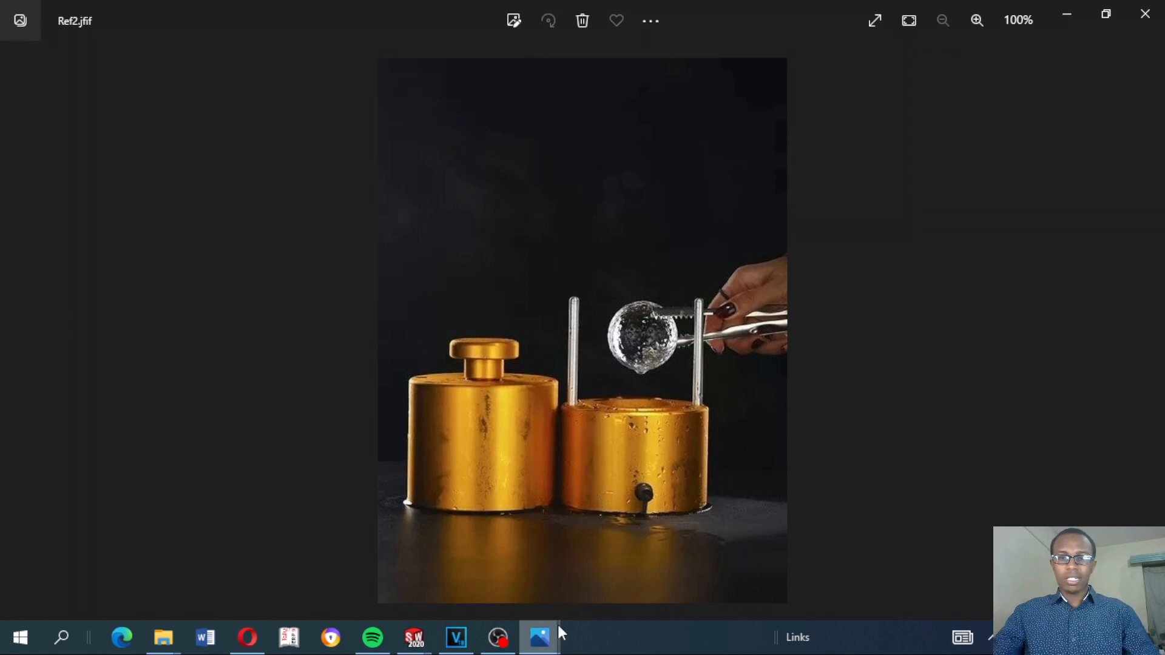
Check the reference photo, switch to SOLIDWORKS, and examine the Bottom part's spherical cavity and cylindrical outer wall
mouse_move(551, 631)
left_click(680, 519)
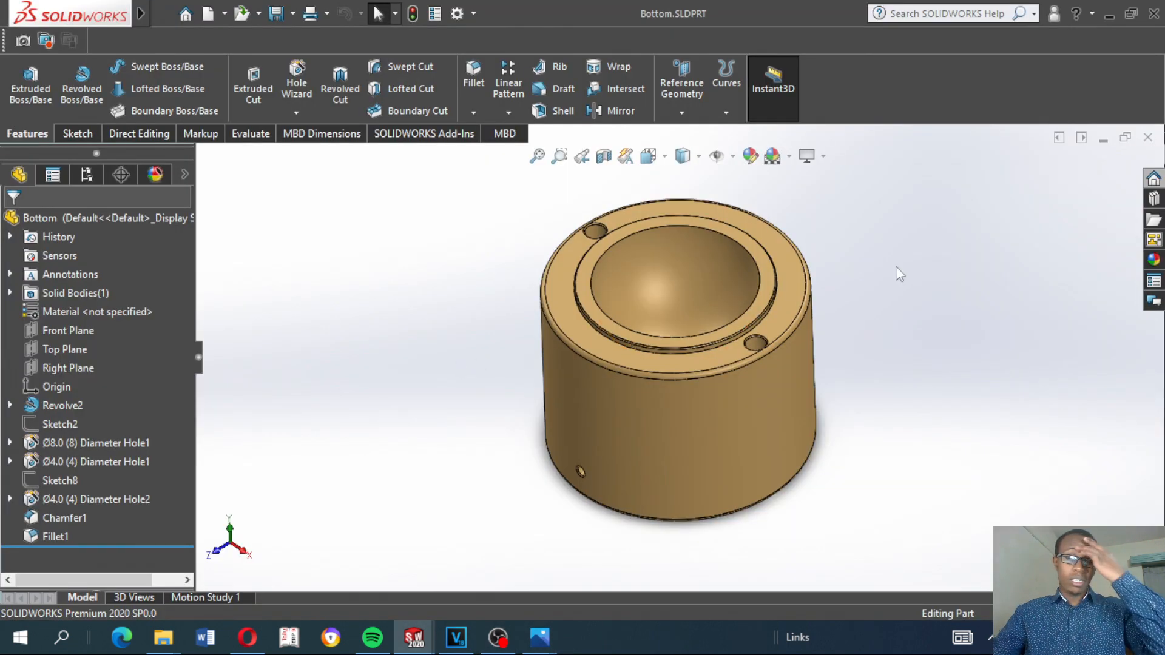
middle_click_drag(896, 267, 448, 365)
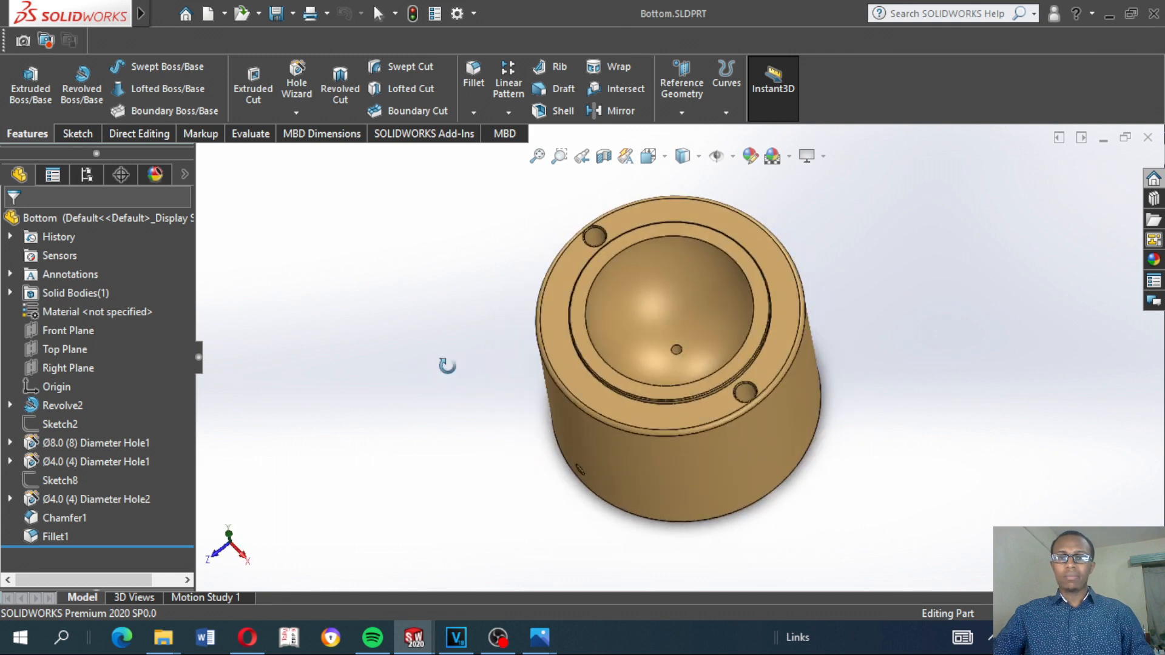
left_click(744, 297)
middle_click_drag(873, 339, 769, 348)
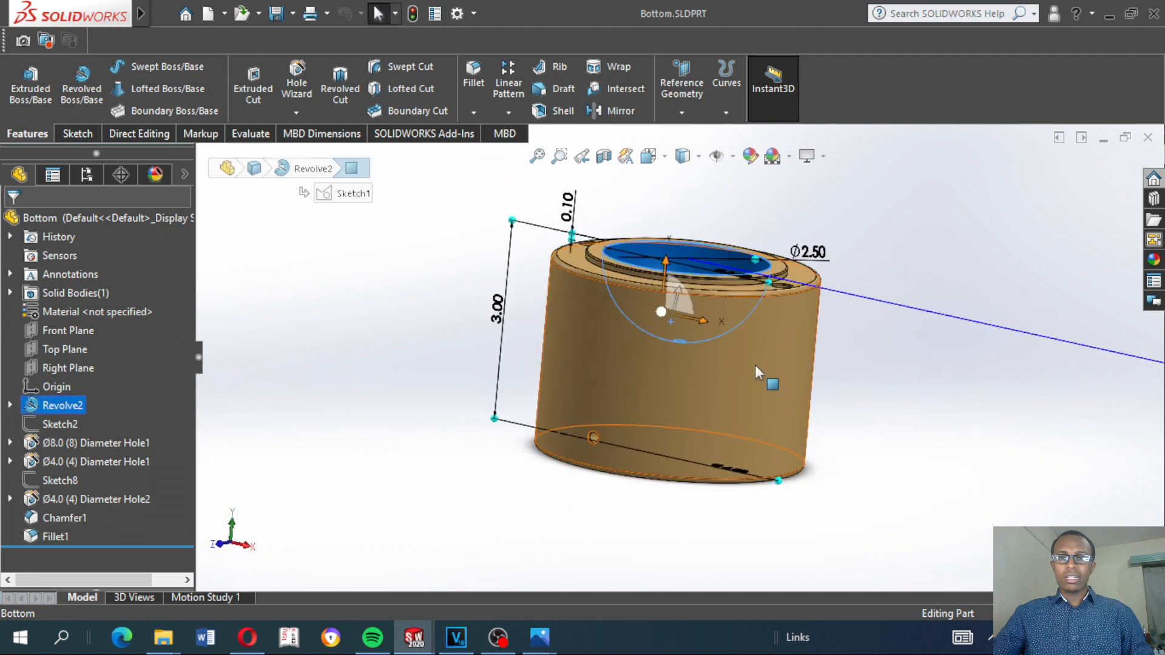
left_click(755, 365)
right_click(436, 382)
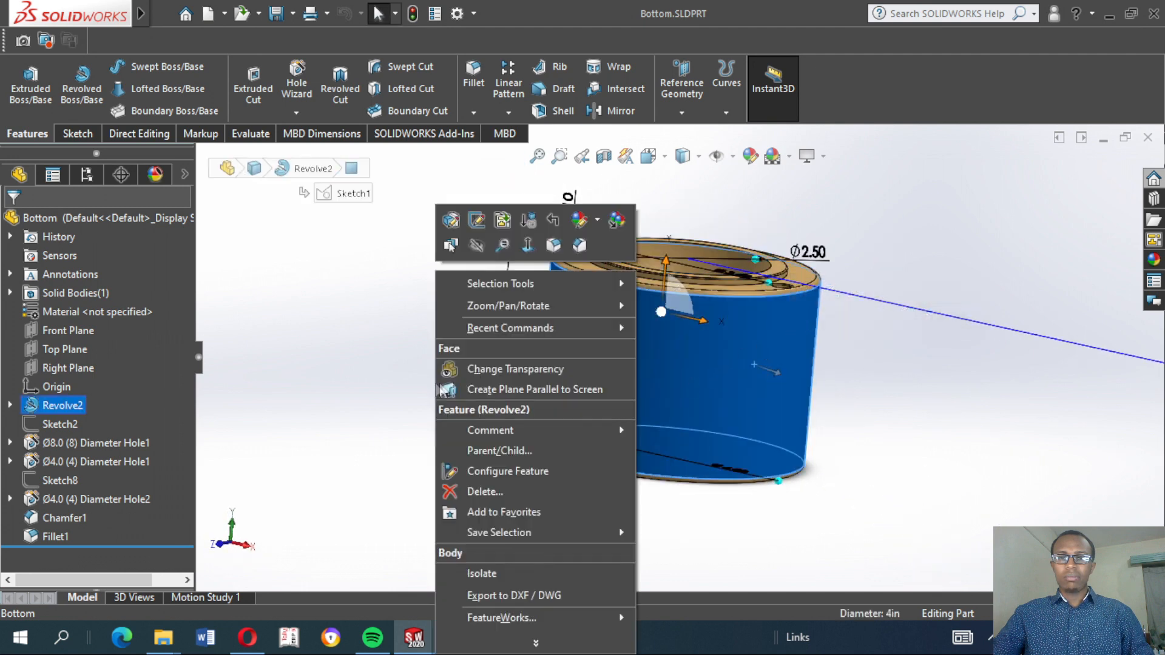
left_click(858, 352)
left_click(668, 339)
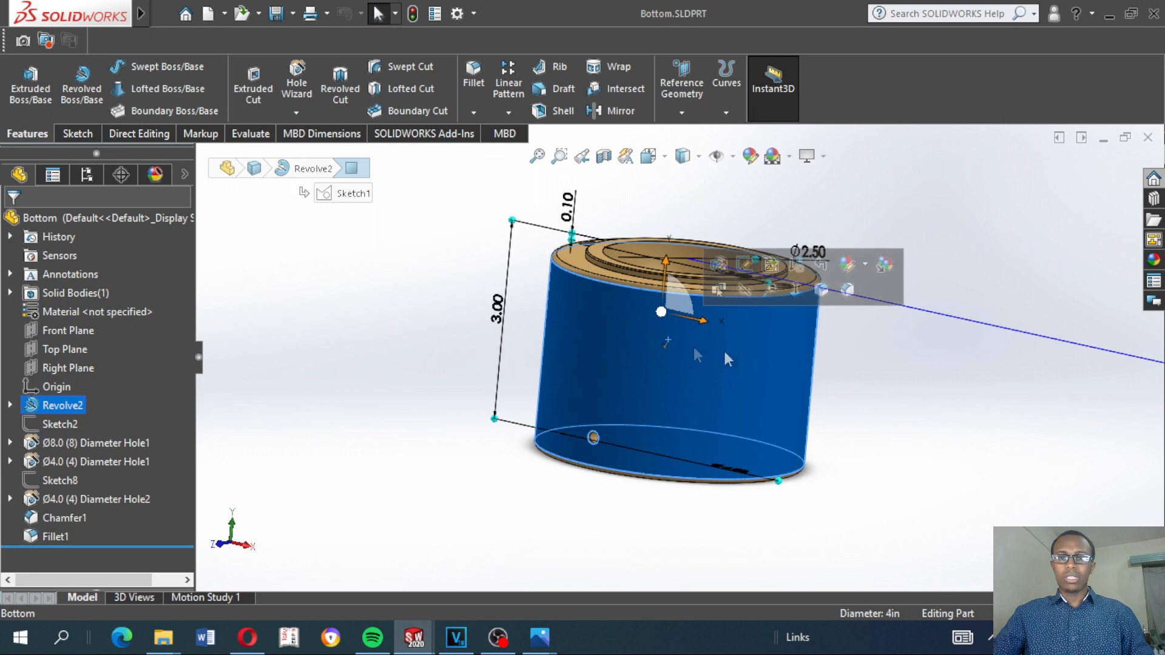
middle_click_drag(911, 358, 929, 365)
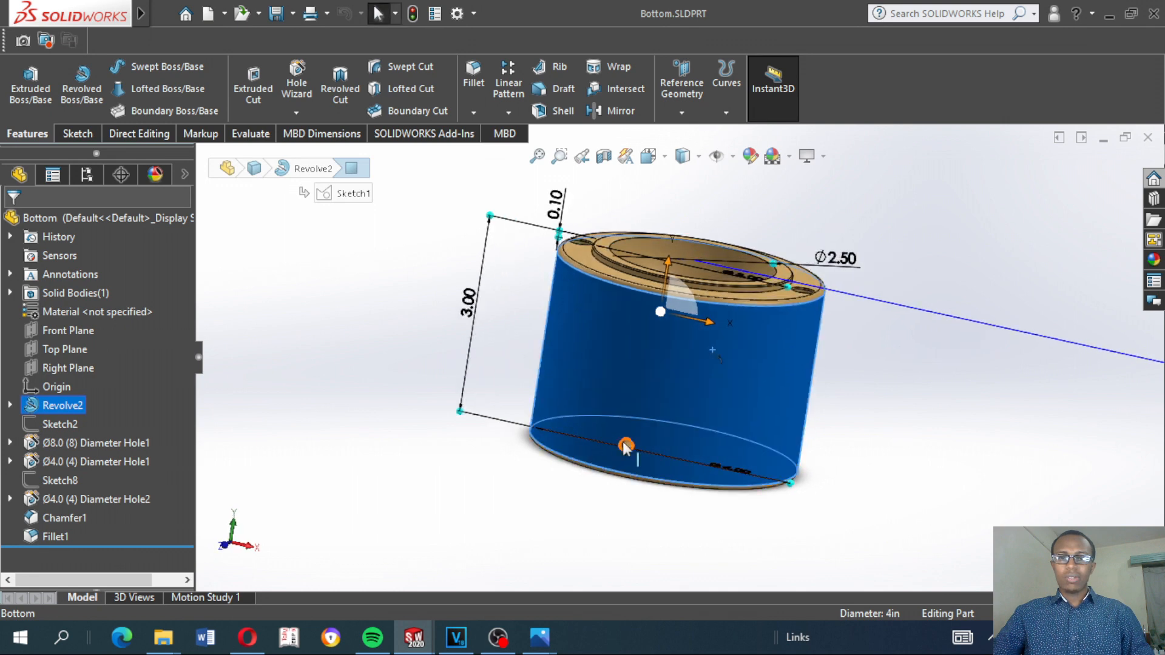
Examine the Bottom part's small side drain hole, two rim holes, raised ring and rounded outer edge, finishing in the isometric view
scroll(627, 445, "up", 3)
scroll(660, 410, "down", 5)
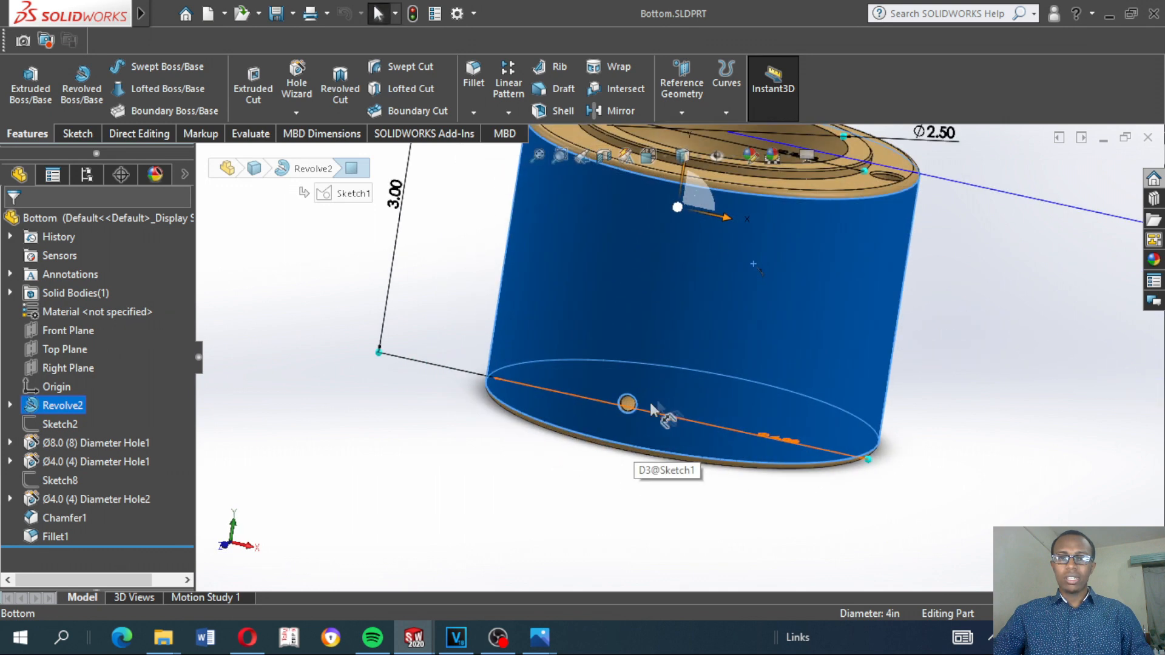
scroll(648, 405, "down", 3)
left_click(619, 396)
scroll(622, 394, "up", 5)
middle_click_drag(795, 176, 722, 250)
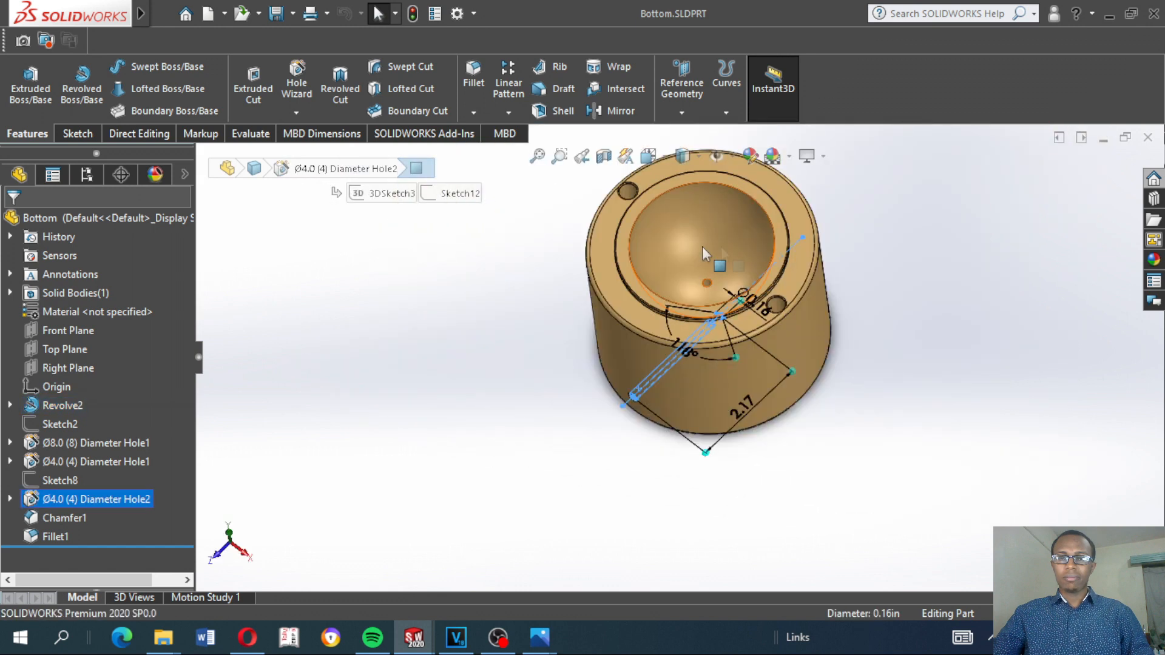
scroll(686, 215, "down", 5)
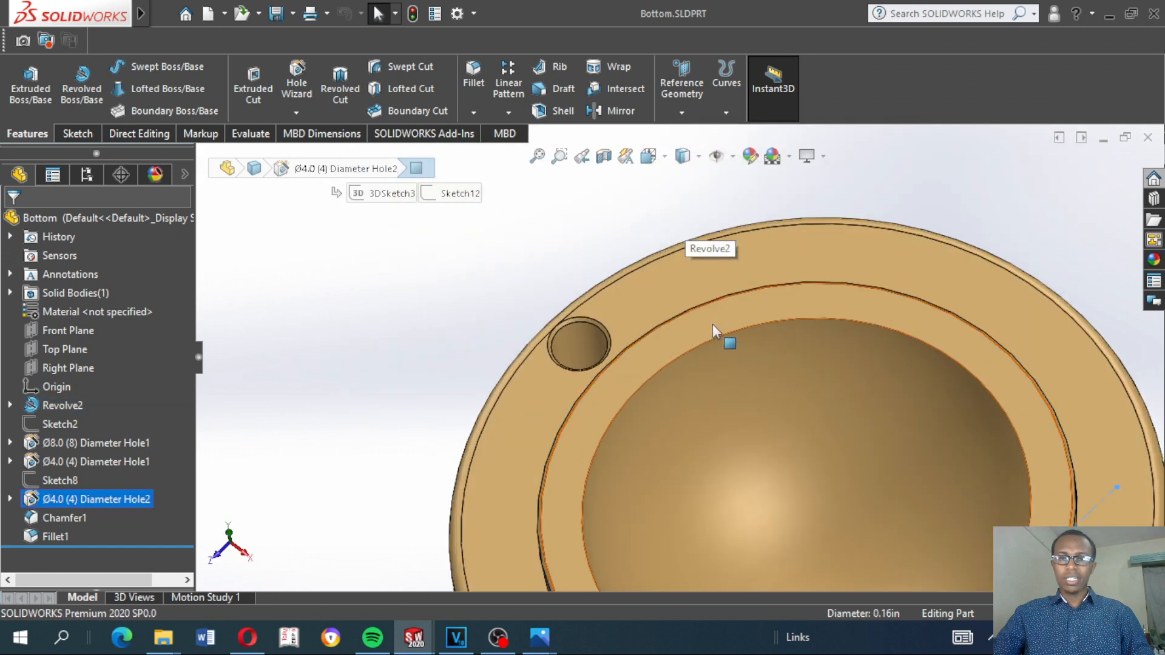
middle_click_drag(666, 349, 728, 260)
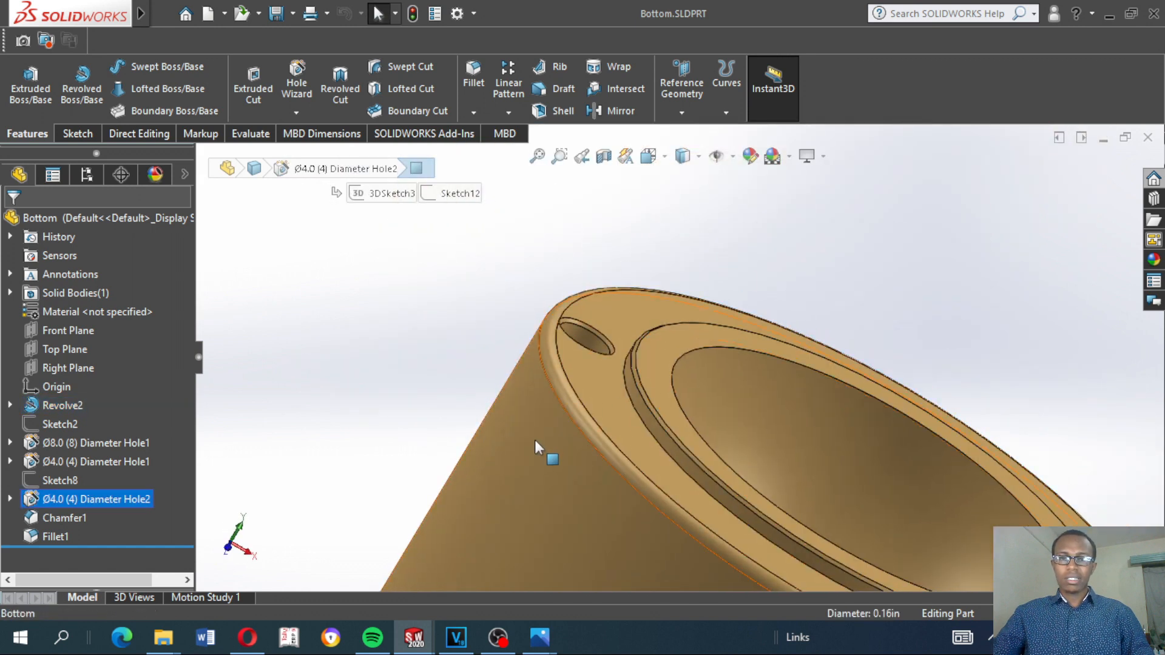
scroll(587, 391, "down", 2)
scroll(592, 383, "up", 4)
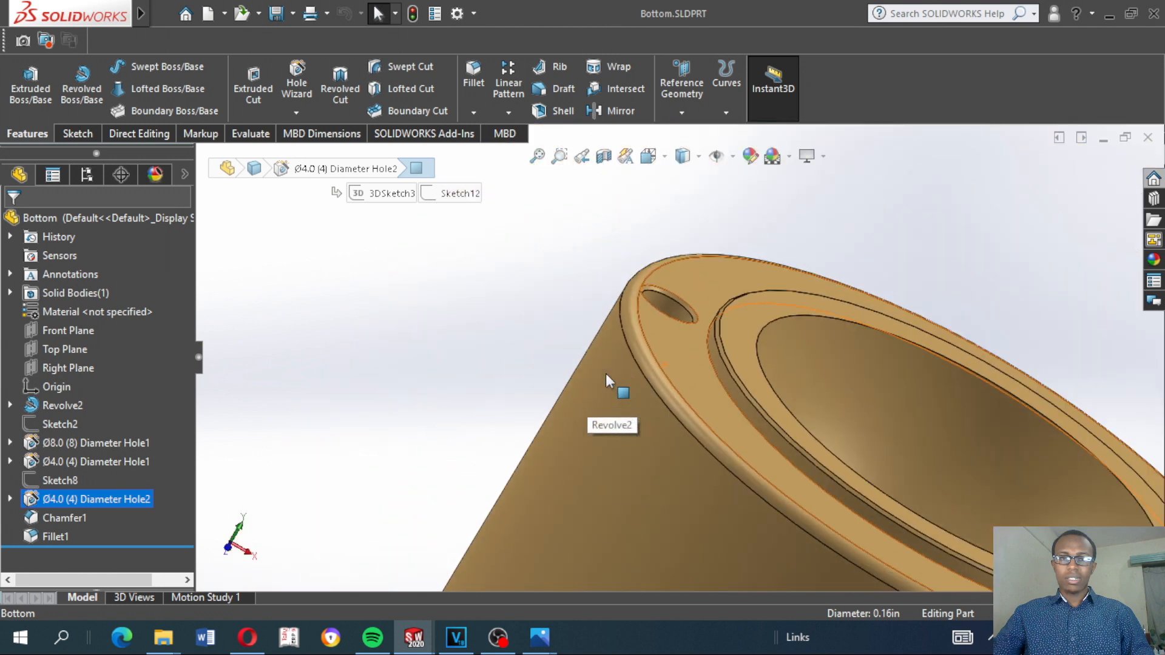
scroll(606, 375, "up", 2)
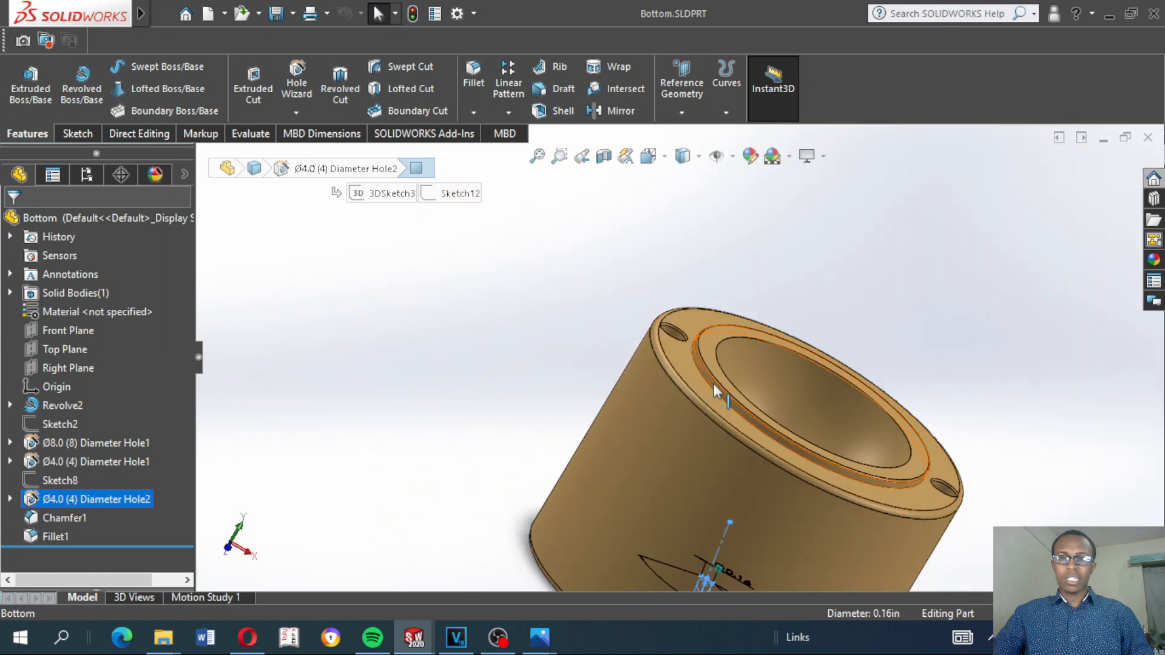
scroll(795, 464, "up", 4)
middle_click_drag(799, 461, 726, 282)
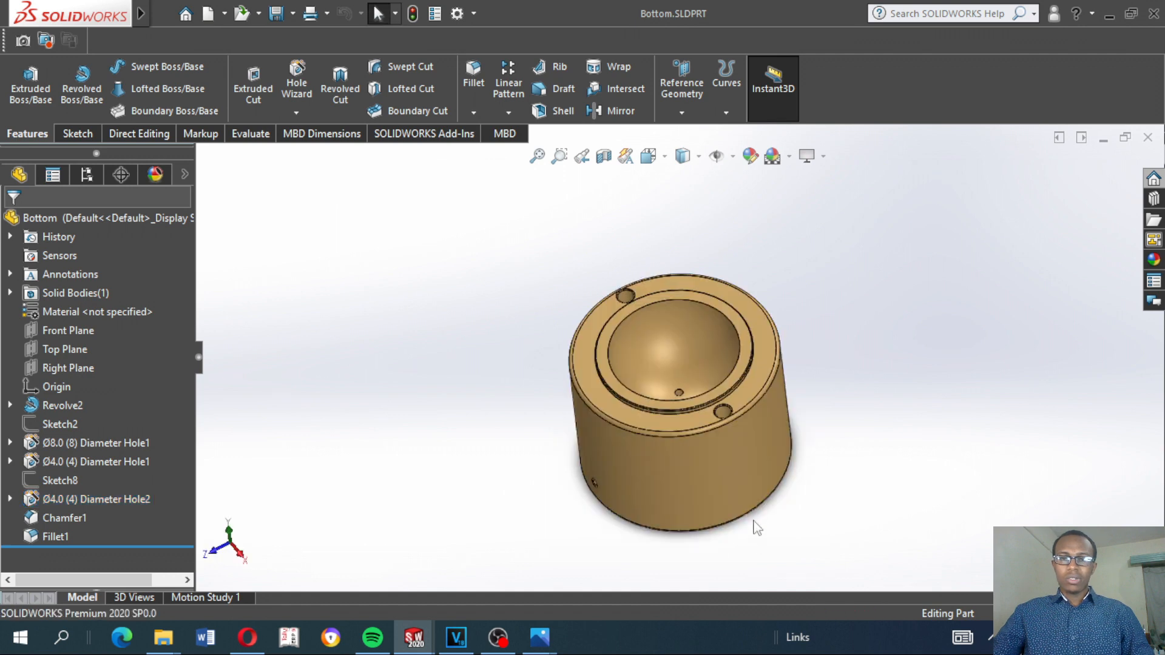
middle_click_drag(753, 522, 771, 516)
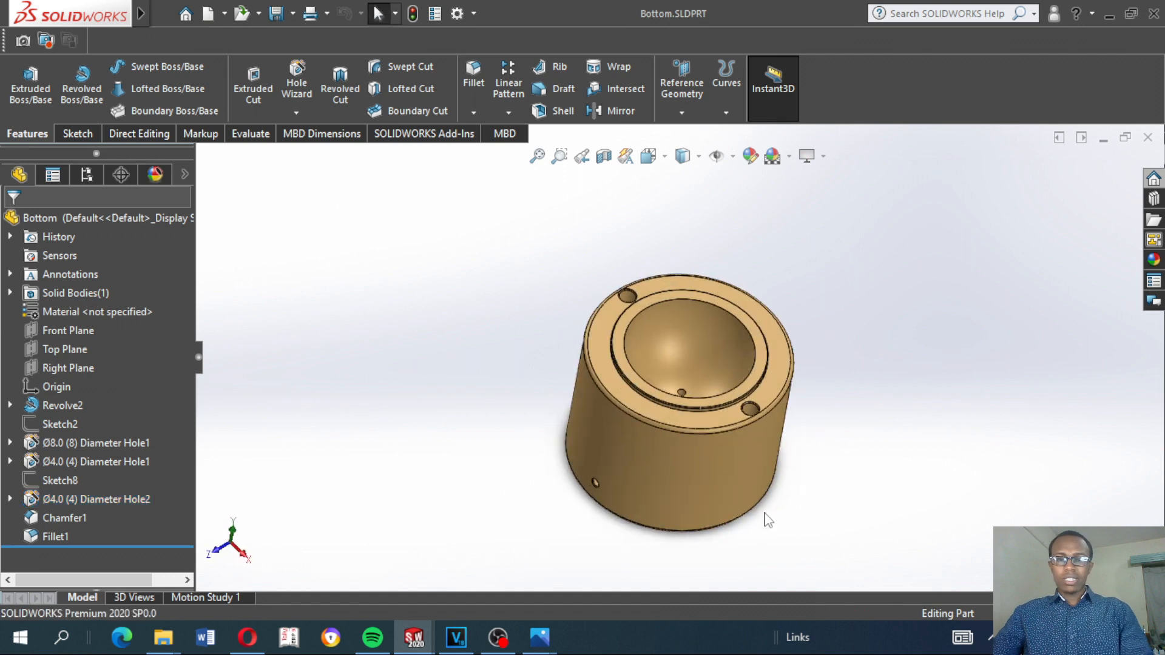
key("ctrl+7")
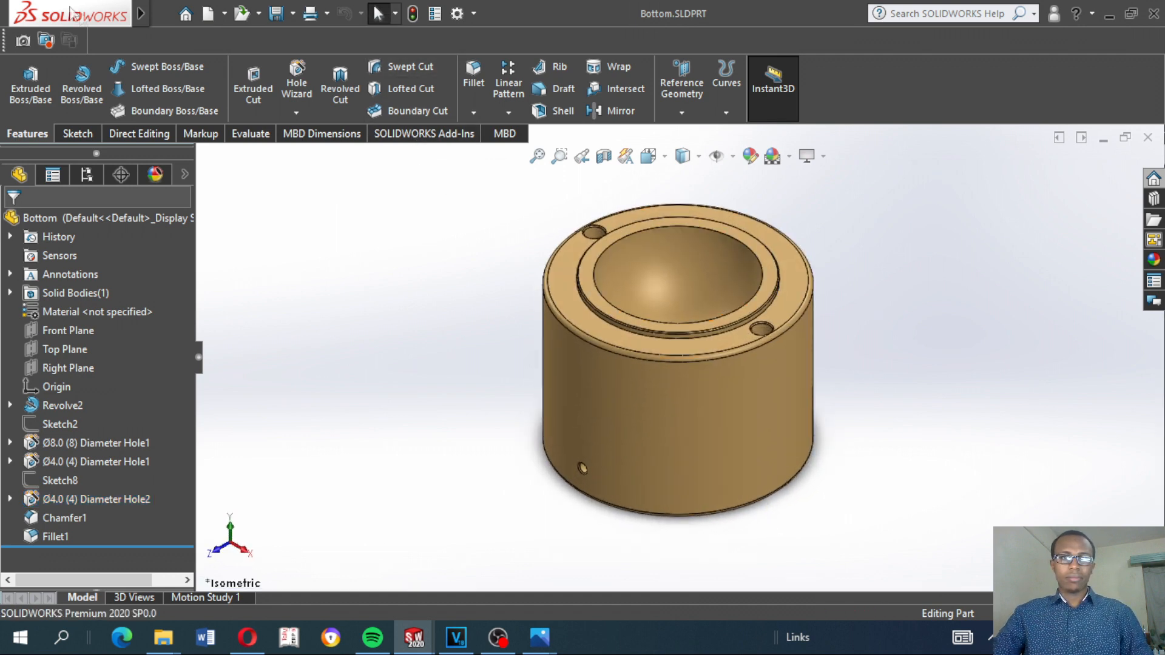
Create a new part document
left_click(192, 13)
mouse_move(172, 16)
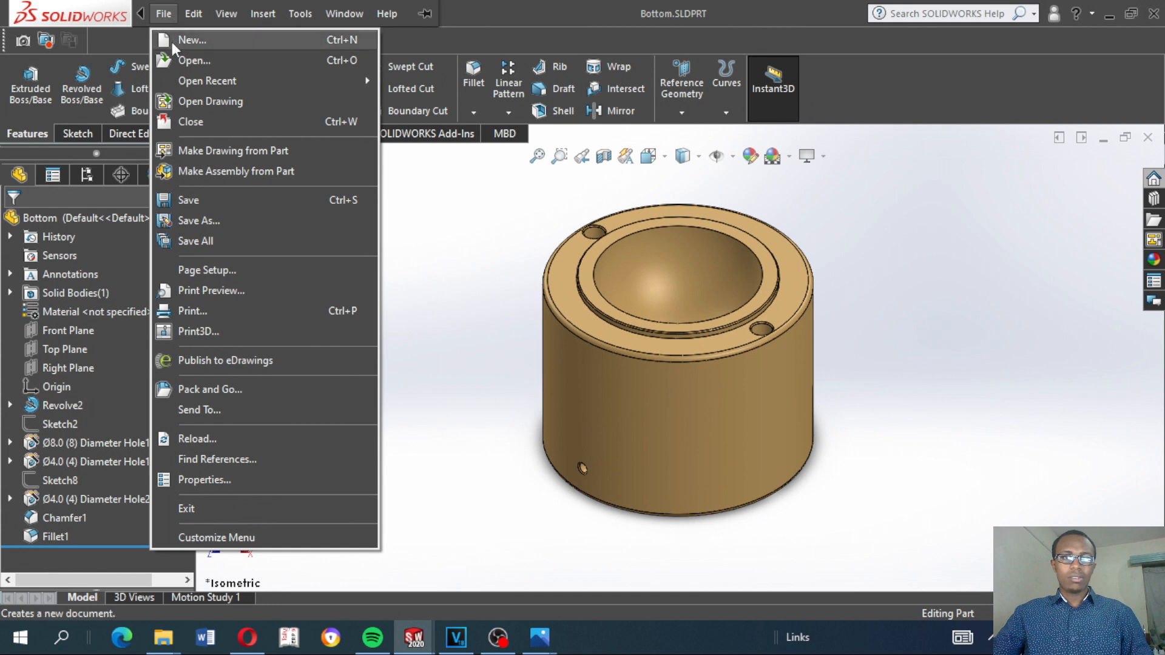
left_click(172, 40)
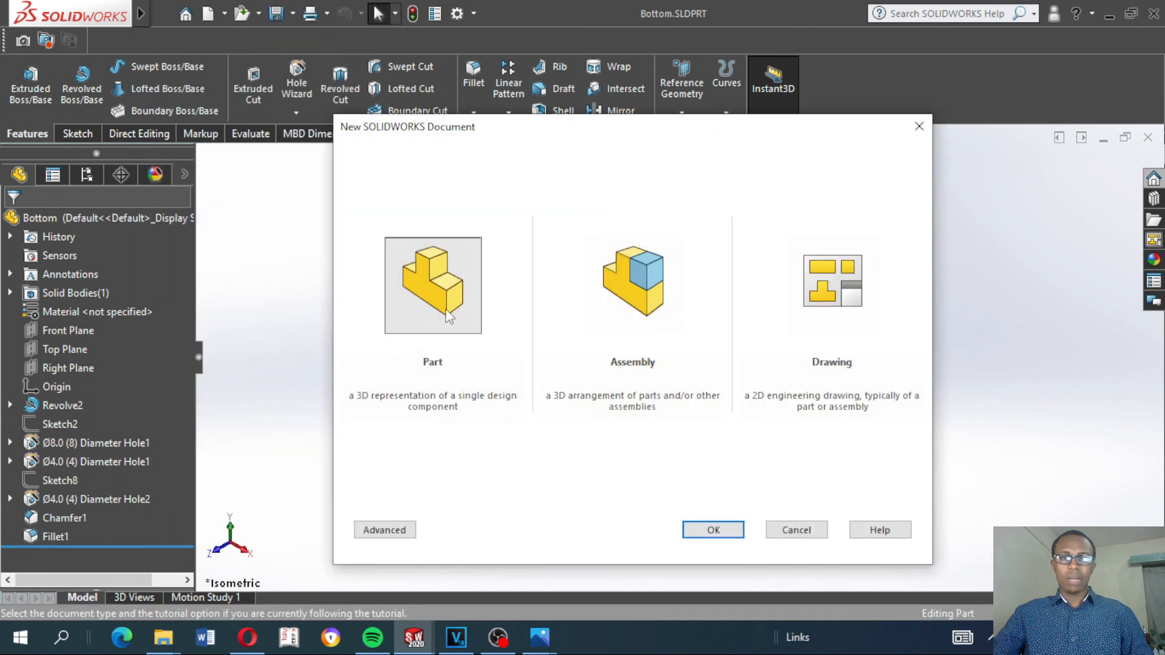
left_click(725, 531)
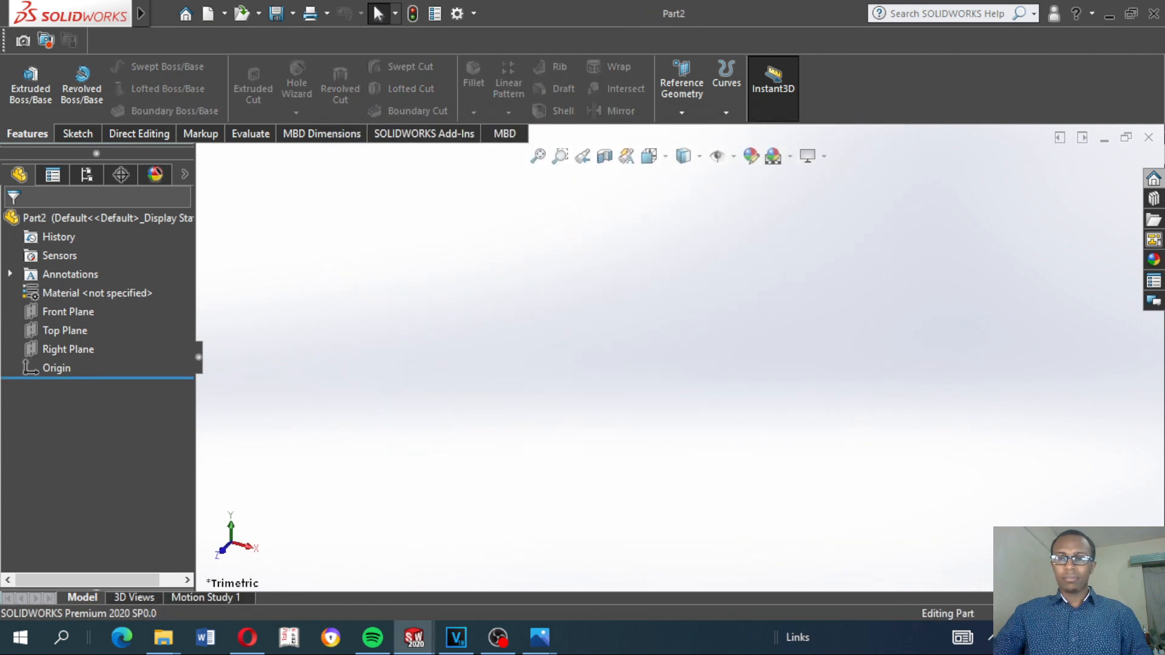
Set the new part's unit system to the inch-based one
left_click(1071, 613)
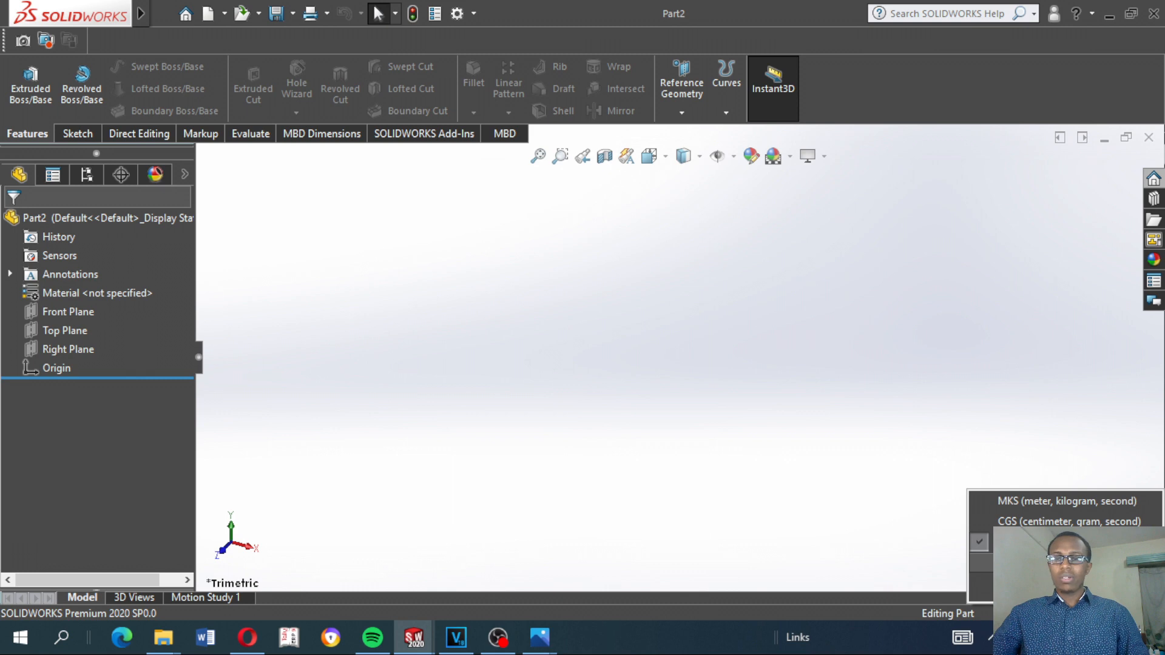
left_click(981, 563)
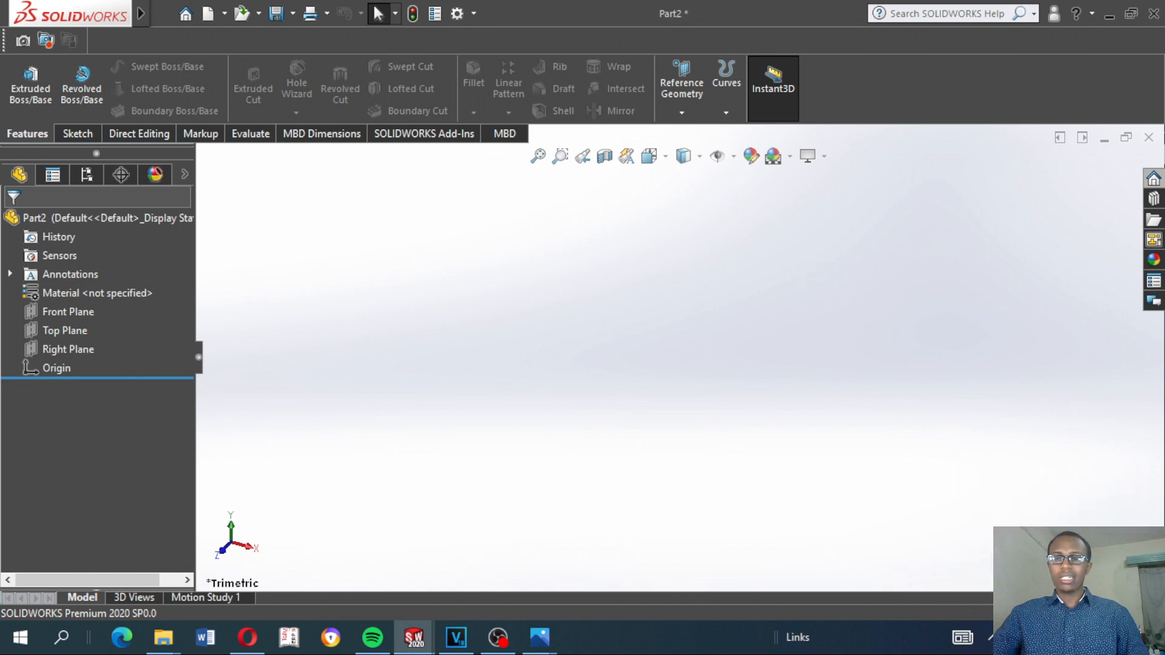
left_click(1106, 614)
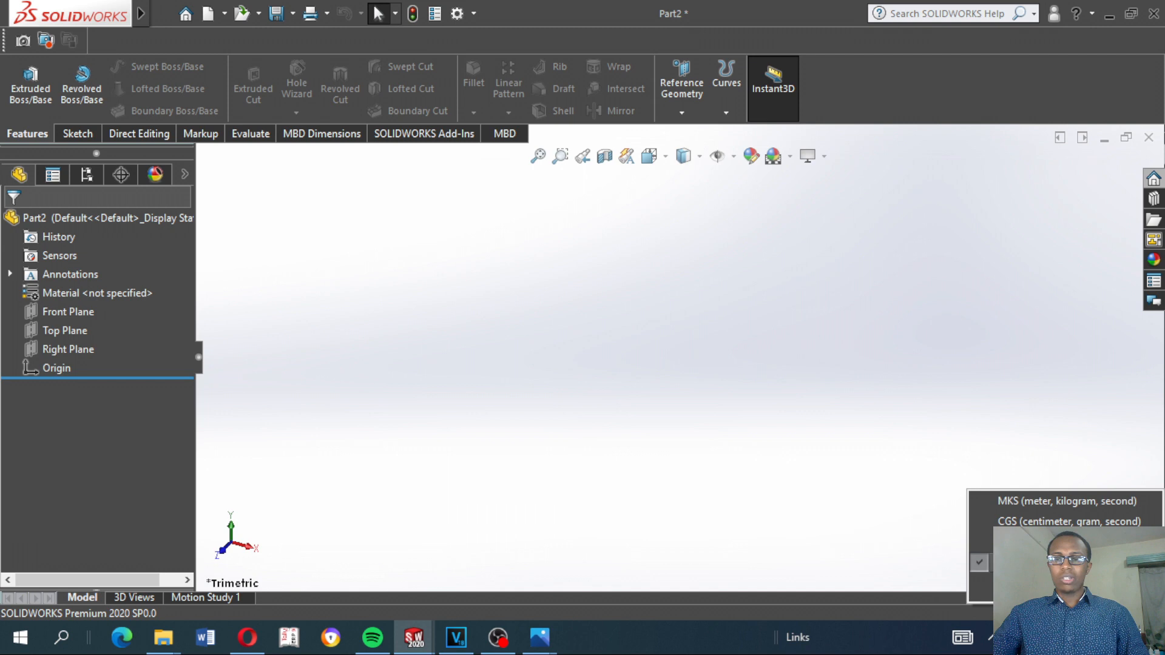
left_click(931, 479)
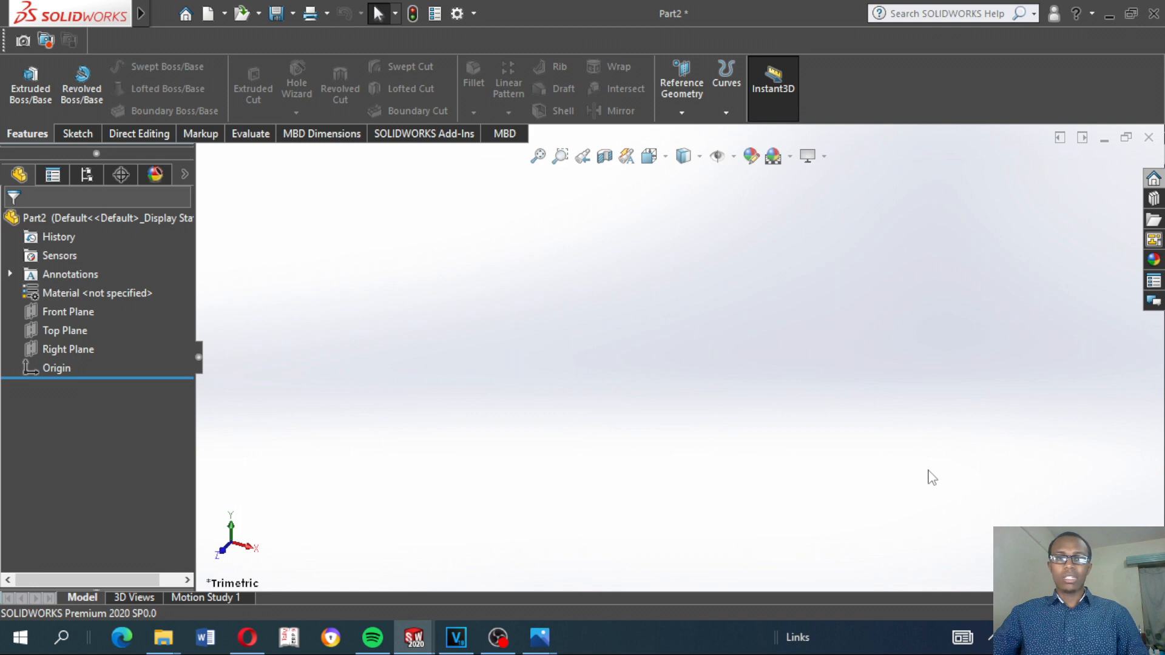
Start a sketch on the Front Plane and draw a vertical centerline about 3.16 in long upward from the origin
left_click(59, 316)
left_click(73, 295)
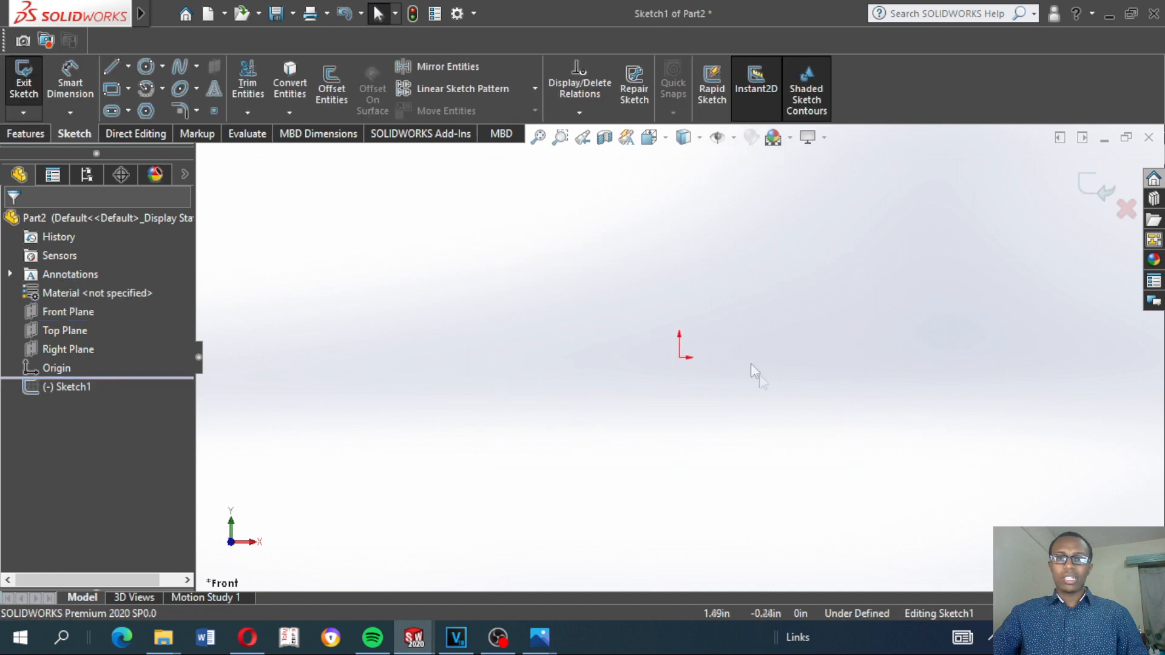
left_click(128, 67)
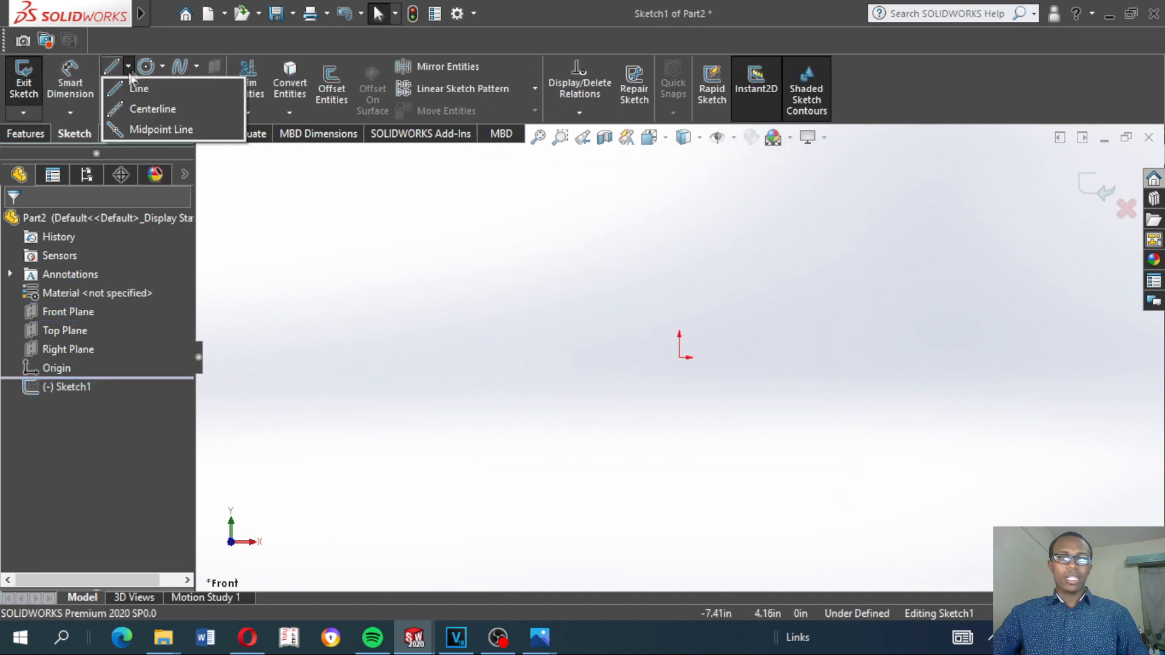
left_click(146, 110)
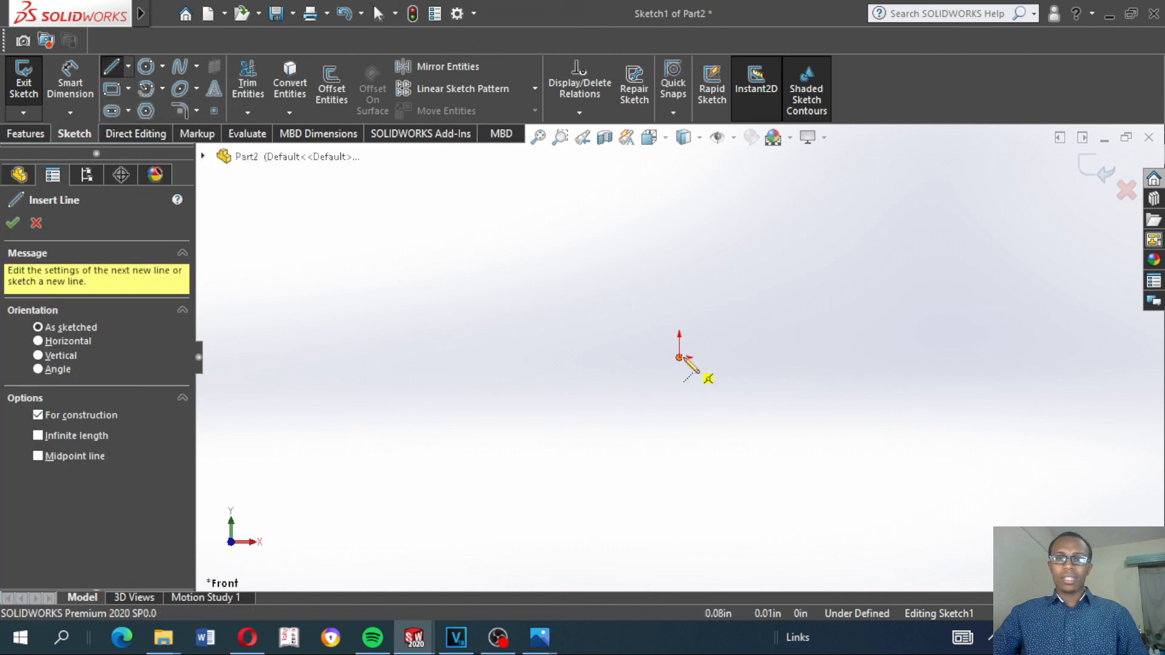
left_click(679, 358)
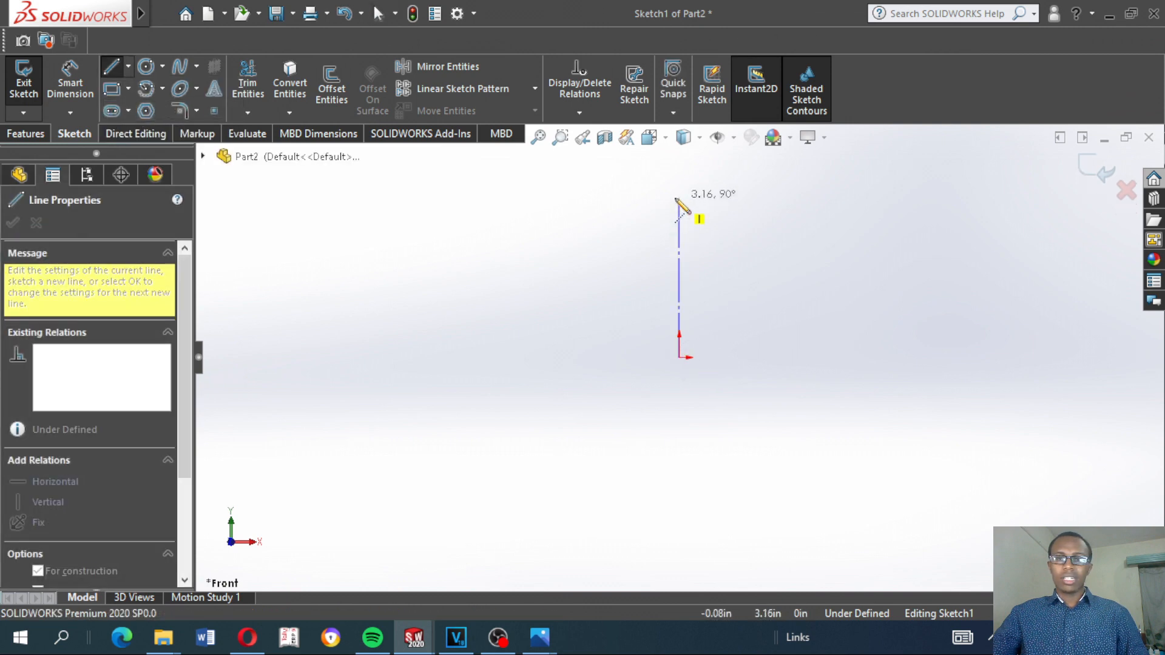
left_click(679, 198)
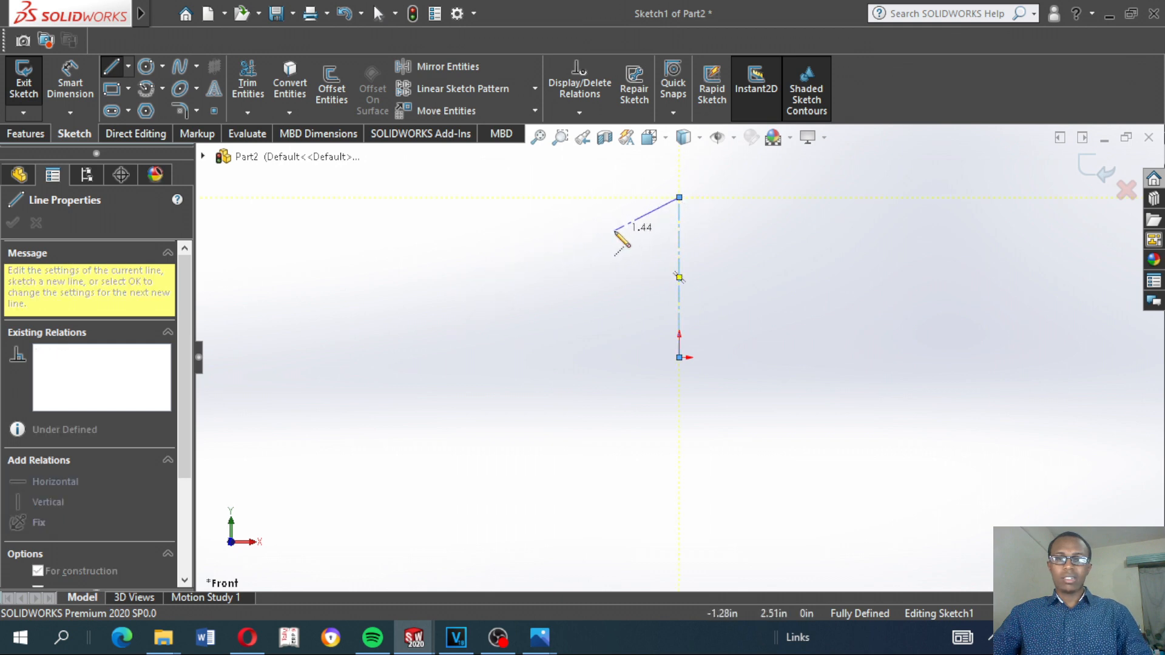
key("Escape")
key("f")
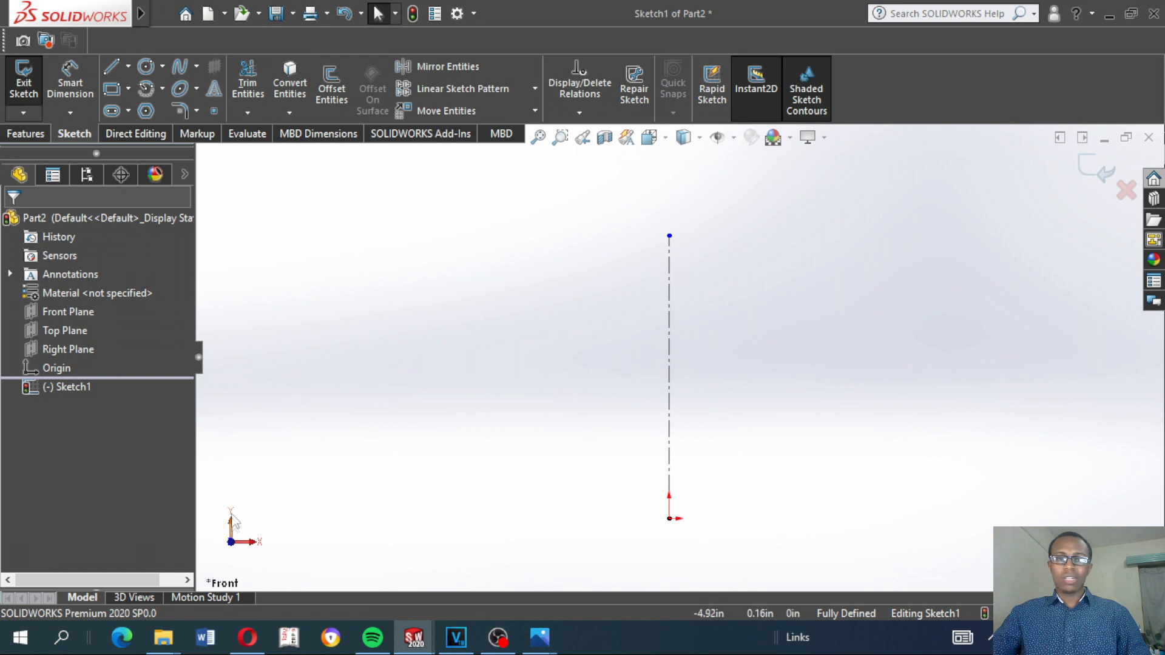
scroll(512, 395, "down", 2)
scroll(741, 367, "up", 3)
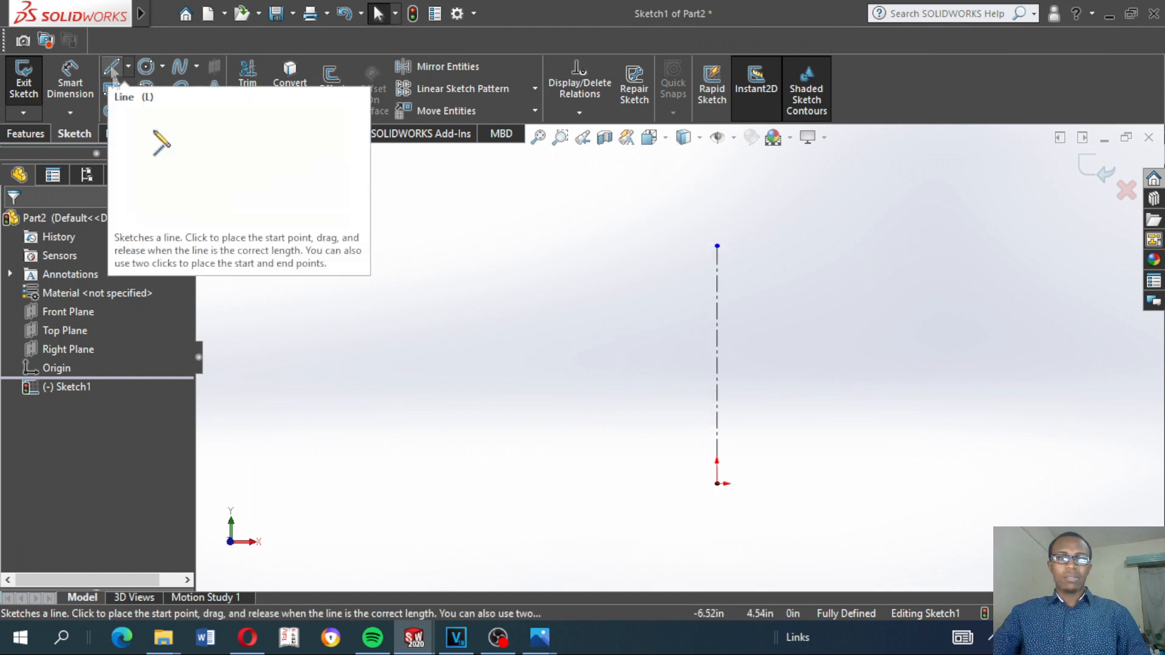
Tile the Part2 sketch and the Bottom part side by side, inspecting the Bottom part's ring and holes from several angles
left_click(1060, 139)
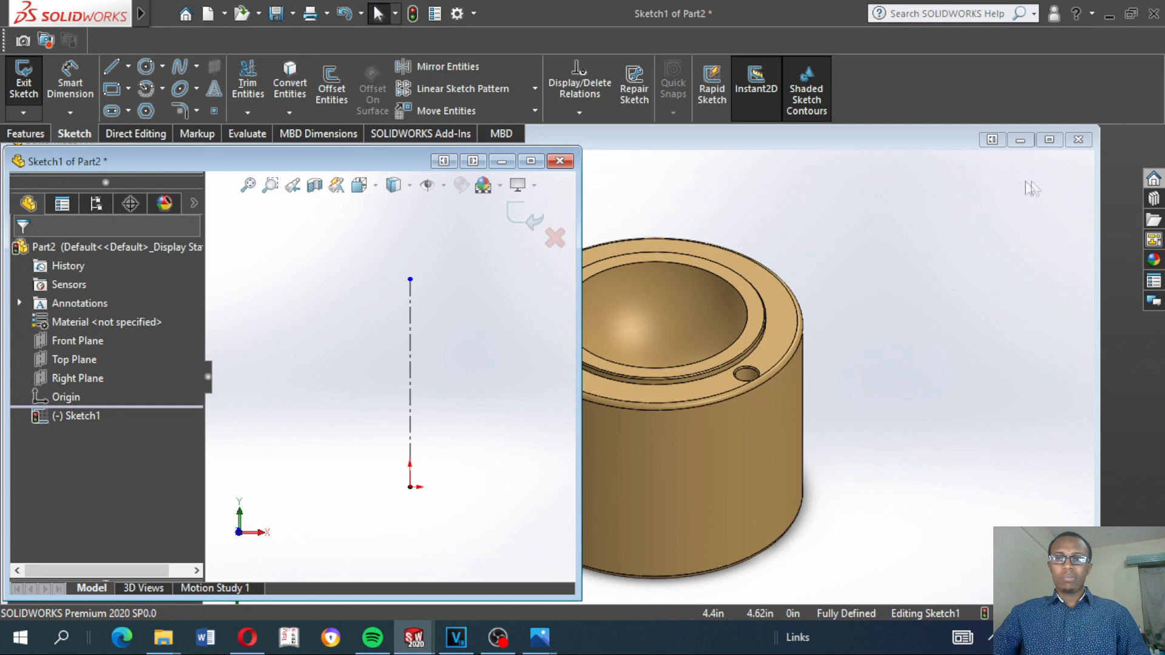
left_click(1049, 139)
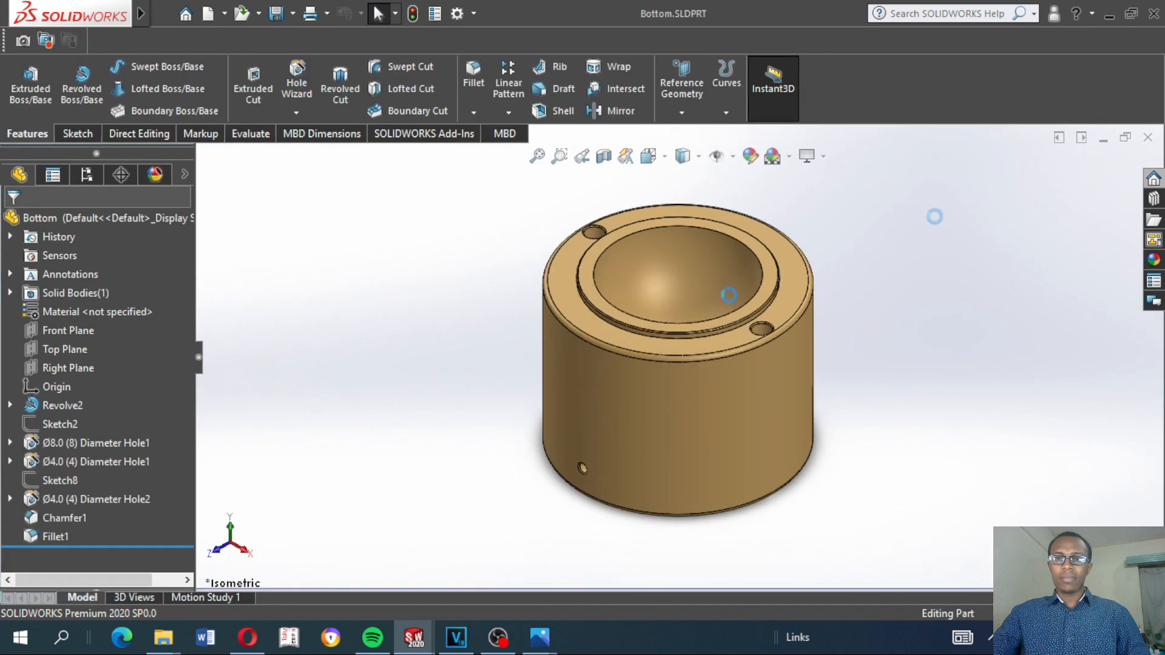
middle_click_drag(568, 318, 593, 346)
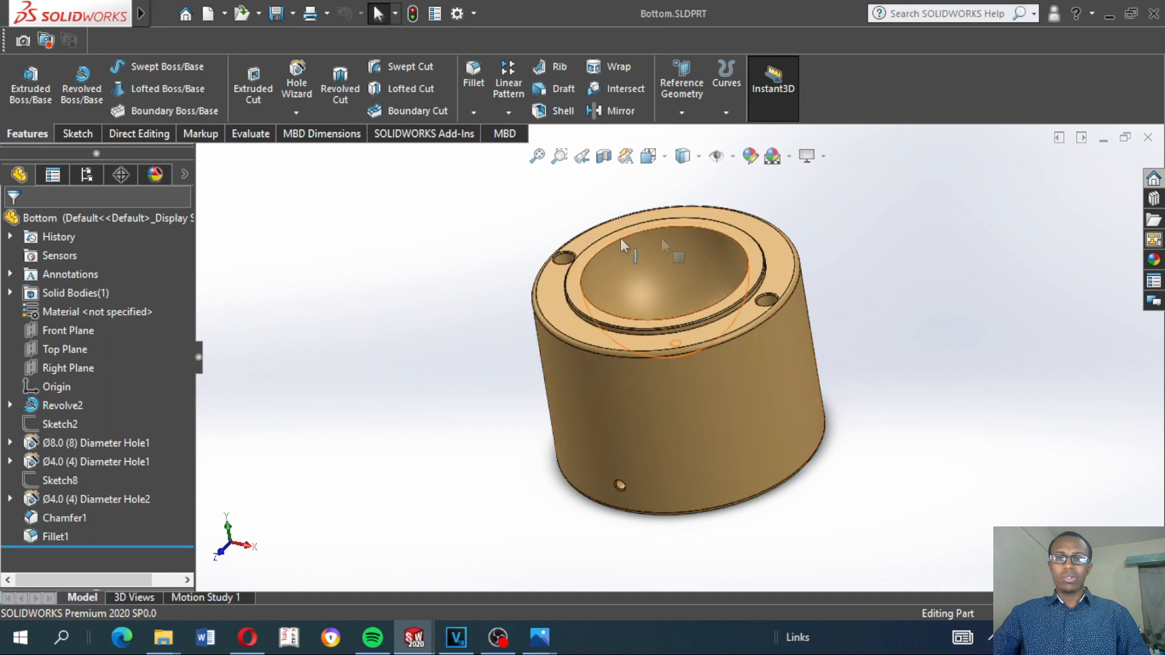
middle_click_drag(636, 331, 795, 306)
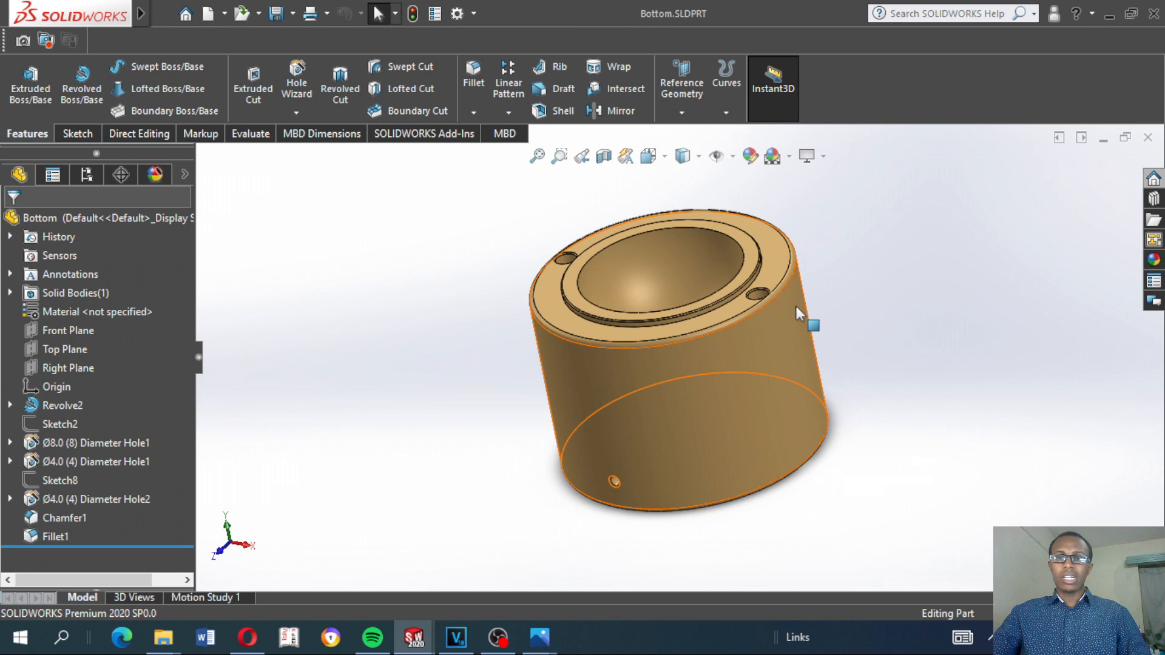
left_click(1081, 138)
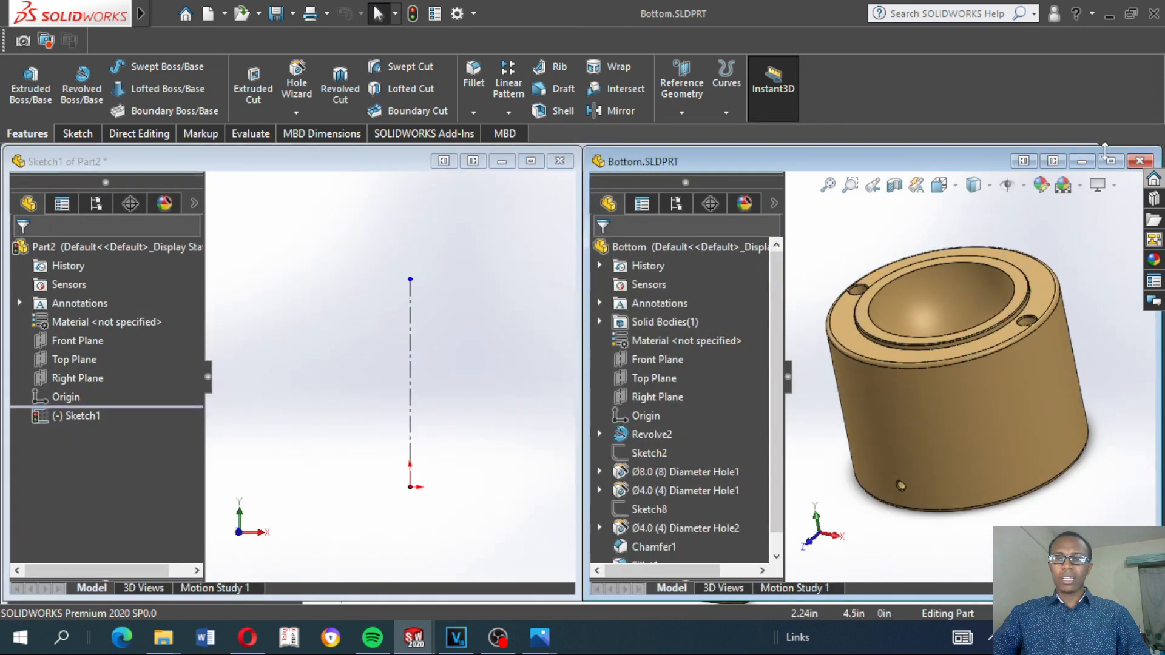
left_click(1110, 163)
middle_click_drag(818, 248, 880, 345)
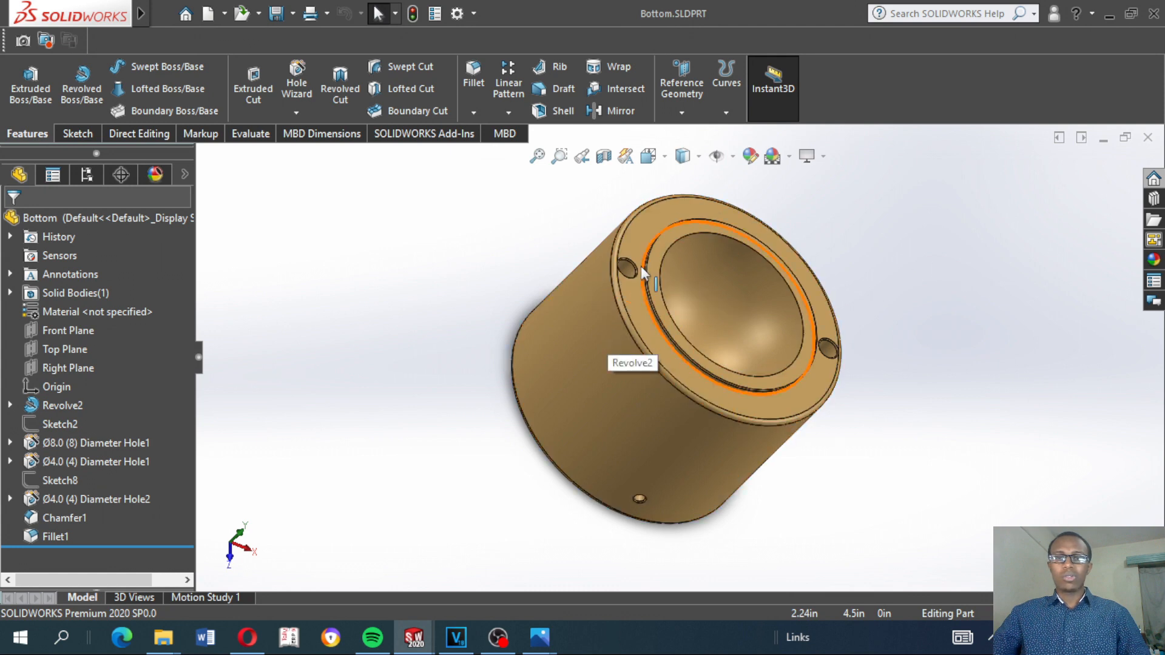
left_click(1082, 137)
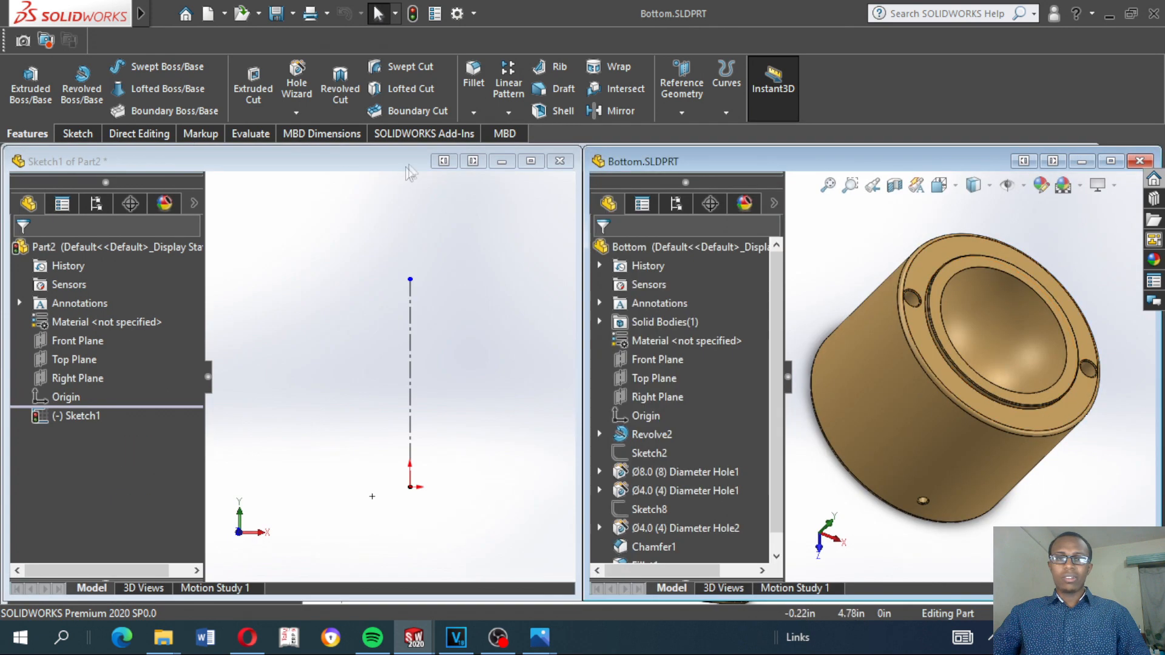
Maximize the Part2 sketch window
left_click(529, 165)
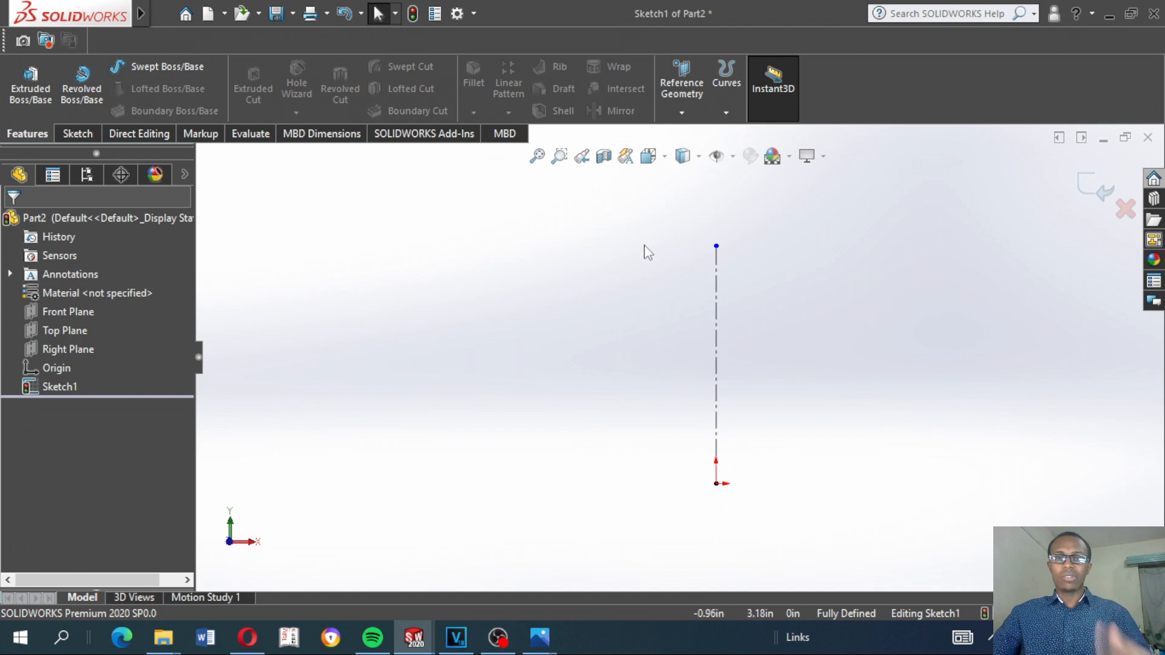
left_click(497, 643)
left_click(497, 644)
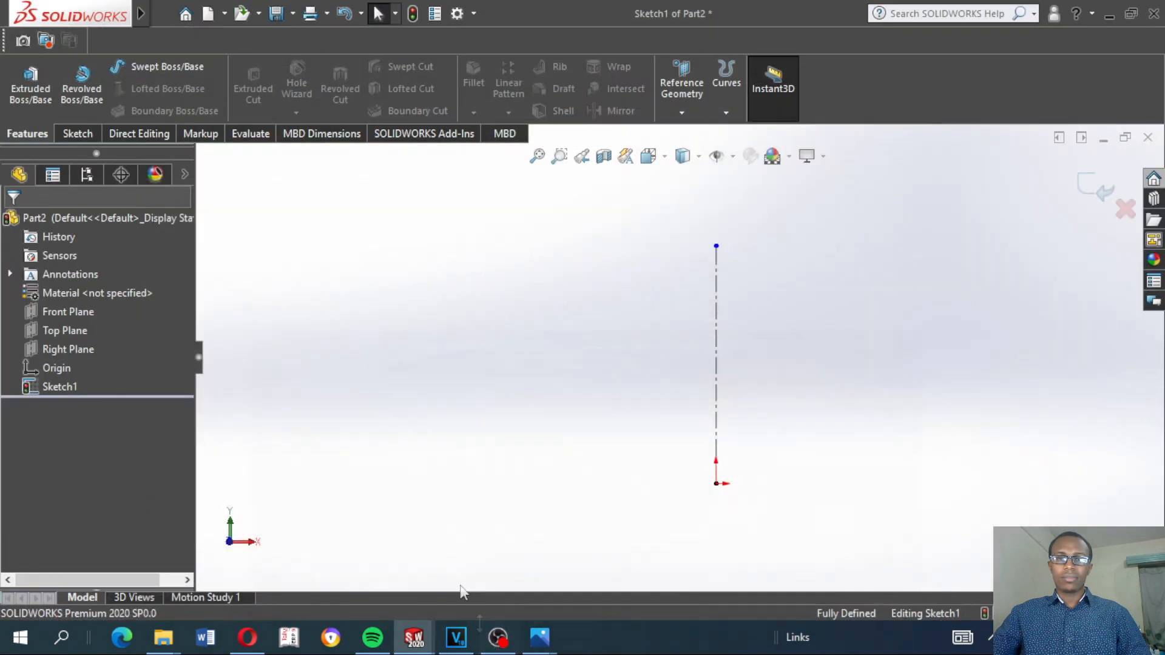
left_click(500, 642)
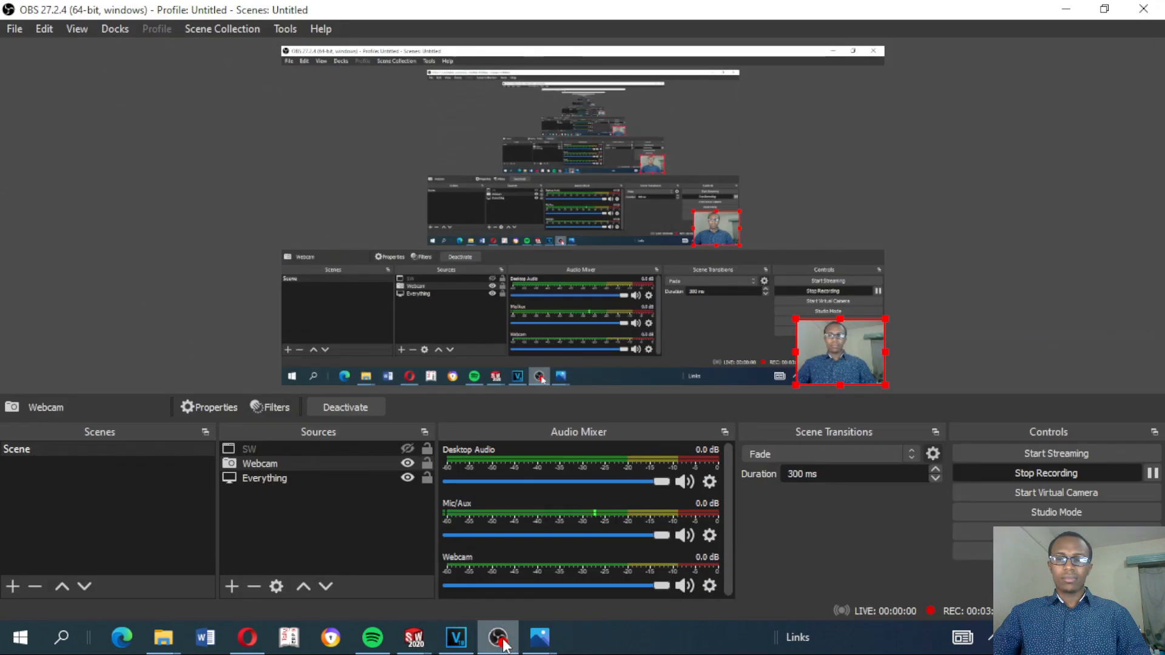
left_click(500, 641)
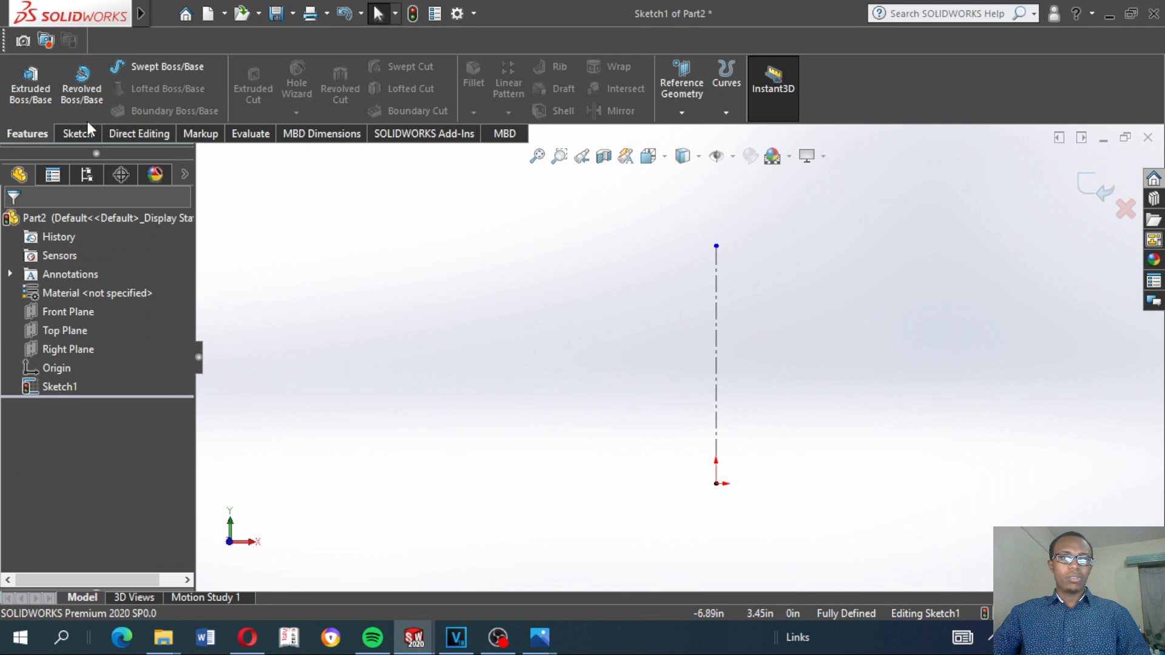
Draw a construction circle about 2.34 in in diameter, centred on the centerline's upper endpoint
left_click(70, 132)
left_click(110, 65)
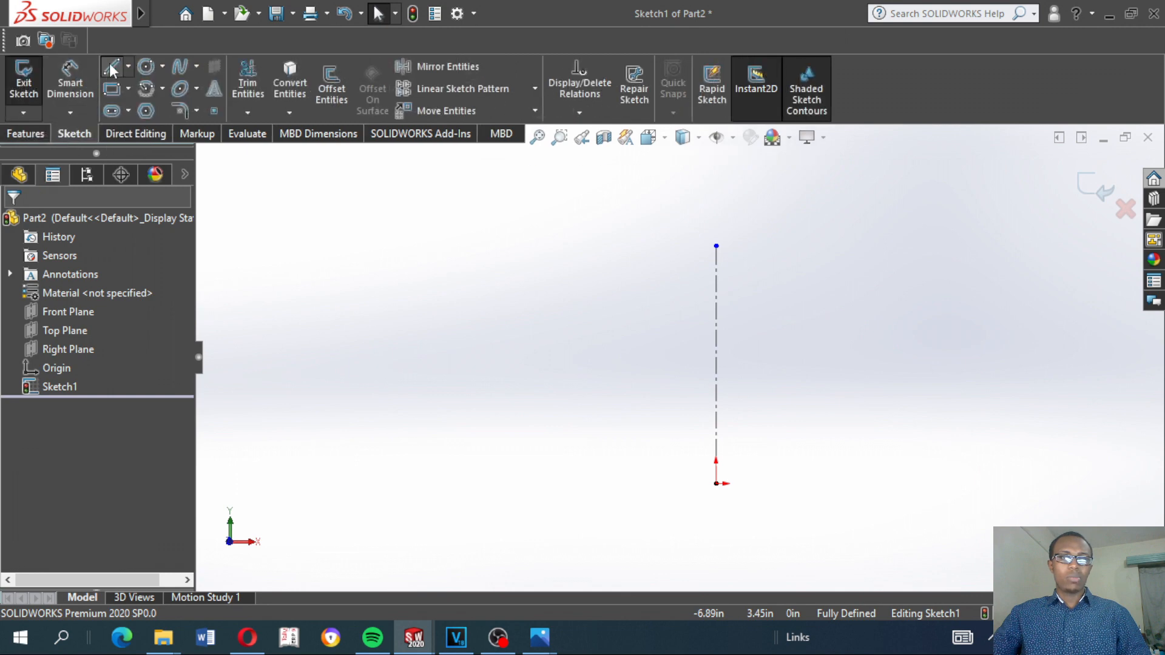
left_click(146, 67)
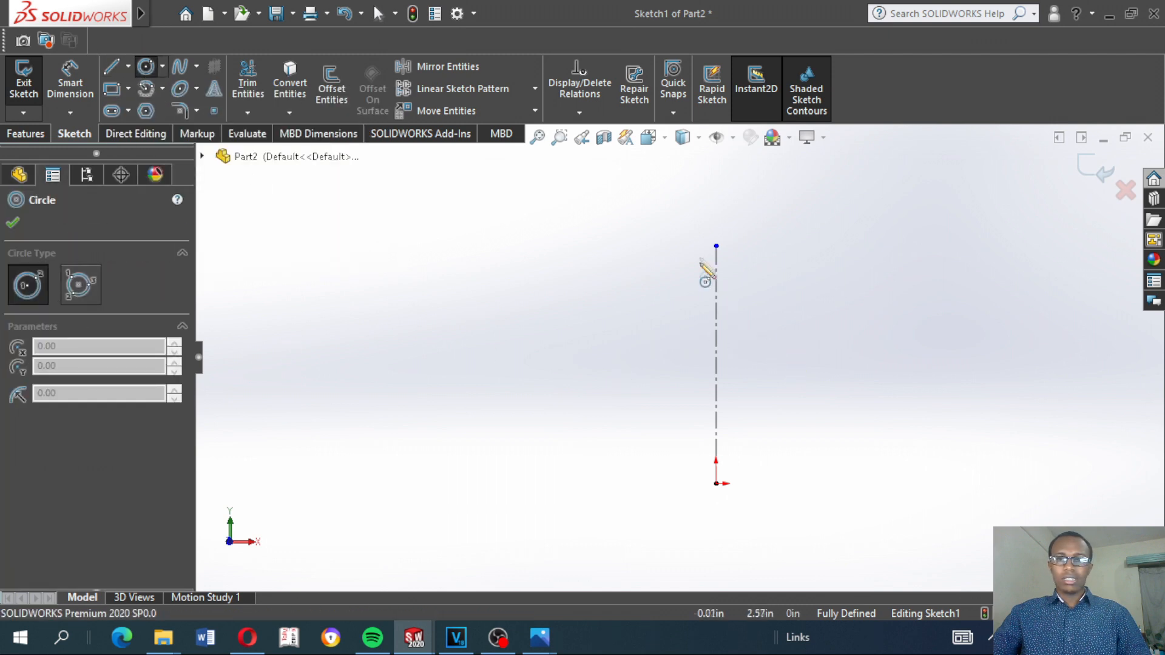
left_click(716, 246)
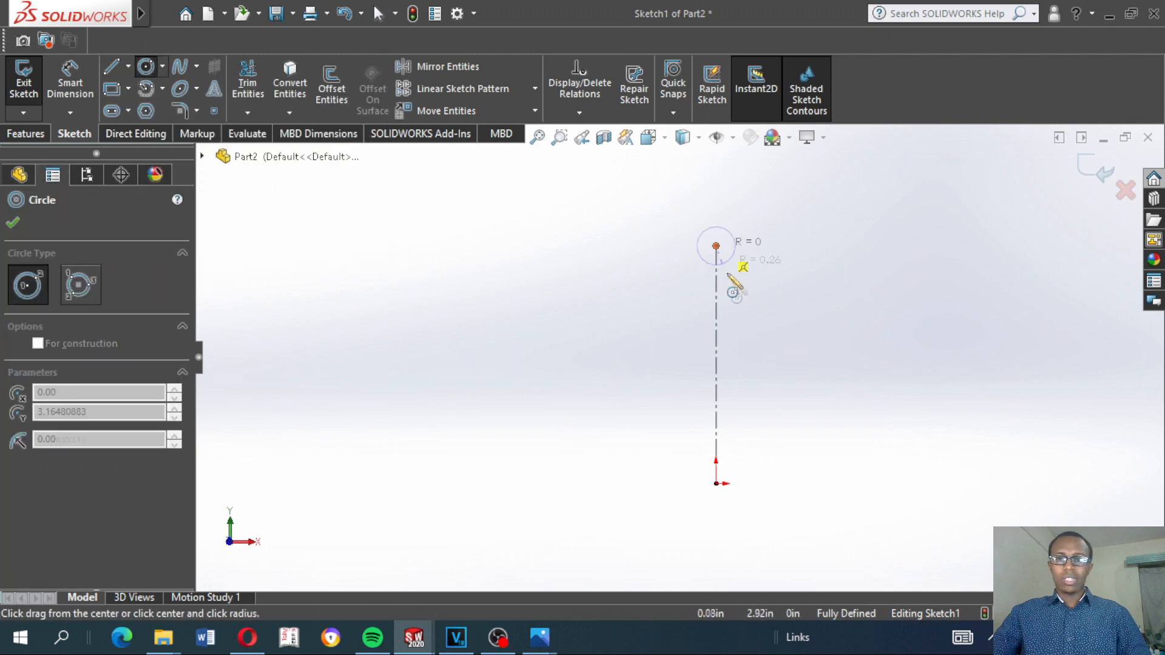
left_click(765, 322)
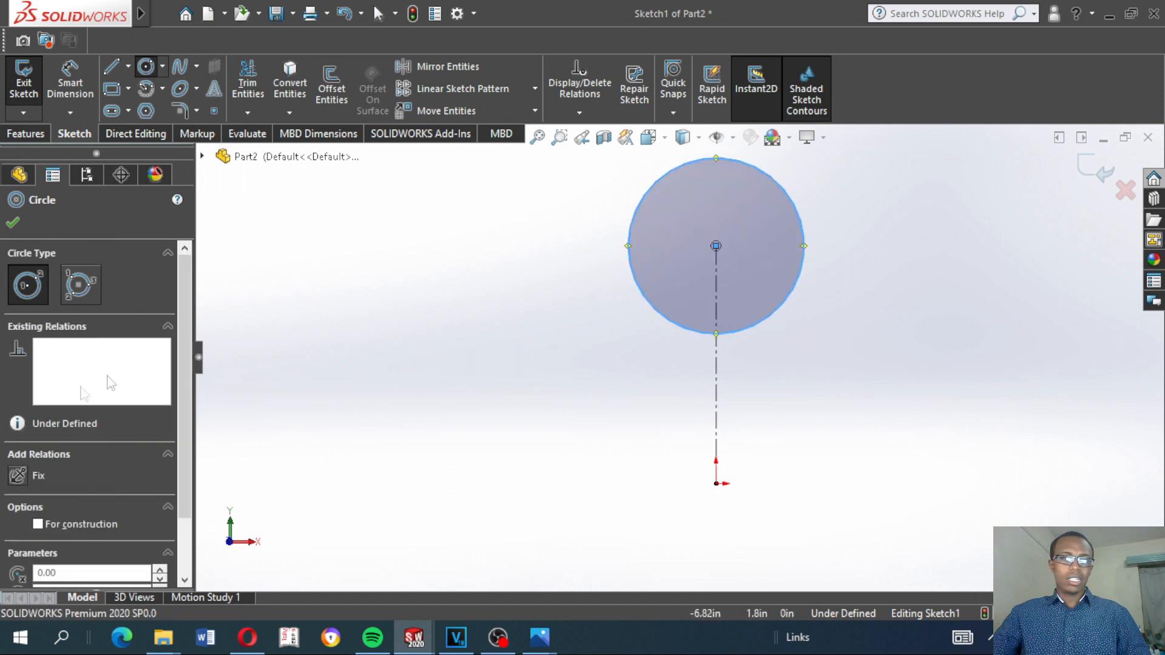
left_click(40, 523)
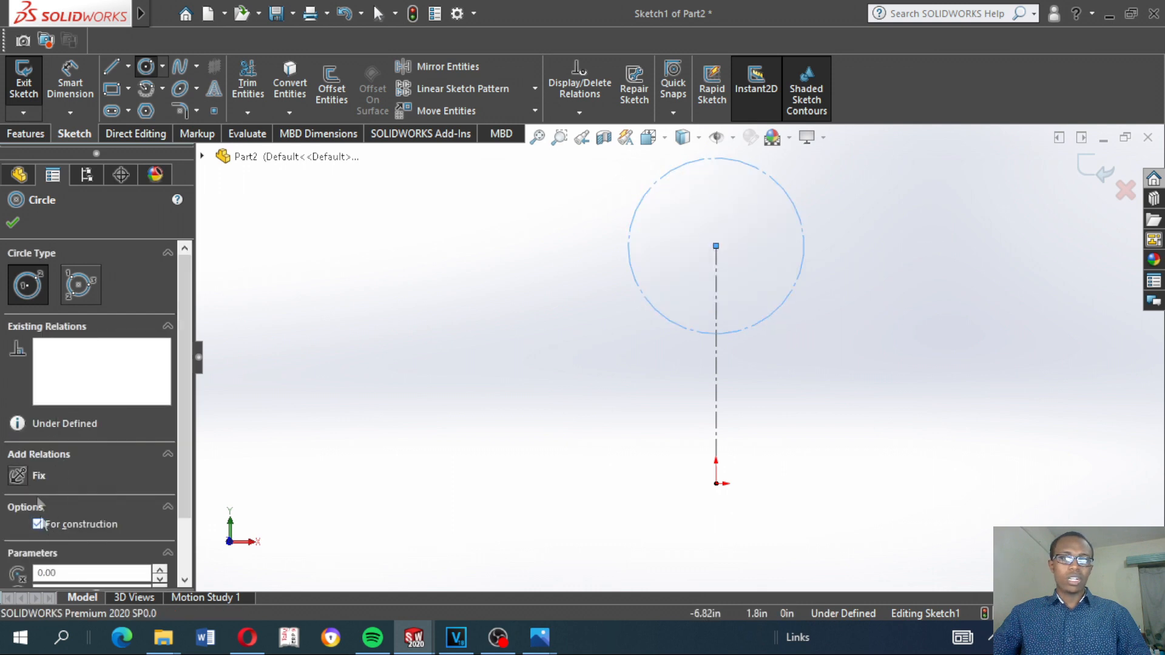
left_click(13, 223)
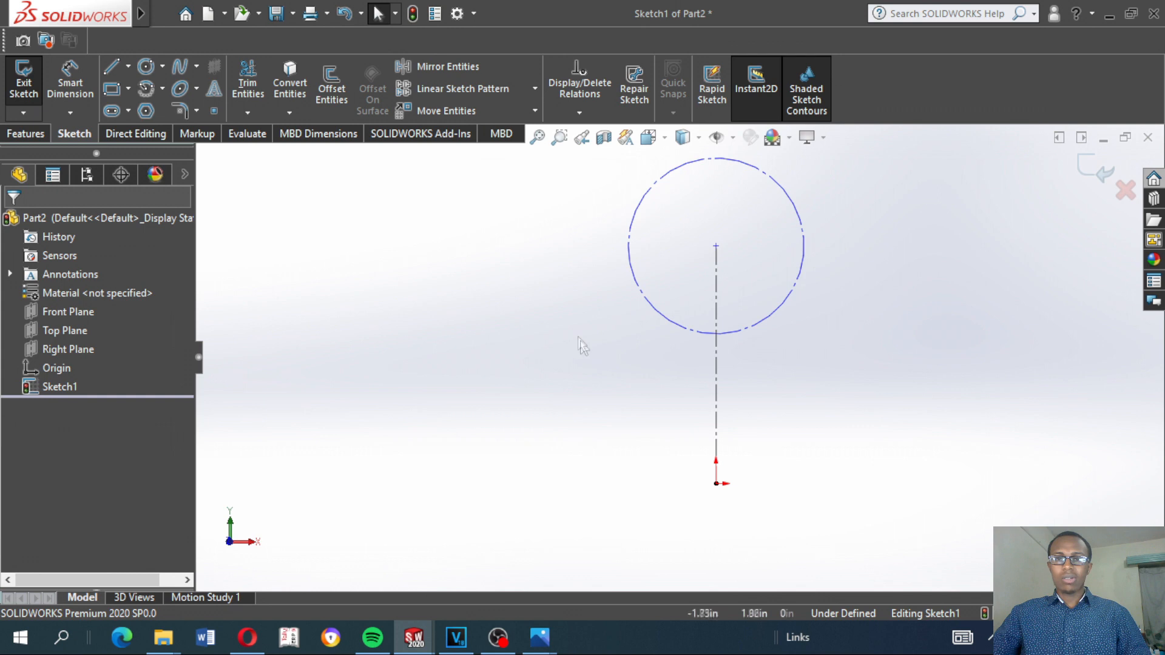
Dimension the construction circle's diameter
scroll(685, 300, "up", 1)
left_click(70, 82)
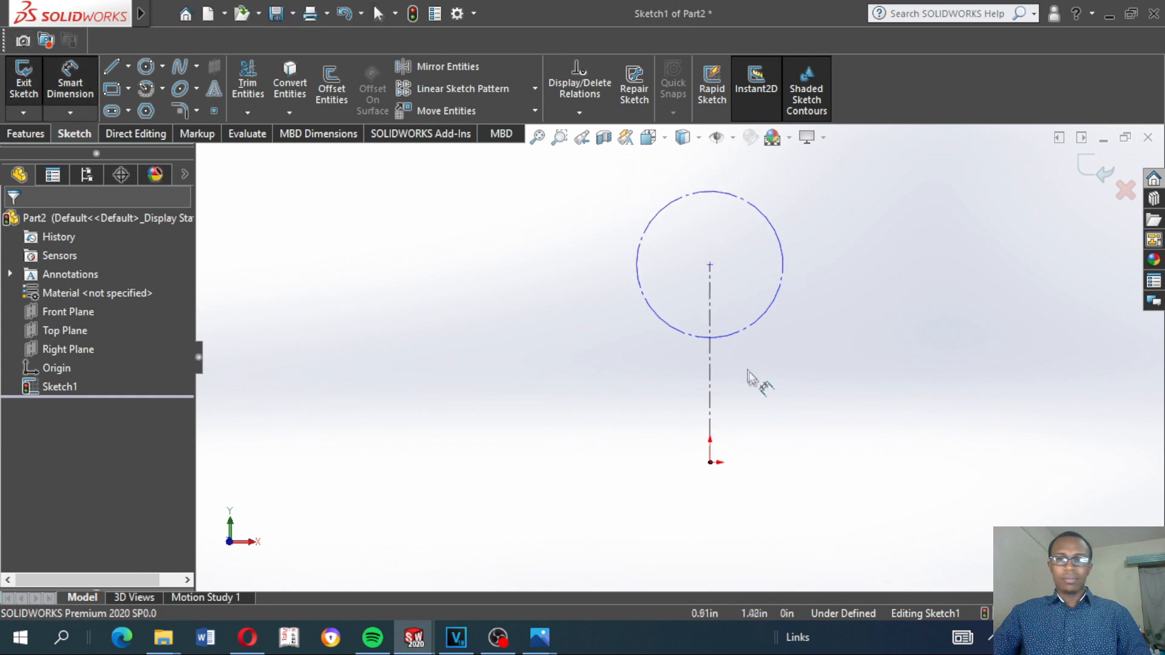
left_click(782, 309)
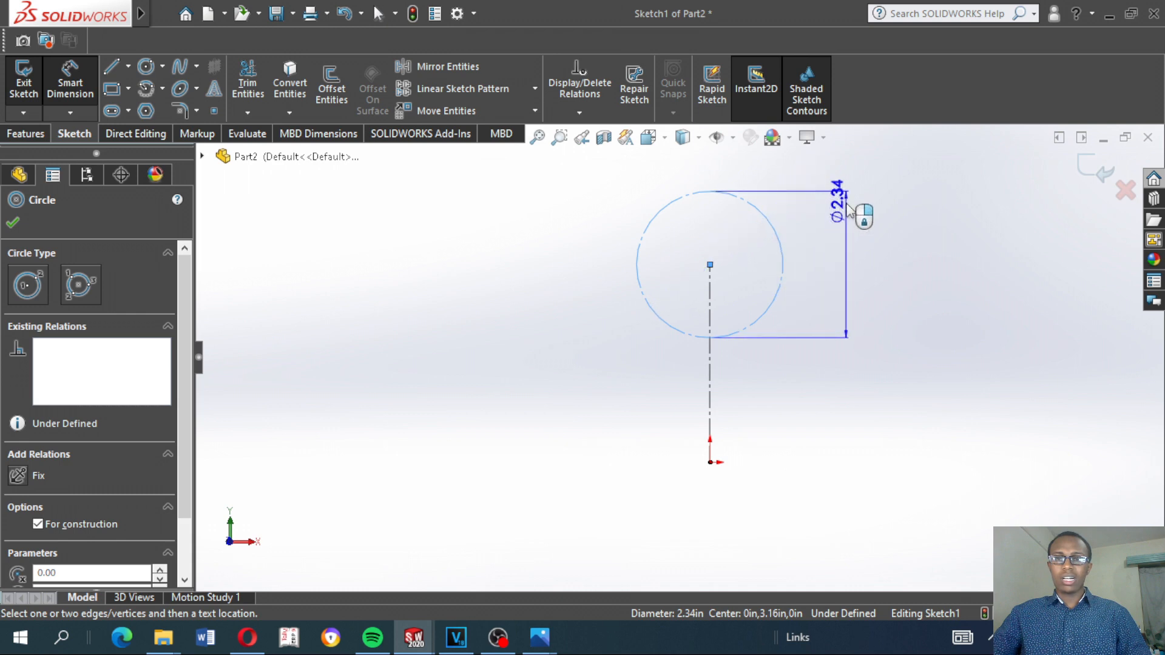
left_click(826, 359)
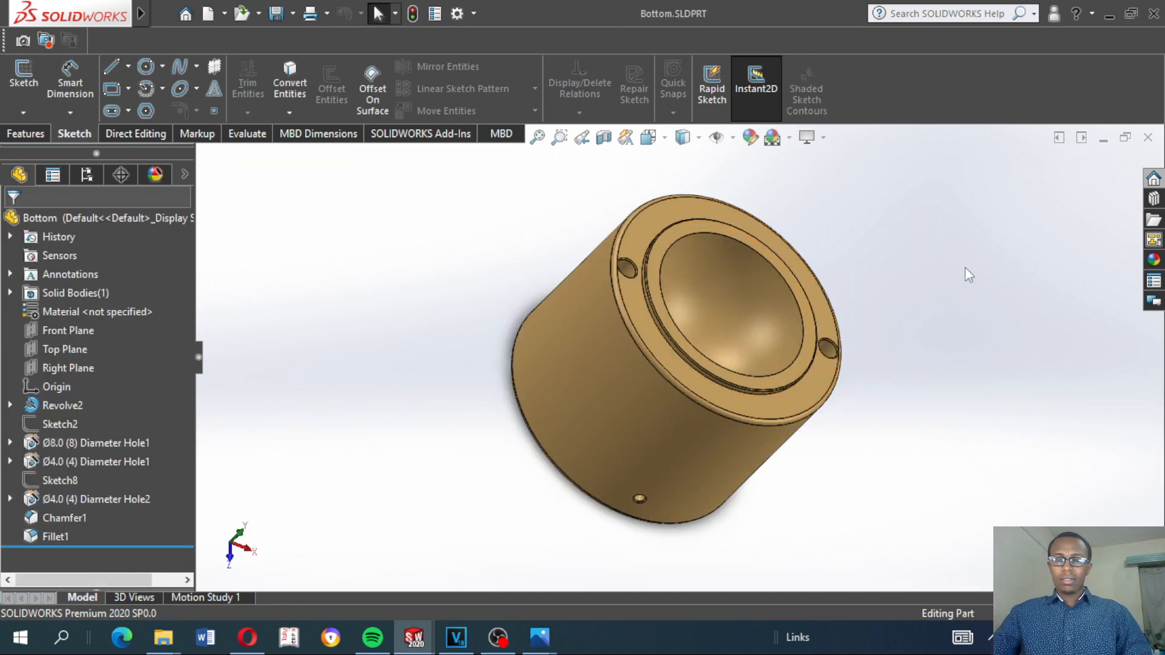
Open Sketch1 under Revolve2 in the Bottom part and examine its profile and dimensions from the isometric and front views
middle_click_drag(965, 268, 834, 286)
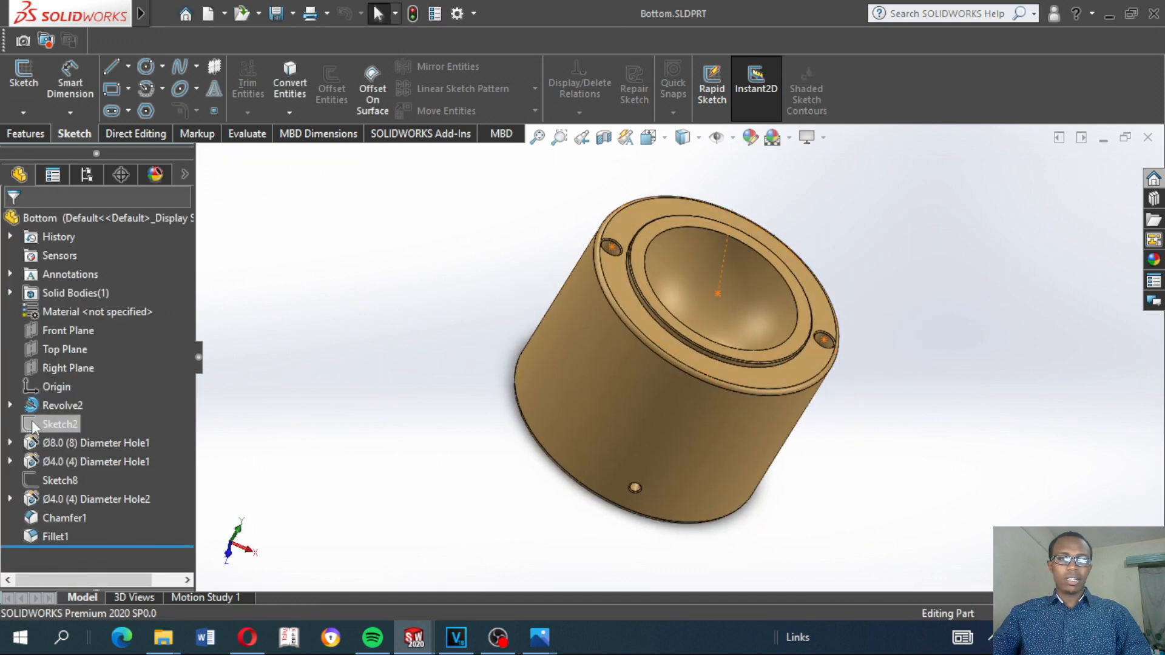
left_click(14, 406)
left_click(69, 426)
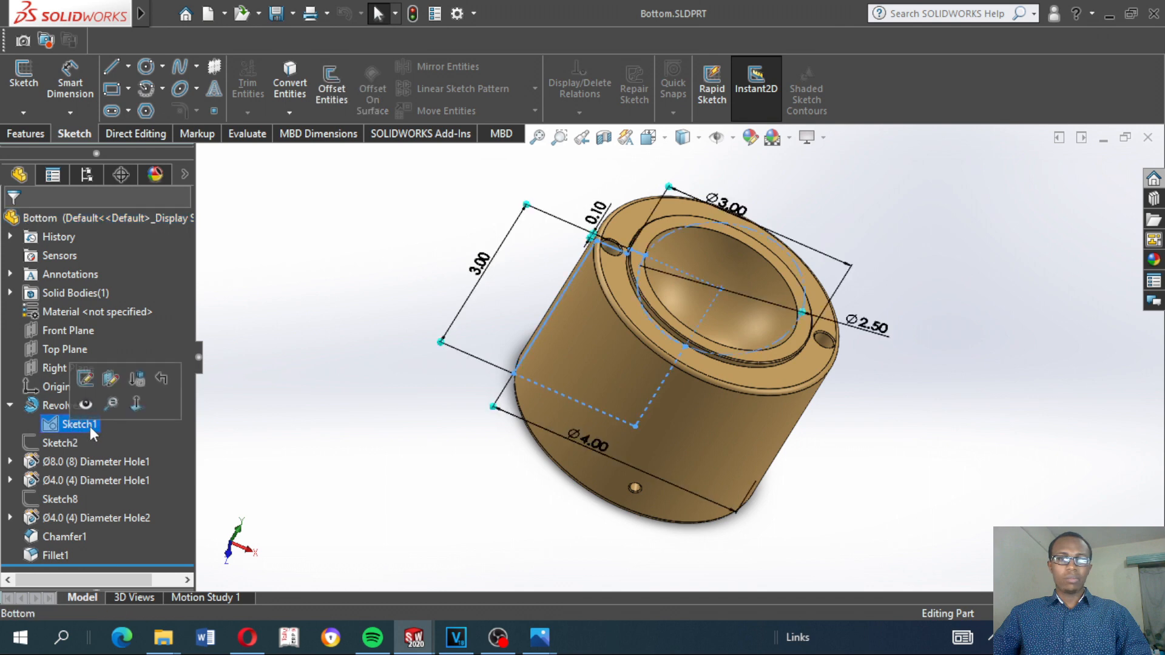
left_click(103, 377)
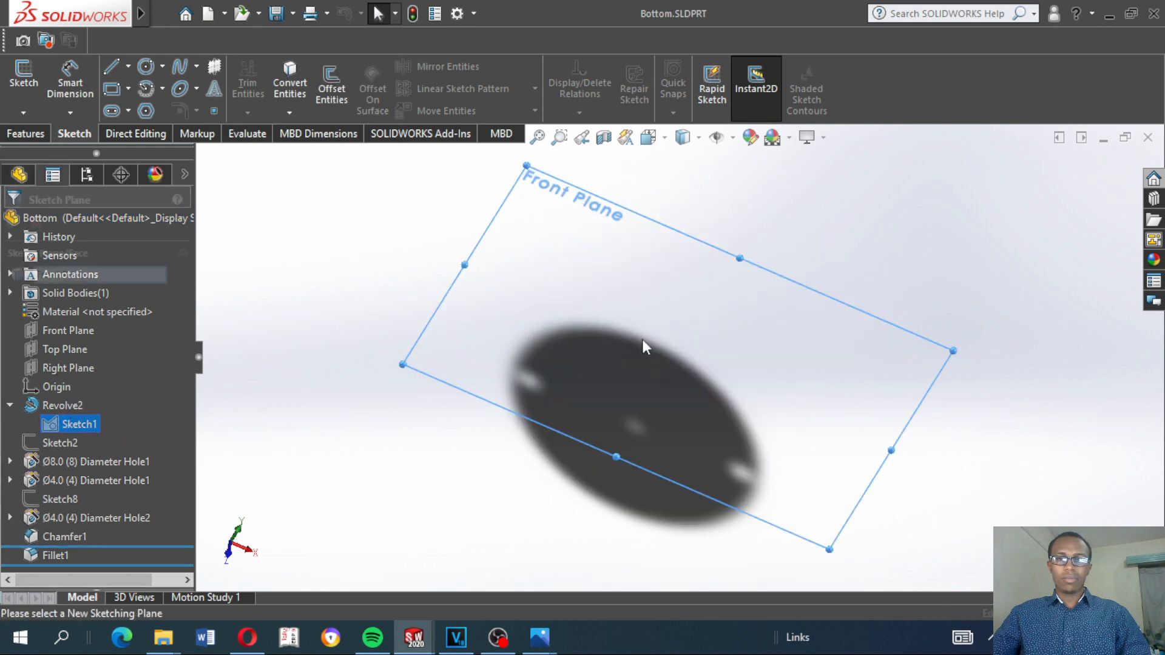
left_click(1124, 190)
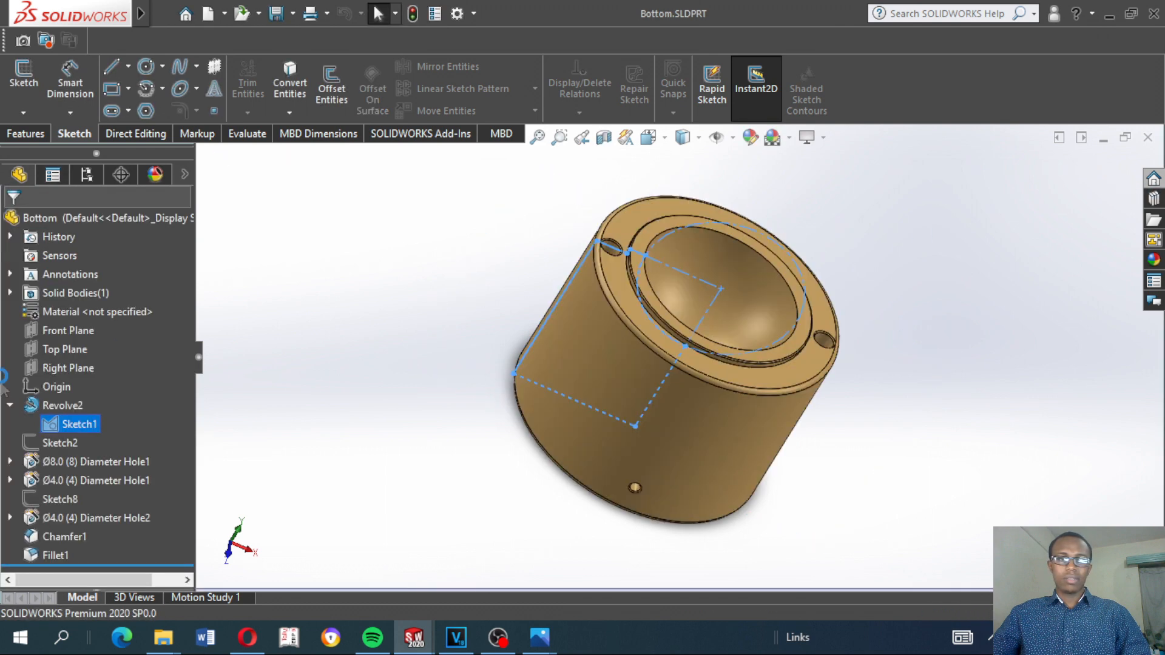
left_click(412, 300)
left_click(64, 427)
left_click(71, 377)
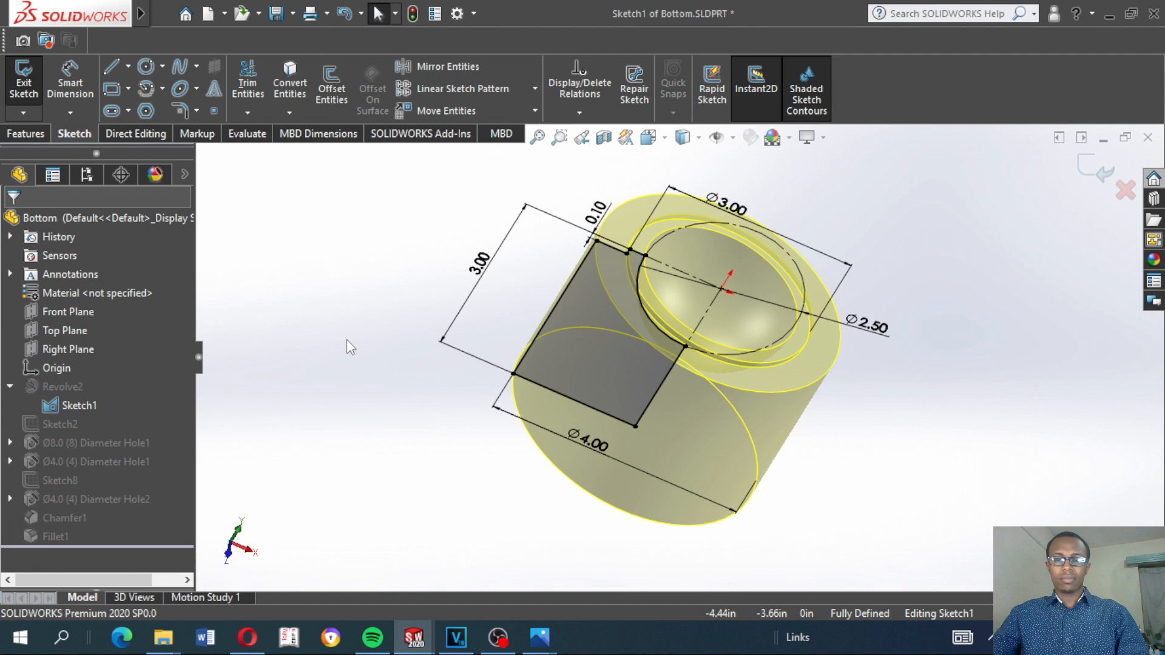
key("ctrl+5")
key("ctrl+7")
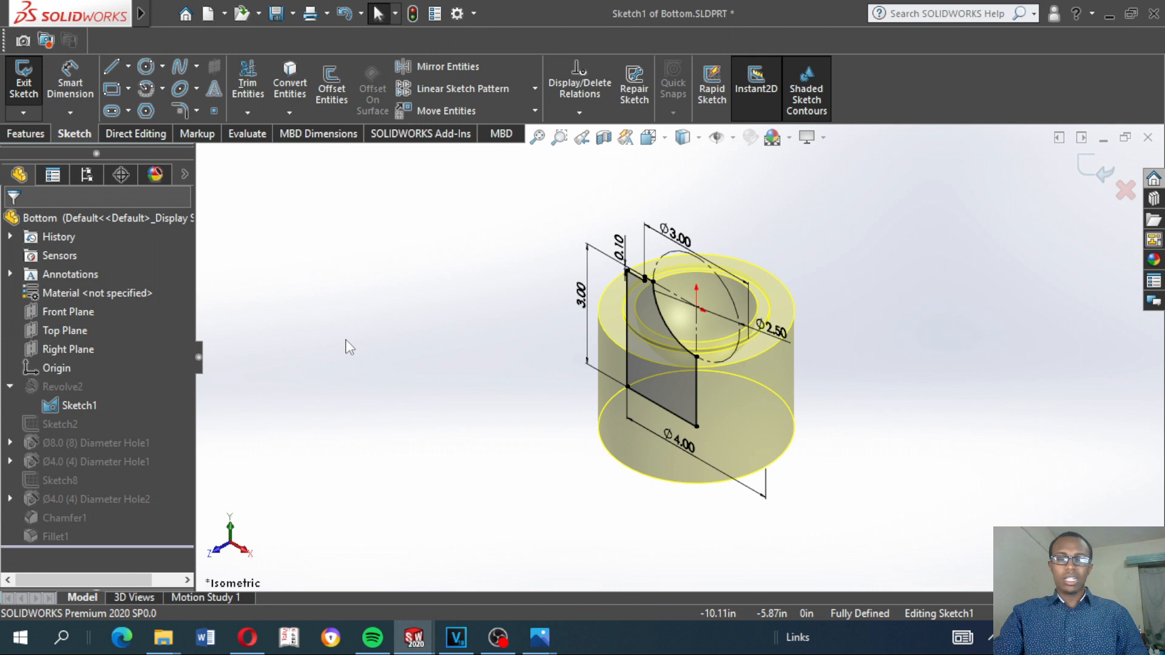
key("ctrl+1")
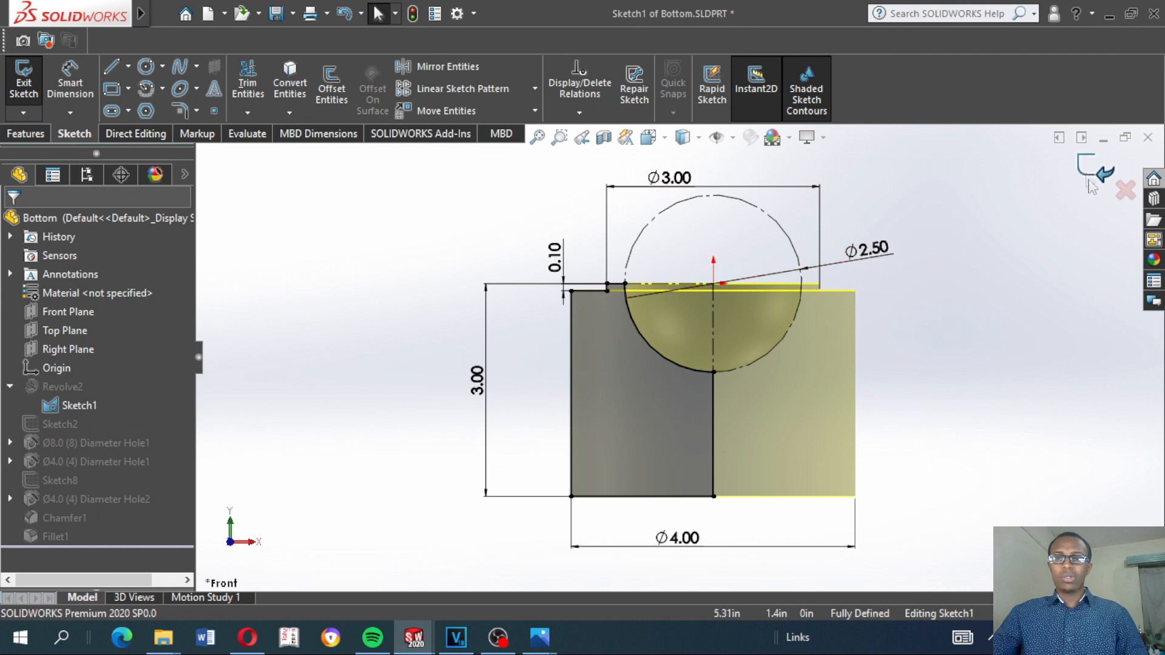
Return to the Part2 sketch in a maximized window and set its unit system to the inch-based one
left_click(1082, 138)
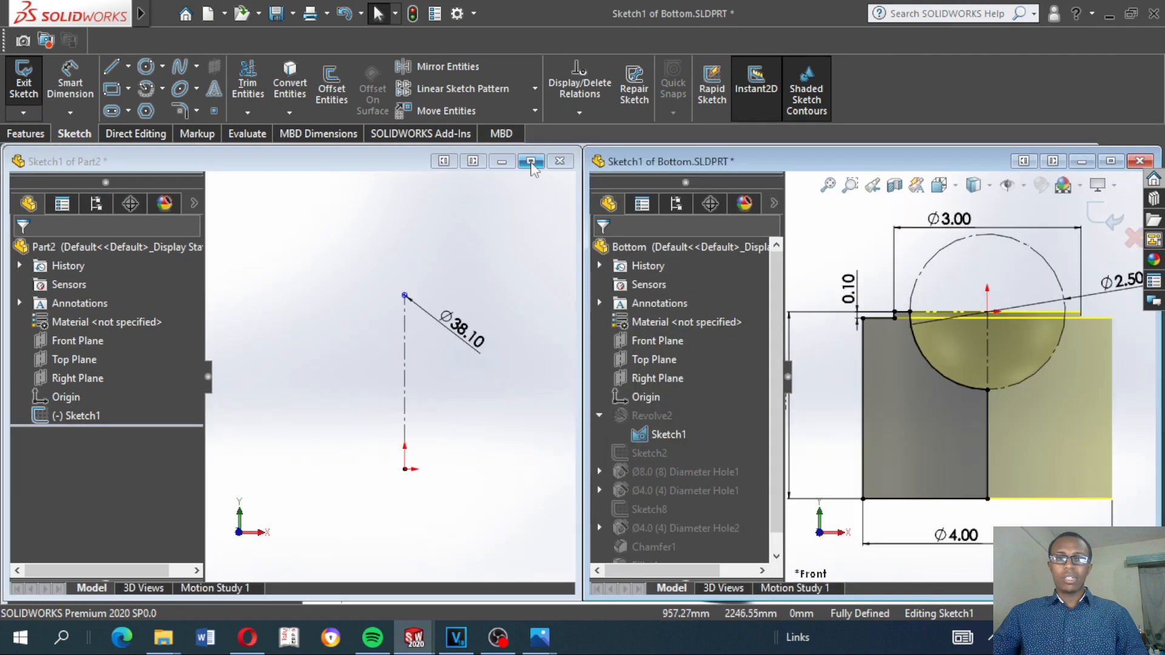
left_click(534, 166)
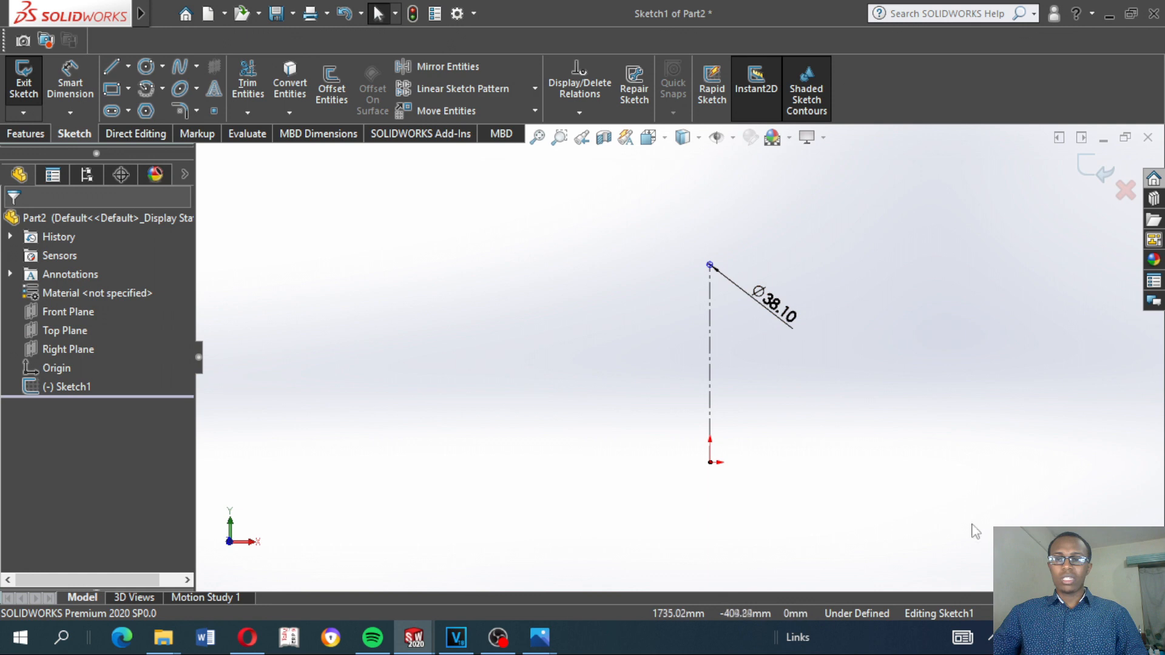
left_click(1092, 614)
left_click(1056, 563)
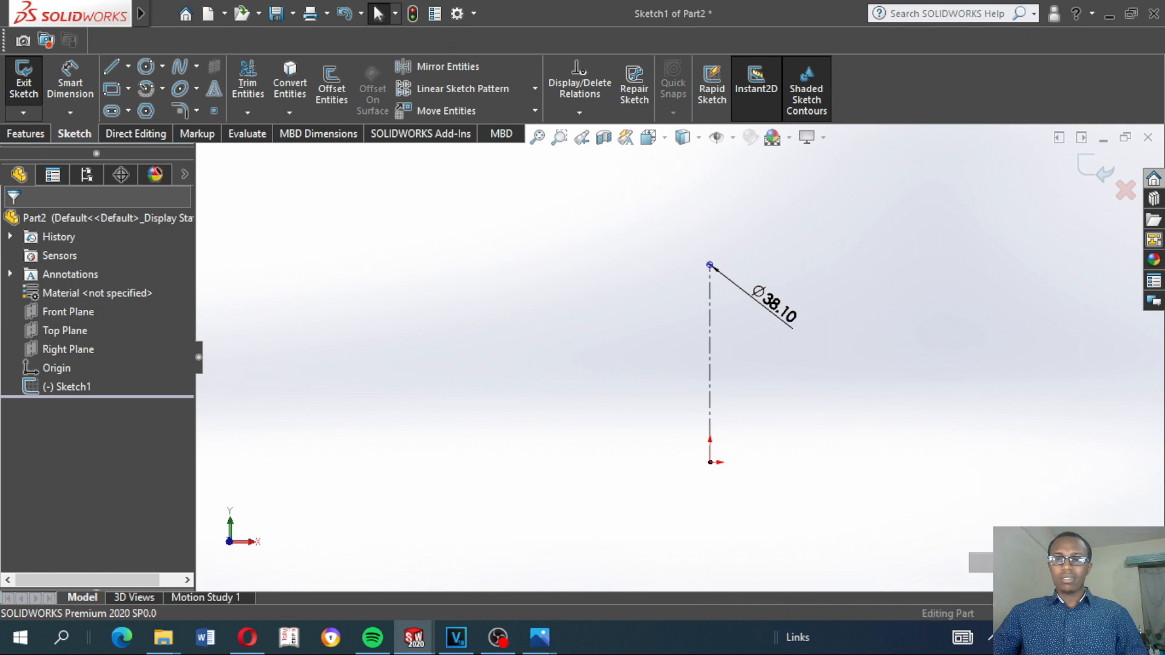
Reopen Part2's Sketch1 for editing and set the construction circle's diameter to 2.5 in
left_click(76, 386)
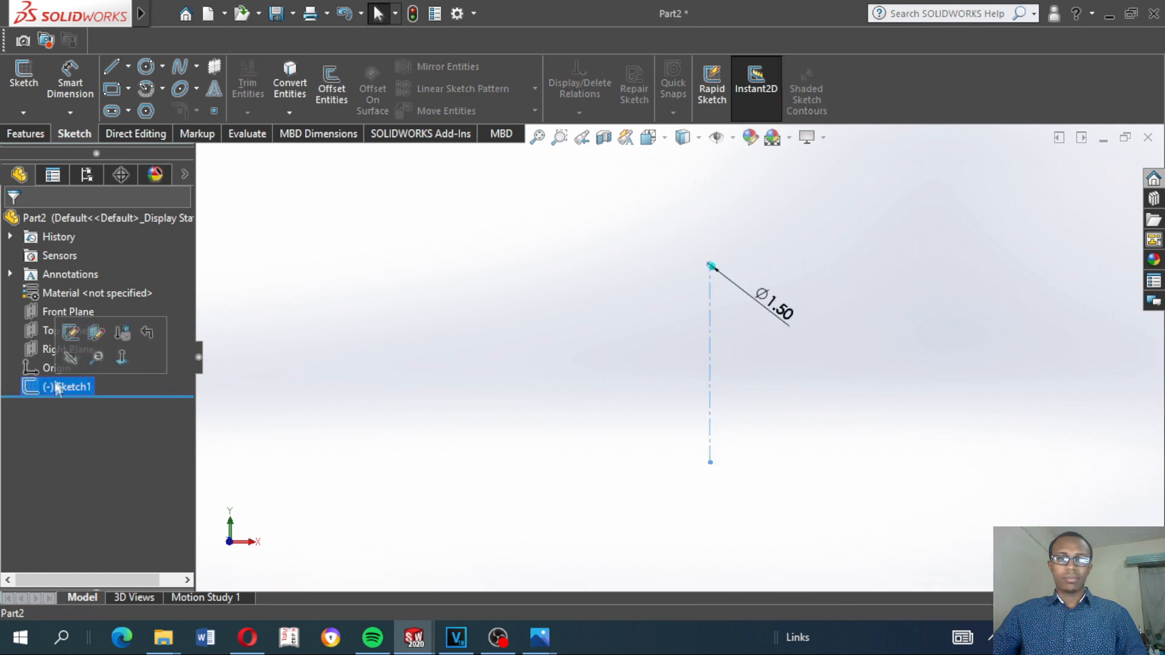
left_click(70, 358)
left_click(787, 319)
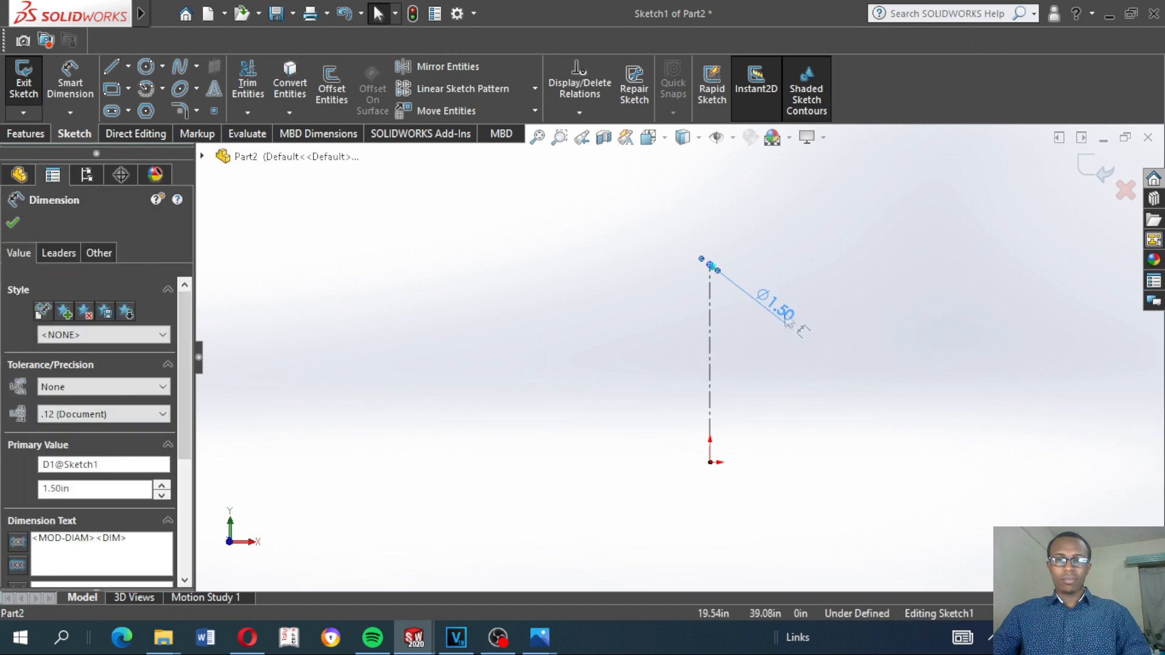
double_click(787, 319)
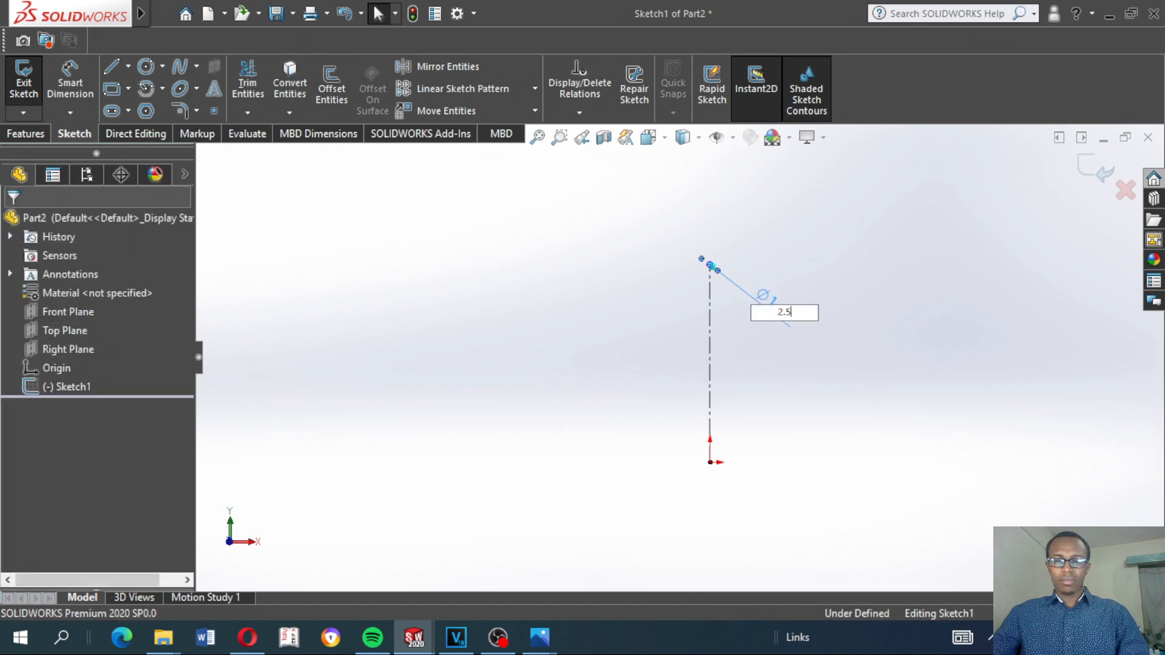
key("Return")
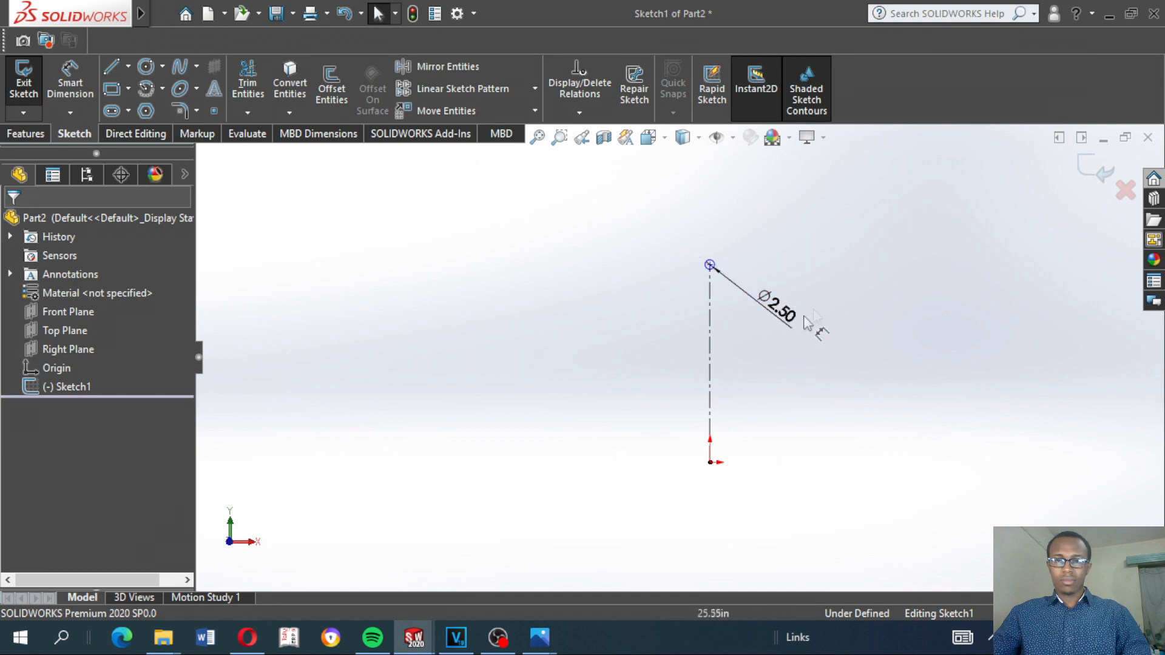
Lower the circle's centre to about 6.17 in above the origin and reposition its diameter dimension closer to it
left_click_drag(737, 414, 727, 439)
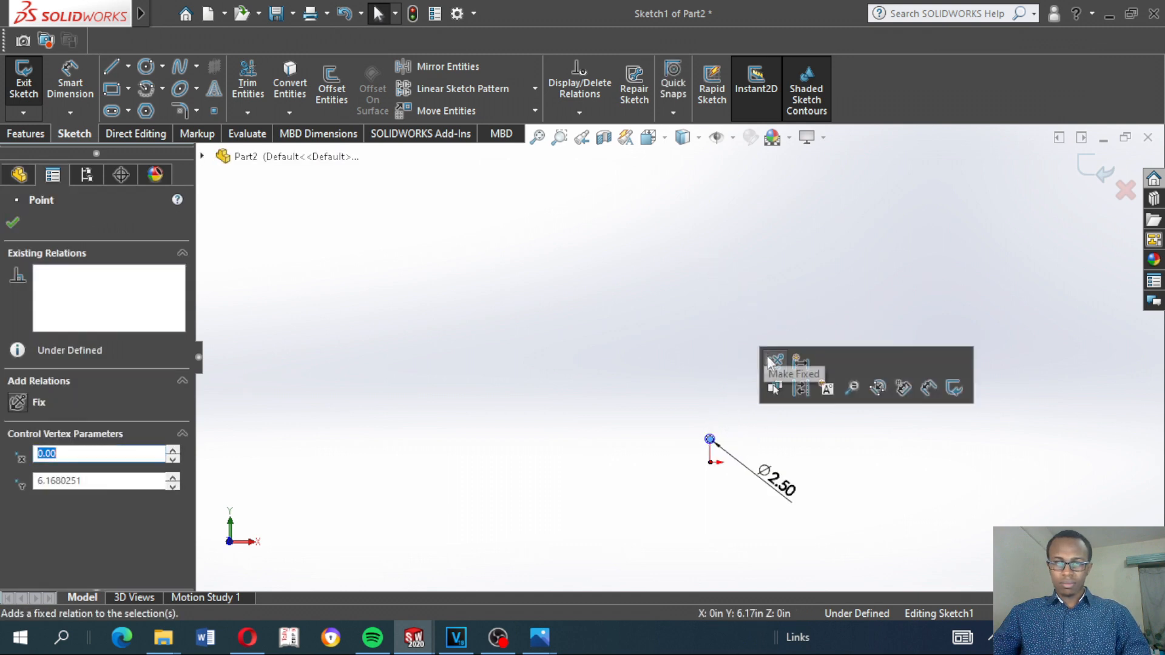
left_click(702, 387)
left_click_drag(779, 481, 719, 448)
left_click(693, 480)
scroll(686, 352, "up", 4)
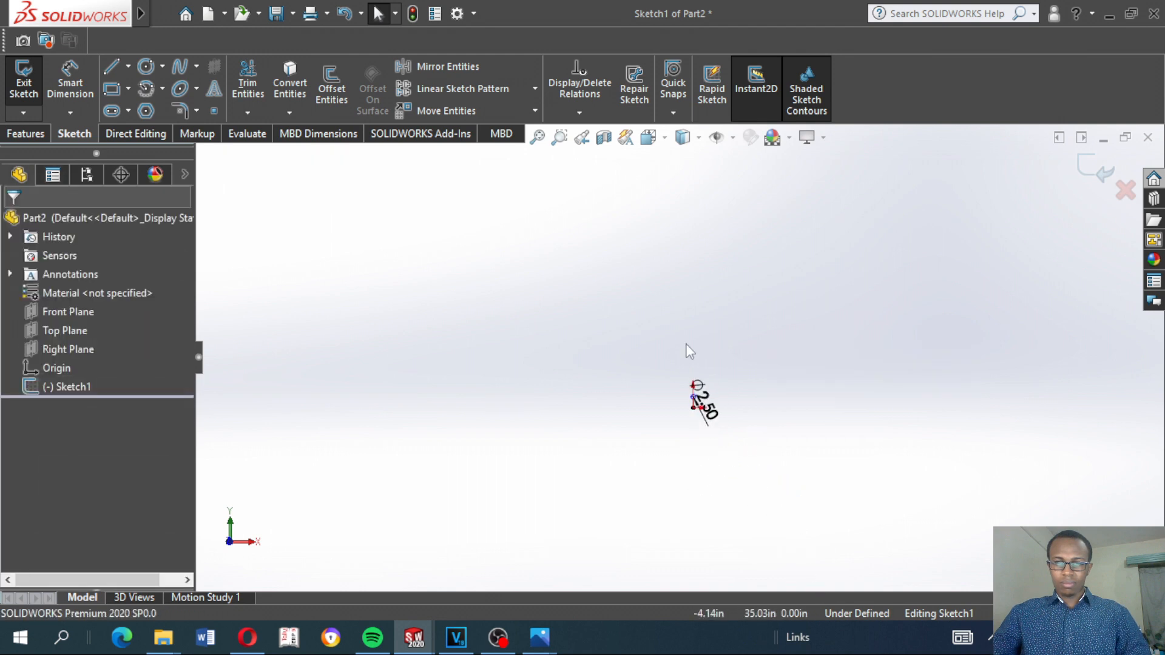
scroll(686, 368, "down", 10)
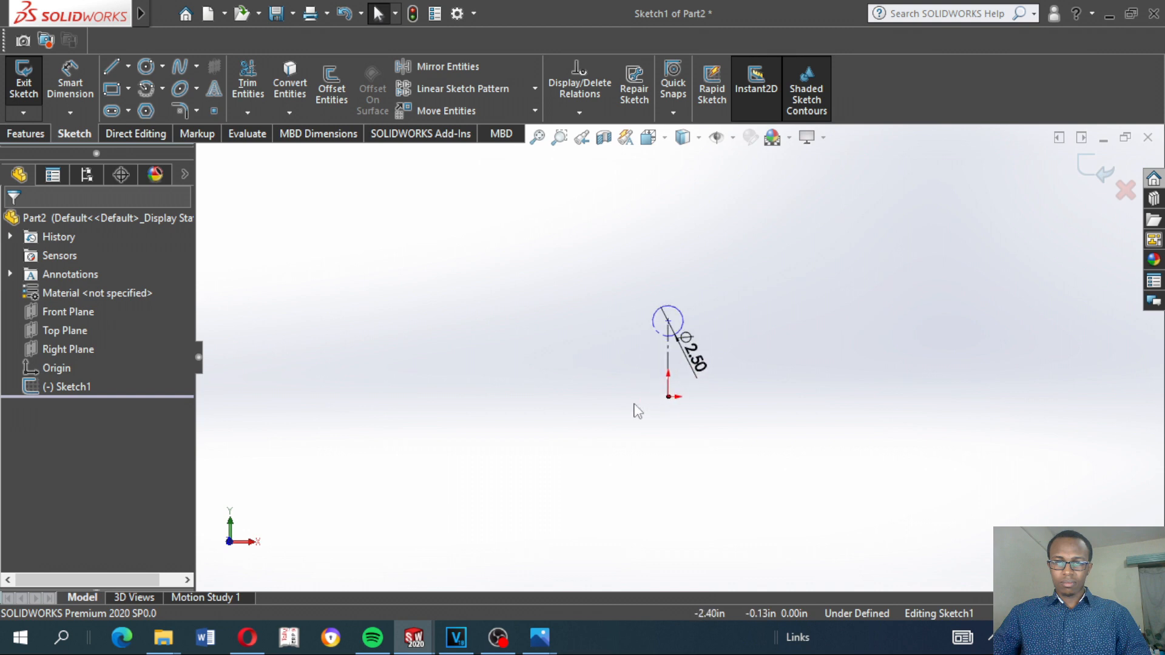
scroll(726, 257, "up", 3)
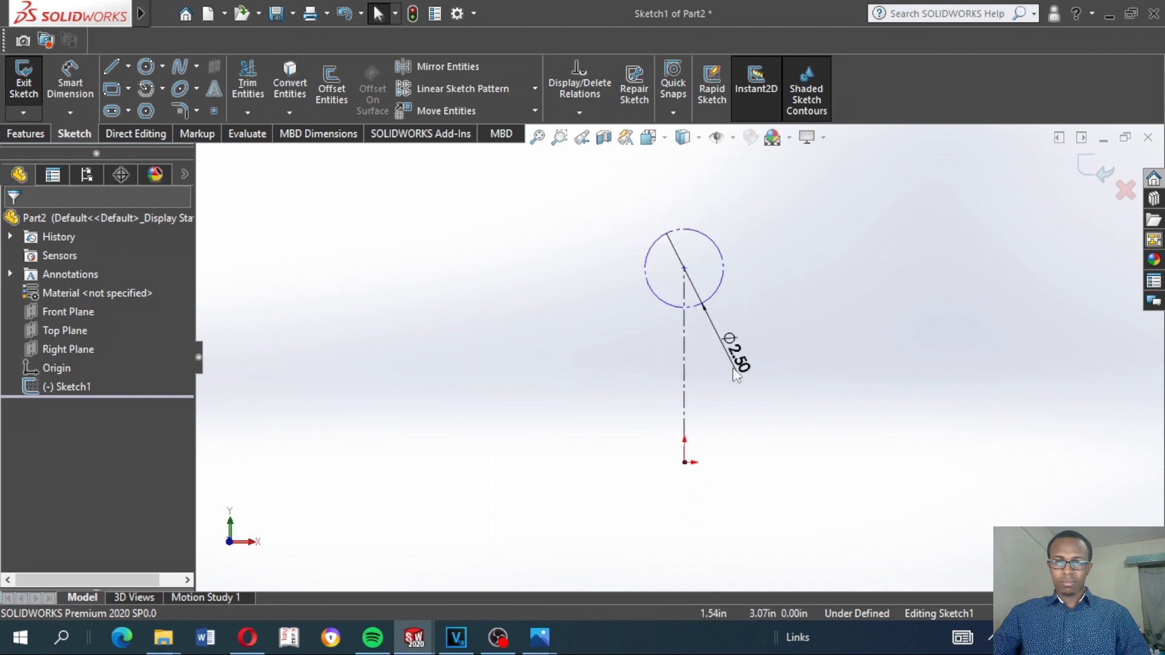
Reposition the diameter dimension beside the circle and lower the circle's centre to about 3.64 in above the origin
left_click(645, 253)
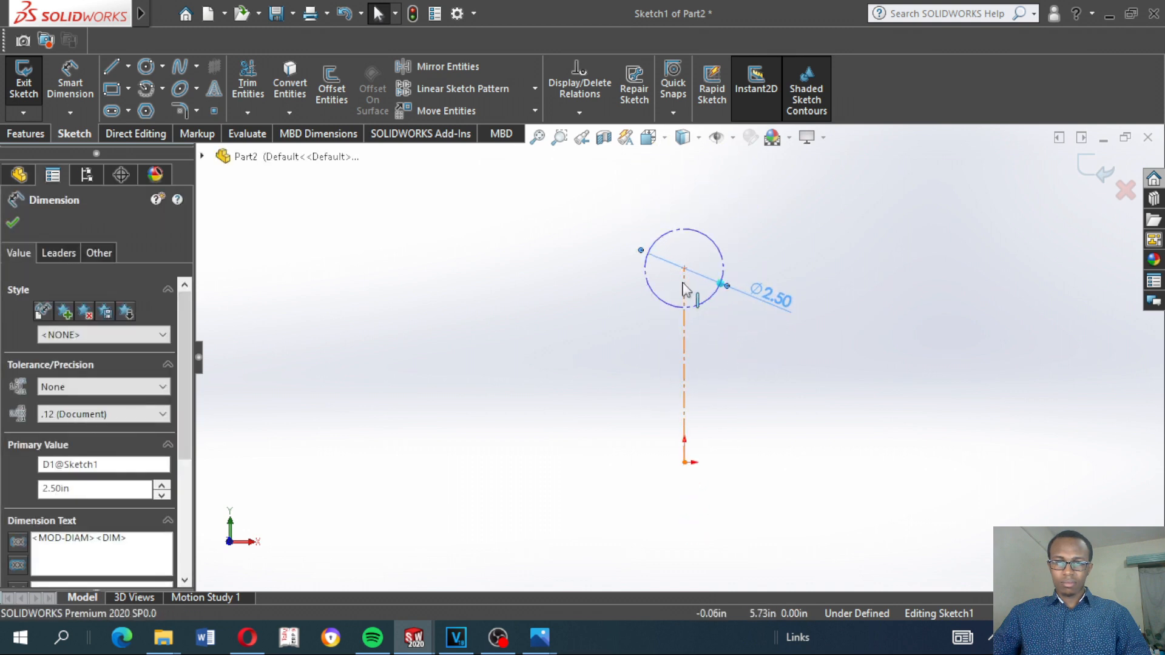
left_click_drag(690, 278, 701, 363)
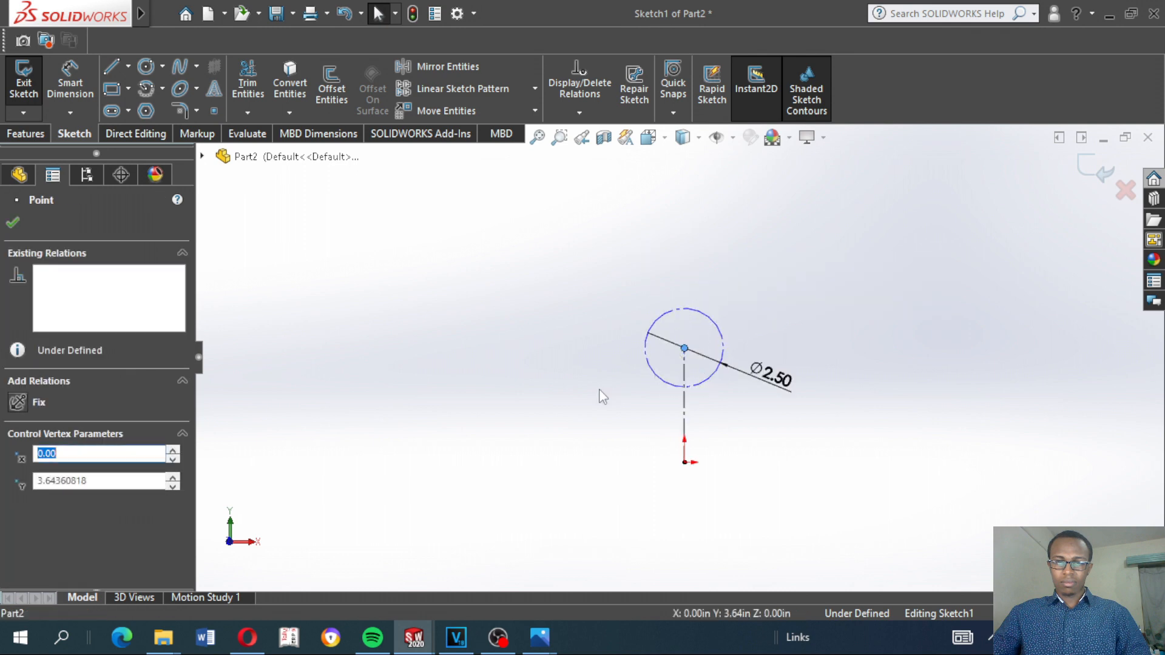
left_click(646, 436)
scroll(684, 392, "down", 6)
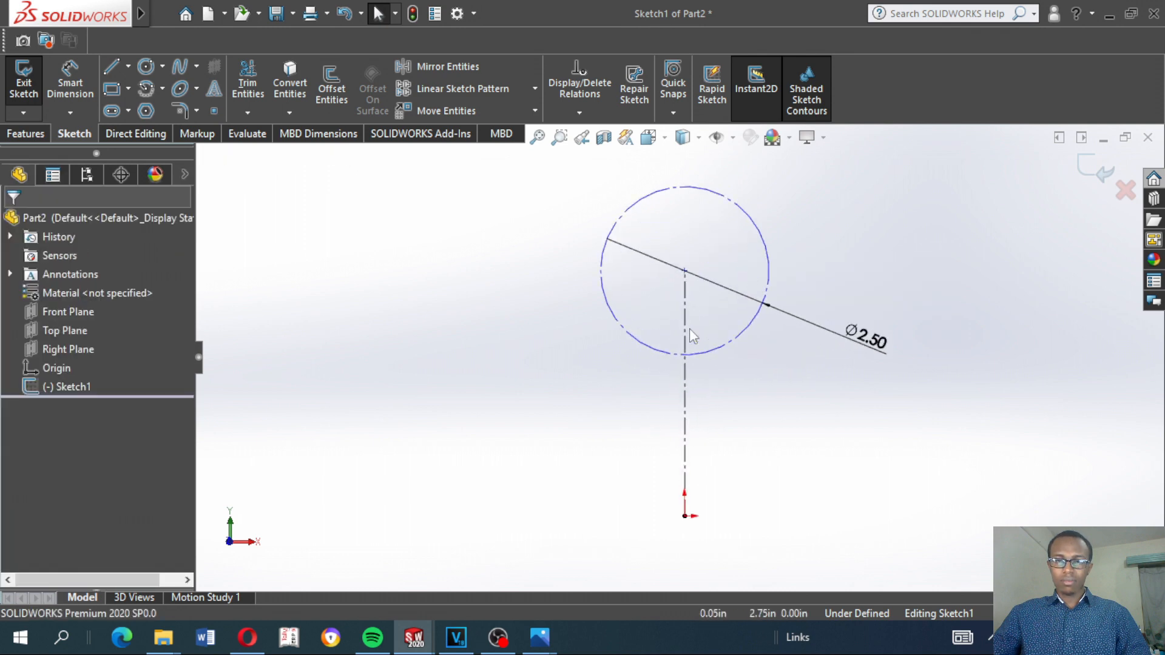
Sketch a stepped line profile about 4.1 in wide from the circle's left quadrant down to origin level, across to the origin and up to the circle
left_click(112, 67)
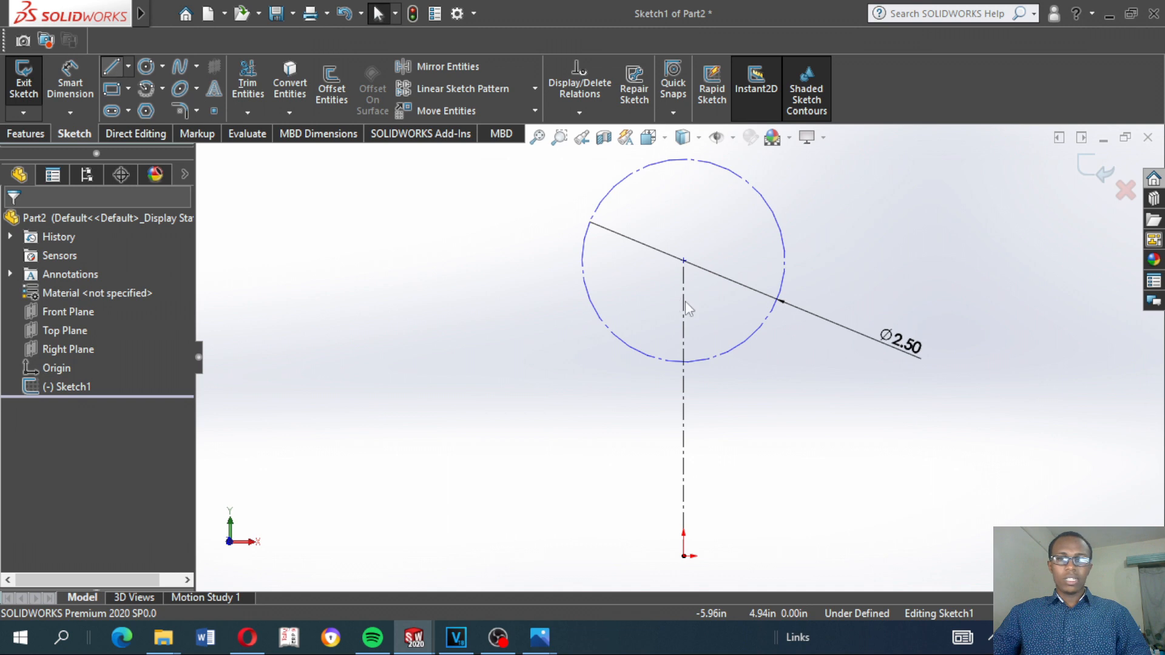
left_click(582, 260)
left_click(526, 260)
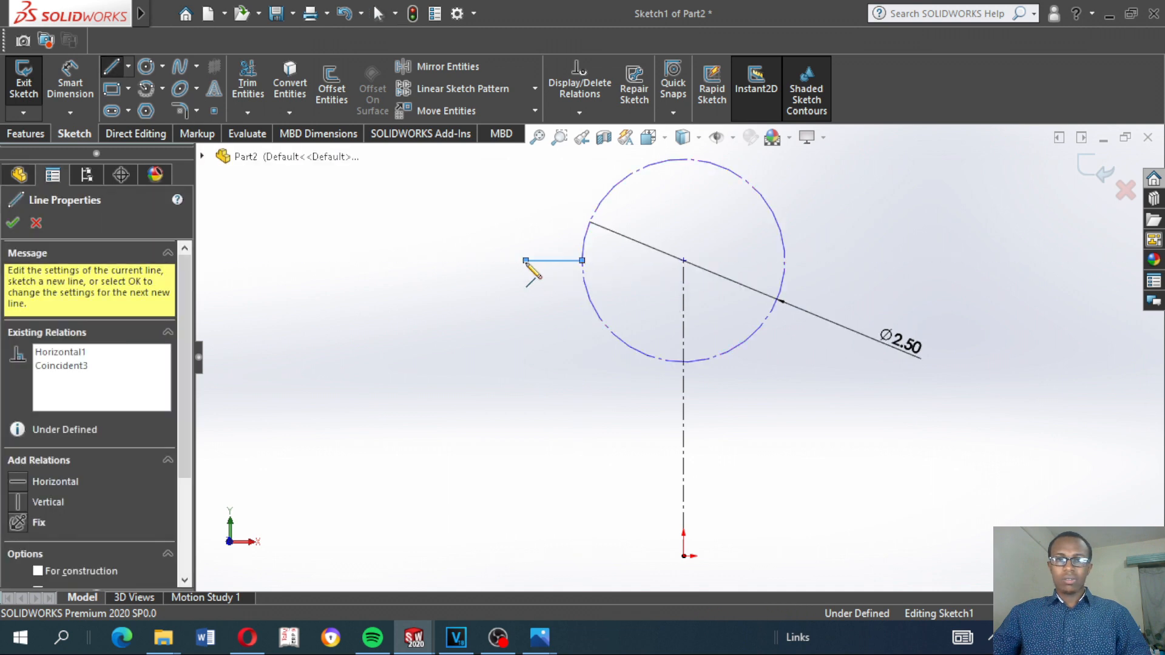
left_click(525, 301)
left_click(352, 300)
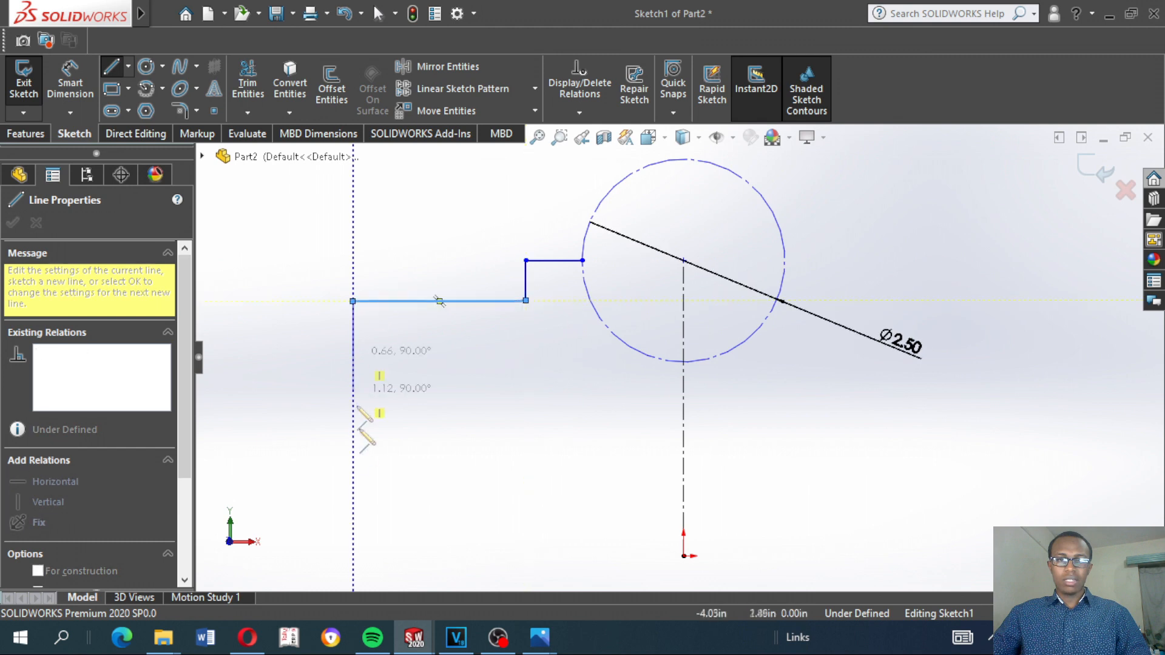
left_click(353, 557)
left_click(683, 557)
left_click(683, 362)
key("Escape")
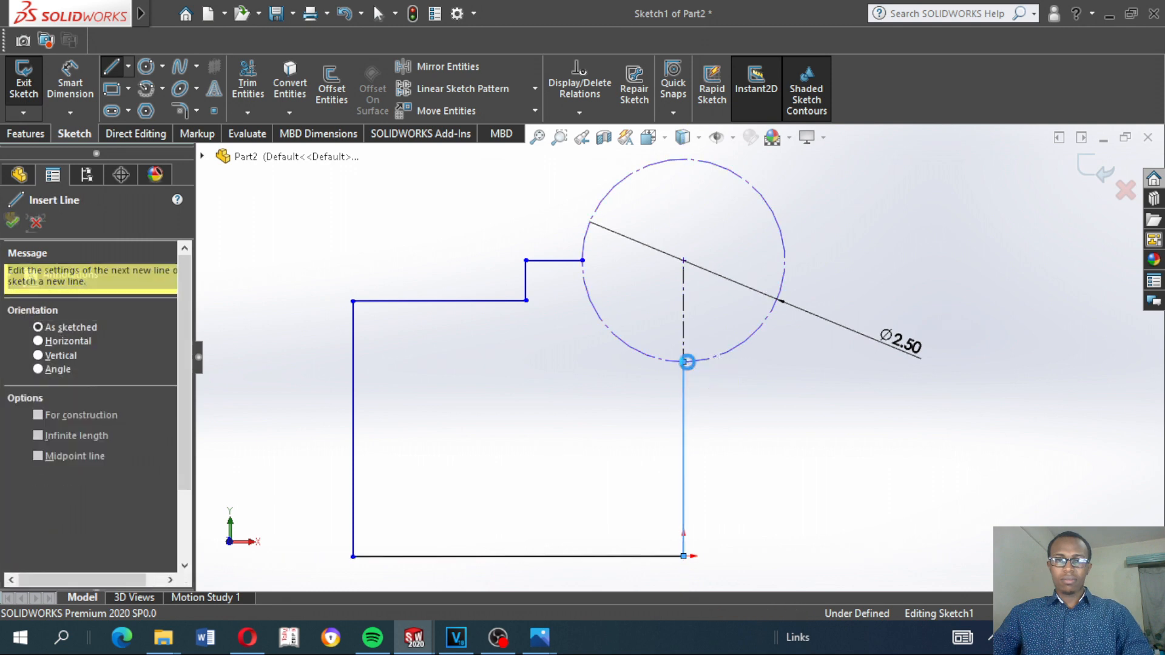
key("Escape")
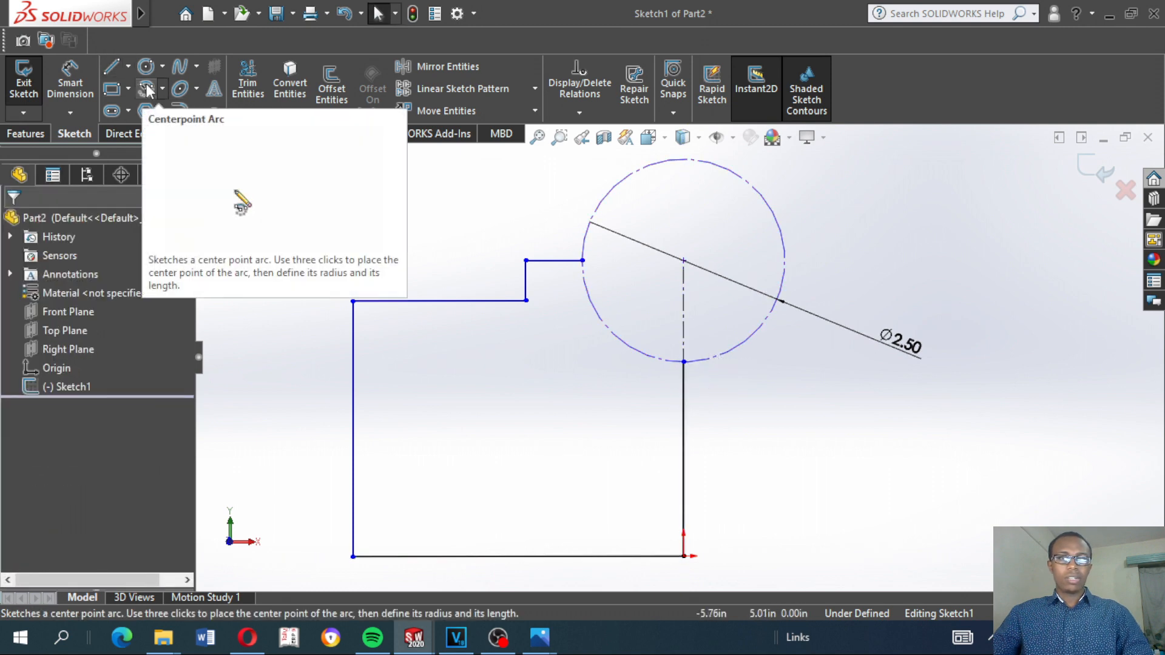
Draw a 90° centerpoint arc of 1.25 in radius over the construction circle's lower-left quarter, joining the profile's two open ends
left_click(146, 87)
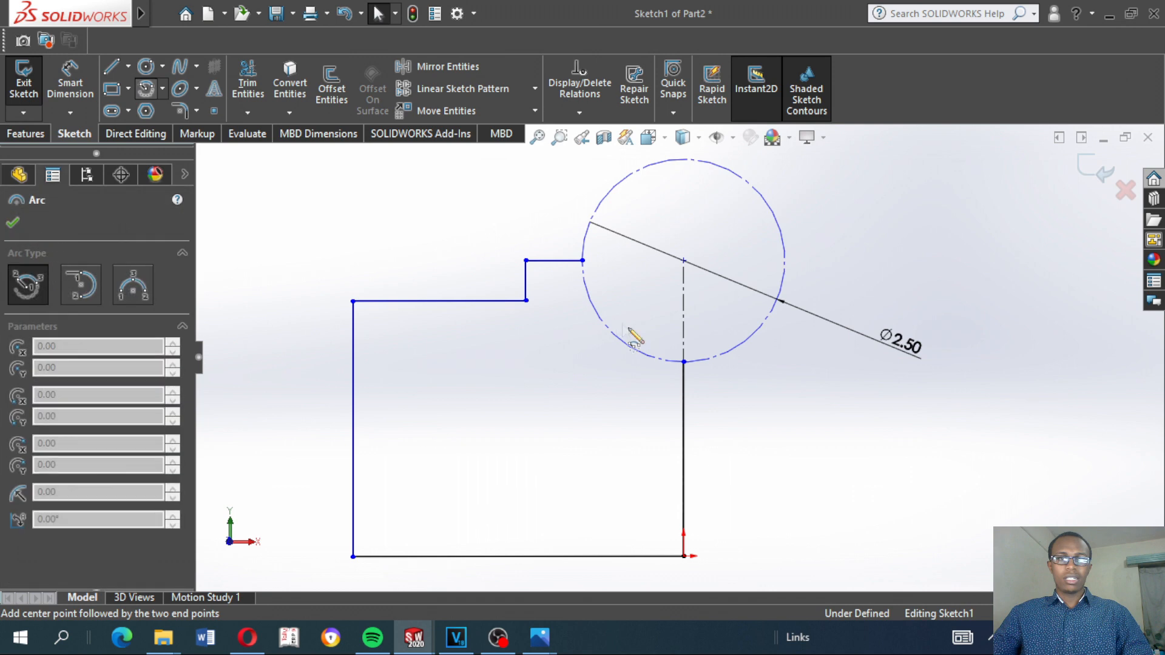
left_click(683, 261)
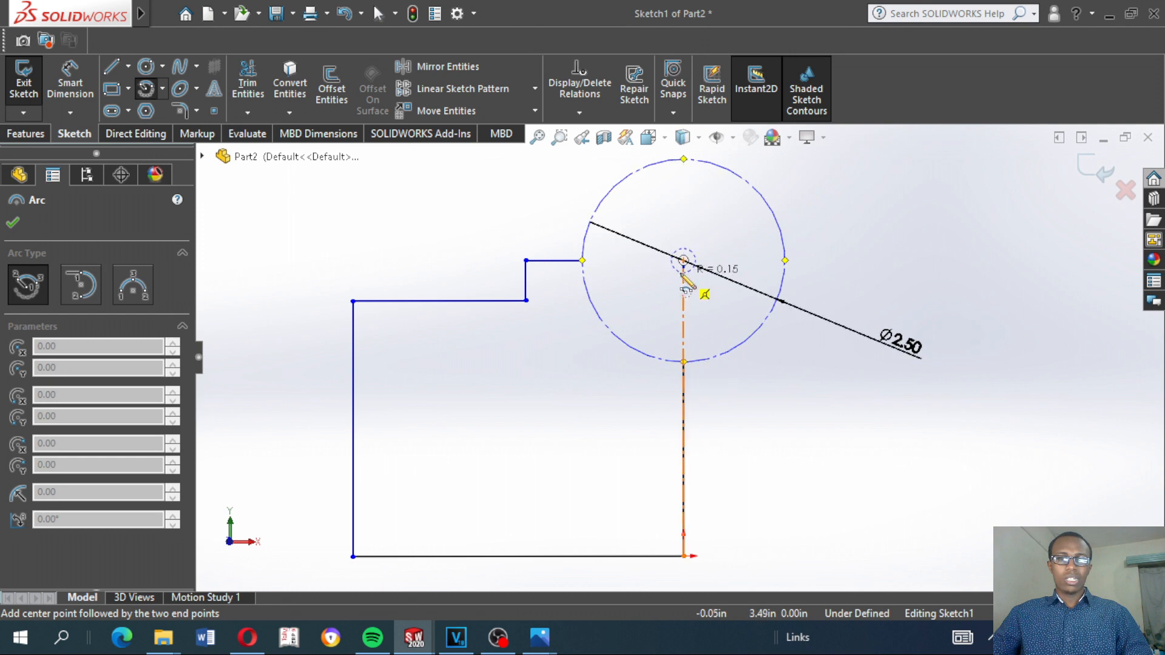
left_click(683, 361)
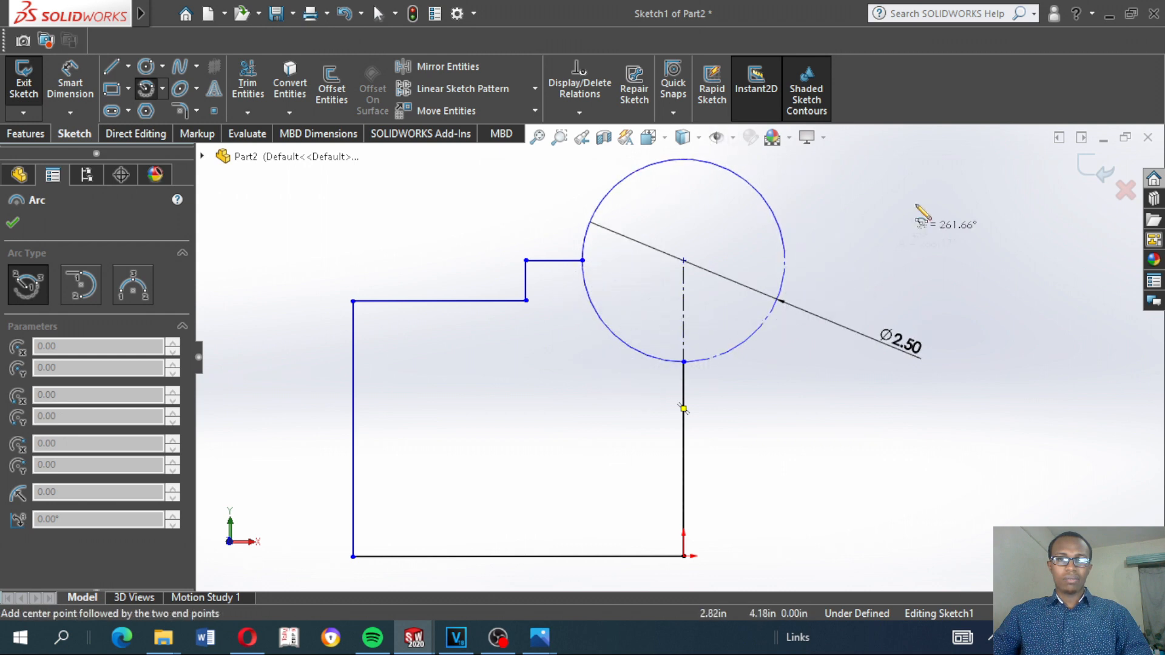
left_click(583, 262)
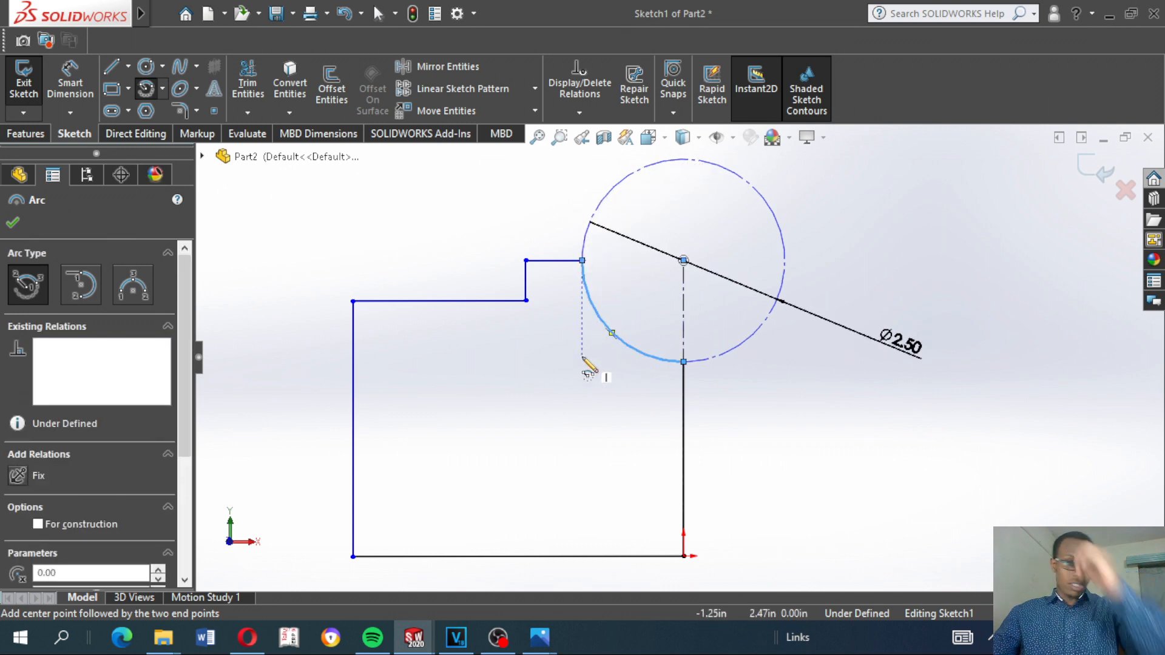
key("Escape")
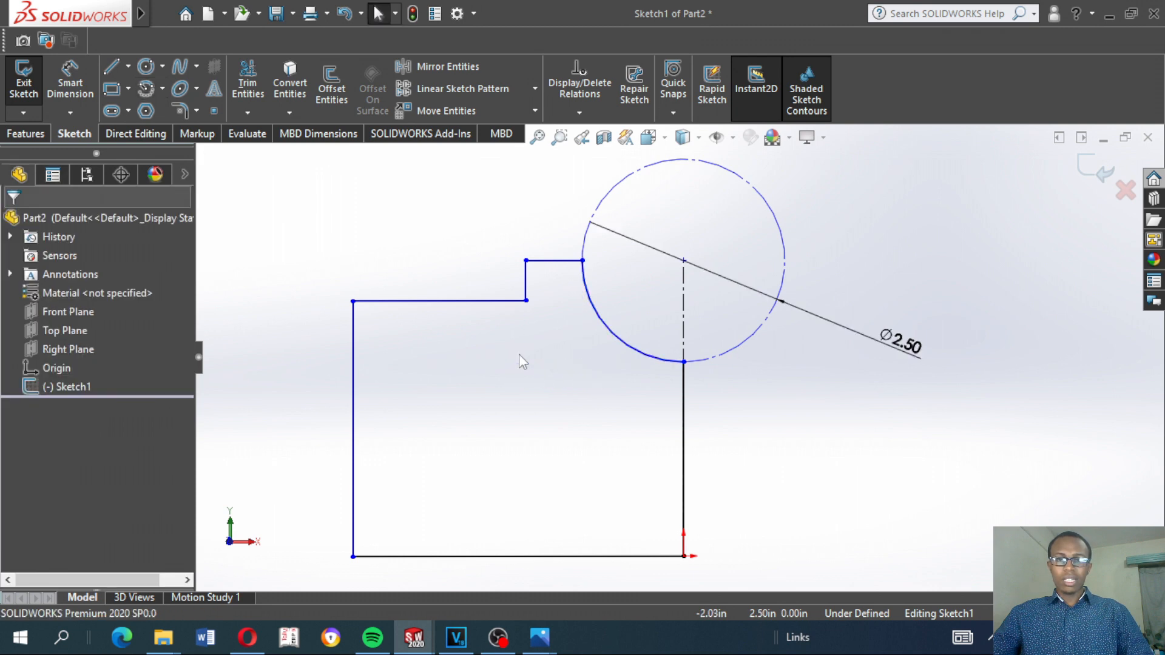
Raise the profile's short top line slightly and move the outer ledge corner to about 4.23 in left of and 3.30 in above the origin
key("f")
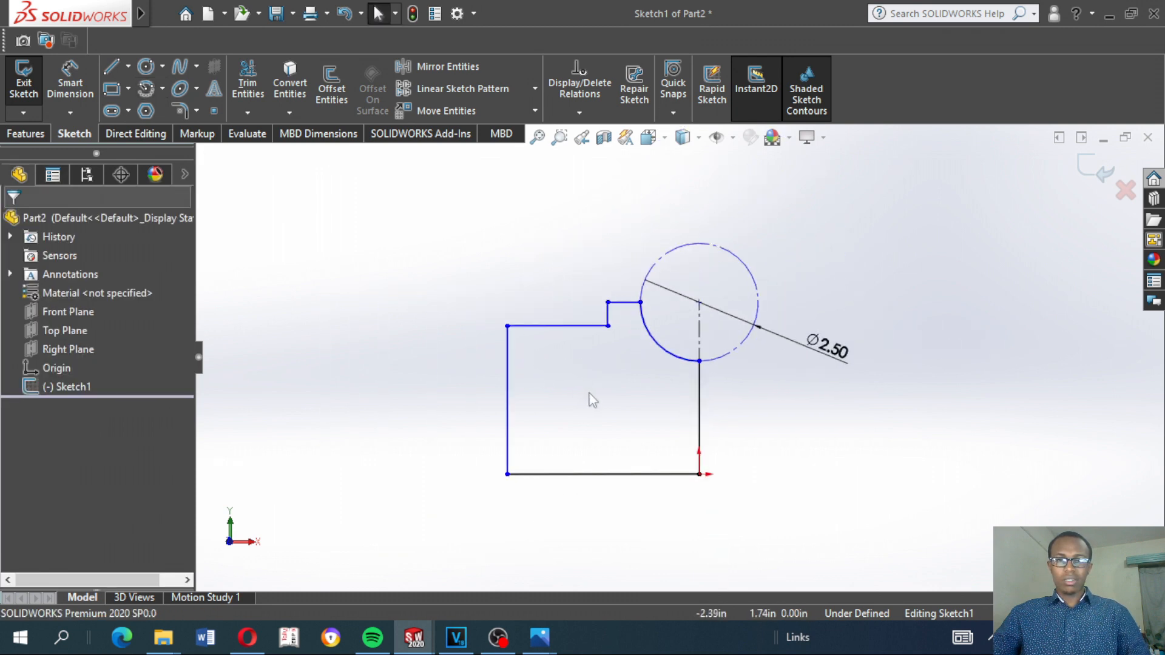
scroll(599, 393, "down", 2)
scroll(601, 392, "up", 2)
scroll(611, 417, "down", 2)
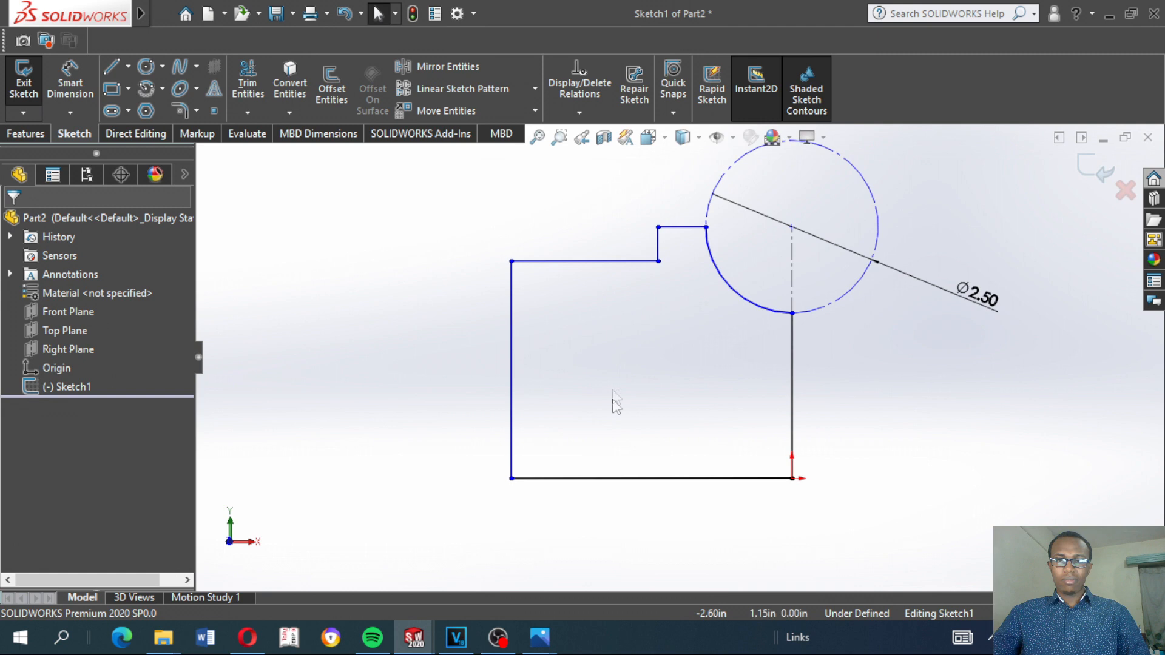
mouse_move(709, 230)
left_mouse_down()
mouse_move(716, 291)
mouse_move(709, 220)
left_mouse_up()
left_click(673, 311)
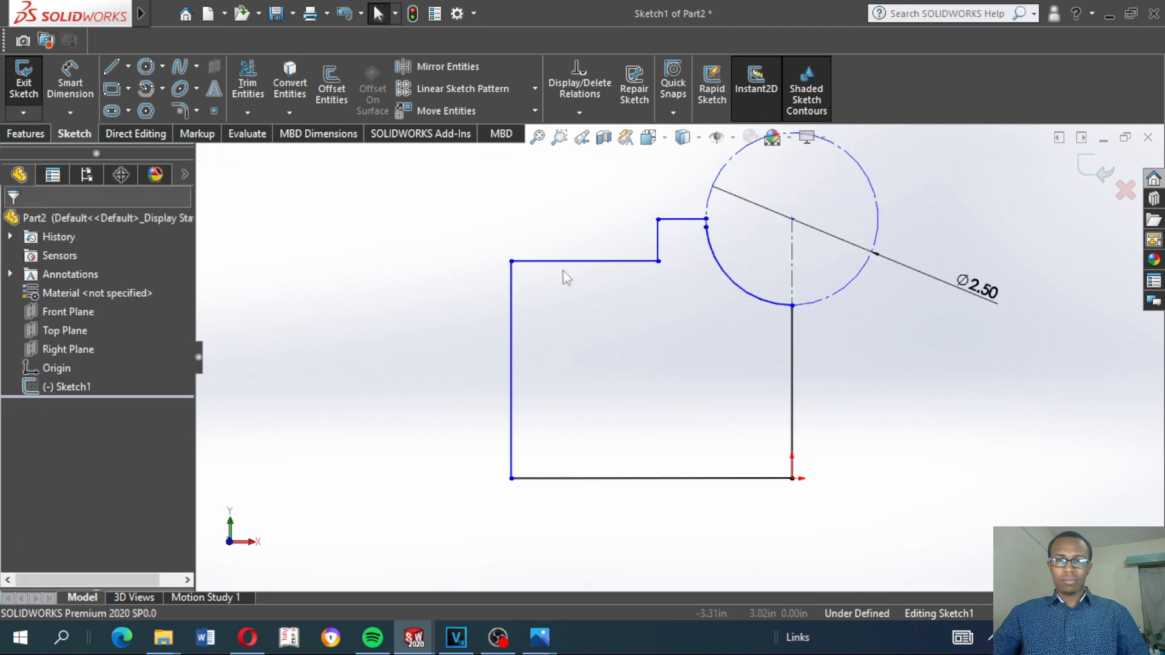
mouse_move(515, 269)
left_mouse_down()
mouse_move(575, 357)
mouse_move(520, 265)
mouse_move(503, 259)
left_mouse_up()
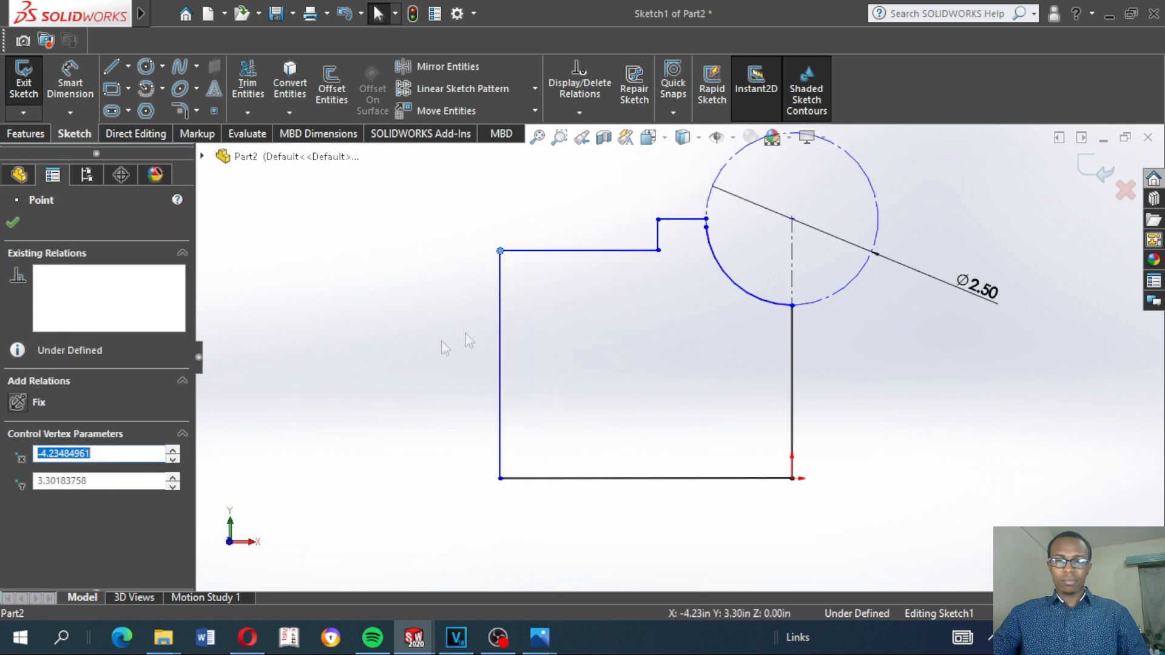
left_click(484, 331)
scroll(728, 241, "down", 2)
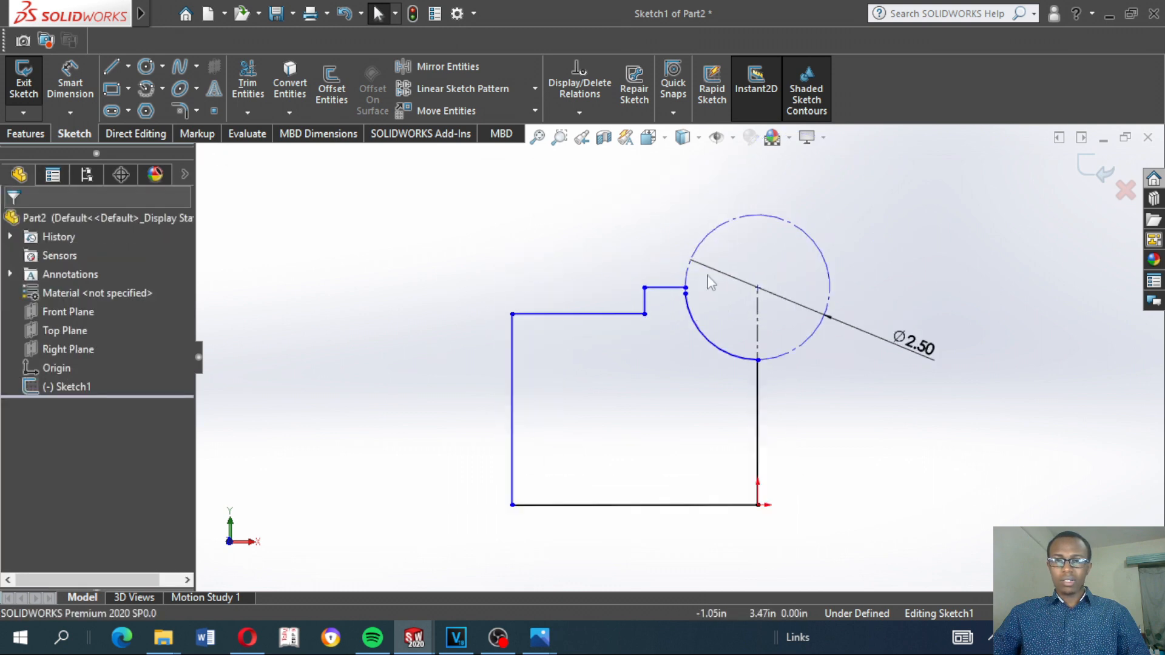
Close the profile by merging the arc's loose upper endpoint with the inner endpoint of the short top line
mouse_move(673, 314)
left_mouse_down()
mouse_move(683, 358)
mouse_move(675, 279)
mouse_move(685, 316)
left_mouse_up()
left_click(672, 266, "ctrl")
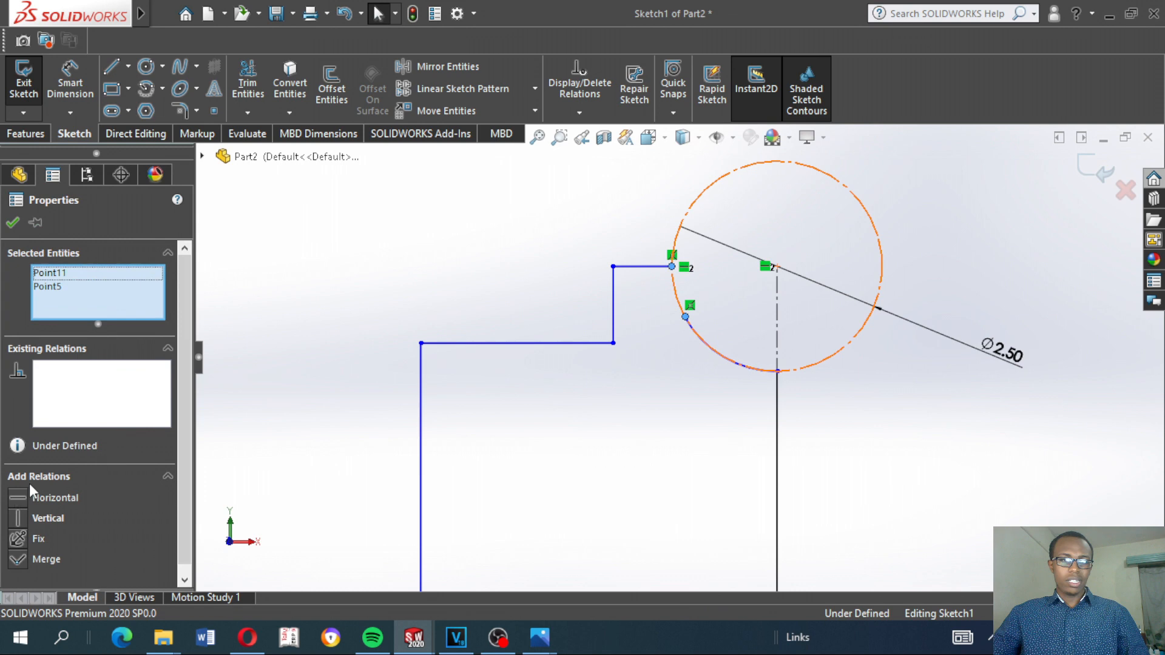
left_click(24, 560)
left_click(490, 332)
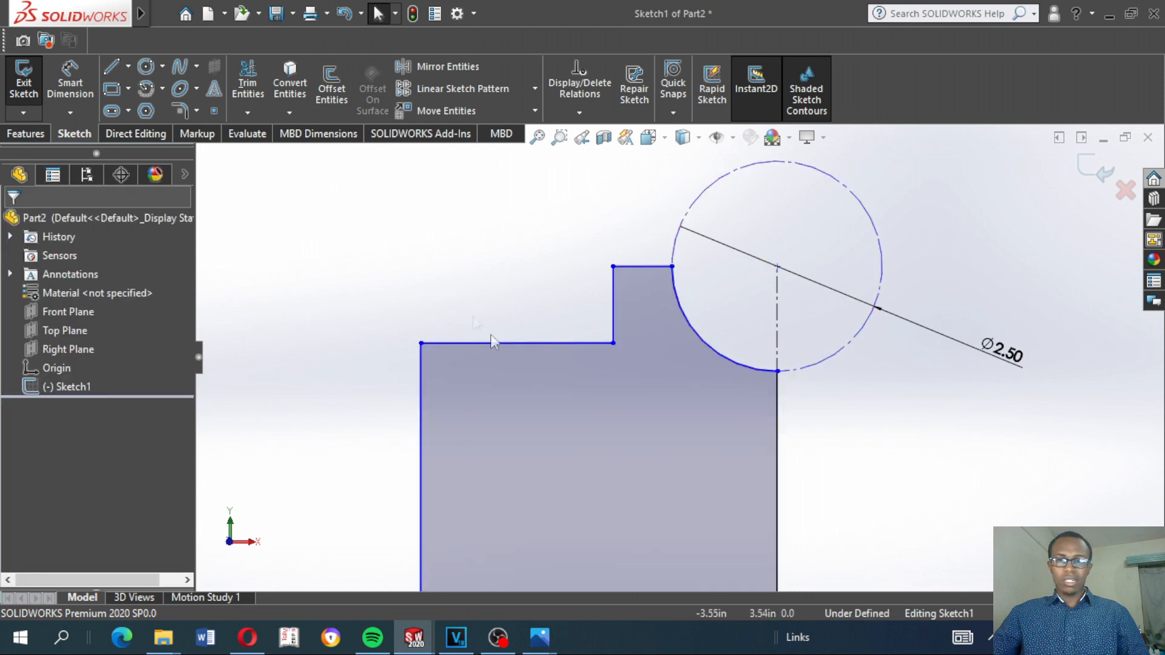
Dimension the height from the base line to the short top line at 3 in
scroll(514, 374, "down", 4)
scroll(626, 432, "up", 3)
scroll(674, 435, "up", 3)
scroll(753, 441, "down", 3)
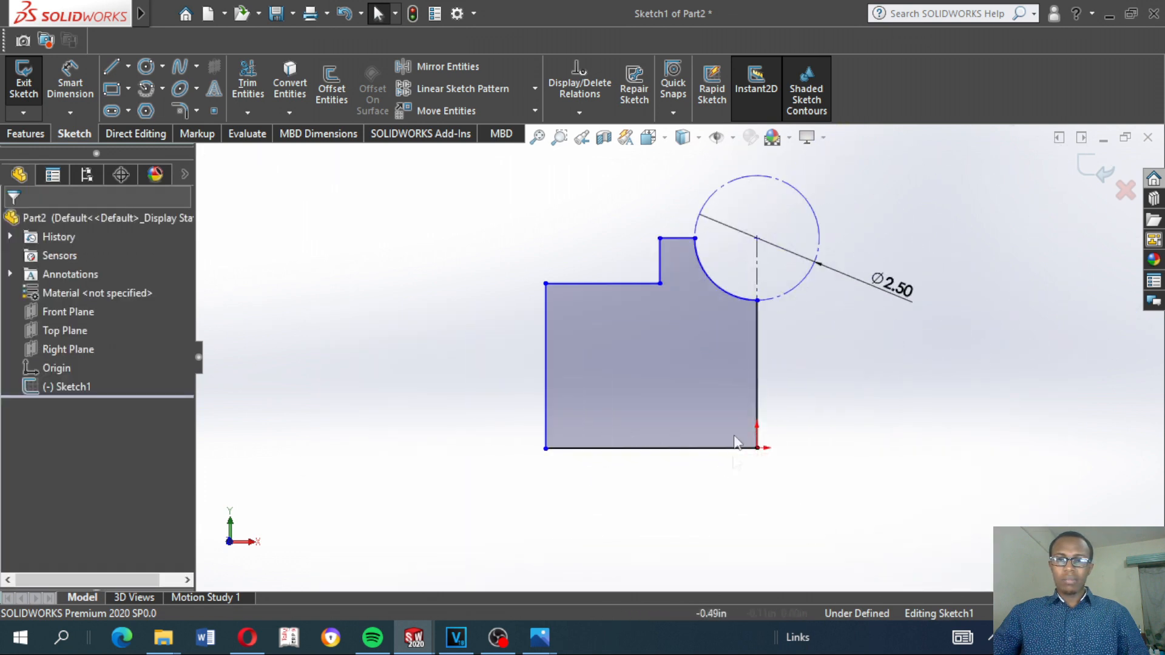
scroll(664, 251, "down", 1)
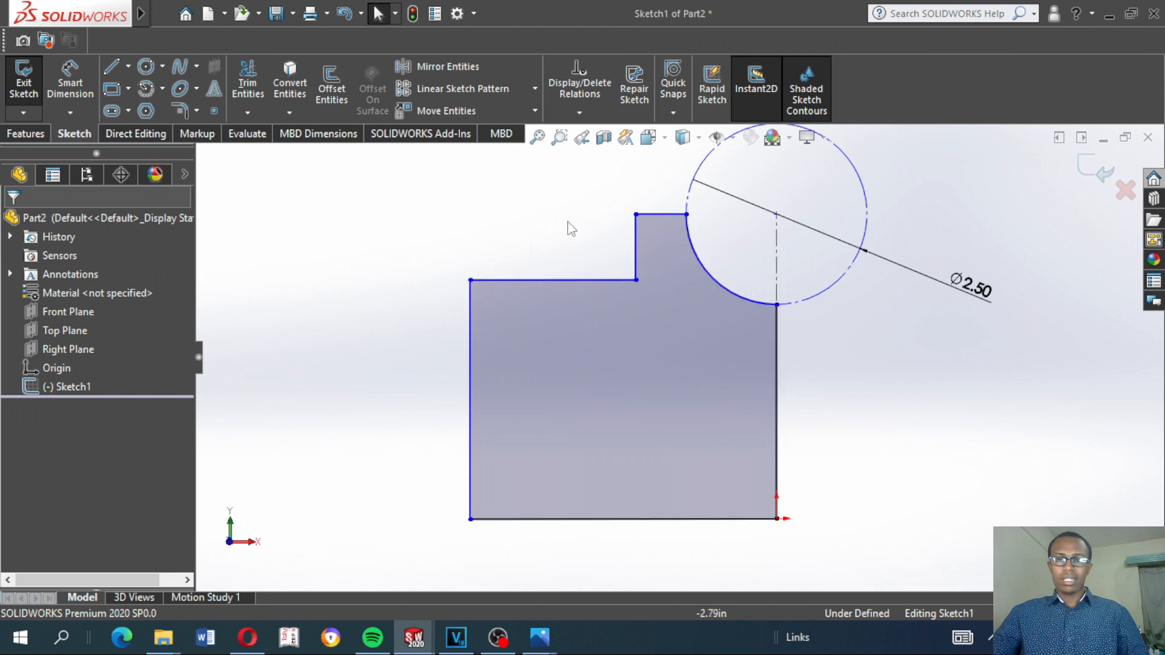
left_click(69, 82)
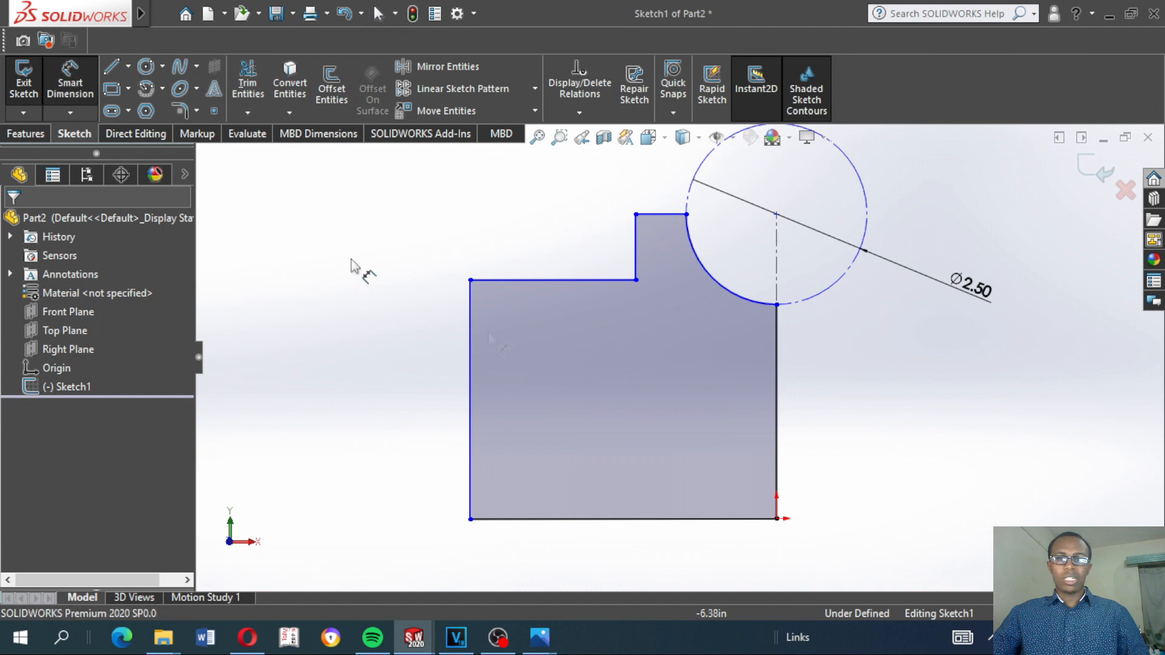
left_click(649, 221)
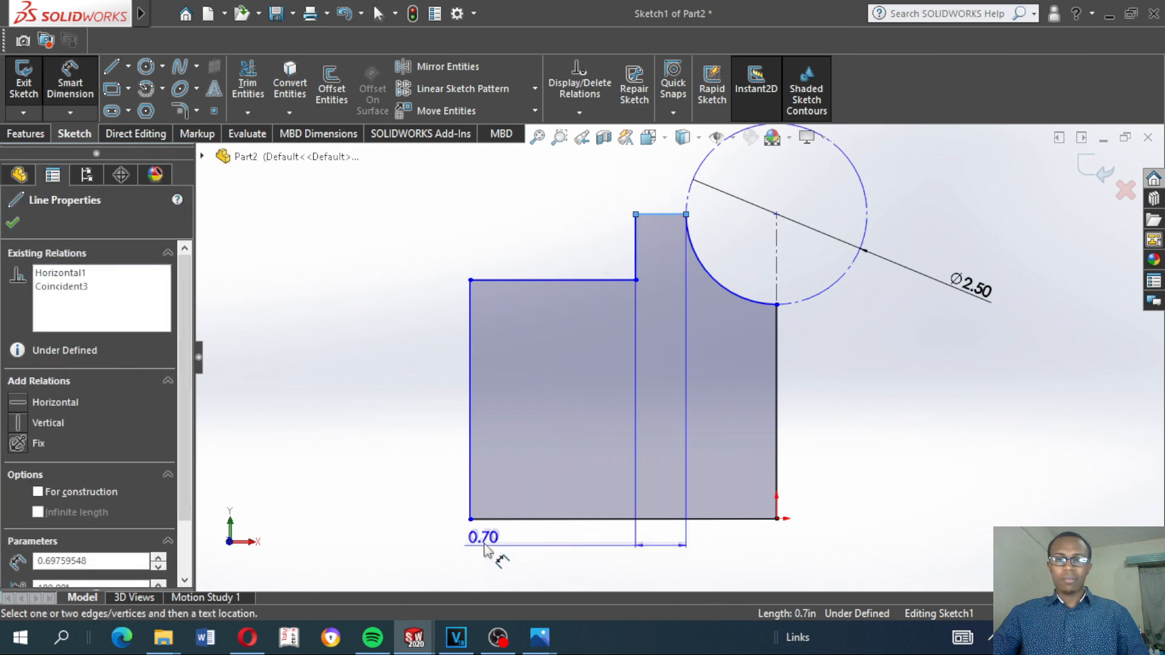
left_click(493, 520)
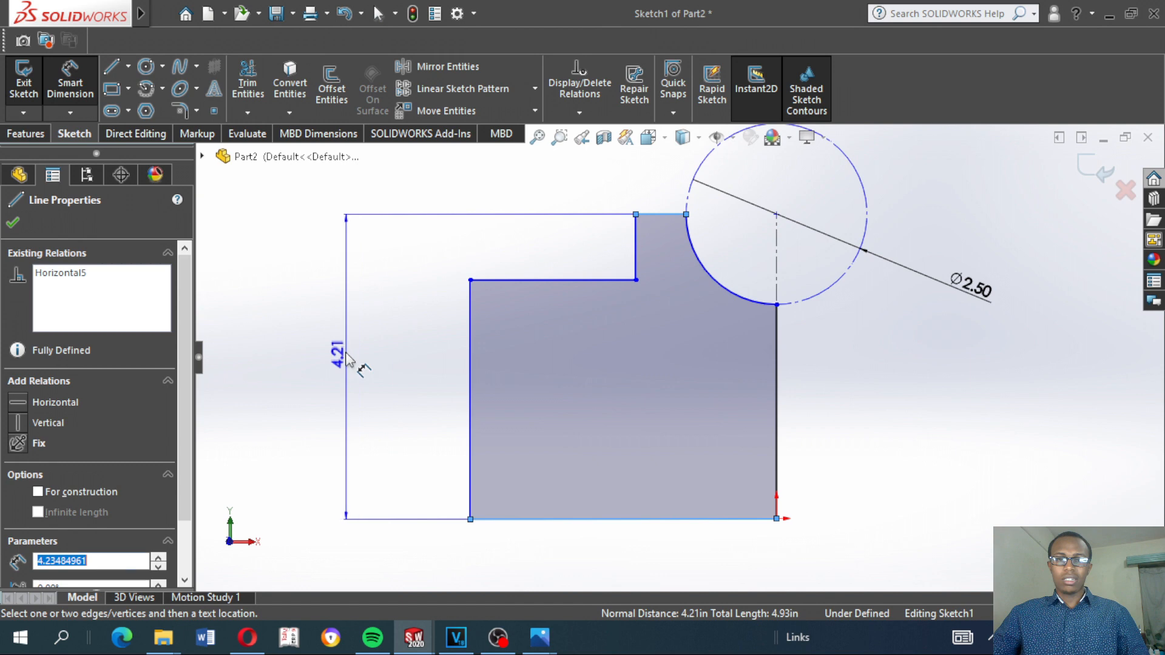
left_click(378, 373)
type("3")
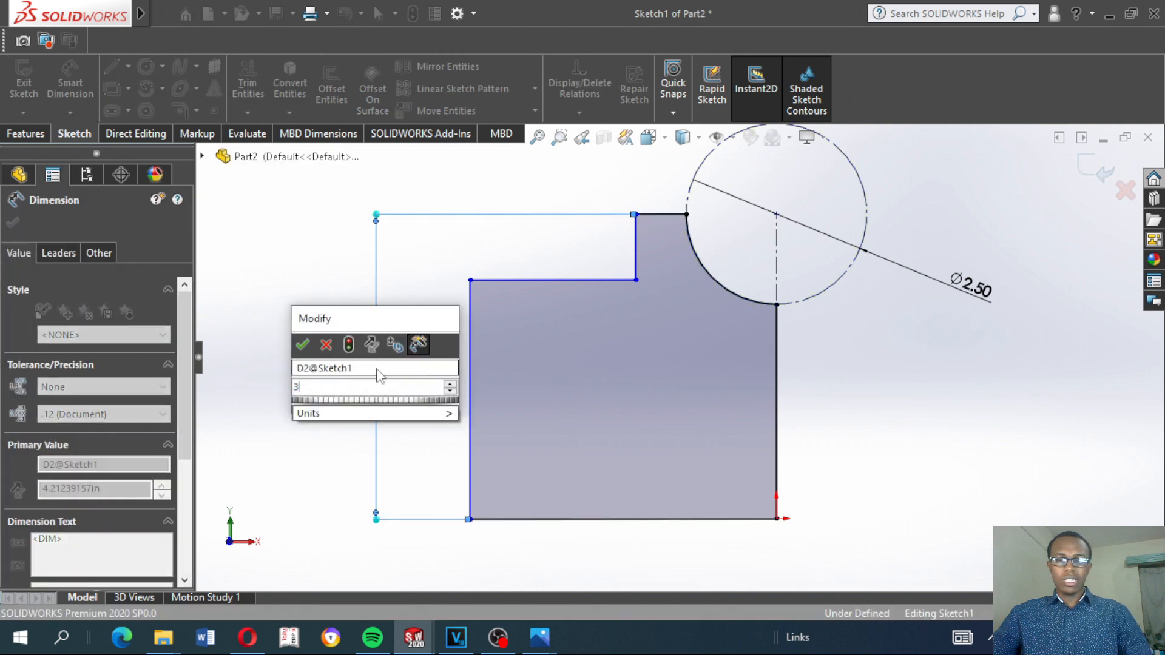
key("Return")
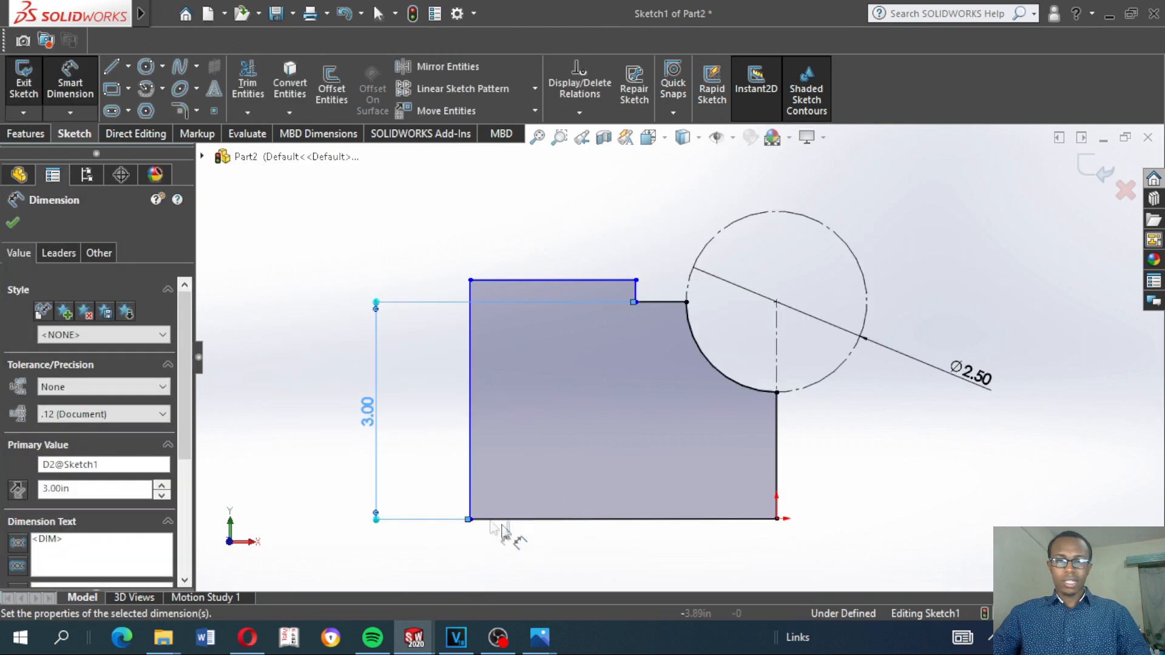
Dimension the outer vertical edge about the centerline as a doubled distance of 4 in
left_click(776, 364)
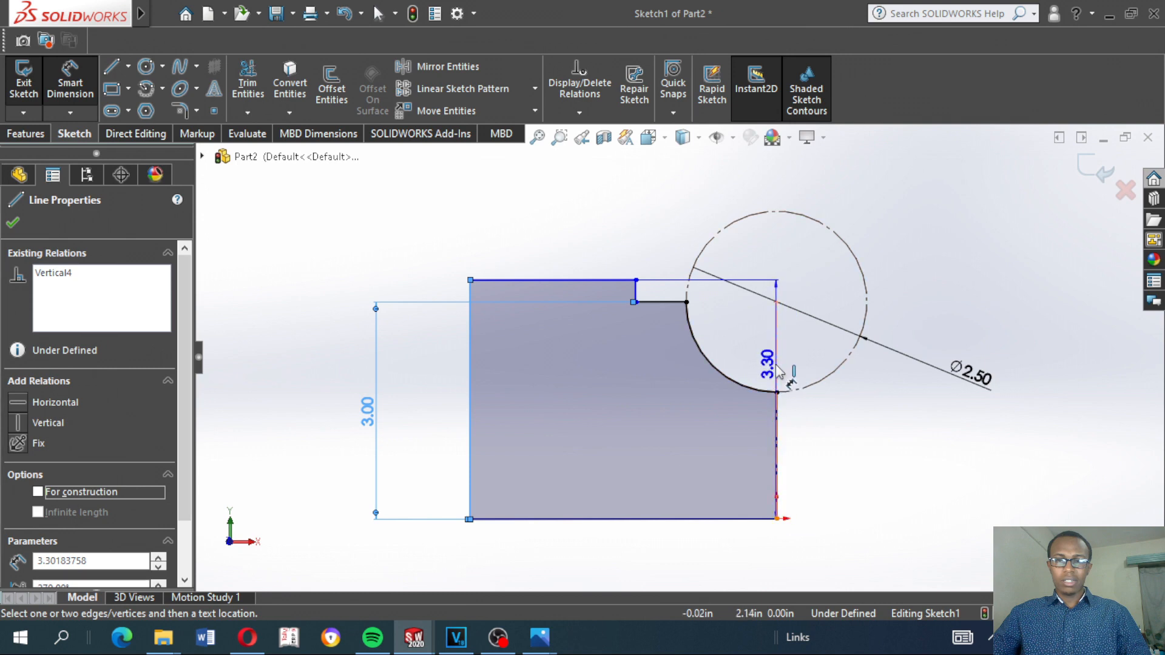
left_click(821, 555)
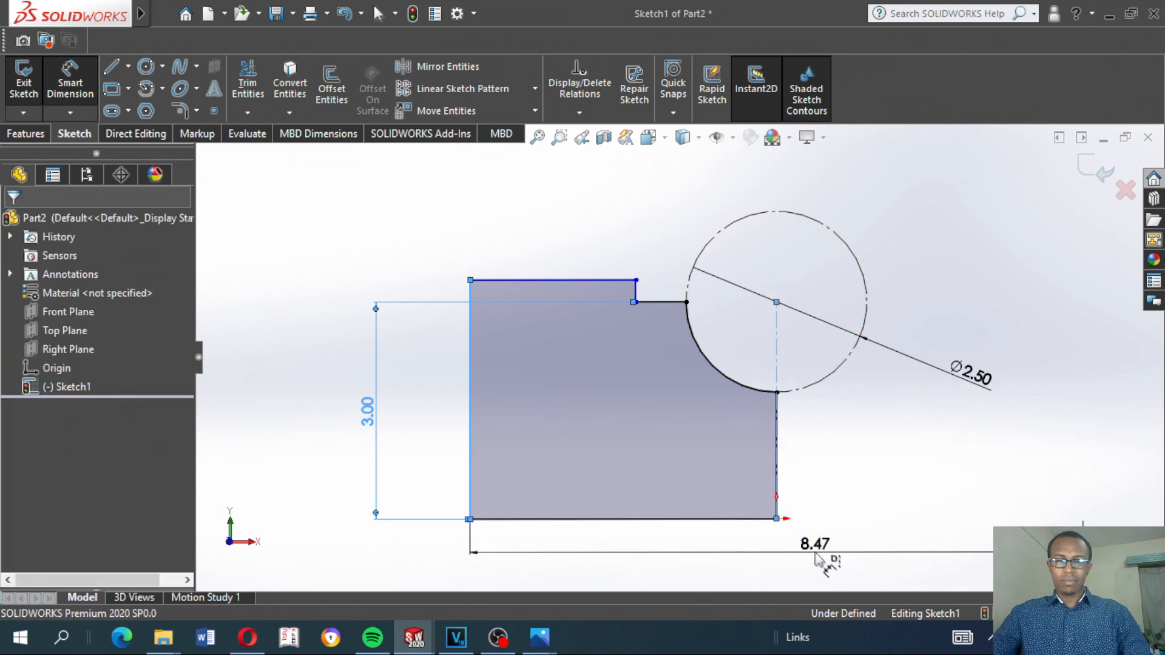
type("4.00in")
key("Return")
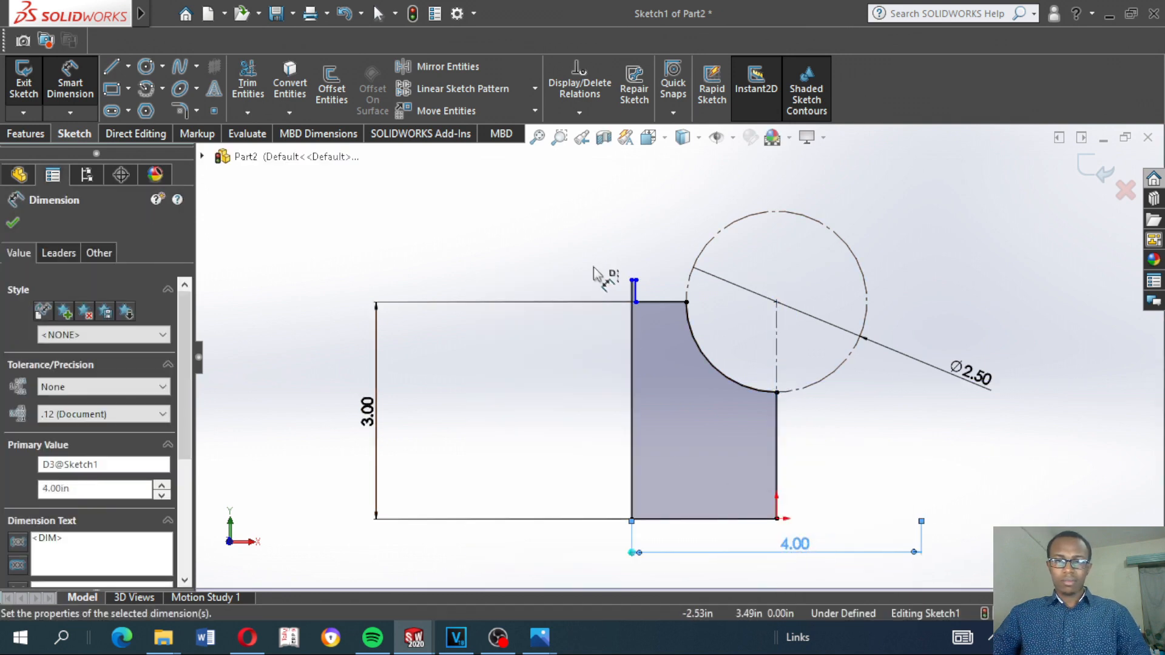
key("Escape")
key("Escape")
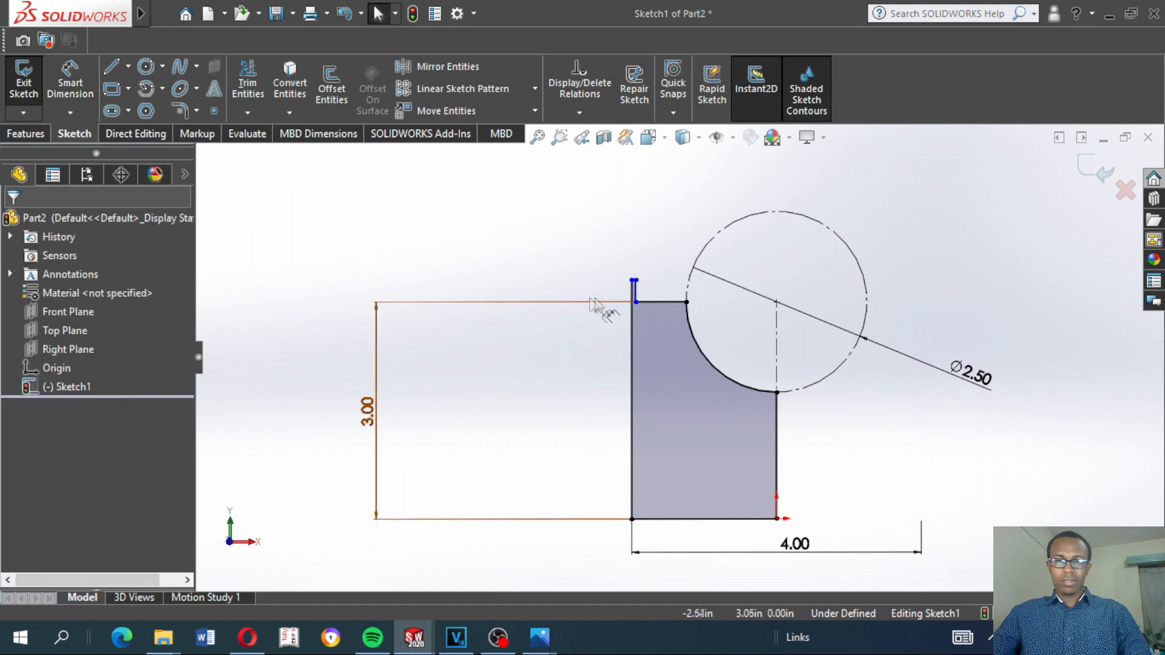
Lower the ledge to about 2.68 in above the origin and dimension the step's short vertical edge about the centerline at a doubled 3.5 in
left_click(634, 325)
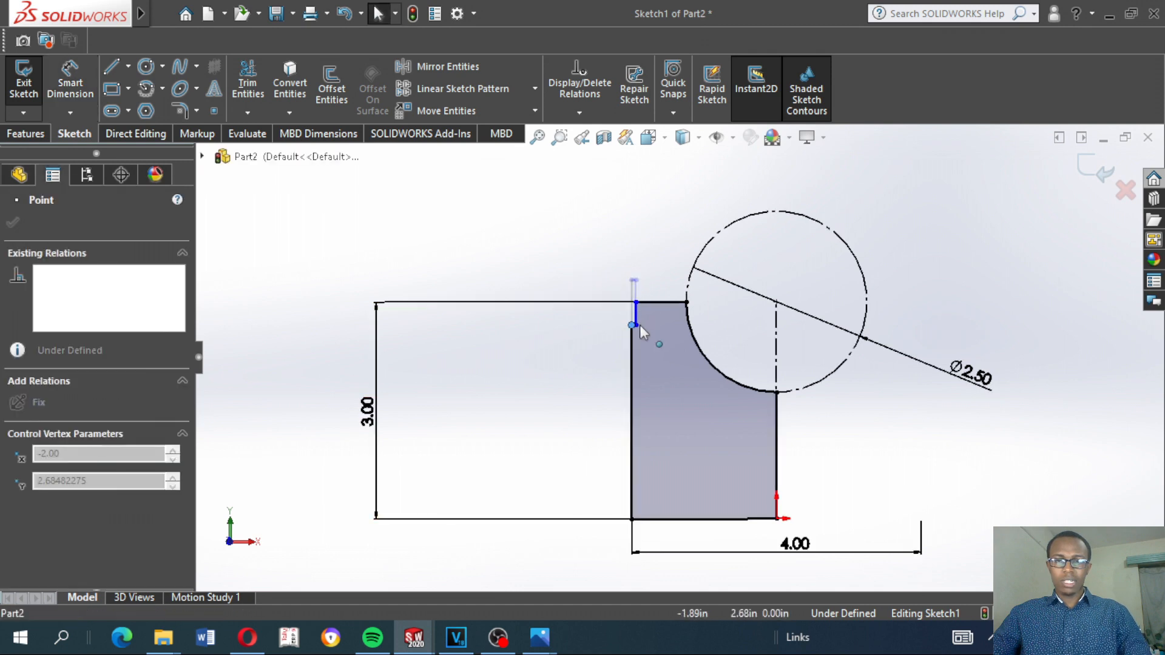
left_click(467, 264)
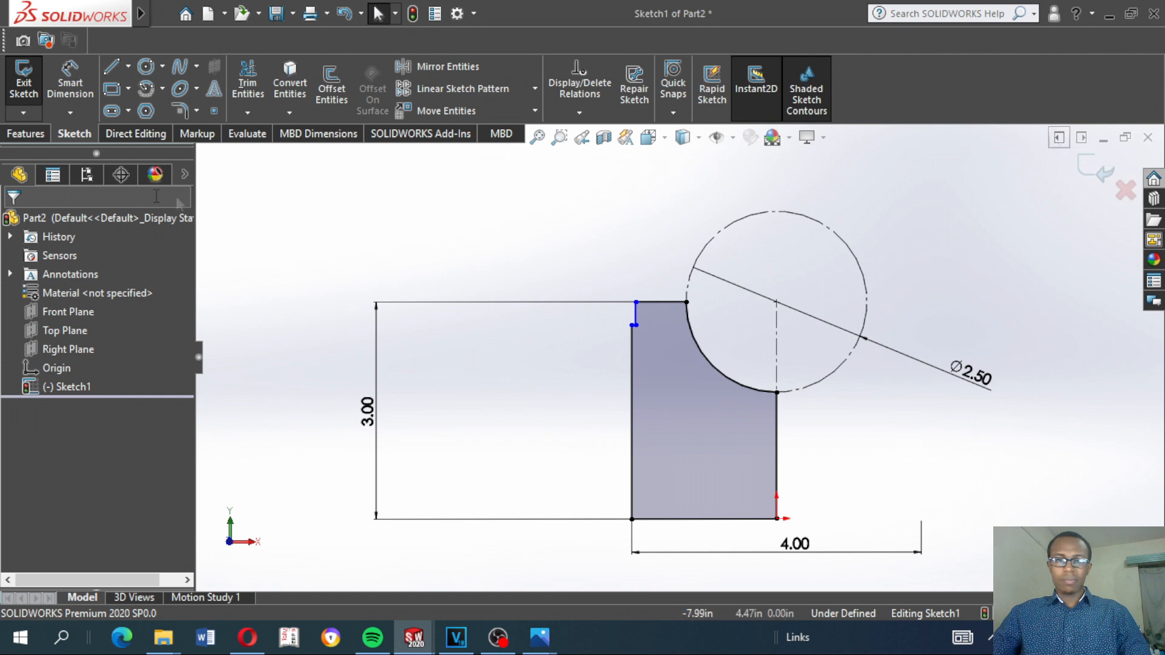
left_click(70, 85)
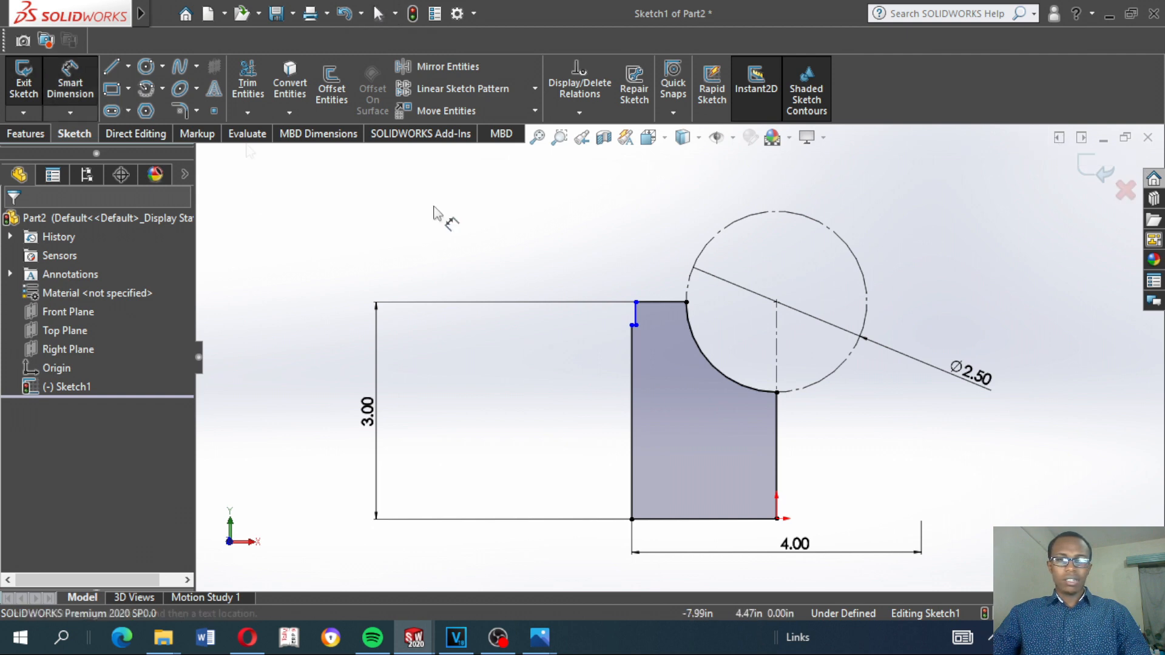
left_click(636, 313)
left_click(777, 327)
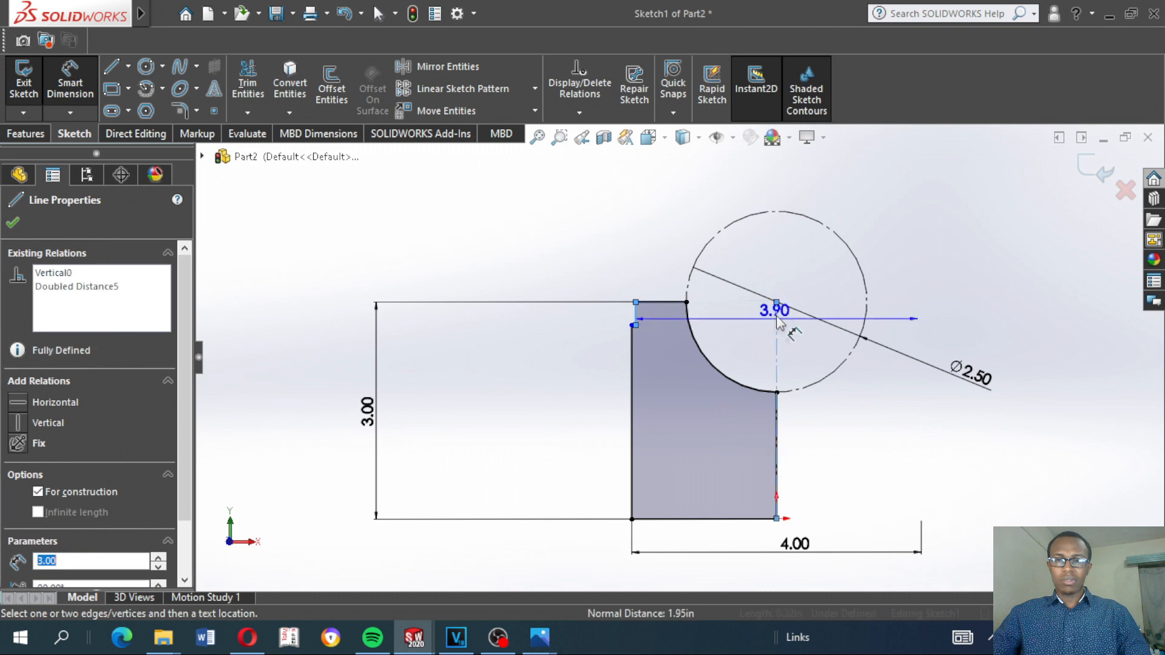
left_click(873, 201)
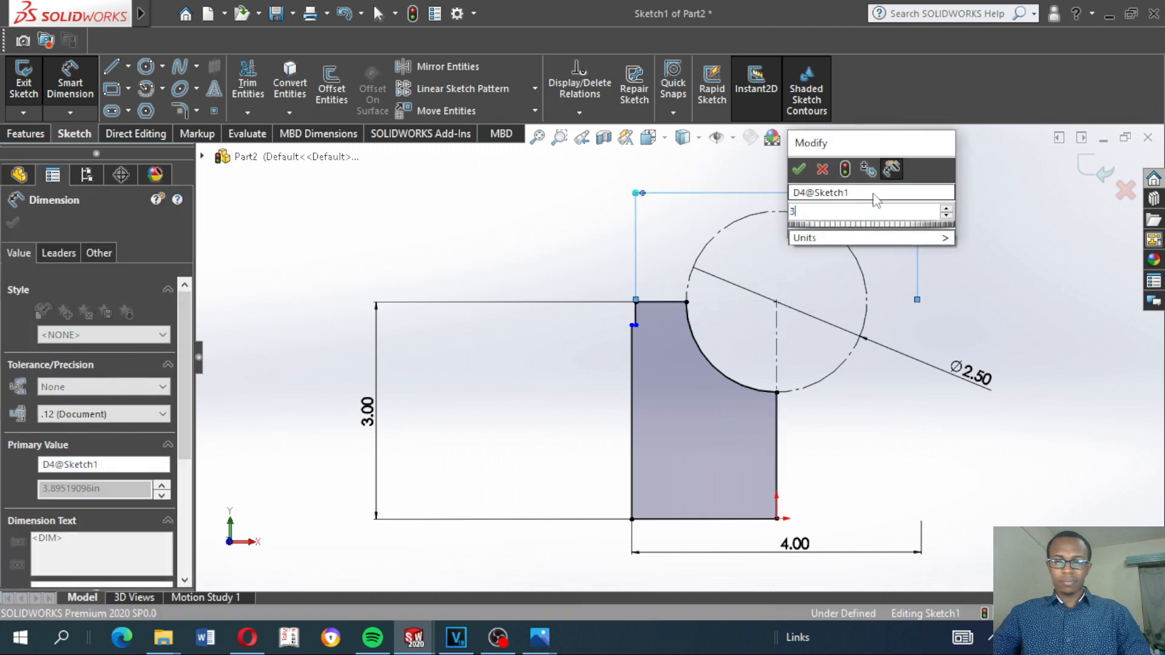
type("3.5")
key("Return")
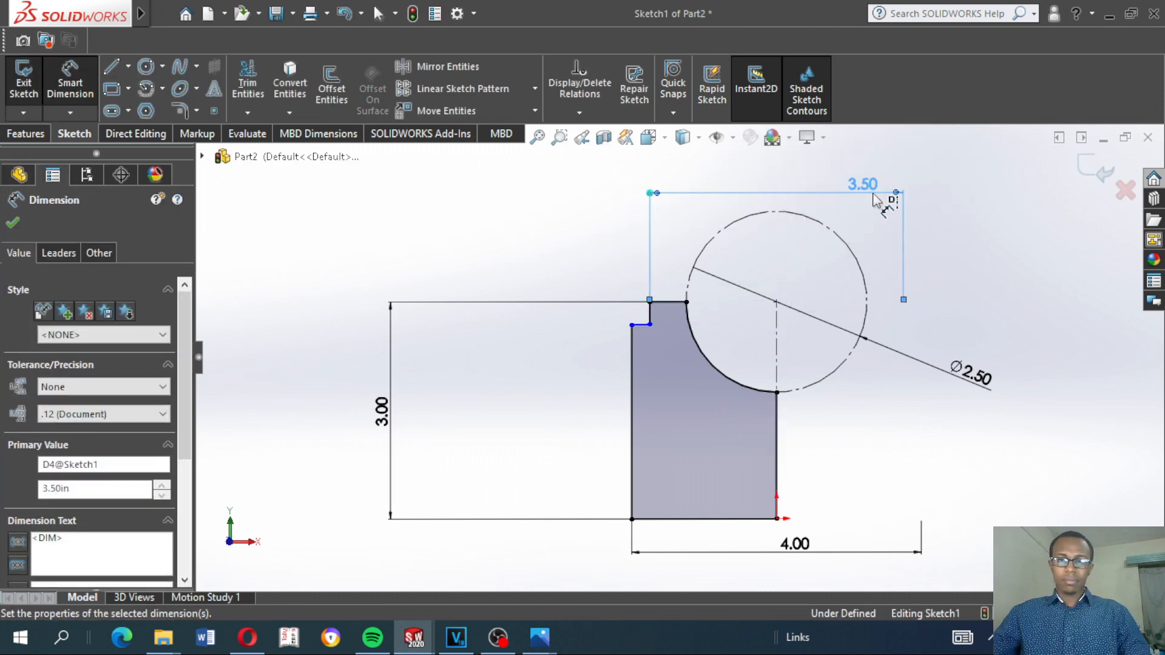
Dimension the vertical drop from the short top line to the ledge at 0.1 in and exit the sketch
left_click(657, 302)
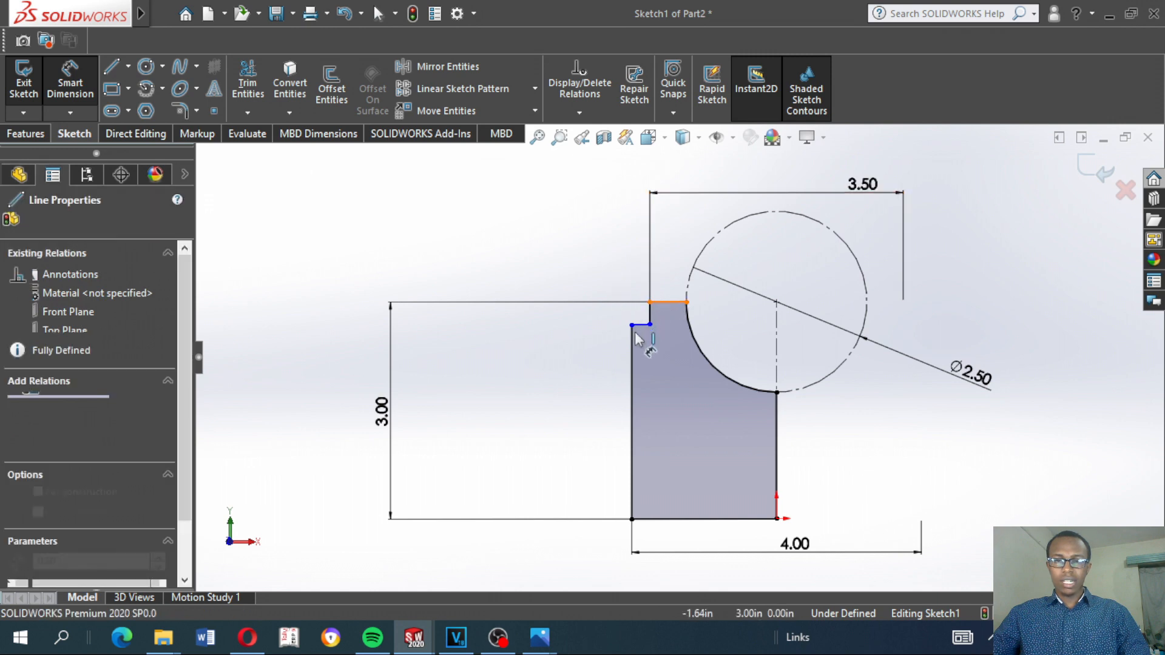
left_click(640, 325)
left_click(606, 272)
type("0.5")
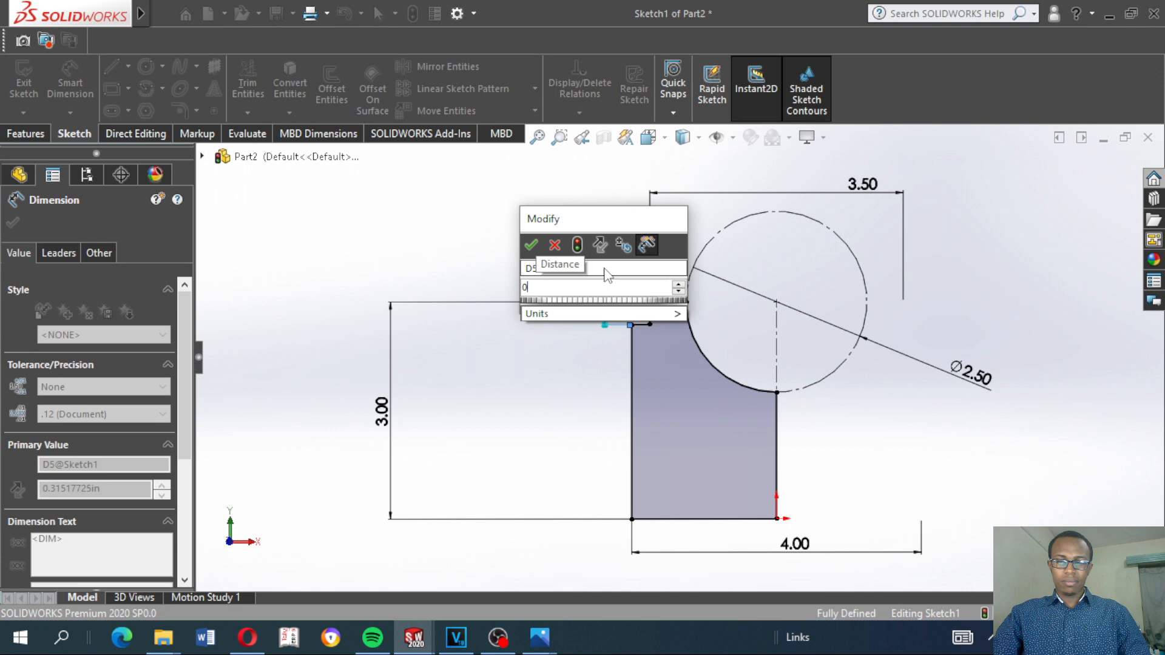
key("Return")
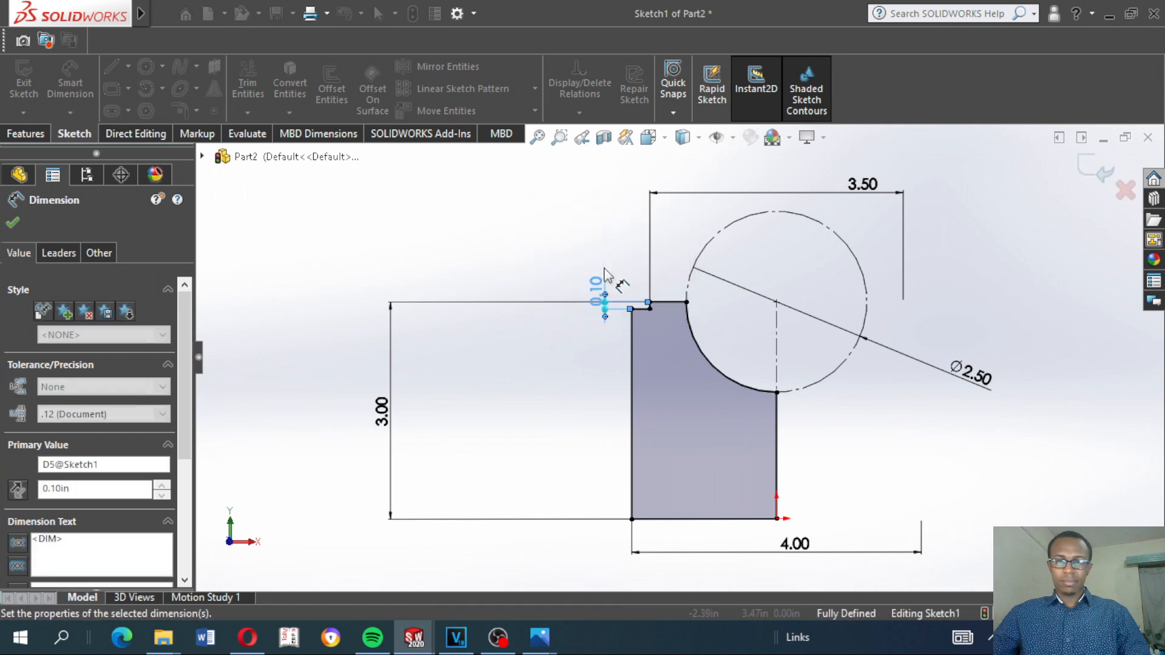
left_click(430, 231)
scroll(556, 233, "up", 2)
scroll(556, 233, "up", 1)
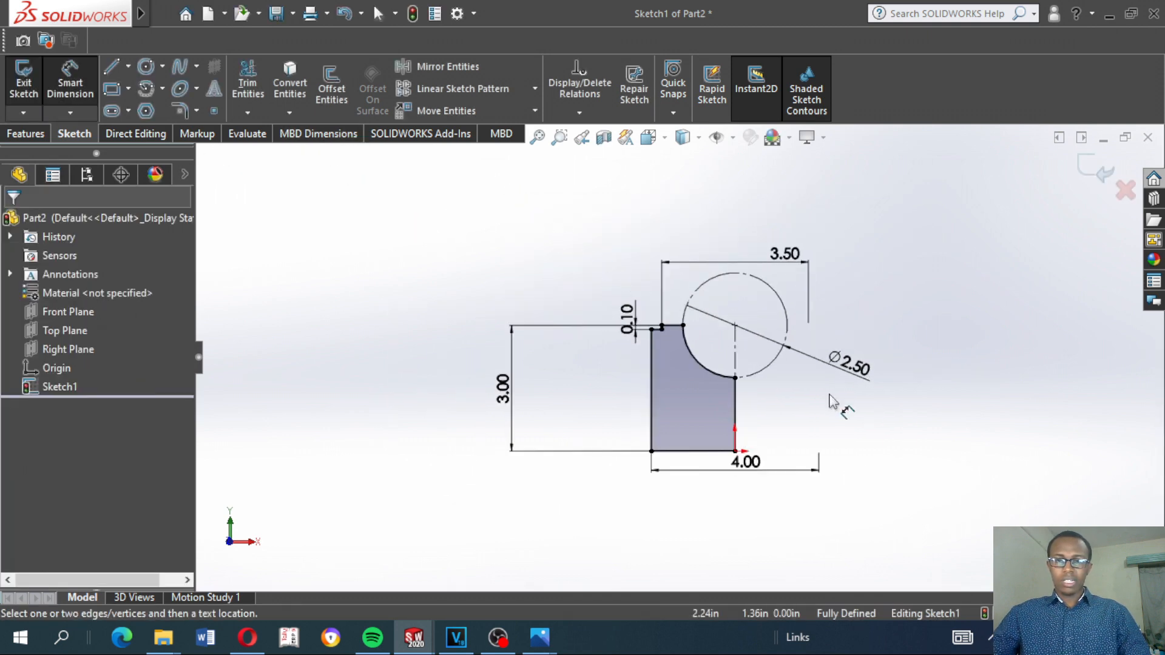
scroll(831, 400, "down", 1)
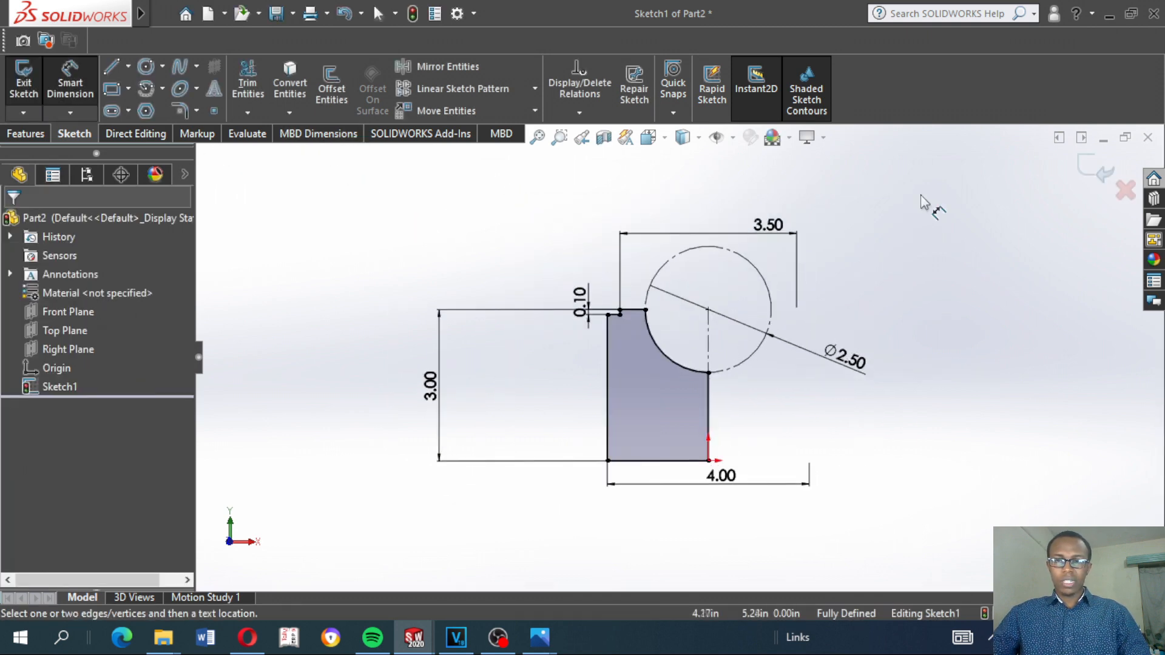
left_click(1087, 175)
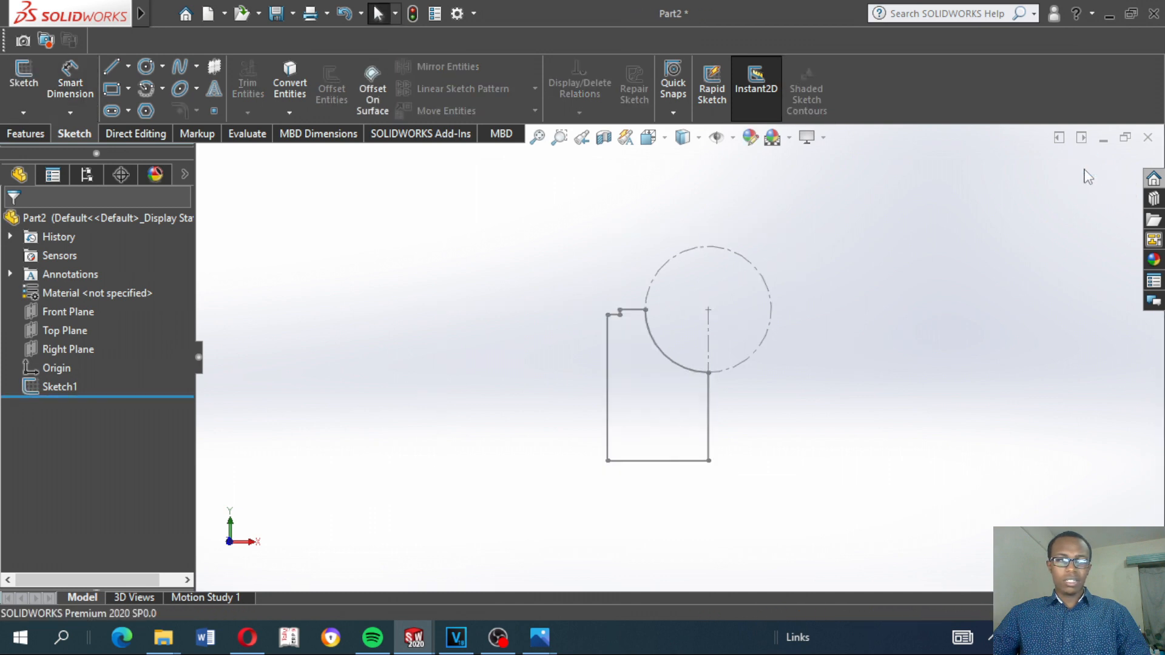
Revolve the stepped profile sketch 360 degrees about its vertical centerline to create the solid body
left_click(33, 135)
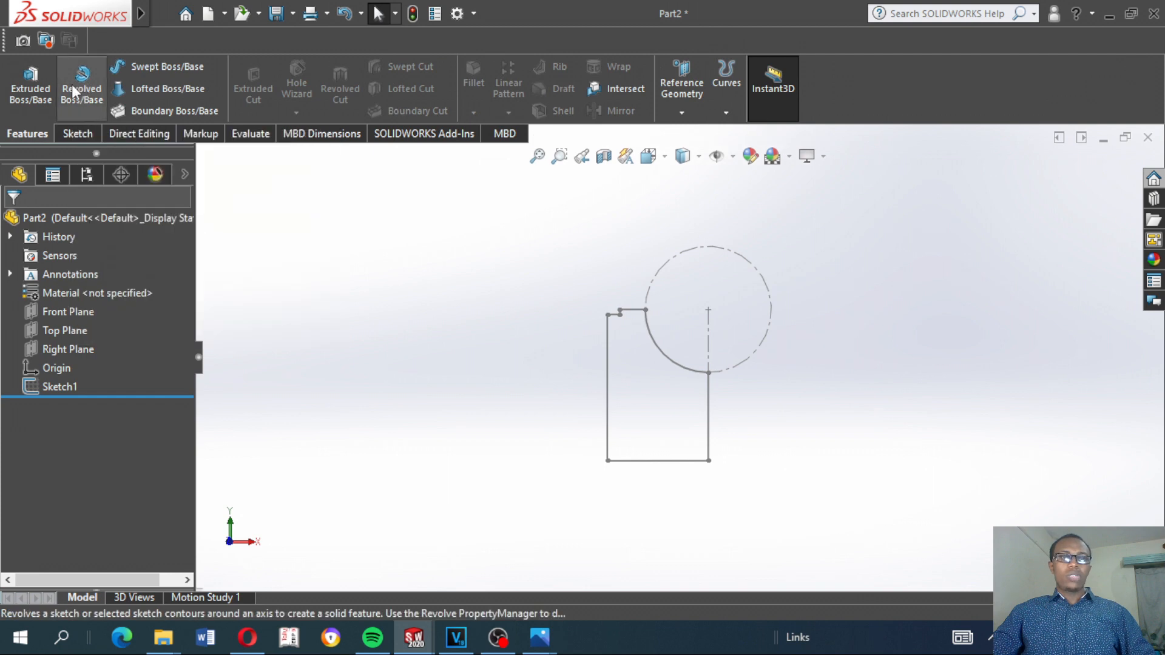
left_click(73, 91)
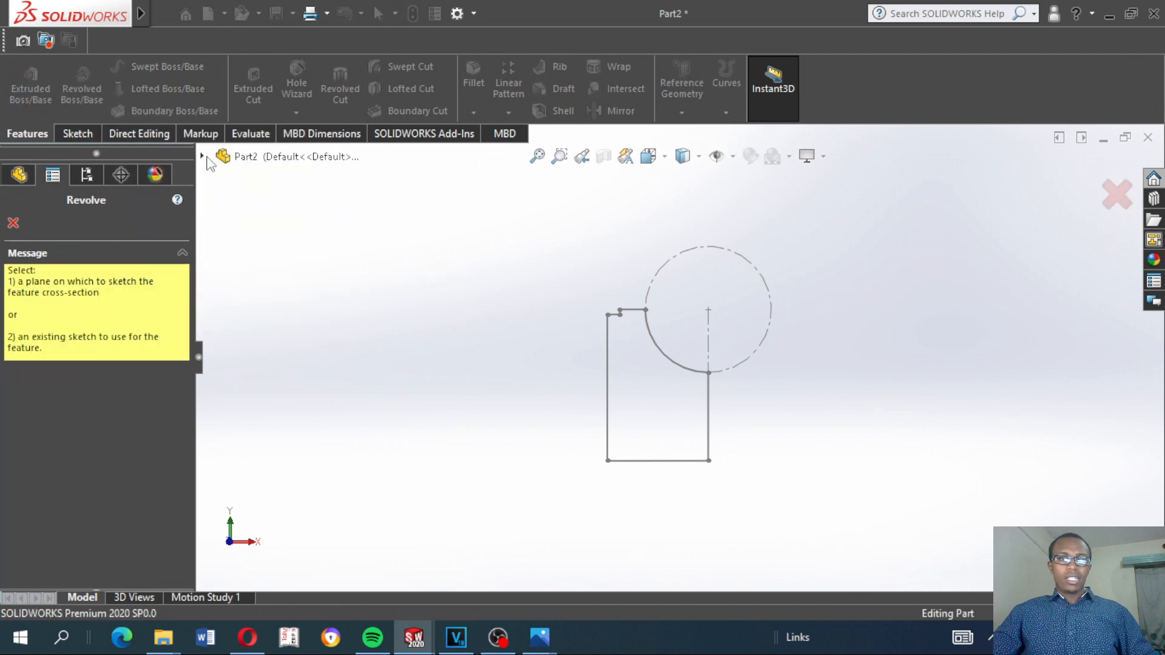
left_click(203, 157)
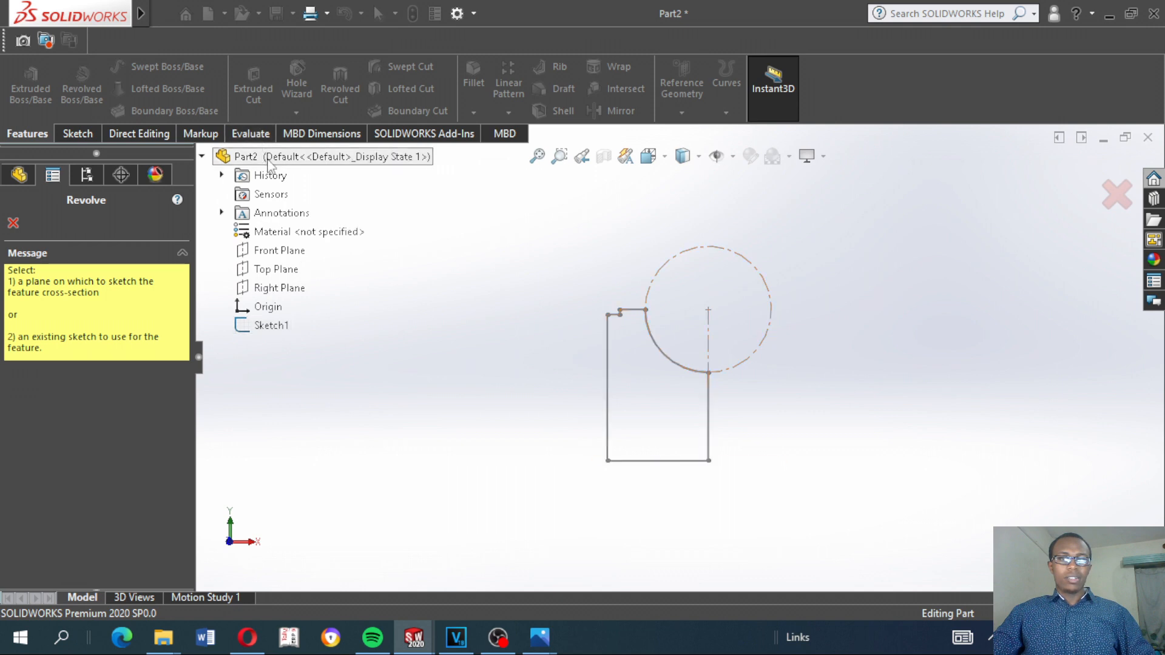
left_click(265, 326)
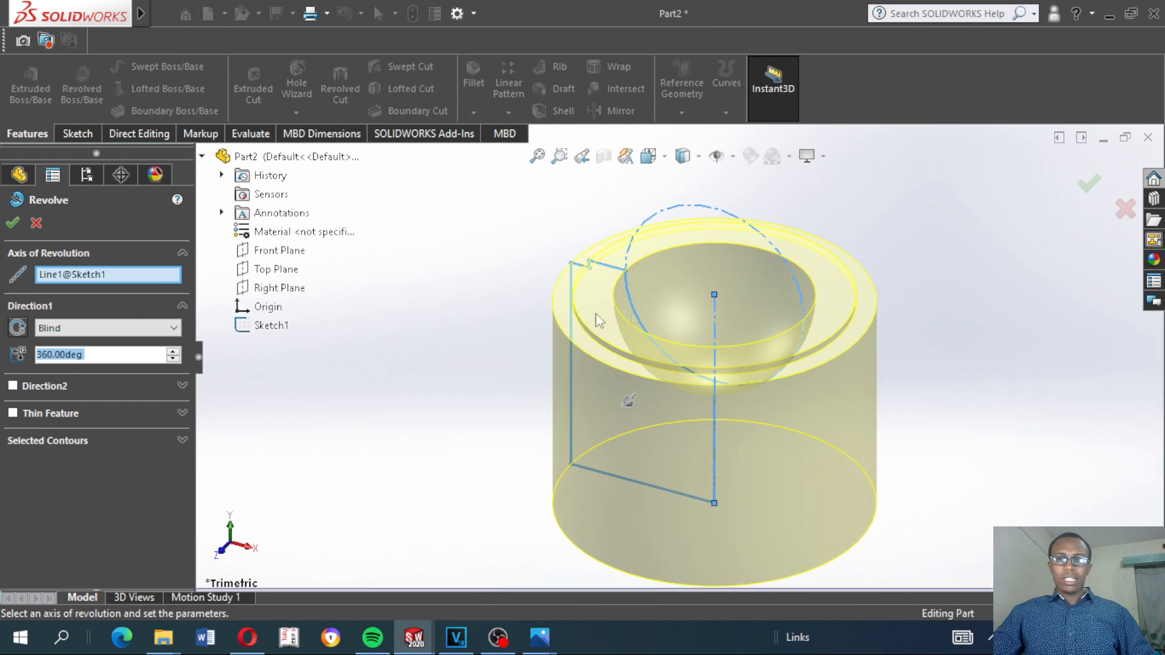
middle_click_drag(565, 365, 631, 366)
scroll(712, 389, "up", 3)
middle_click_drag(820, 371, 776, 366)
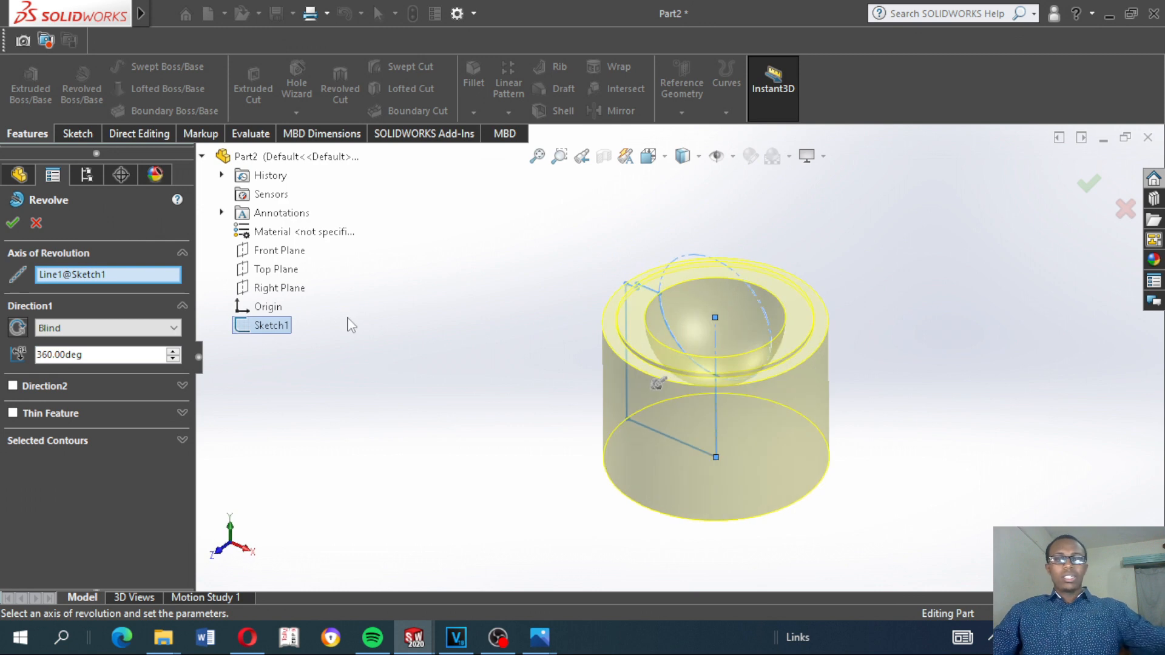
left_click(17, 225)
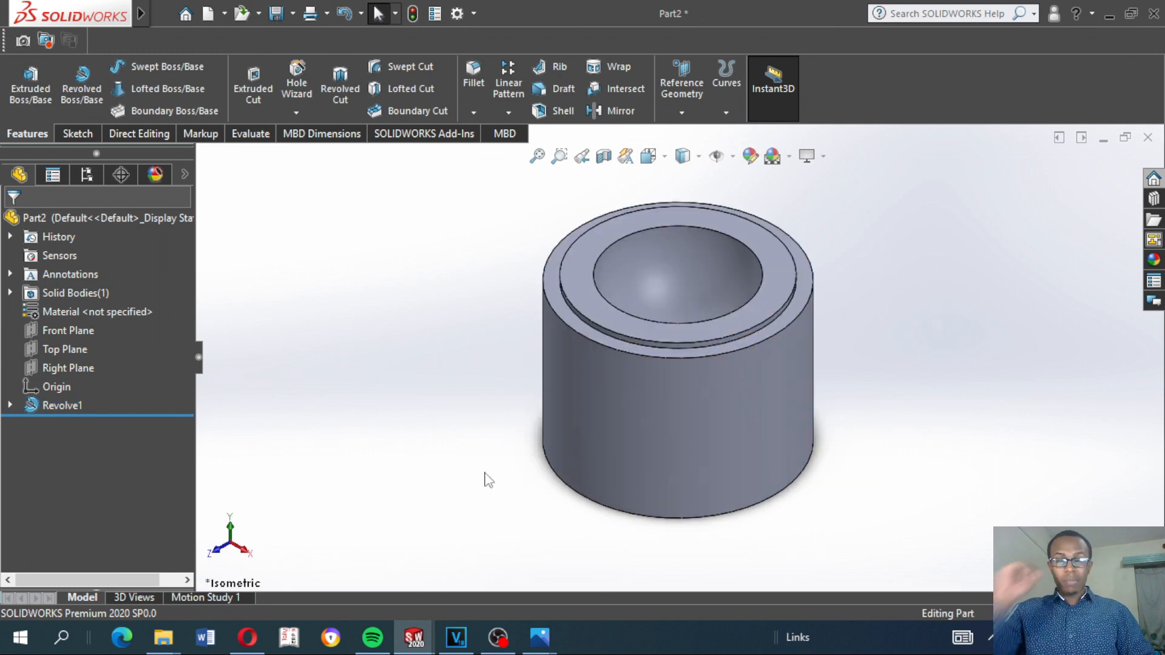
key("ctrl+7")
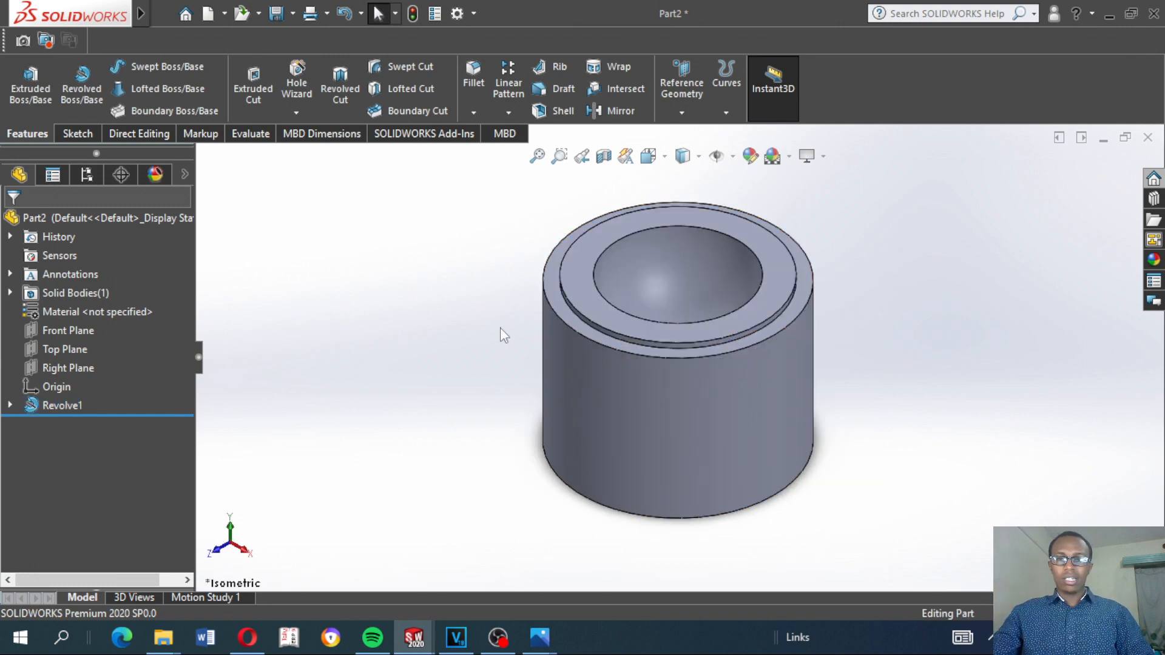
Edit the revolve feature and set its Direction 1 angle to 30 degrees
left_click(37, 406)
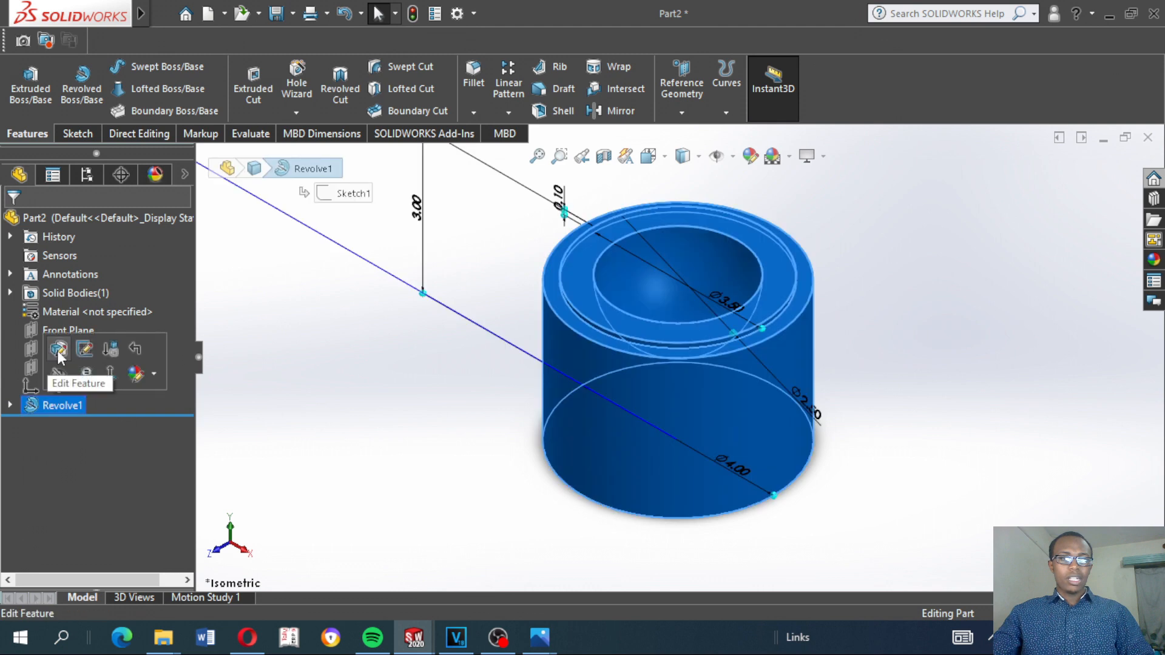
left_click(60, 359)
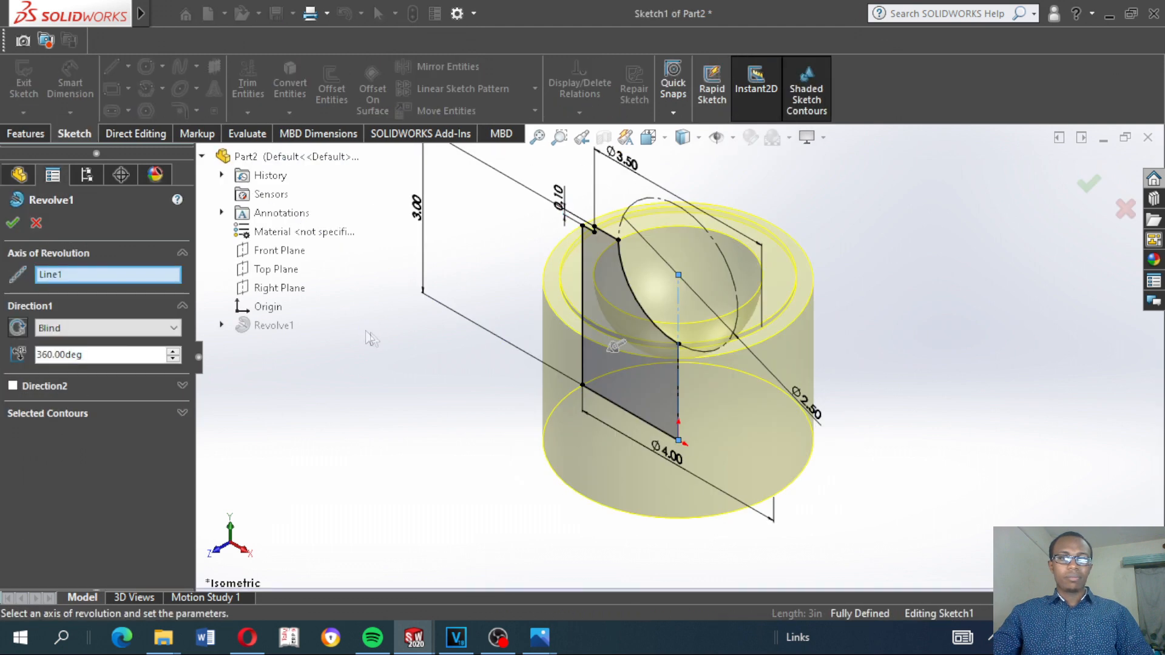
scroll(679, 384, "down", 3)
scroll(643, 402, "up", 3)
scroll(640, 461, "down", 2)
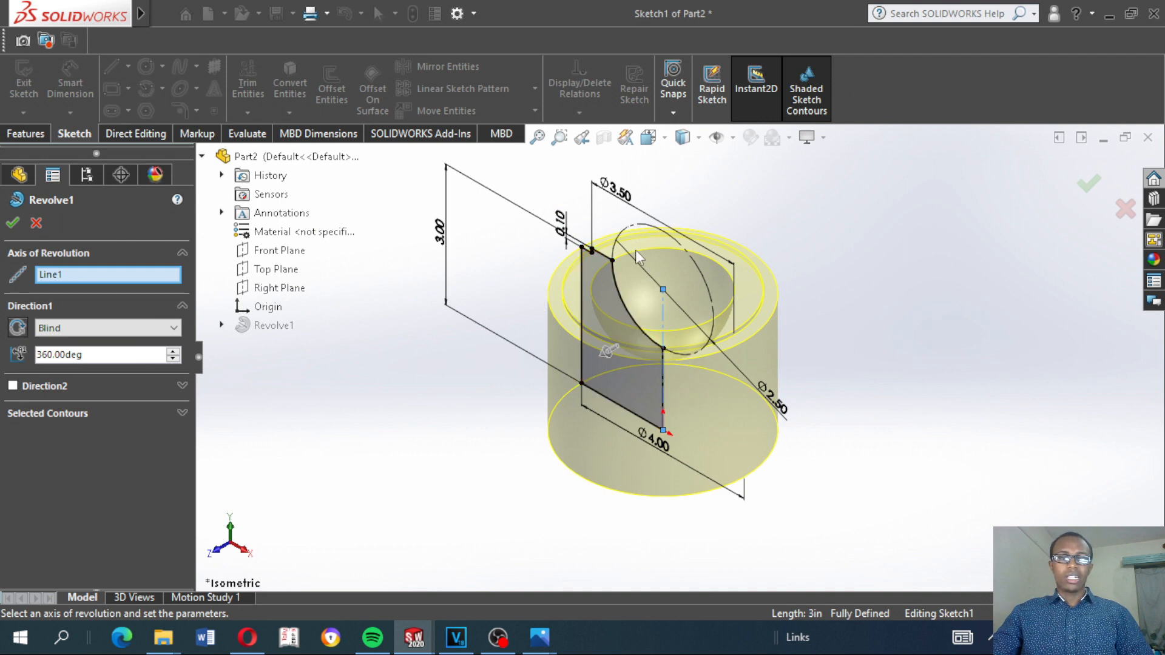
double_click(112, 355)
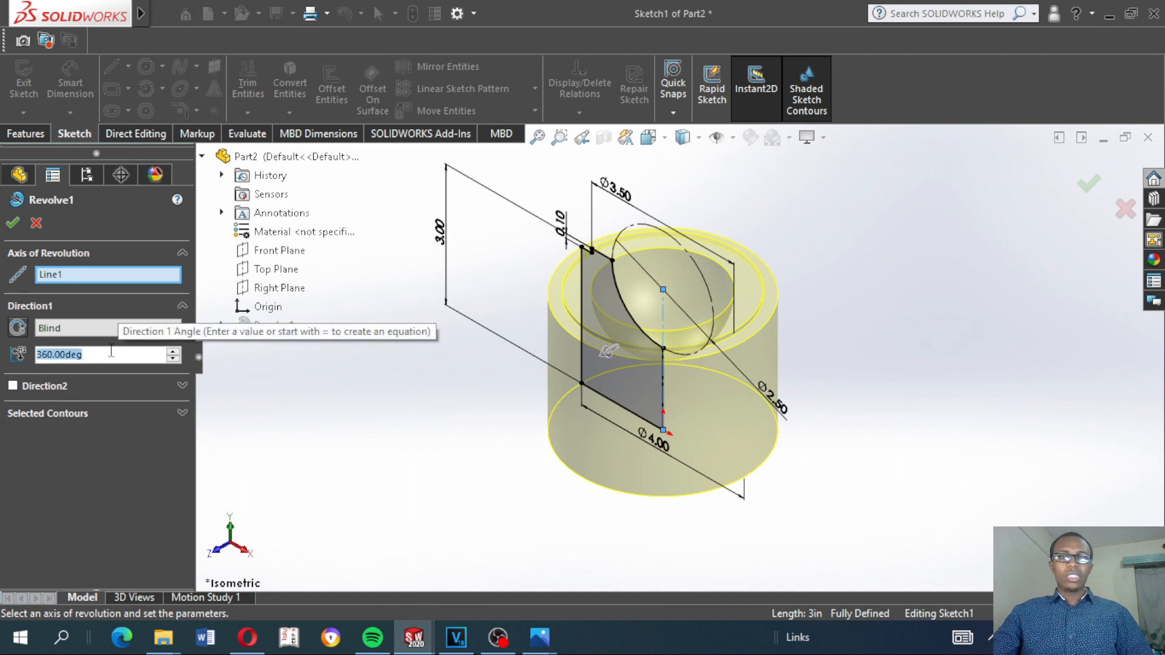
left_click(97, 333)
left_click(96, 333)
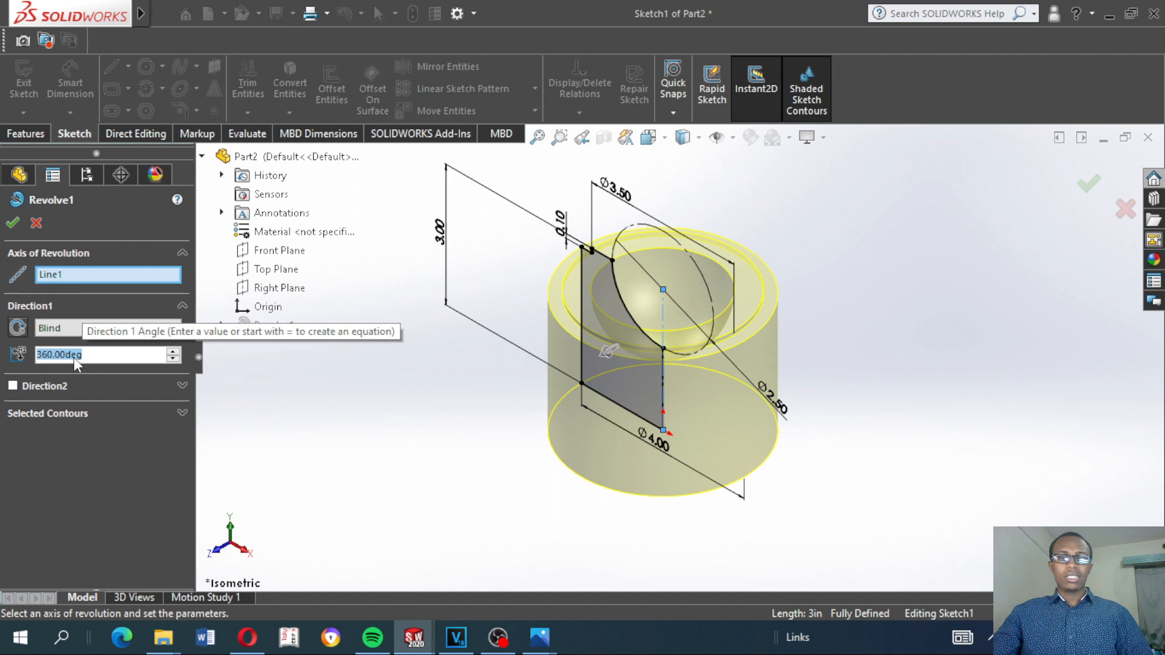
type("30")
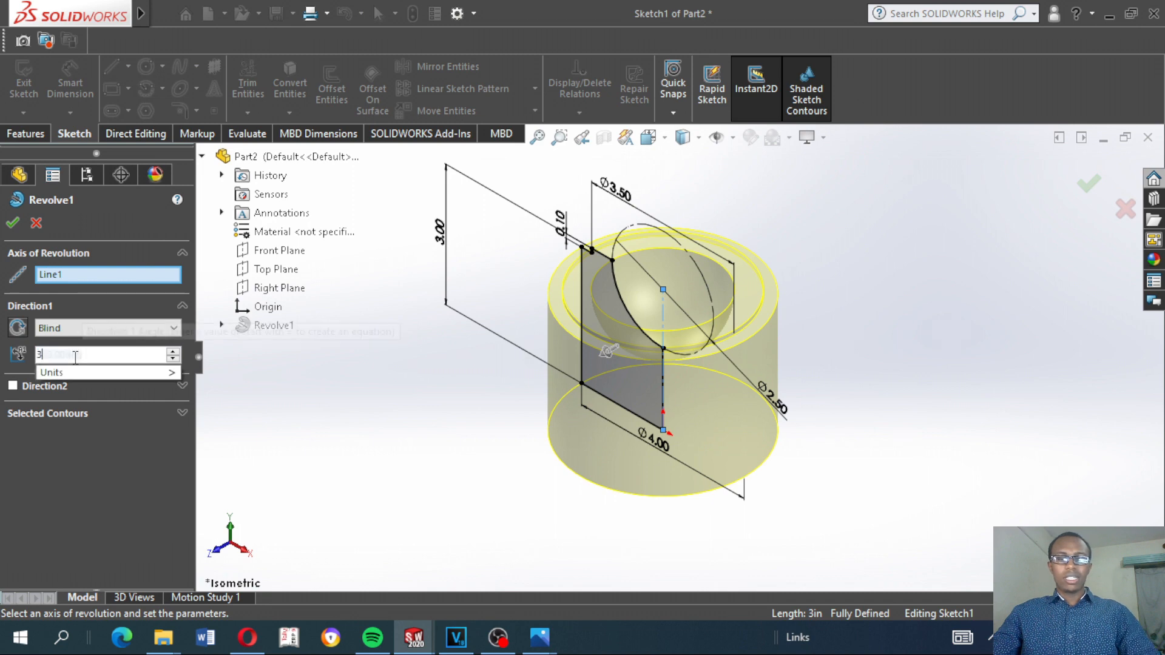
key("Return")
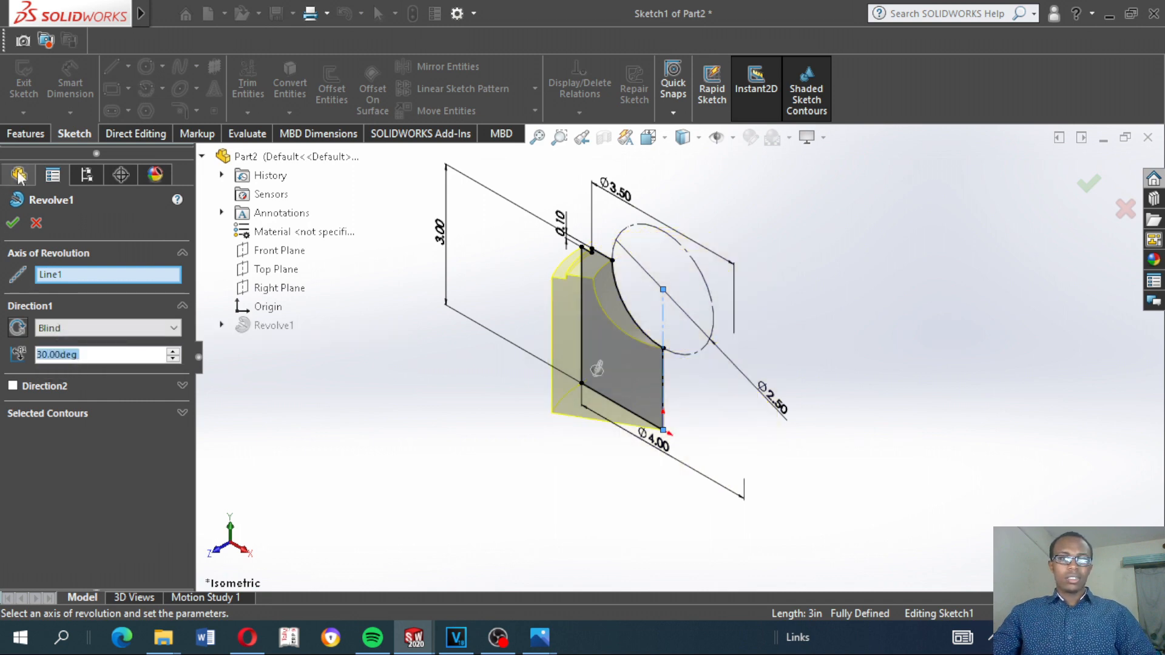
left_click(12, 223)
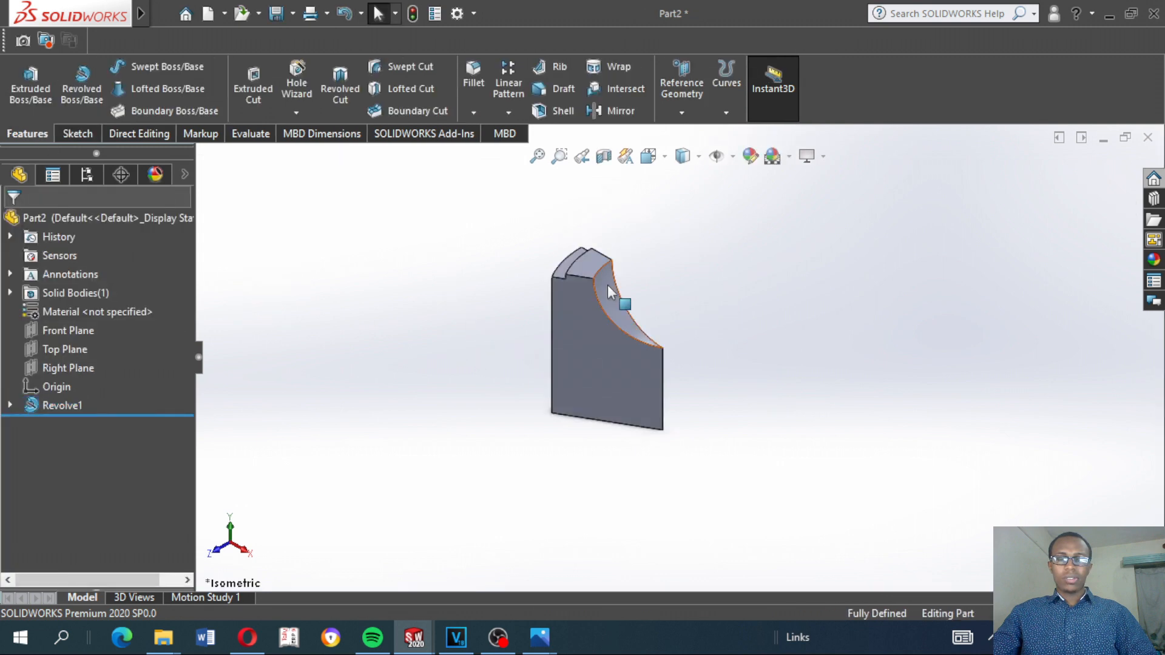
Set the revolve feature's Direction 1 angle back to a full 360 degrees
middle_click_drag(633, 311, 602, 314)
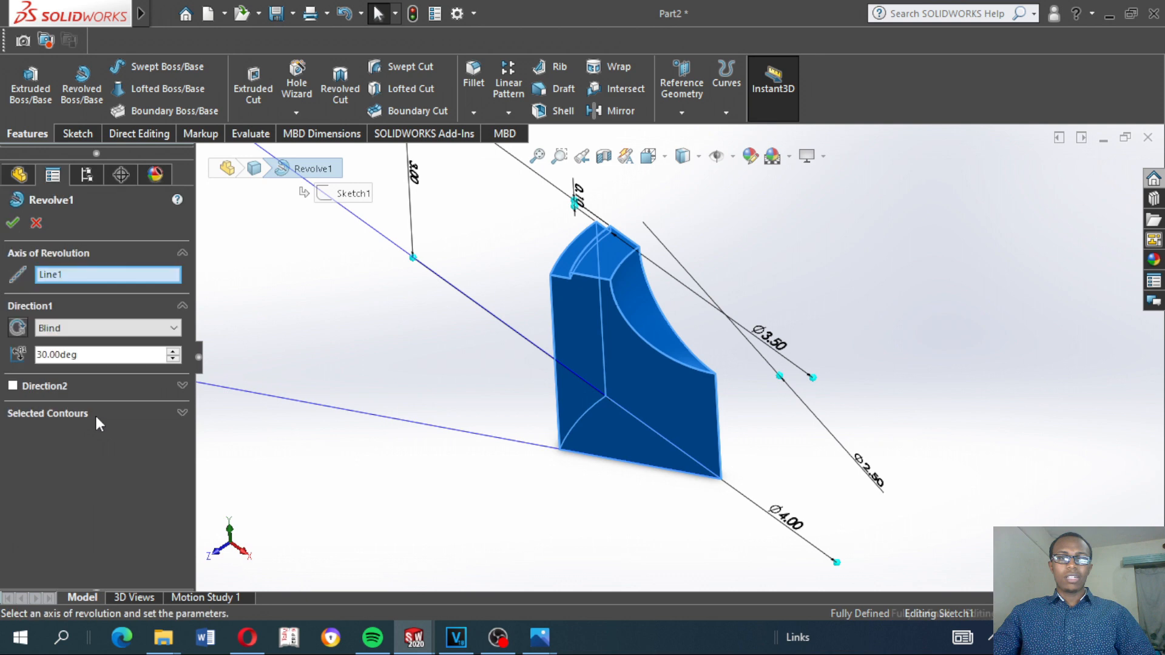
left_click(85, 358)
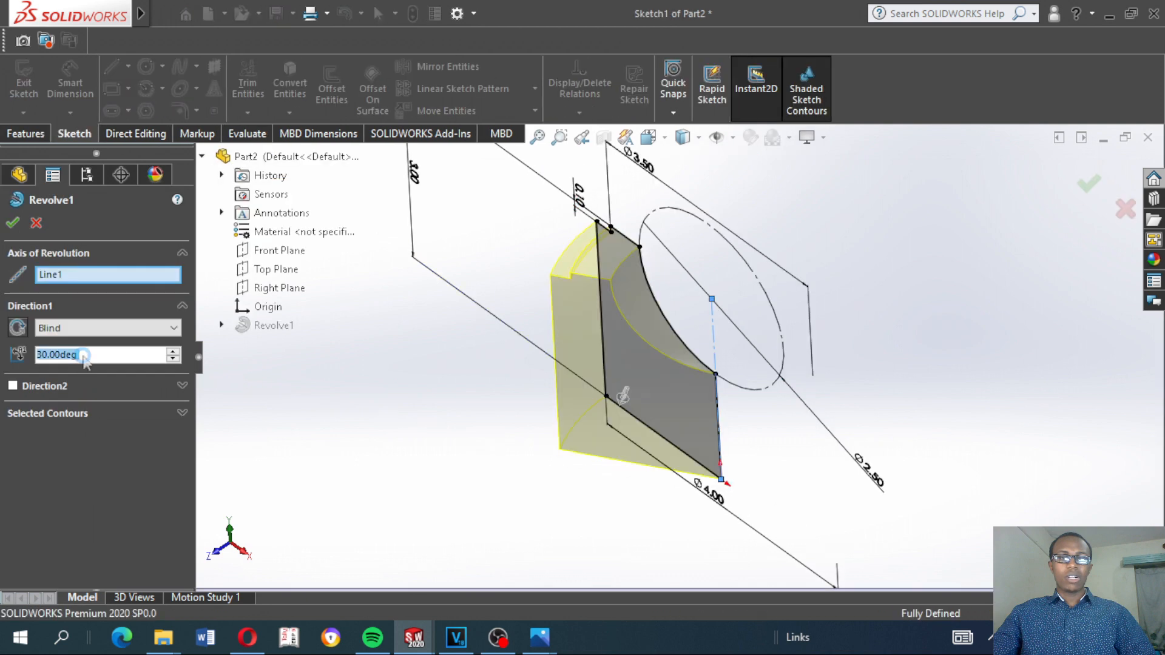
type("360")
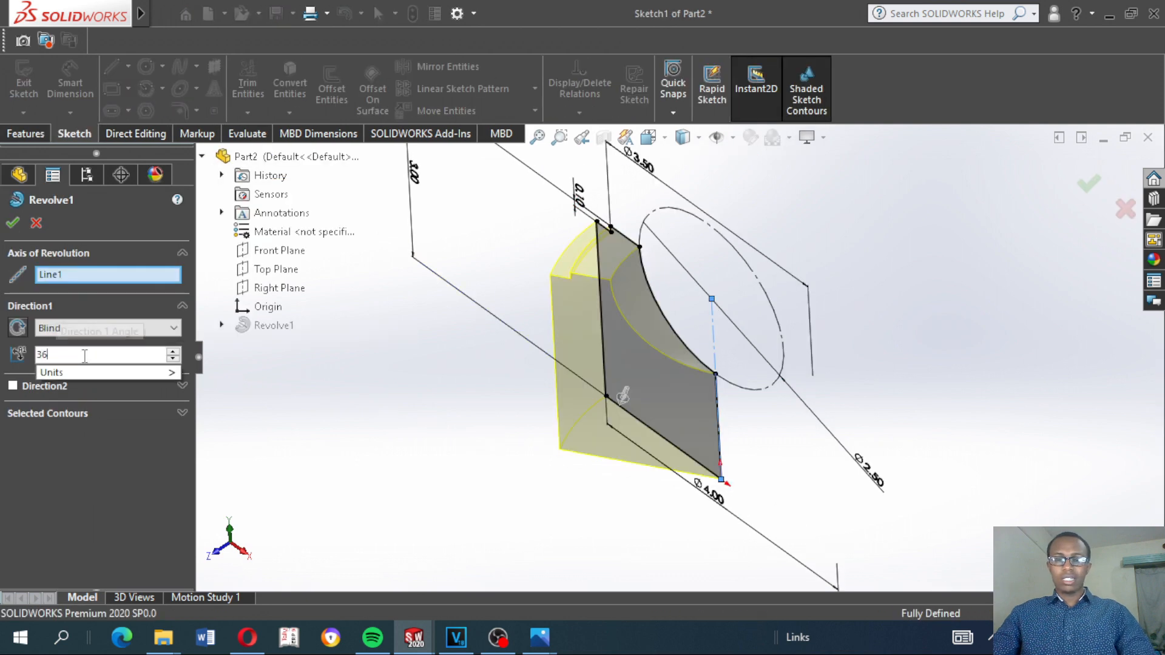
key("Return")
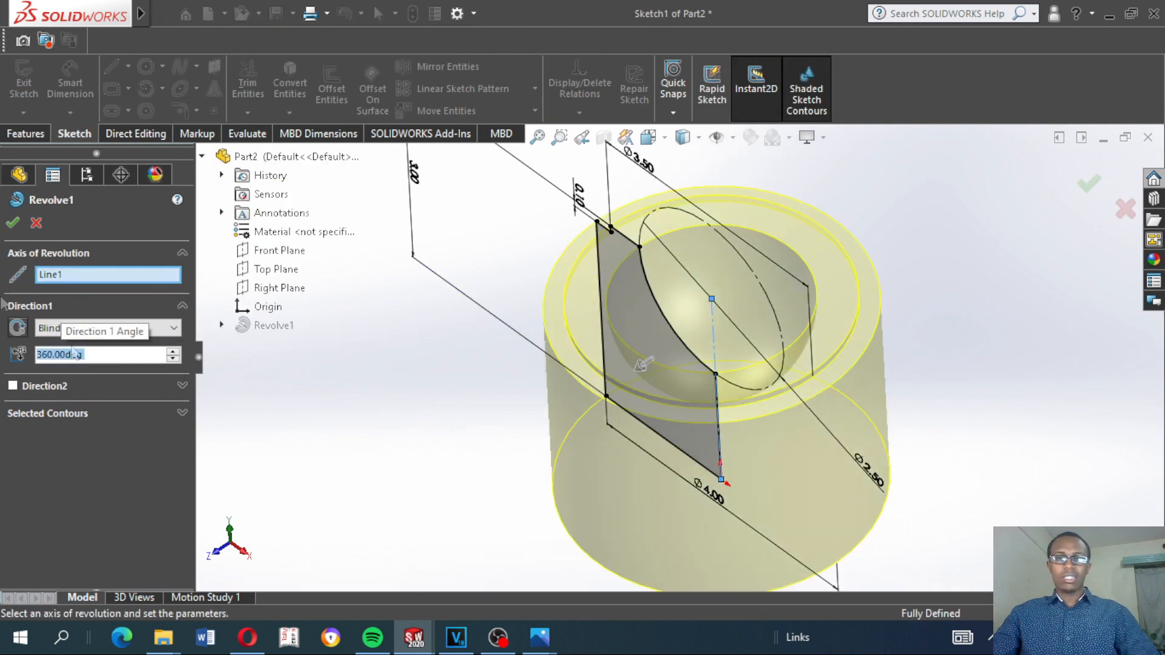
left_click(14, 223)
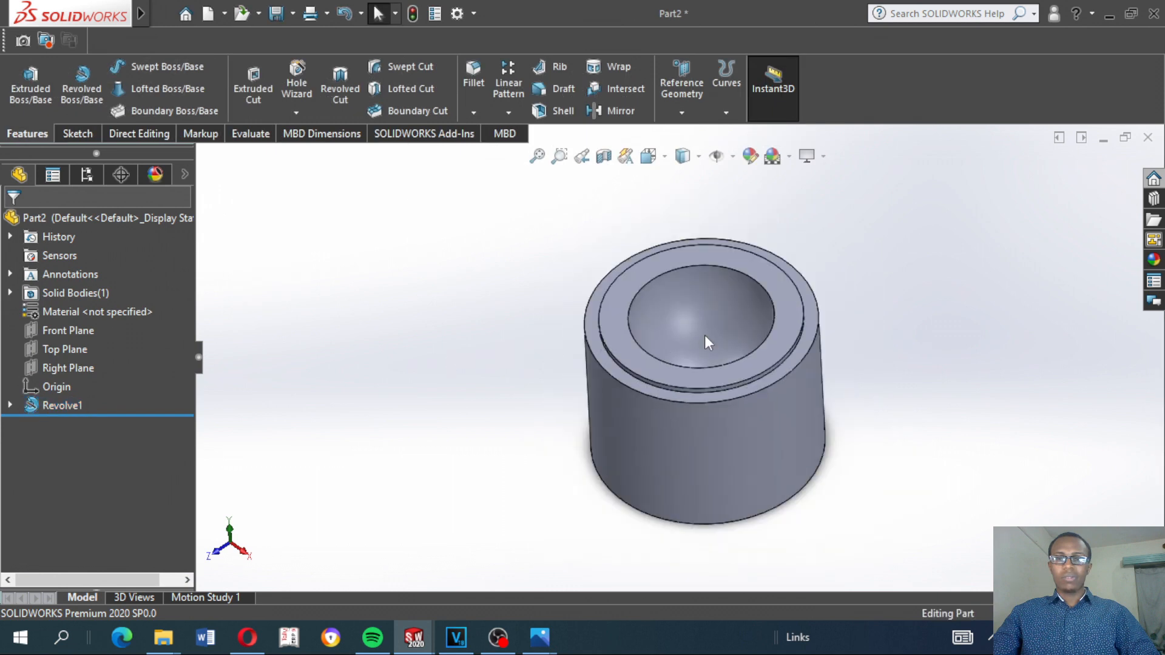
Compare the new part side by side with the reference Bottom part, and return to the new part at full size
scroll(752, 361, "down", 2)
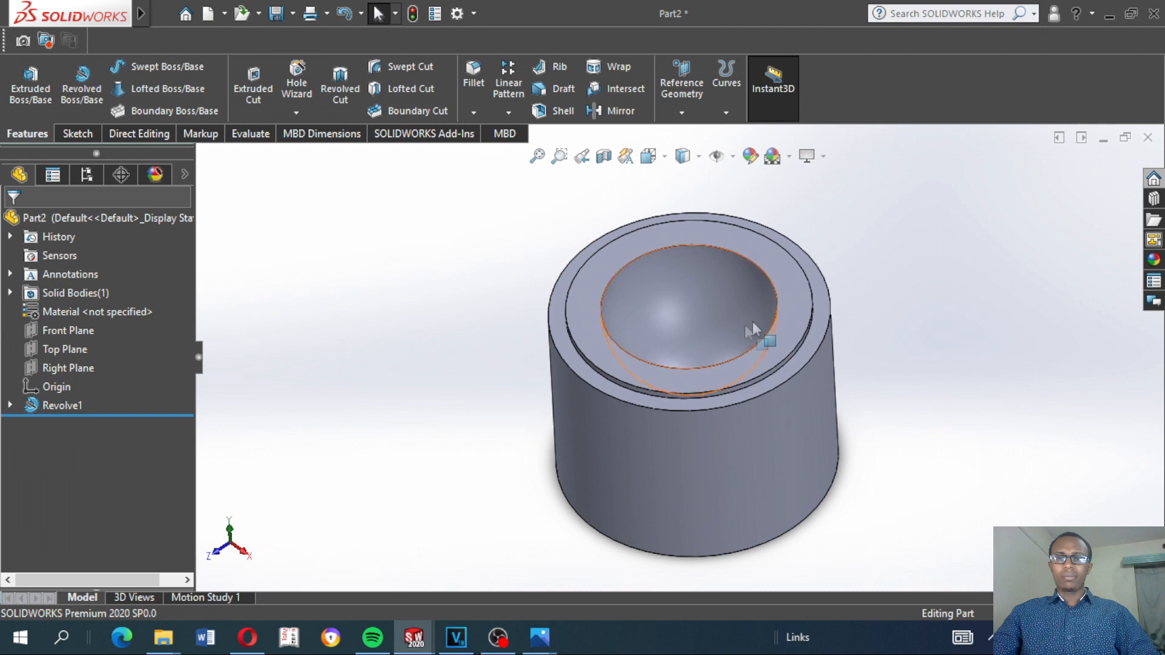
left_click(1059, 137)
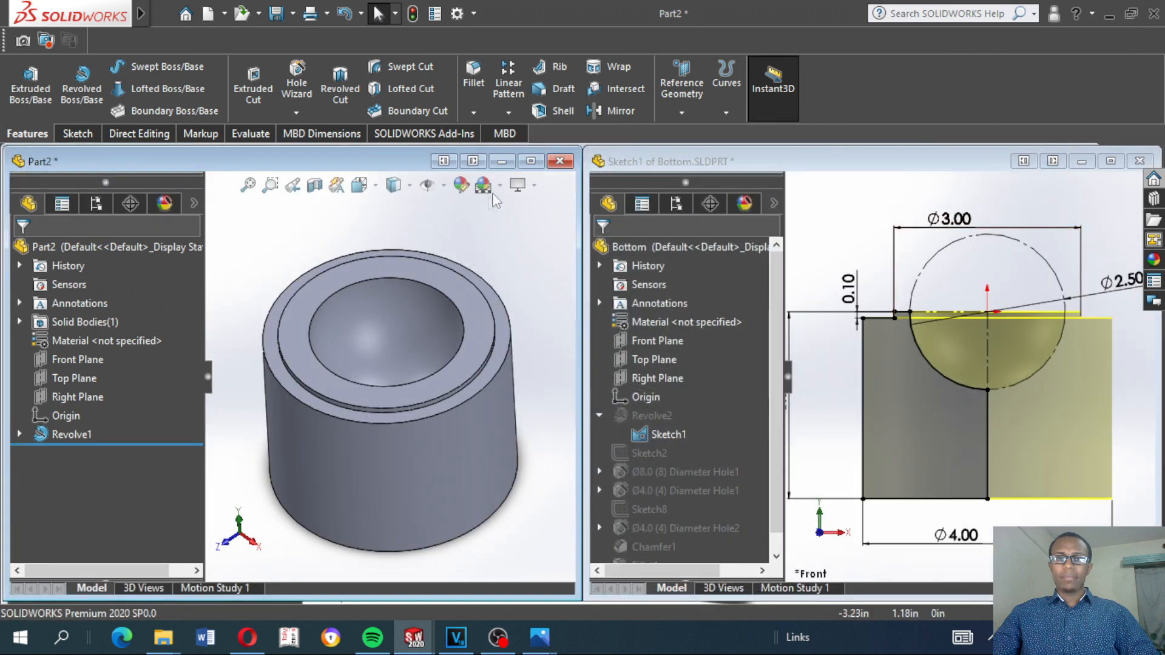
left_click(531, 161)
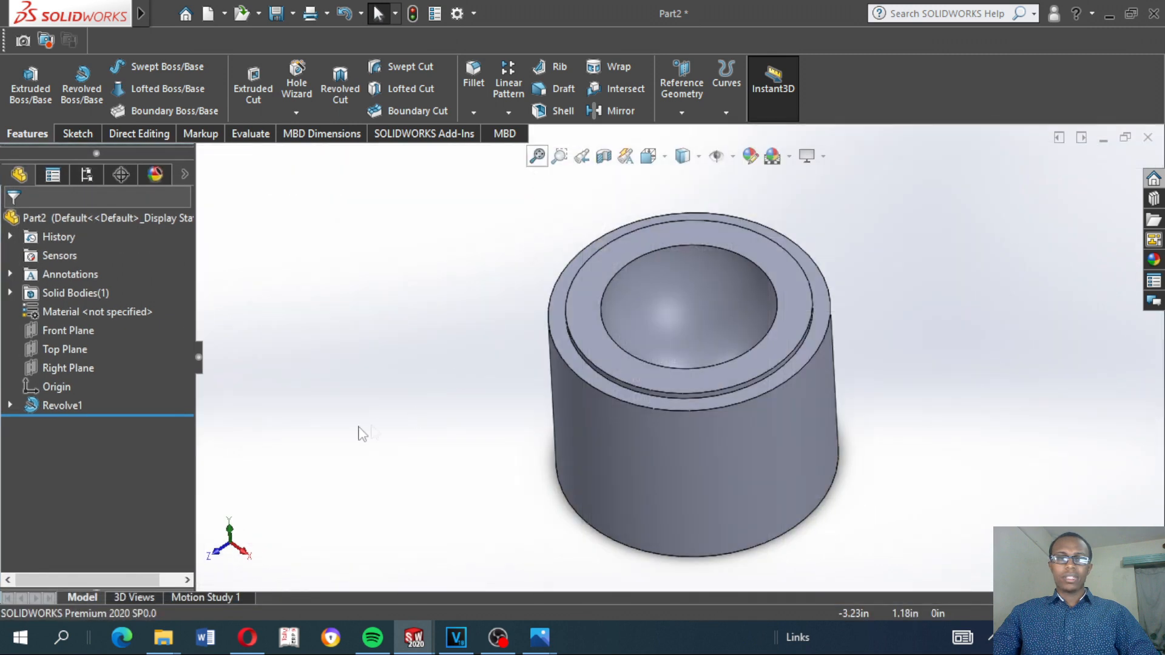
left_click(785, 271)
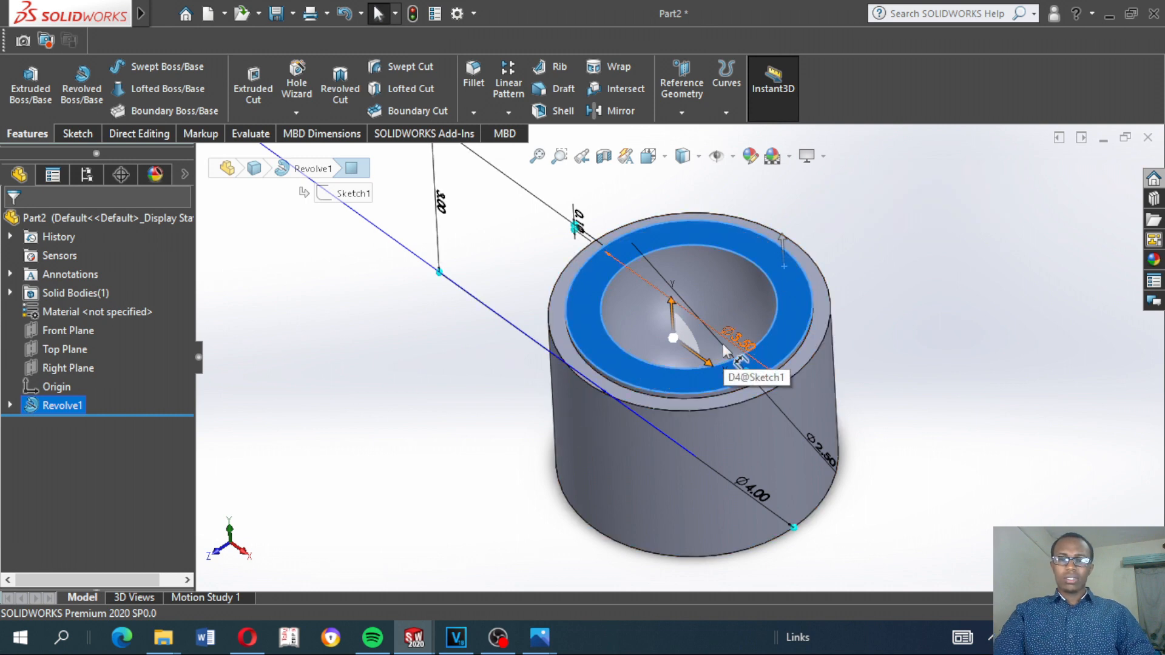
key("ctrl+8")
key("ctrl+1")
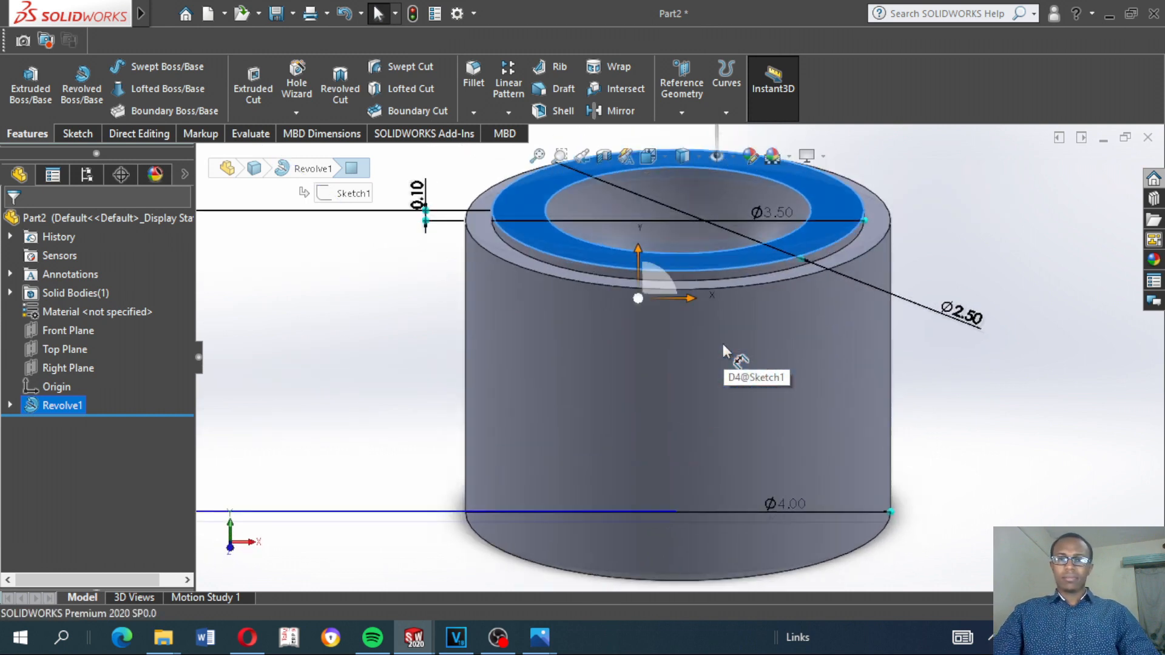
scroll(859, 161, "down", 4)
scroll(782, 263, "up", 6)
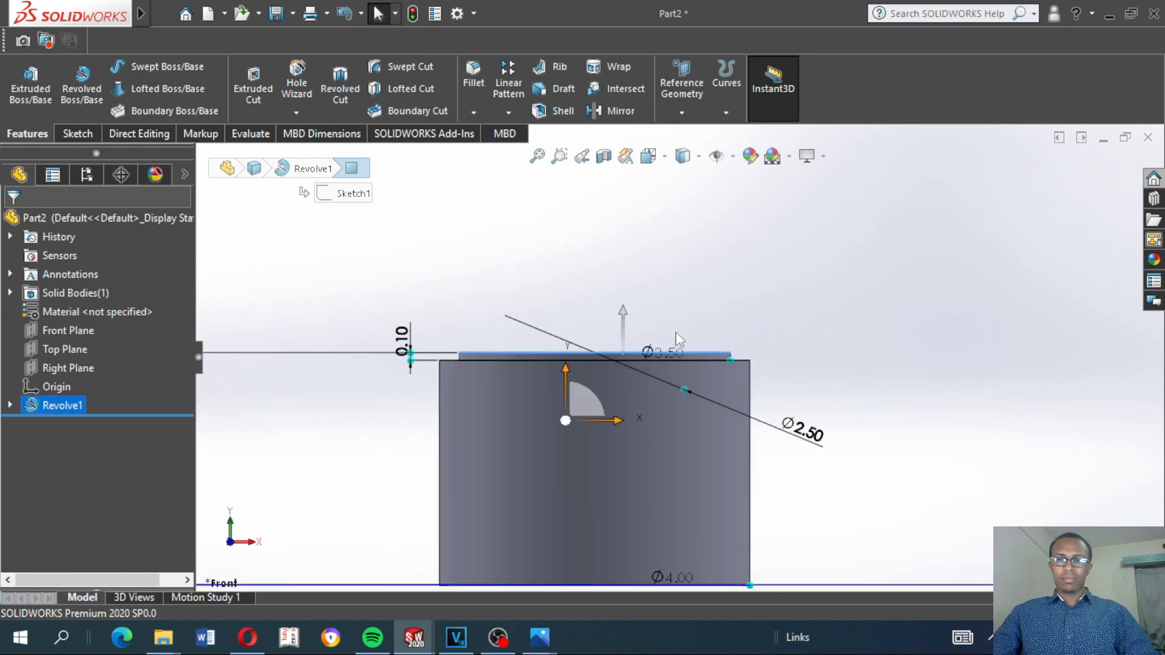
left_click(677, 358)
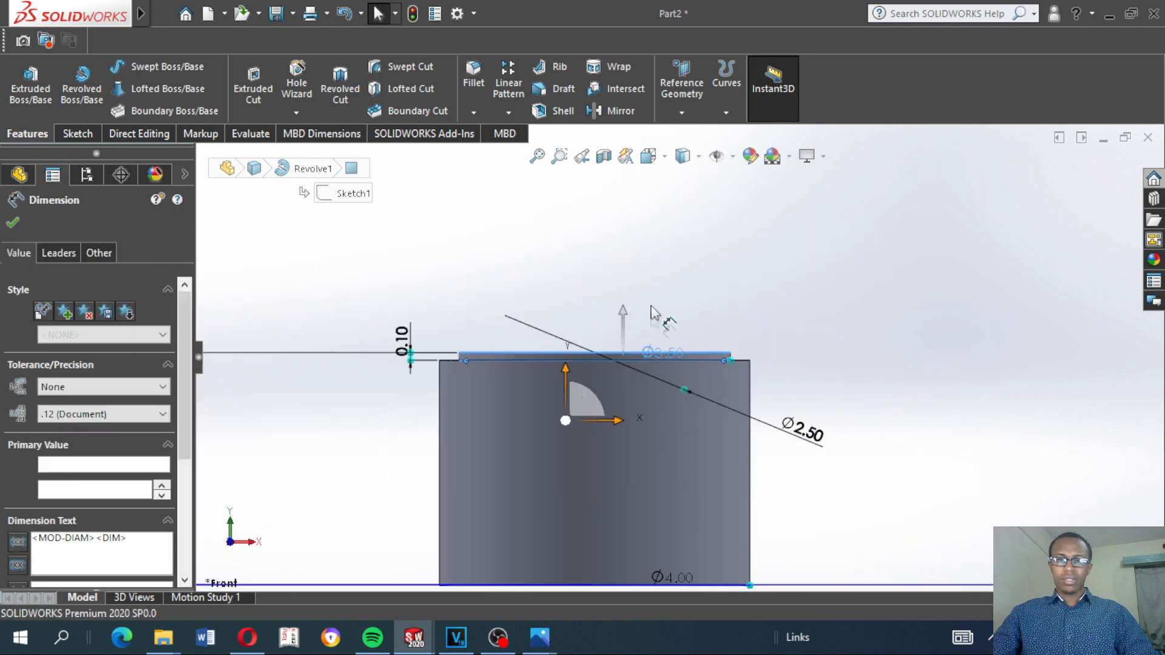
key("Escape")
key("Escape")
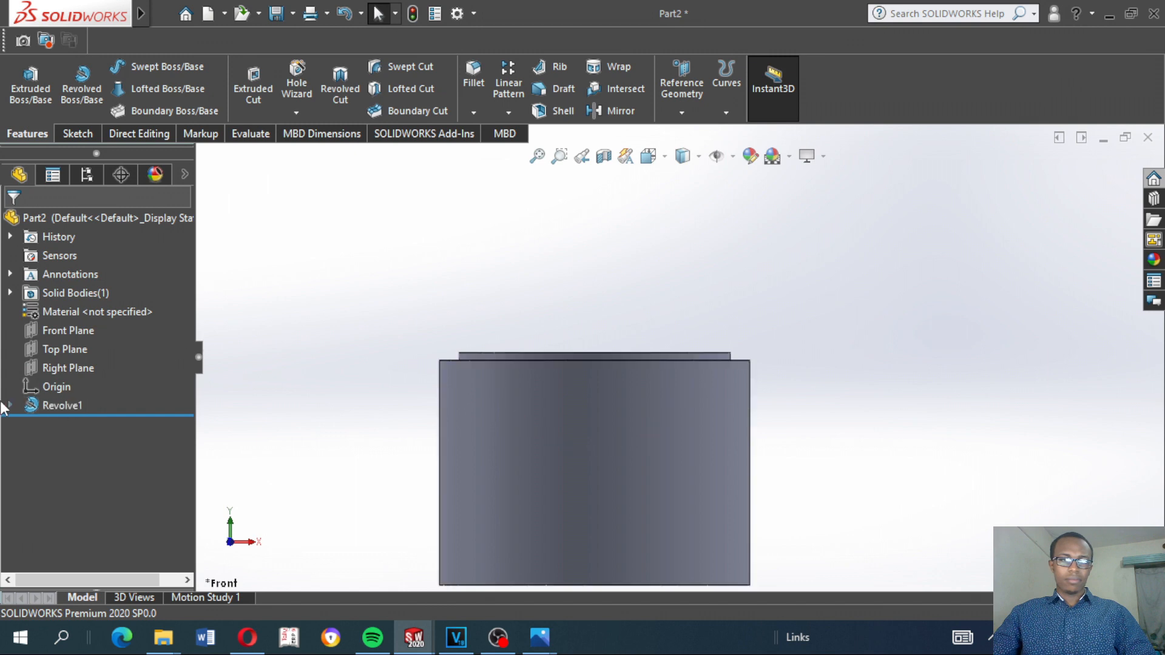
Edit the revolve's profile sketch to set the raised step's diameter to 3 in, and exit the sketch
left_click(11, 406)
left_click(79, 373)
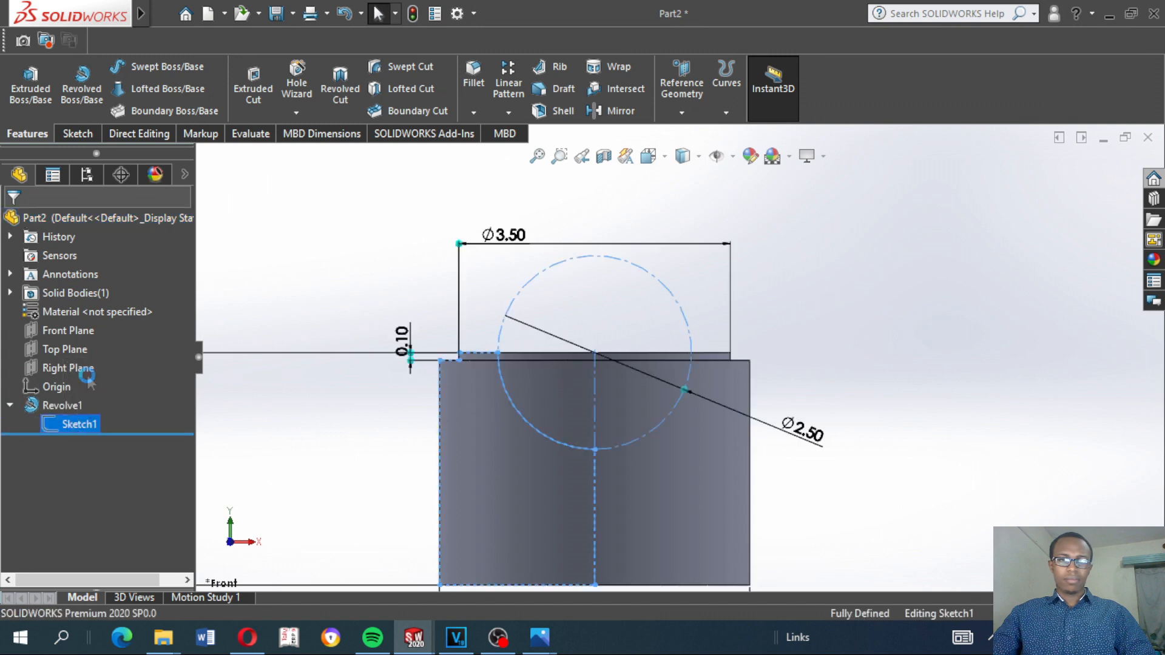
double_click(511, 240)
type("3")
key("Return")
left_click(1077, 190)
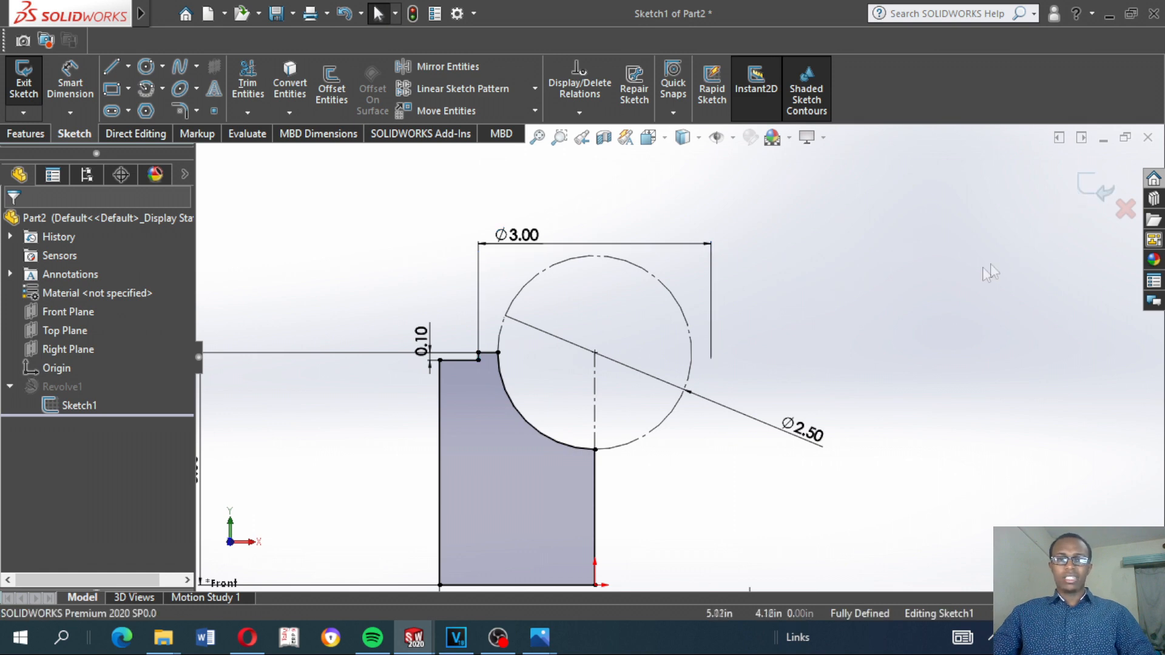
Exit the profile sketch and inspect the rebuilt revolved part in isometric view and from its underside
left_click(1096, 187)
scroll(818, 328, "up", 2)
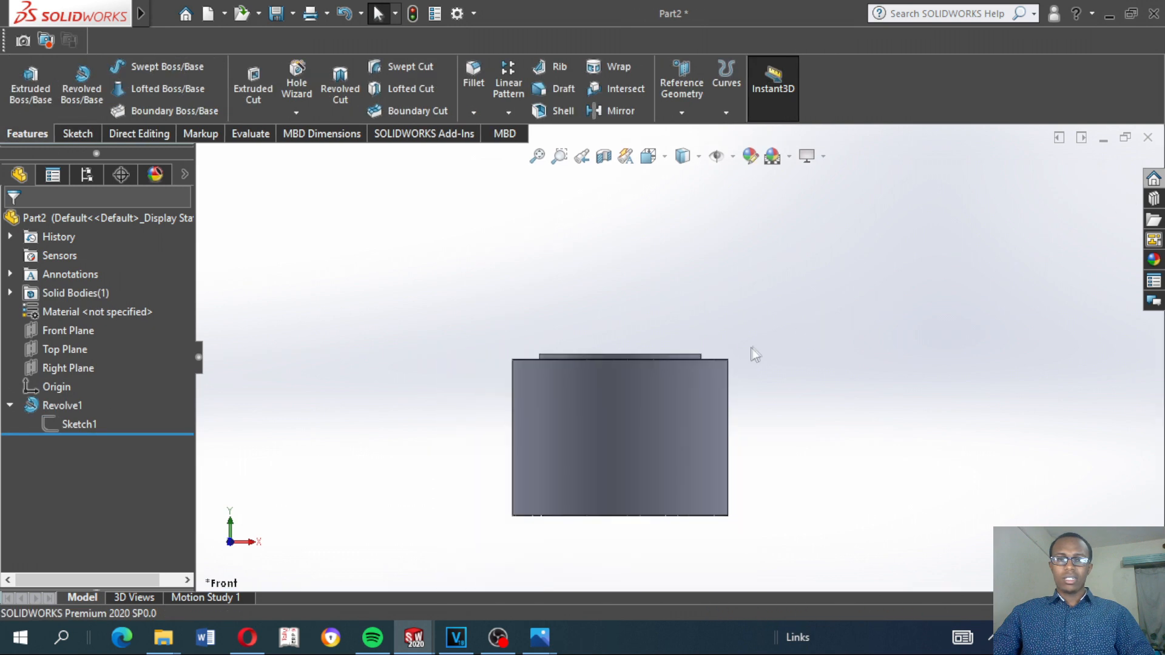
middle_click_drag(753, 346, 701, 447)
key("ctrl+7")
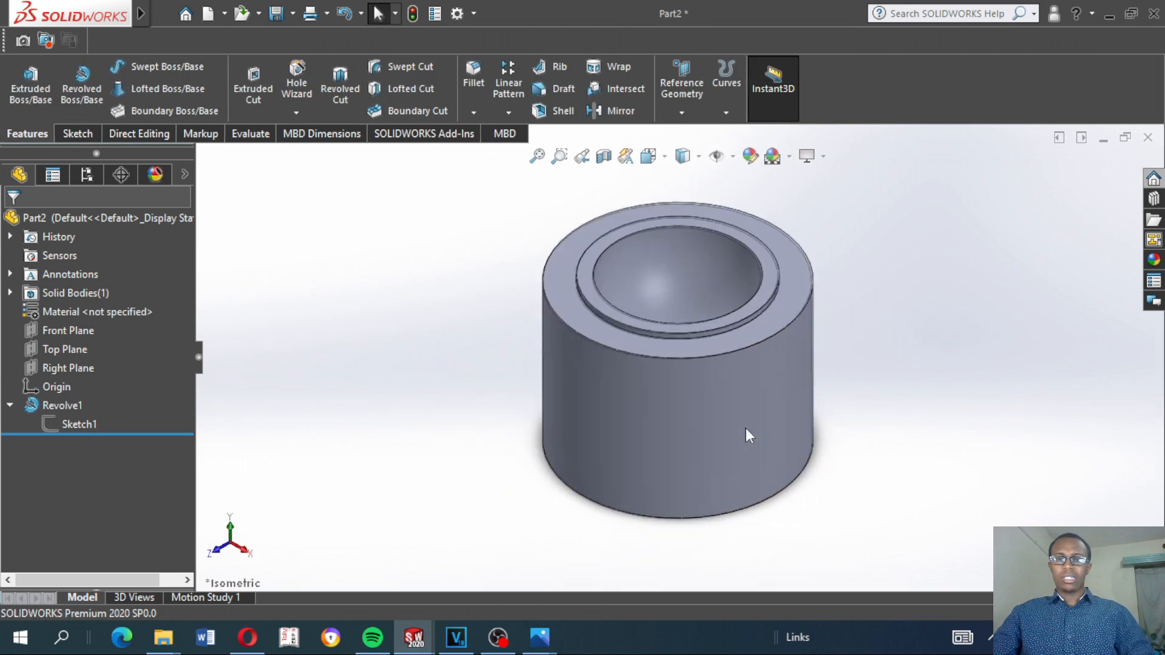
scroll(744, 377, "up", 3)
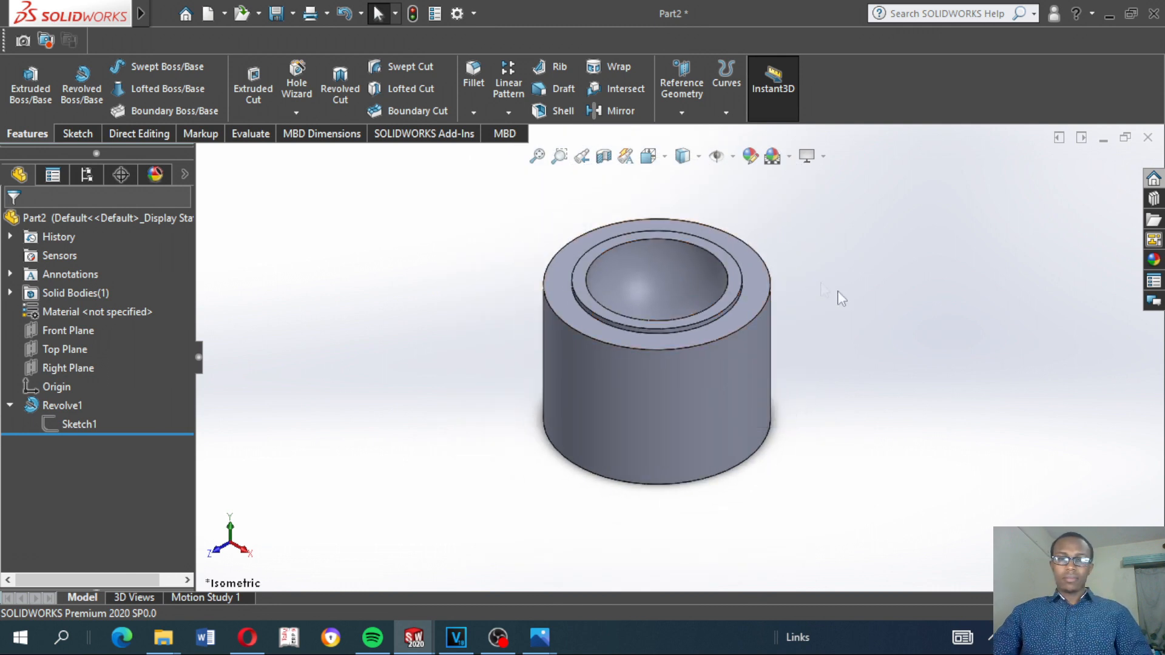
middle_click_drag(826, 362, 773, 329)
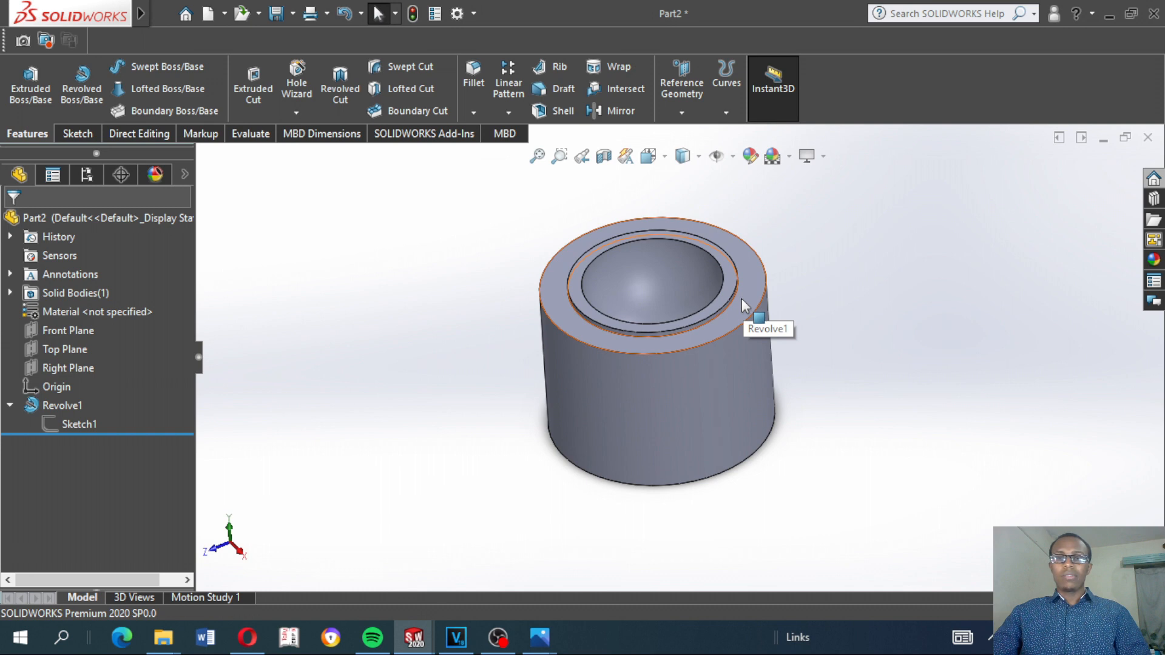
middle_click_drag(651, 459, 740, 300)
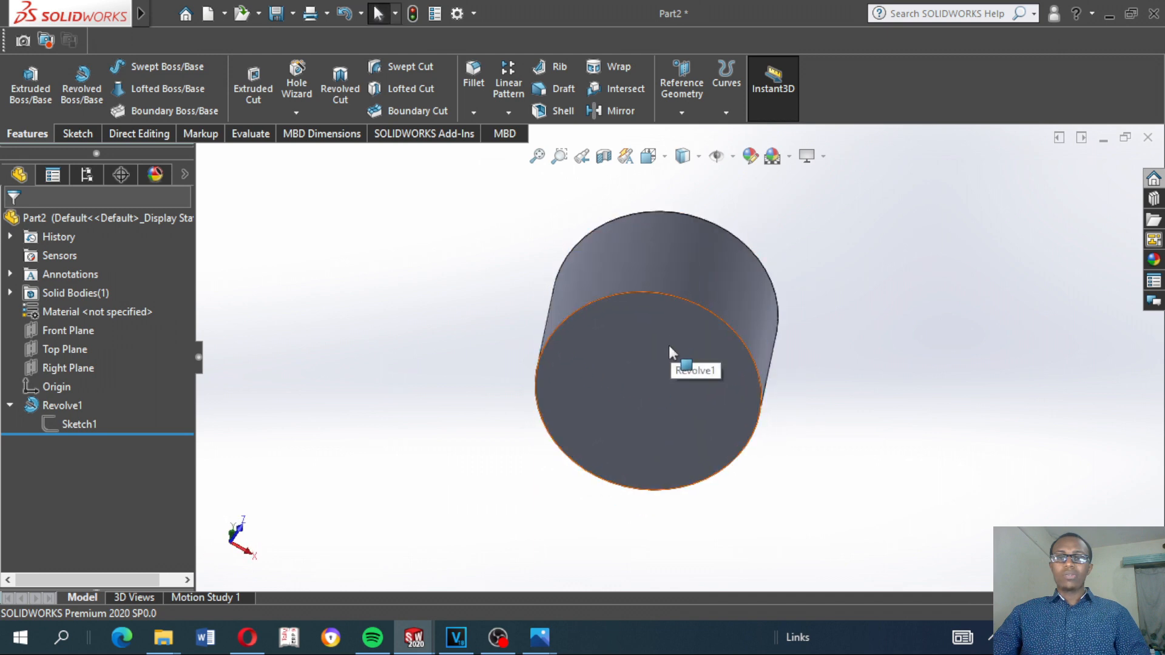
middle_click_drag(870, 327, 751, 577)
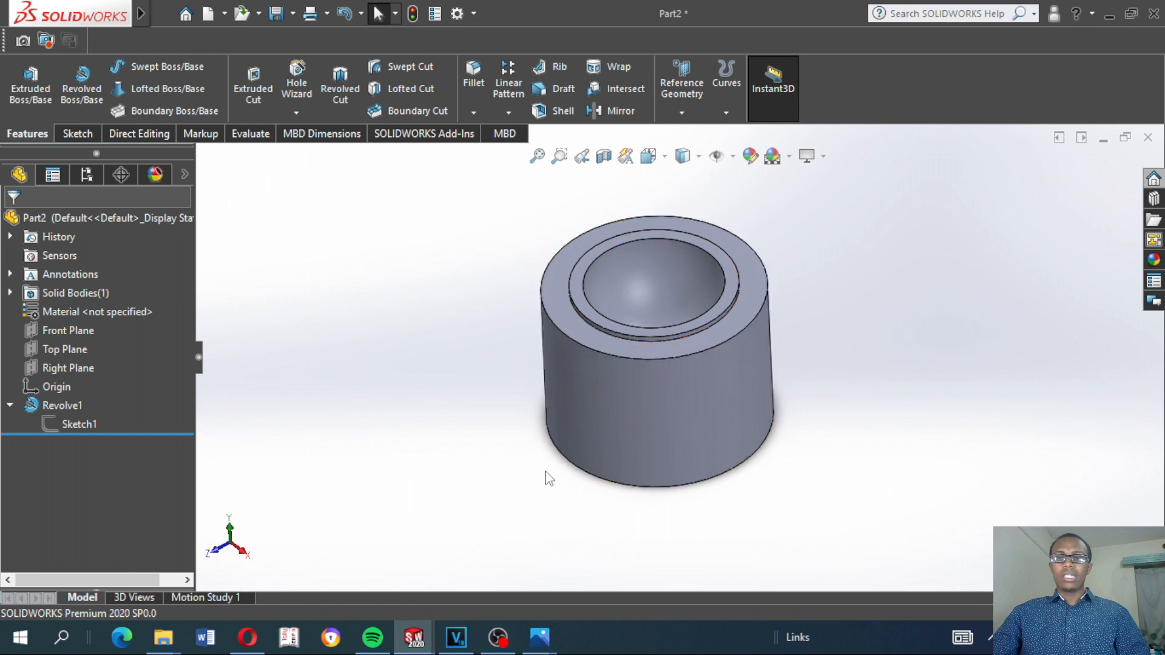
Start a new sketch on the flat bottom face of the revolved body, viewed normal to the face
middle_click_drag(536, 467, 567, 235)
left_click(641, 301)
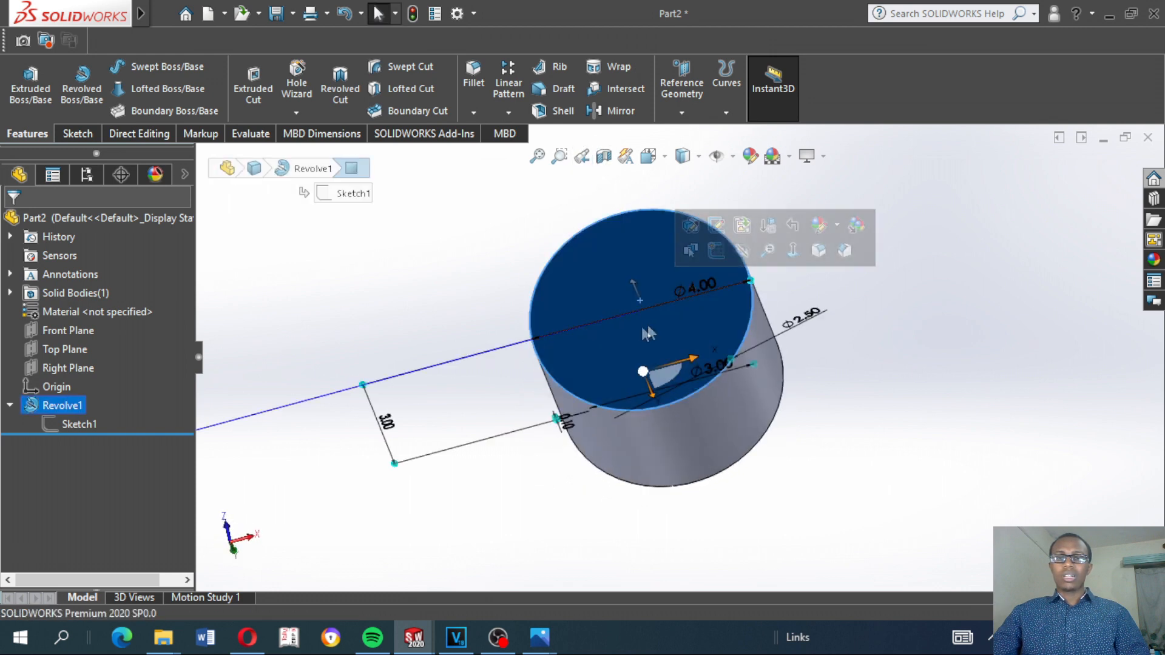
left_click(894, 181)
left_click(653, 268)
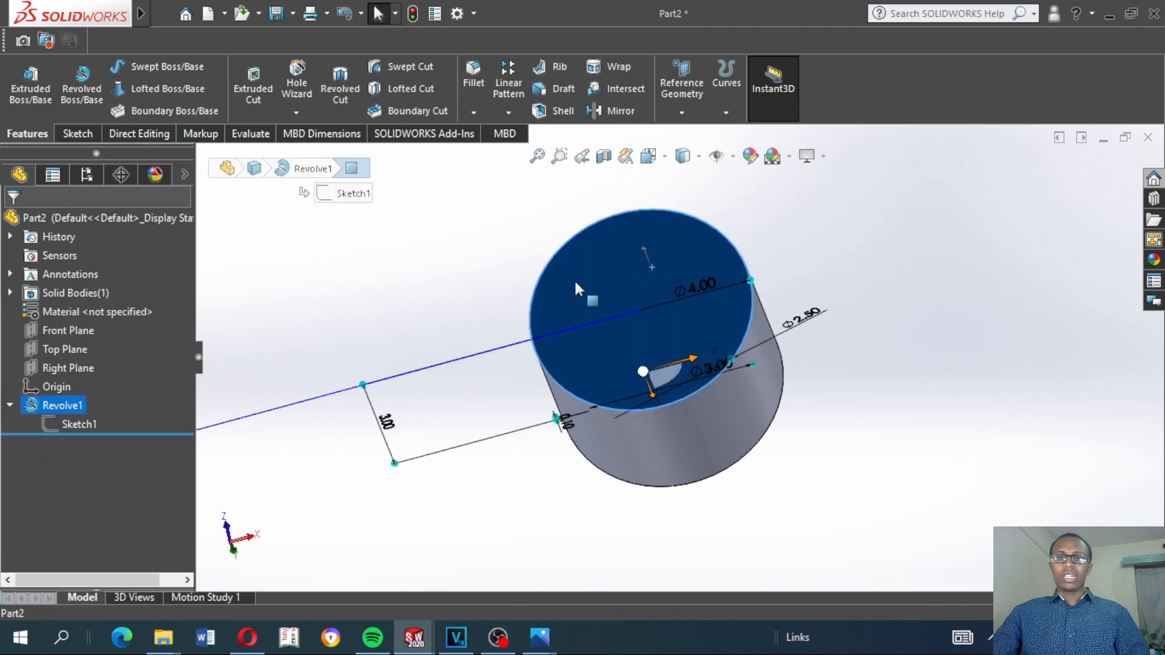
left_click(874, 209)
left_click(663, 255)
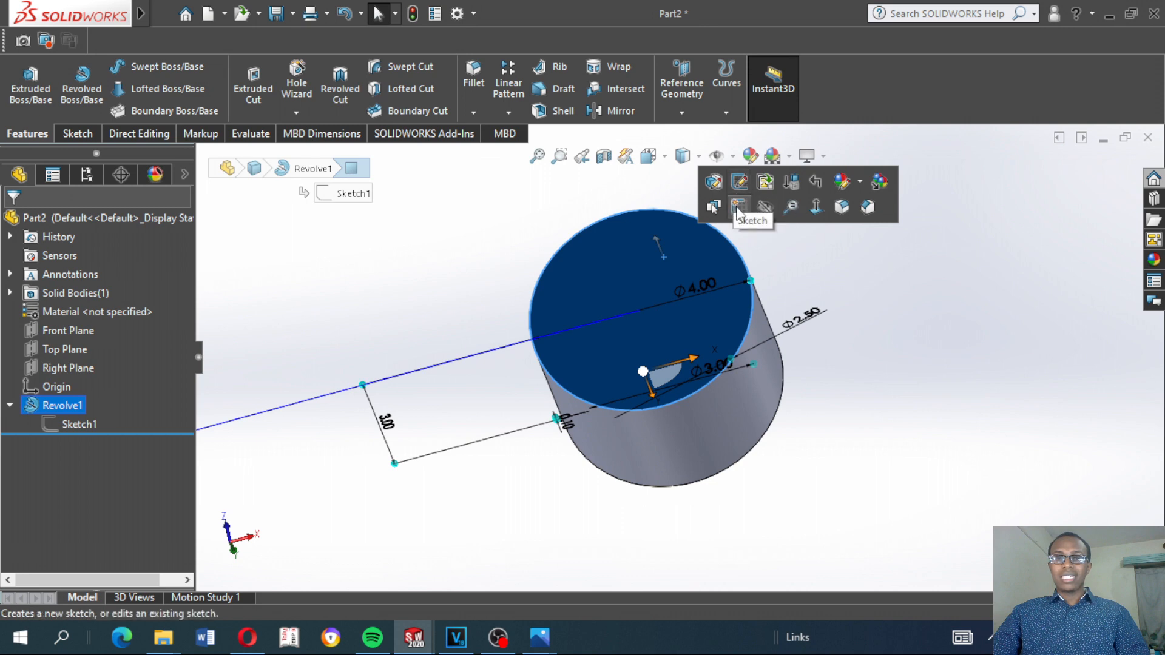
left_click(738, 208)
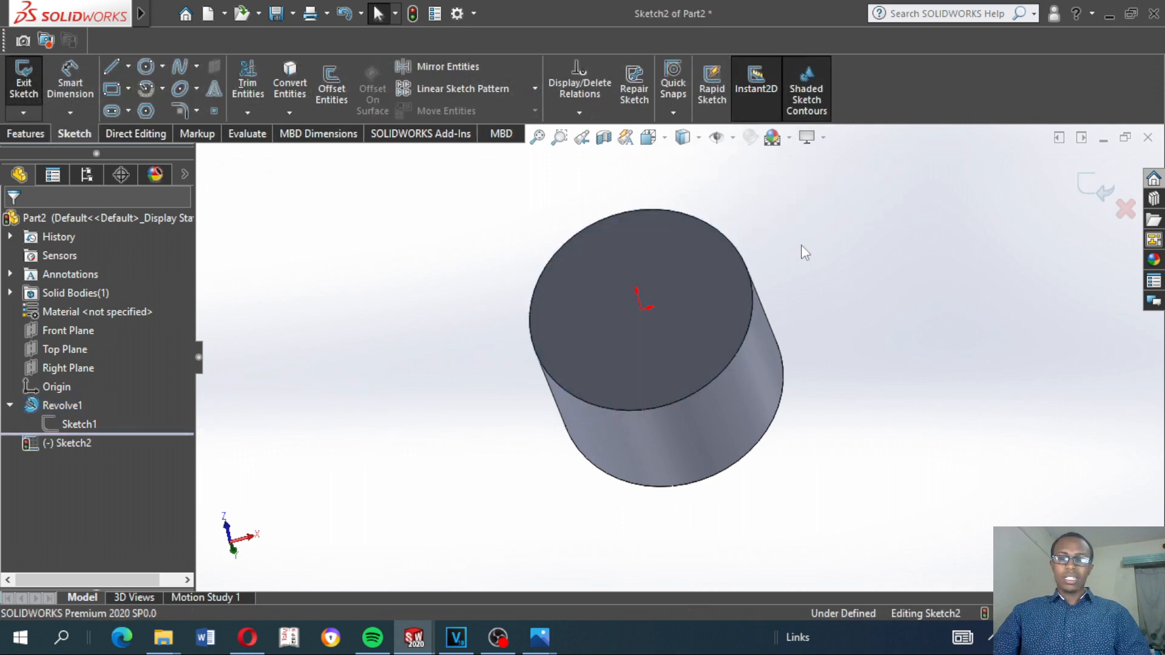
key("ctrl+8")
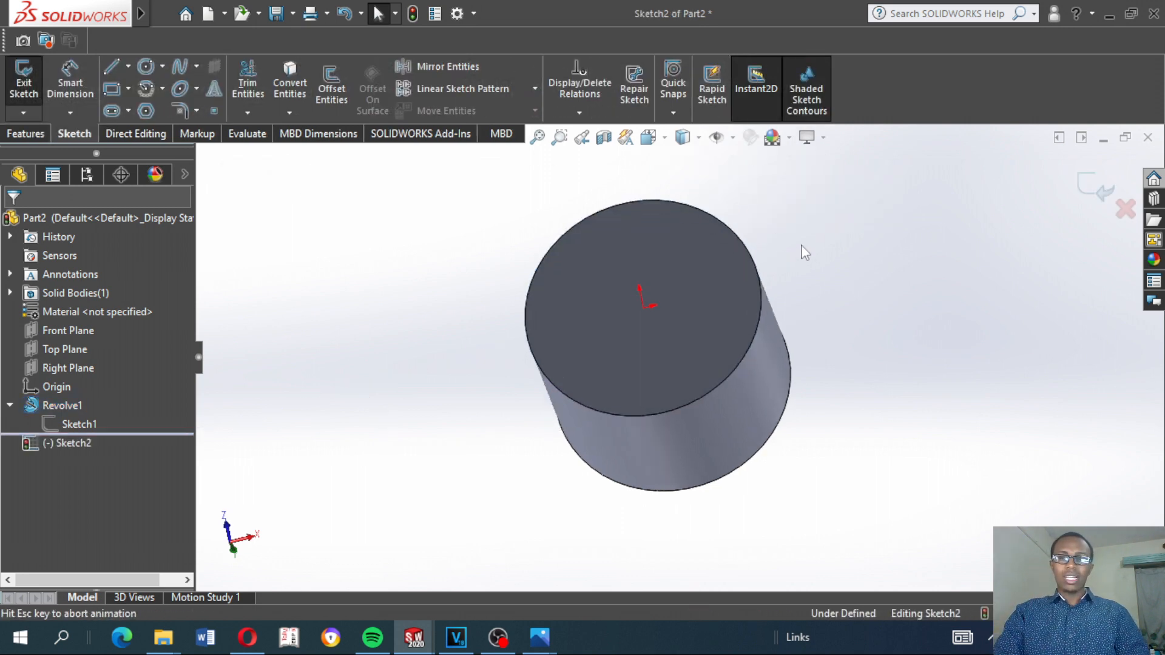
scroll(799, 249, "down", 2)
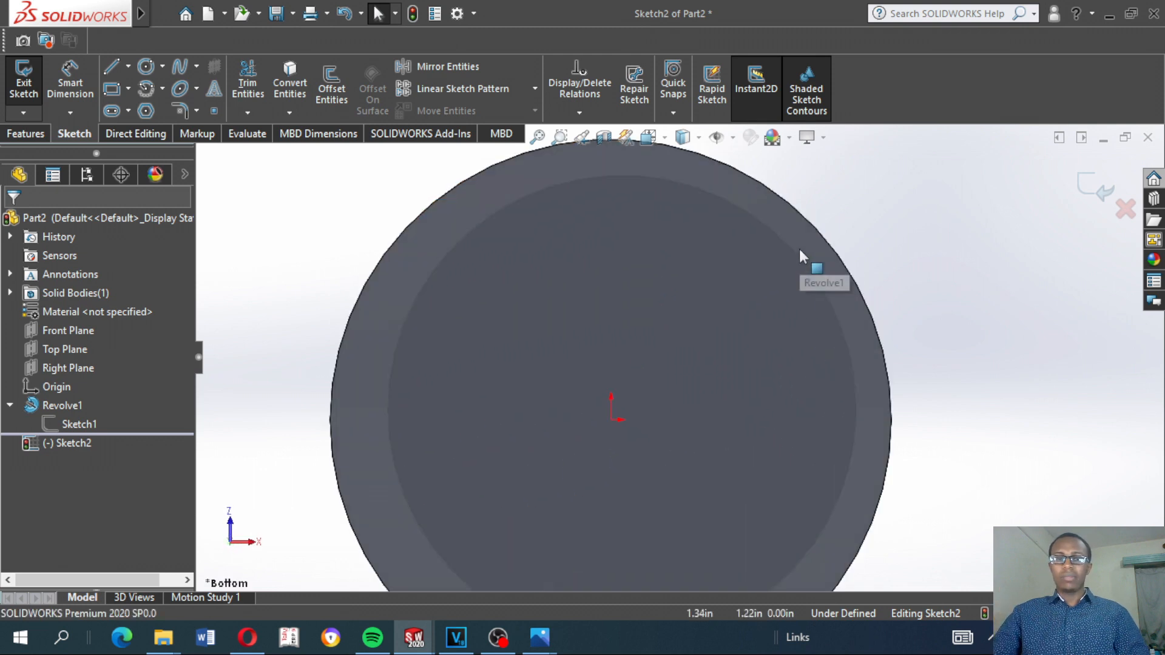
scroll(799, 248, "up", 5)
scroll(610, 402, "down", 2)
scroll(609, 404, "down", 1)
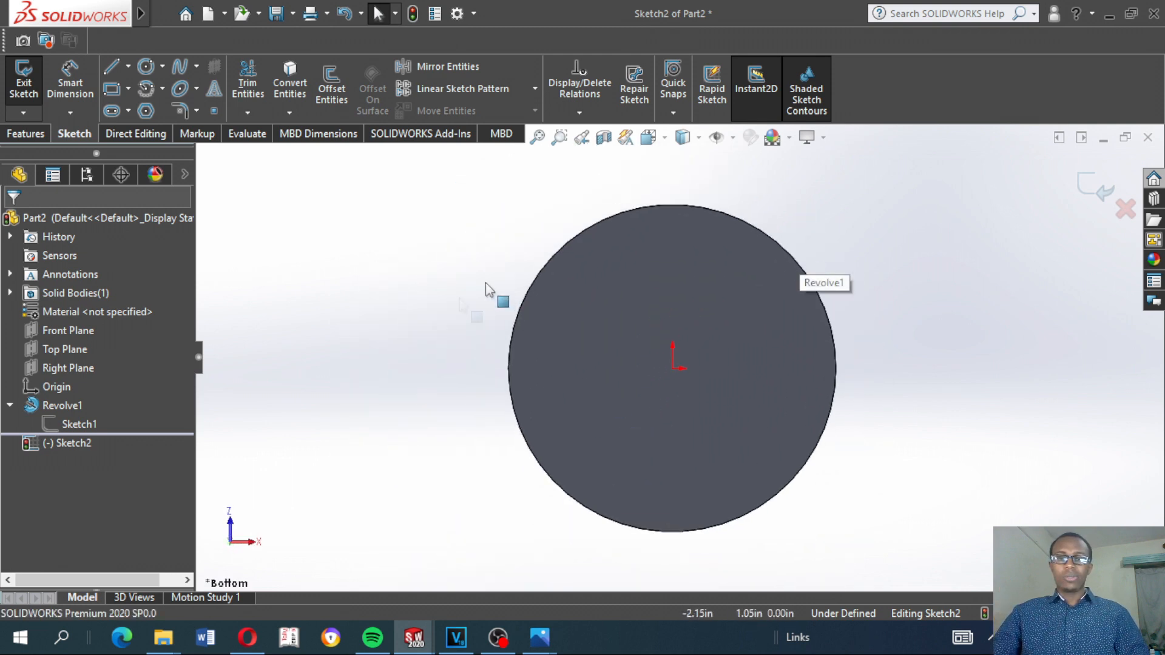
Draw a vertical centerline from the origin up to the circular edge of the bottom face
left_click(128, 68)
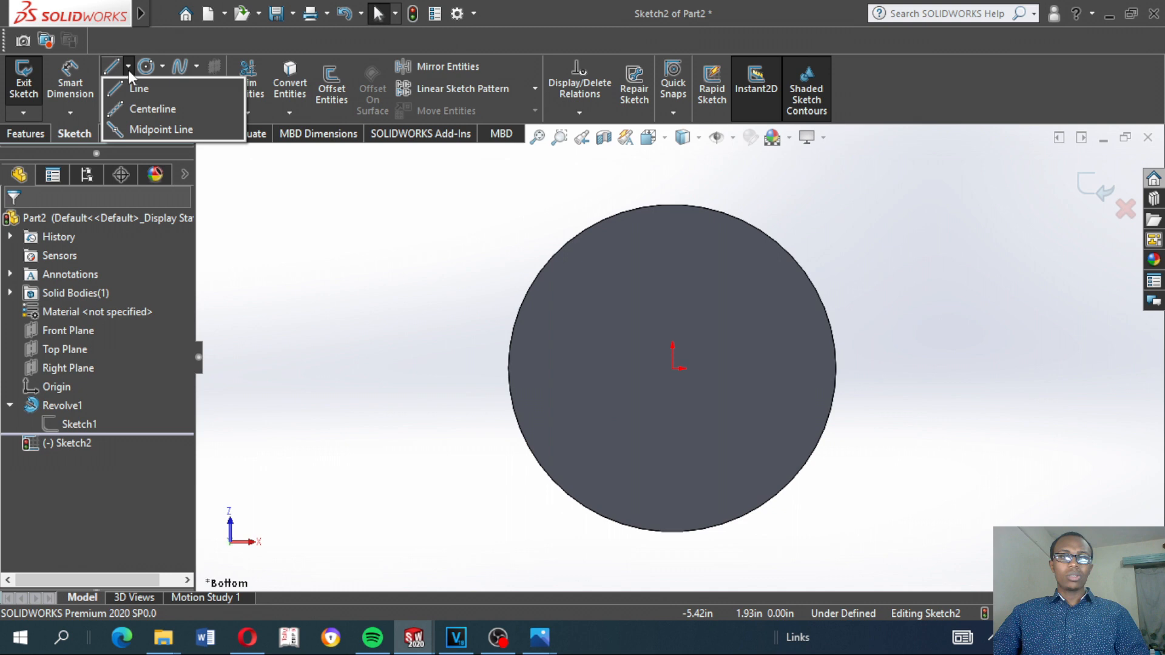
left_click(145, 109)
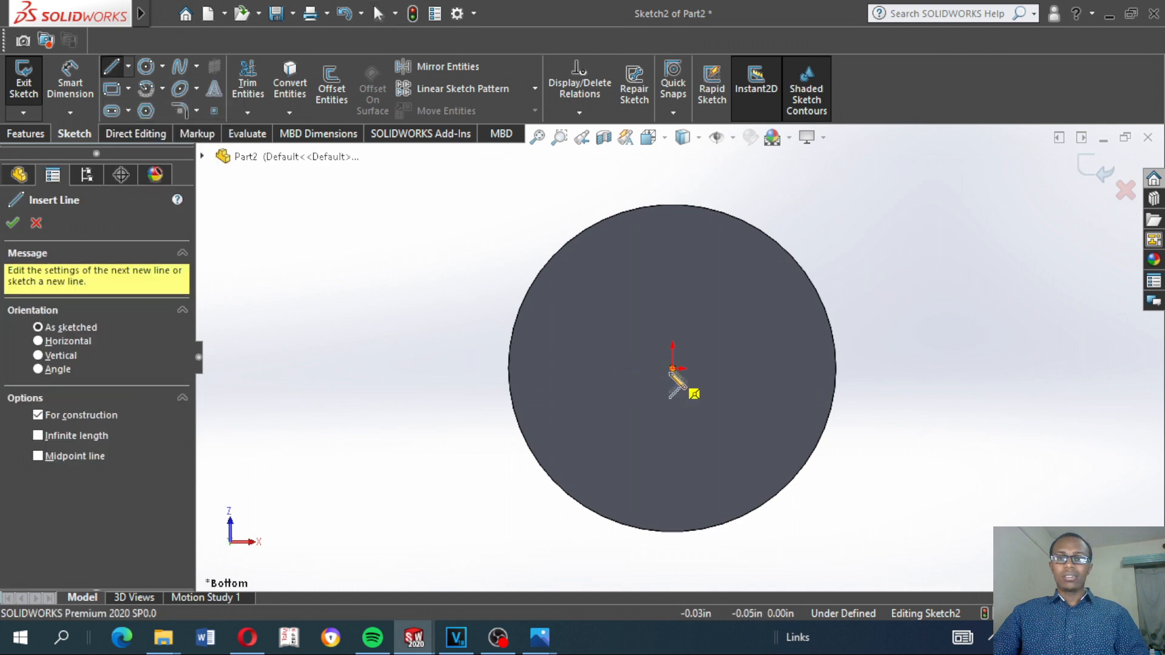
left_click(673, 369)
left_click(674, 206)
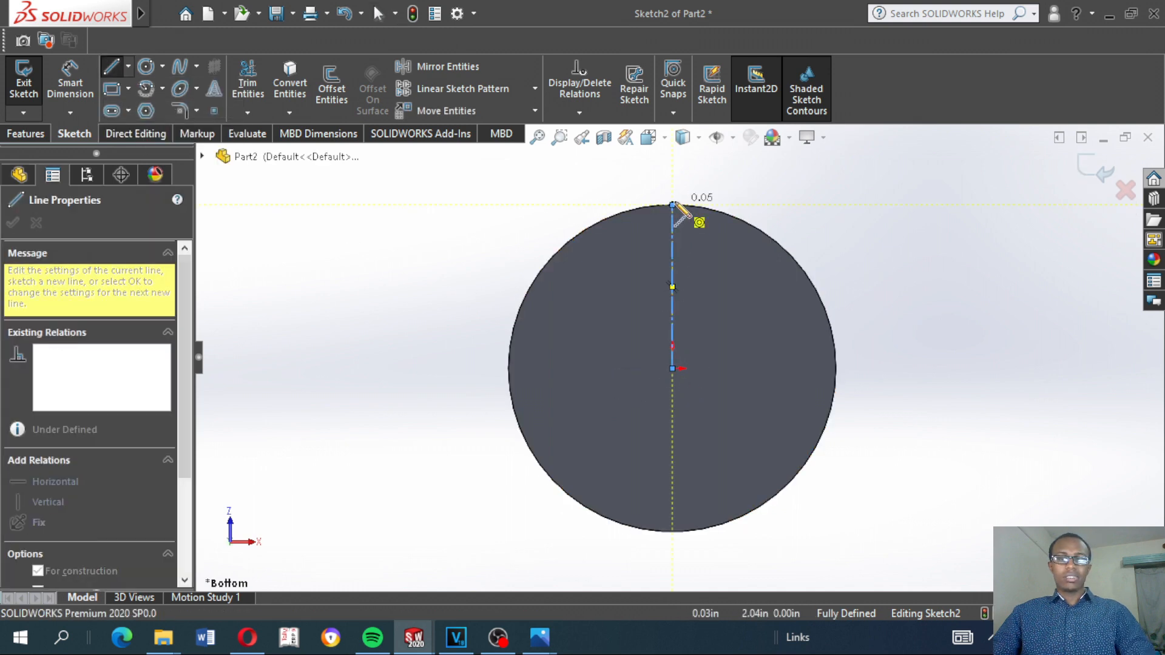
key("Escape")
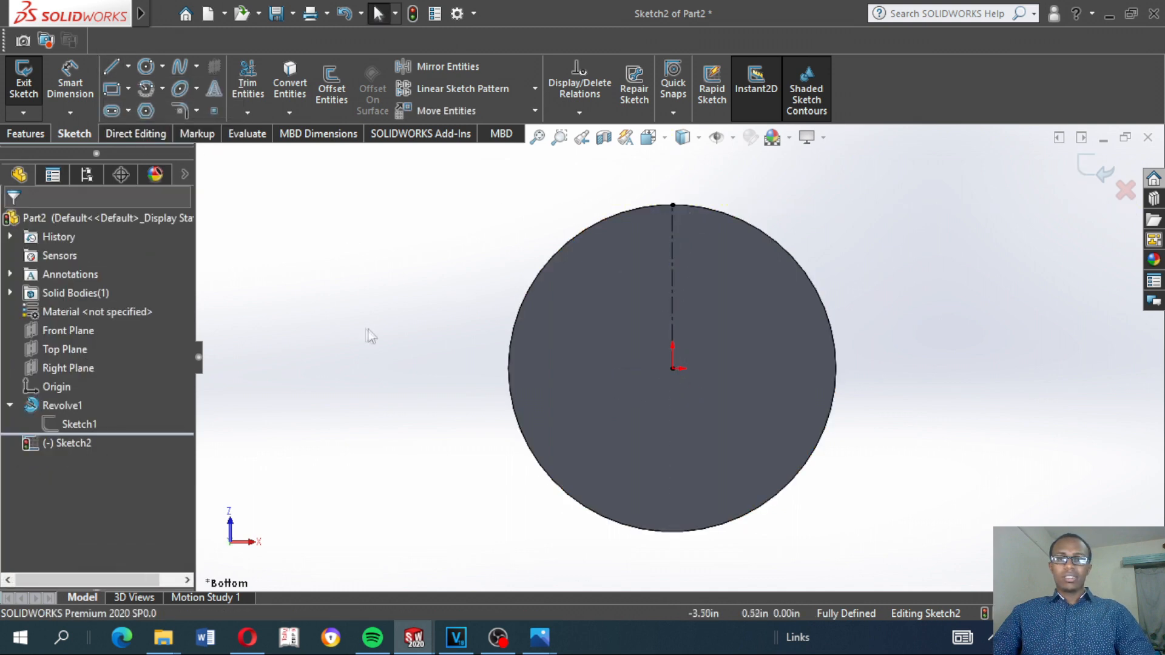
Place a sketch point about 1.51 in to the right of the origin, inside the face's edge
left_click(216, 111)
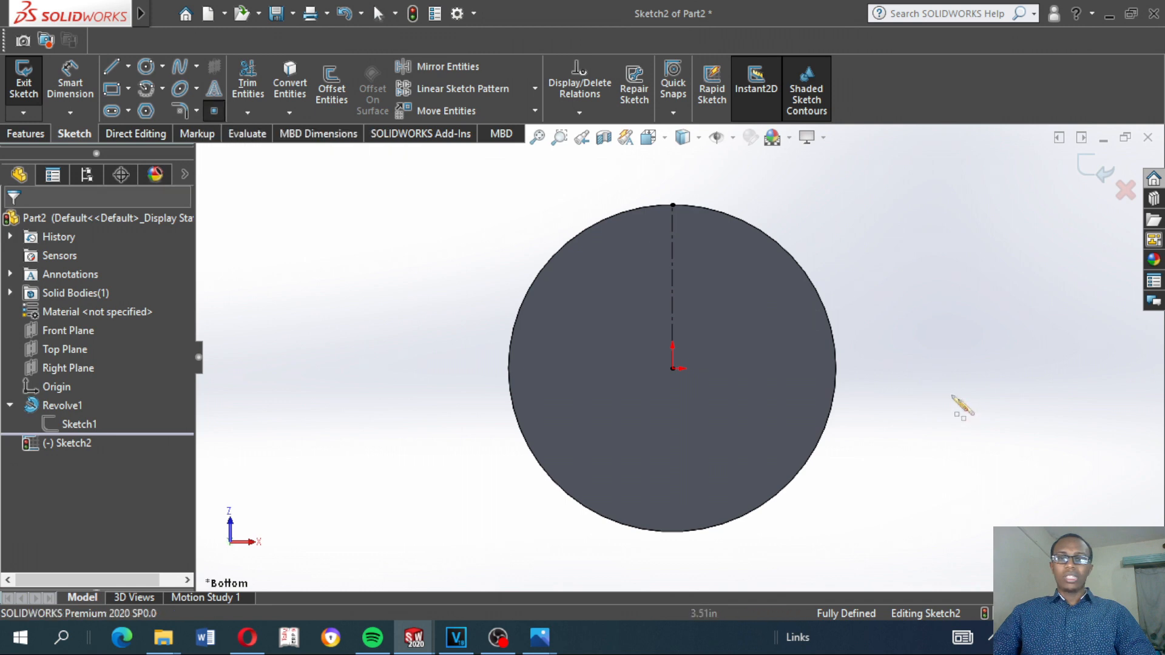
left_click(796, 368)
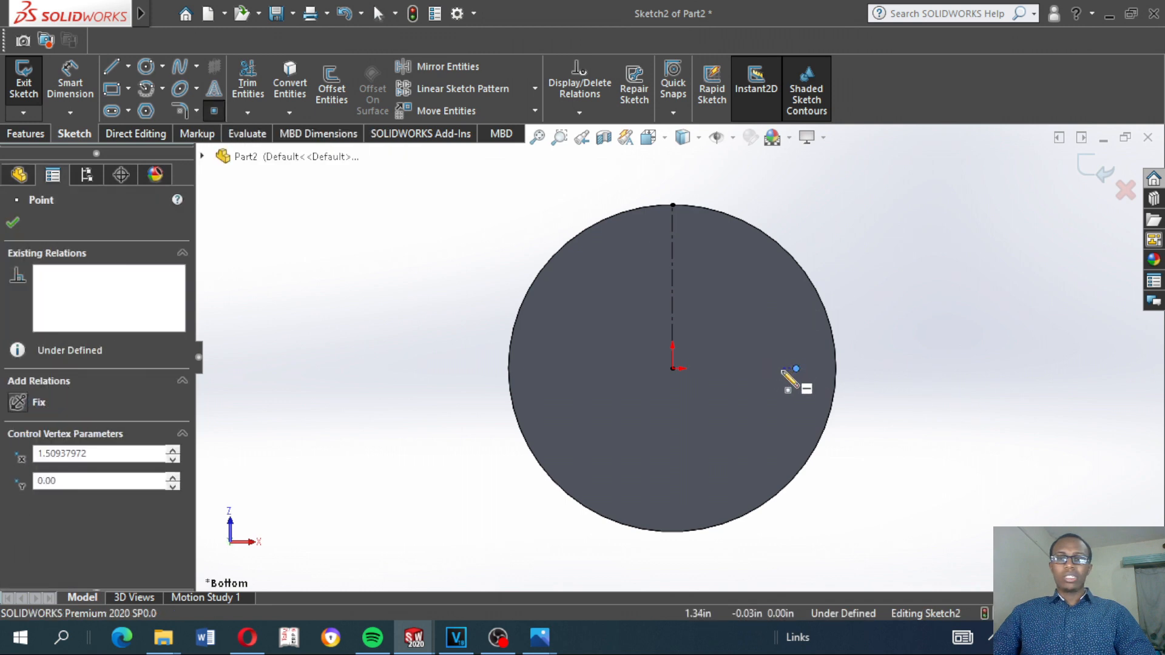
key("Escape")
Dimension the point from the centerline as a doubled distance of 3.5 in
left_click(70, 85)
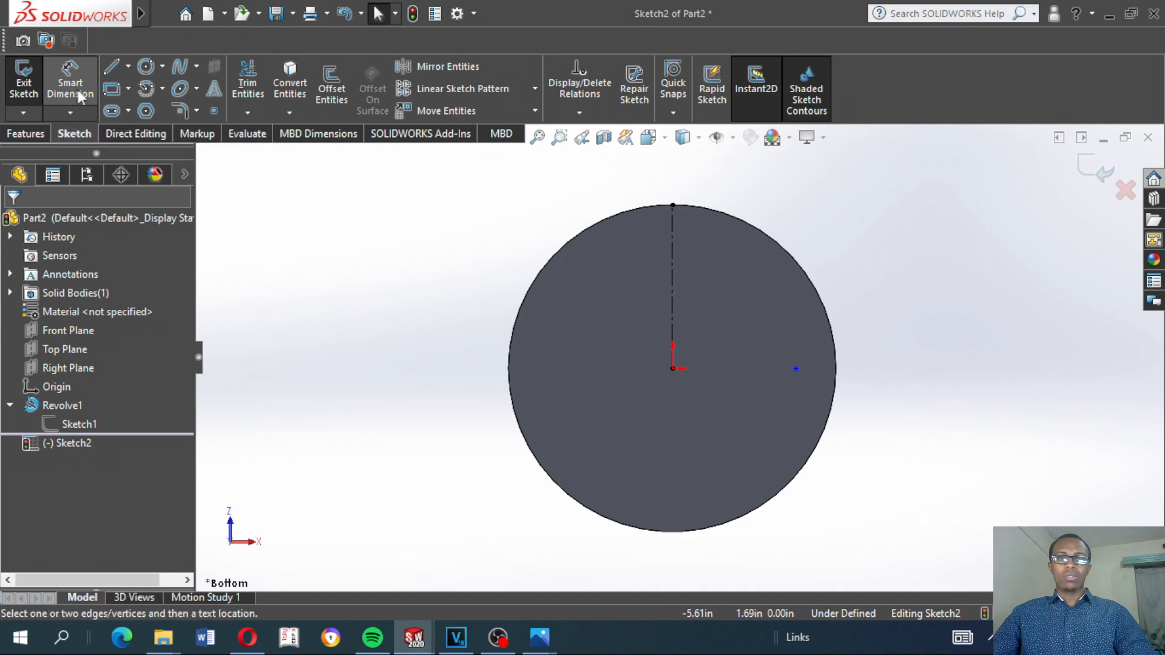
left_click(796, 369)
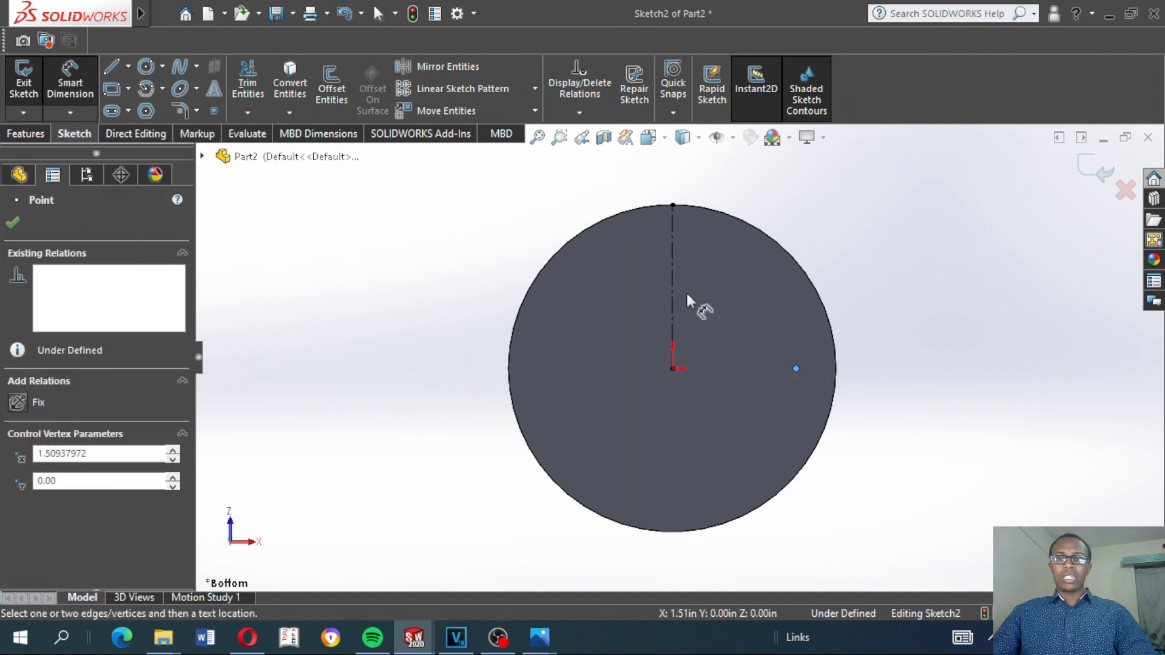
left_click(672, 280)
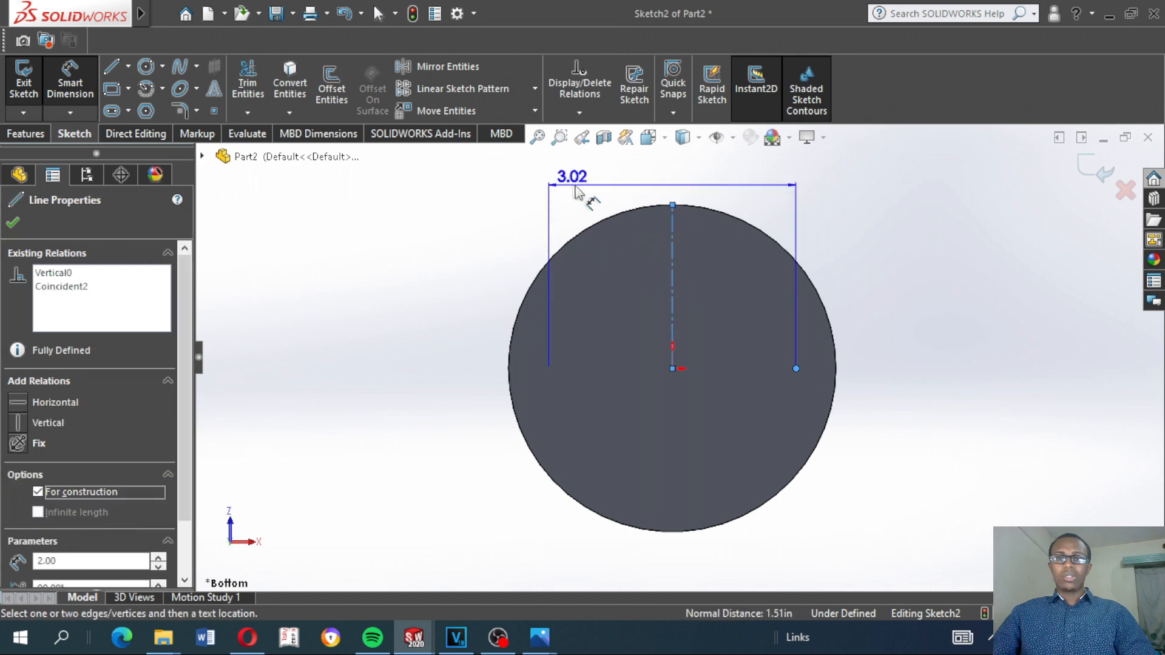
left_click(606, 189)
type("3.5")
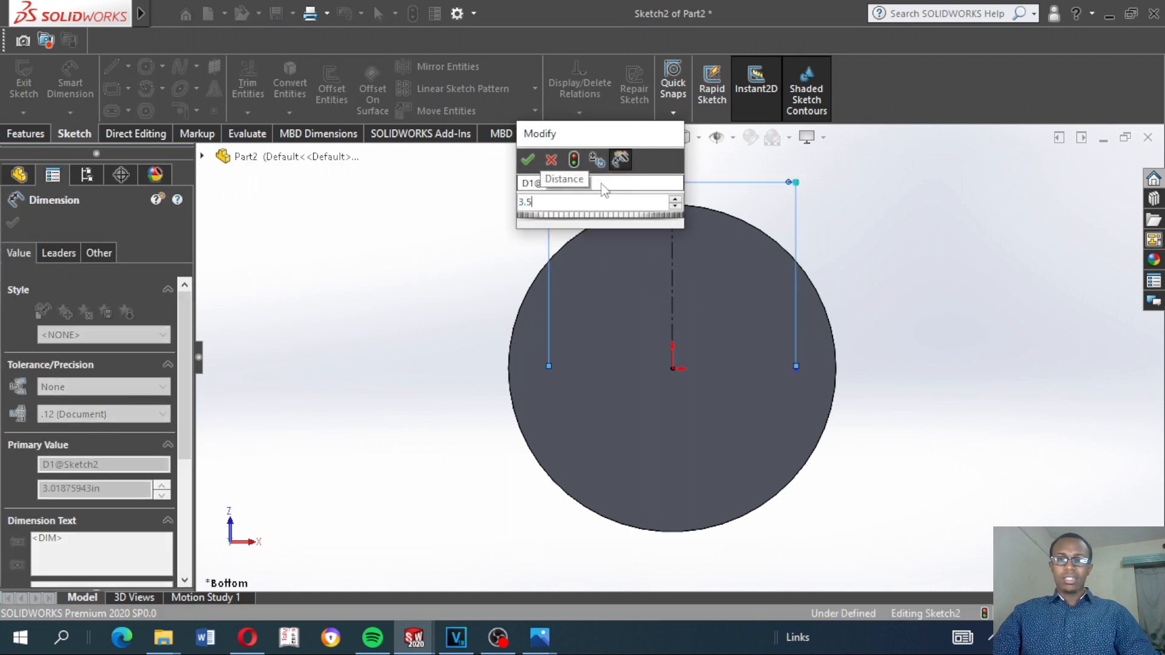
key("Return")
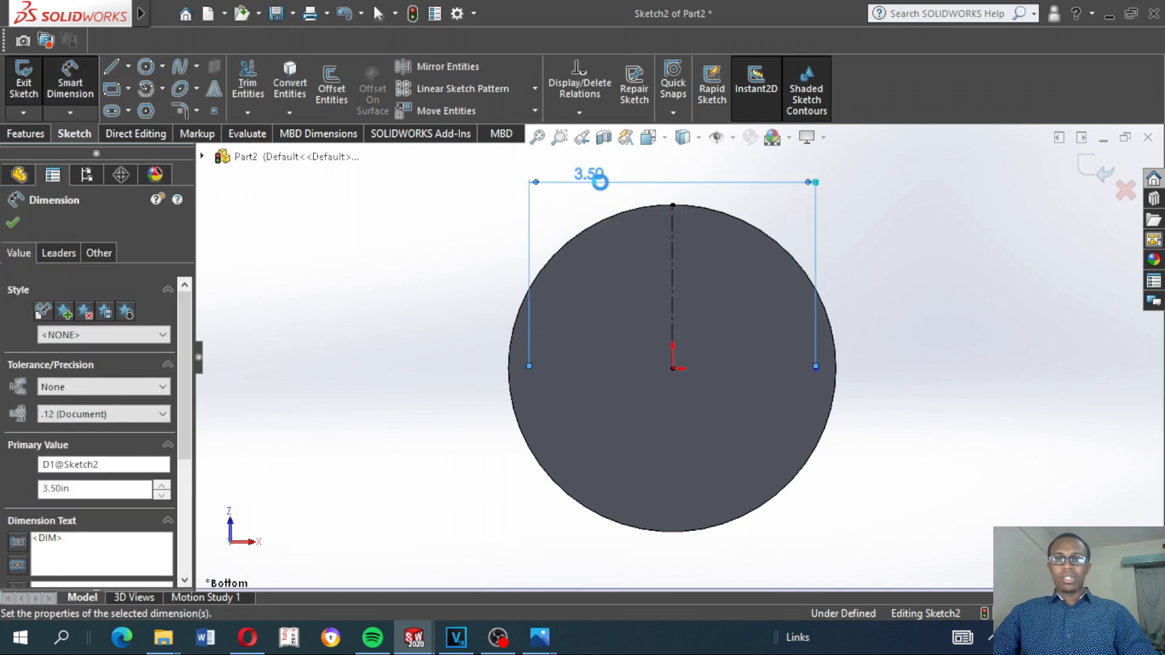
left_click(437, 277)
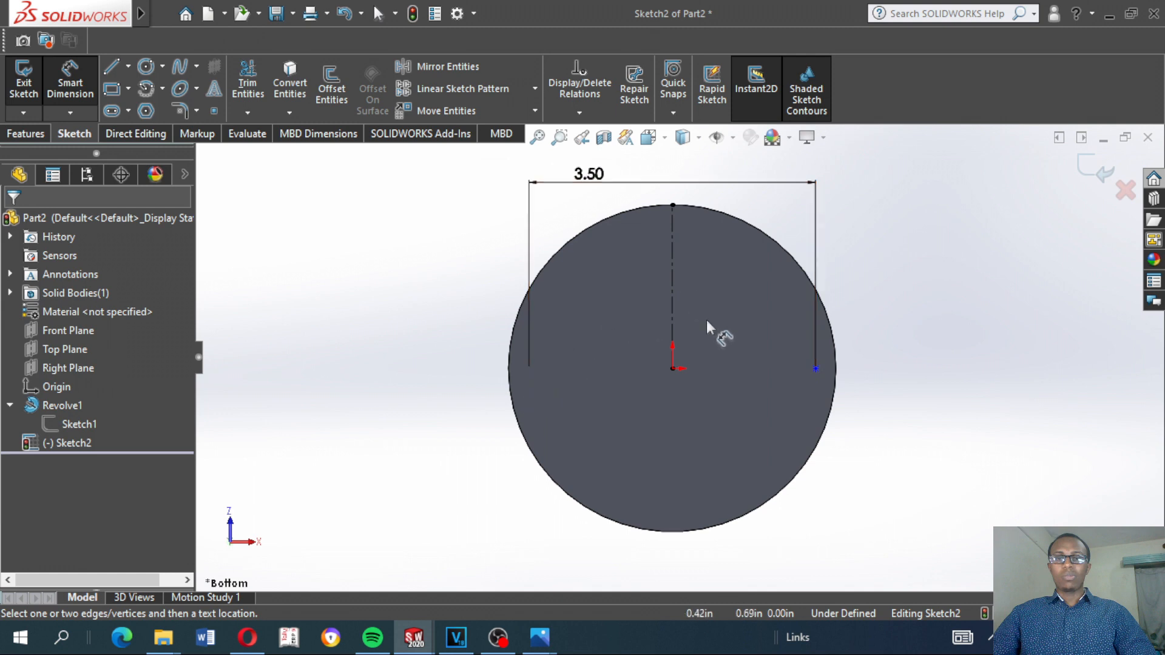
key("Escape")
Add a Horizontal relation between the sketch point and the origin
left_click(815, 370)
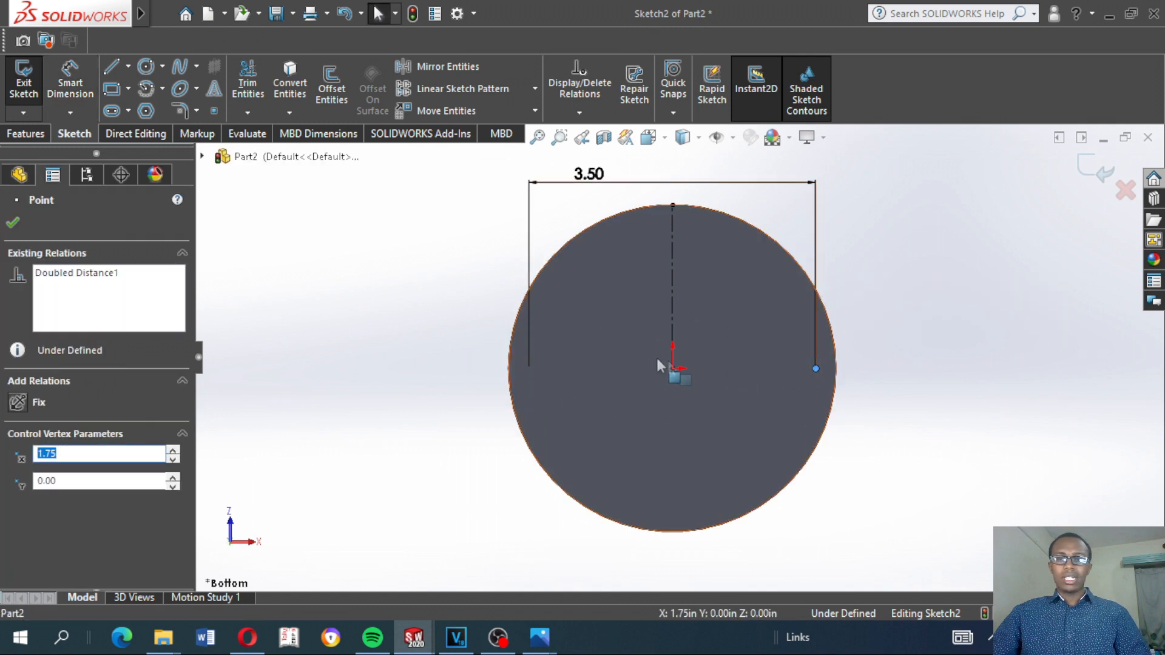
left_click(674, 368, "ctrl")
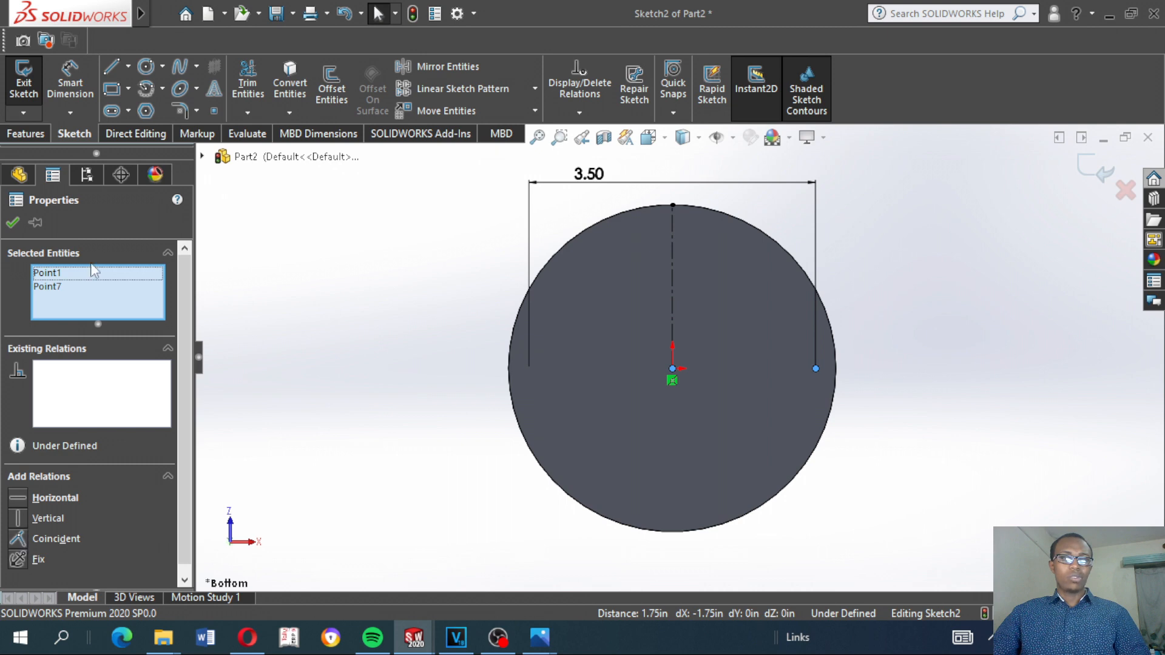
left_click(23, 496)
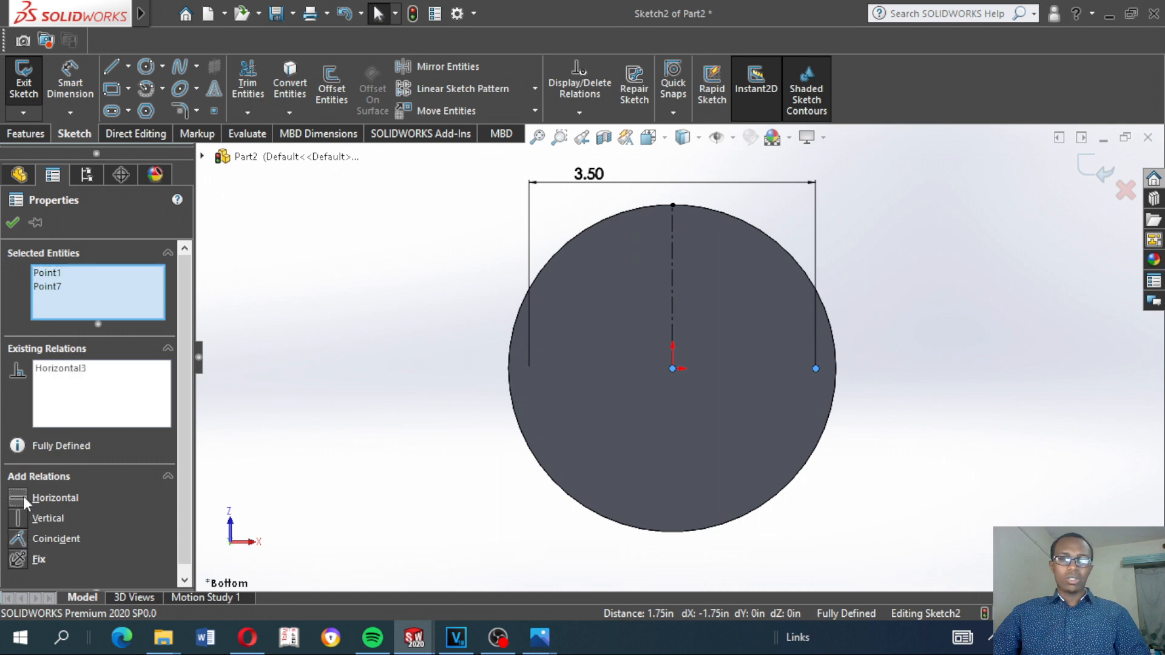
left_click(13, 225)
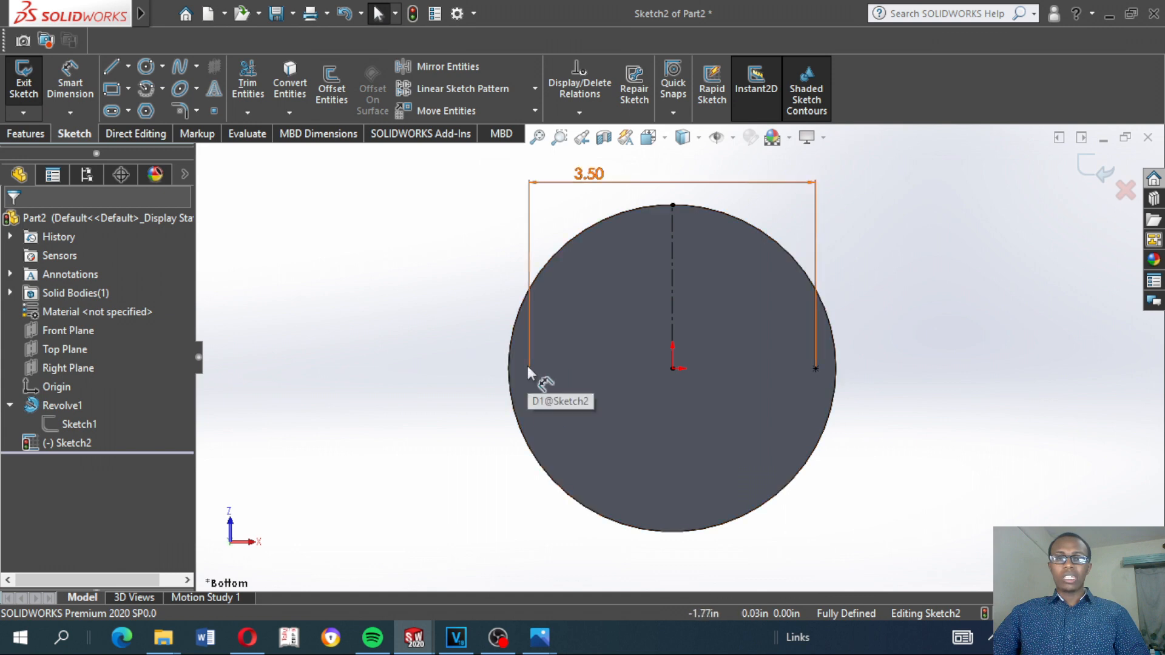
Mirror the sketch point about the vertical centerline, keeping the original as a copy
left_click(816, 368)
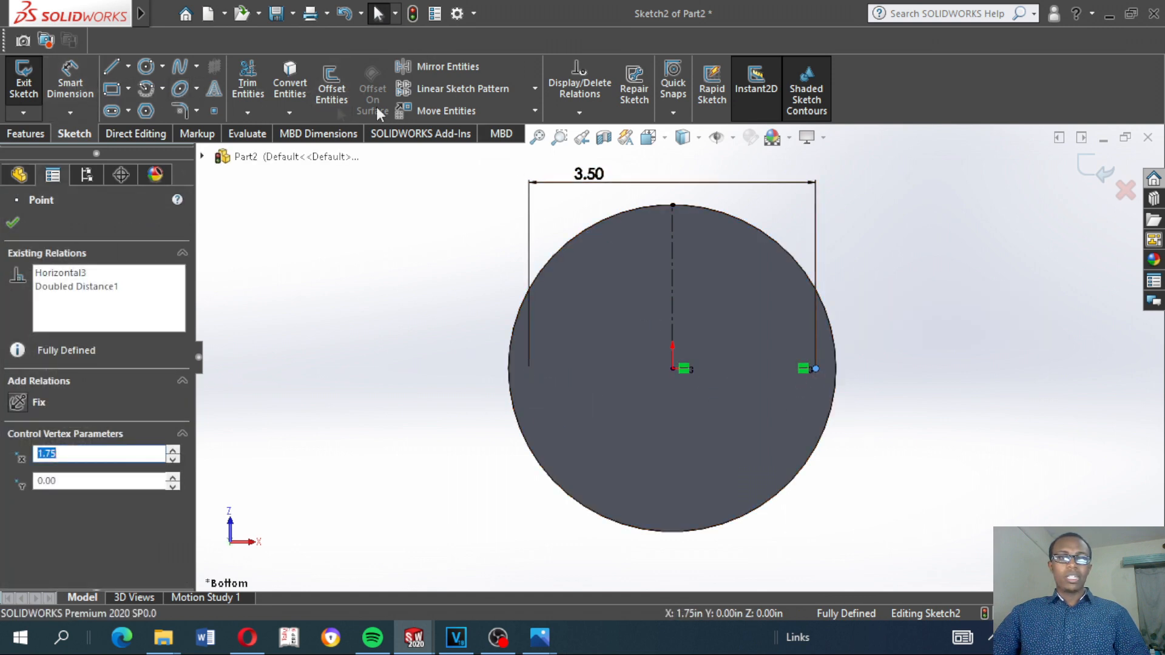
left_click(467, 68)
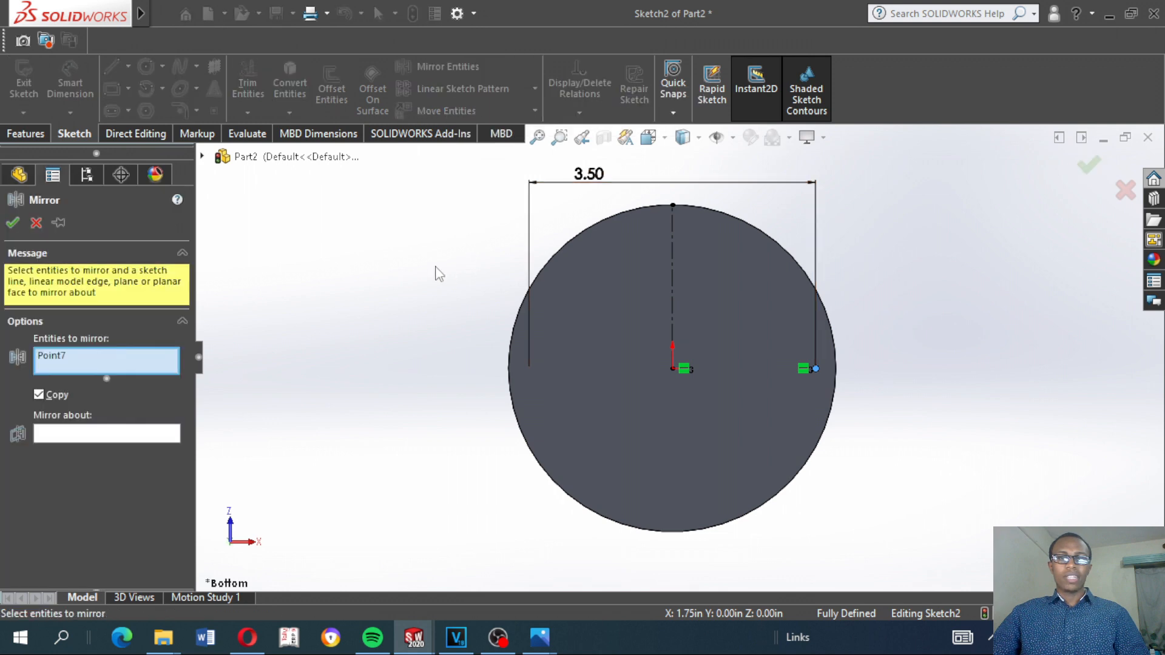
left_click(111, 435)
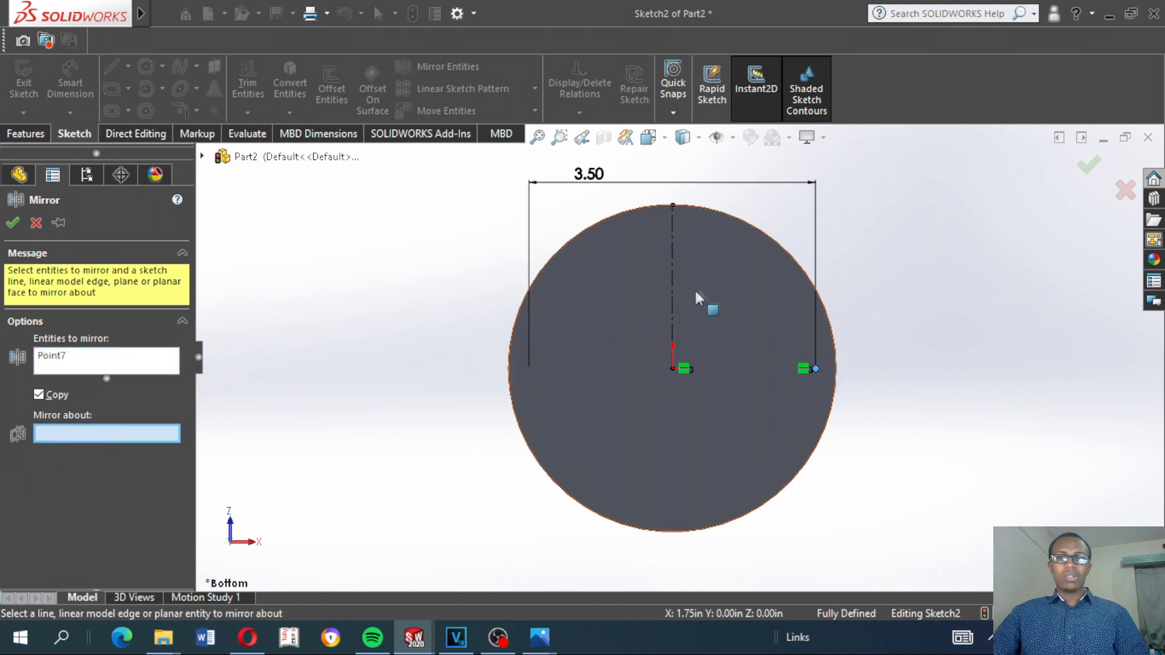
left_click(674, 263)
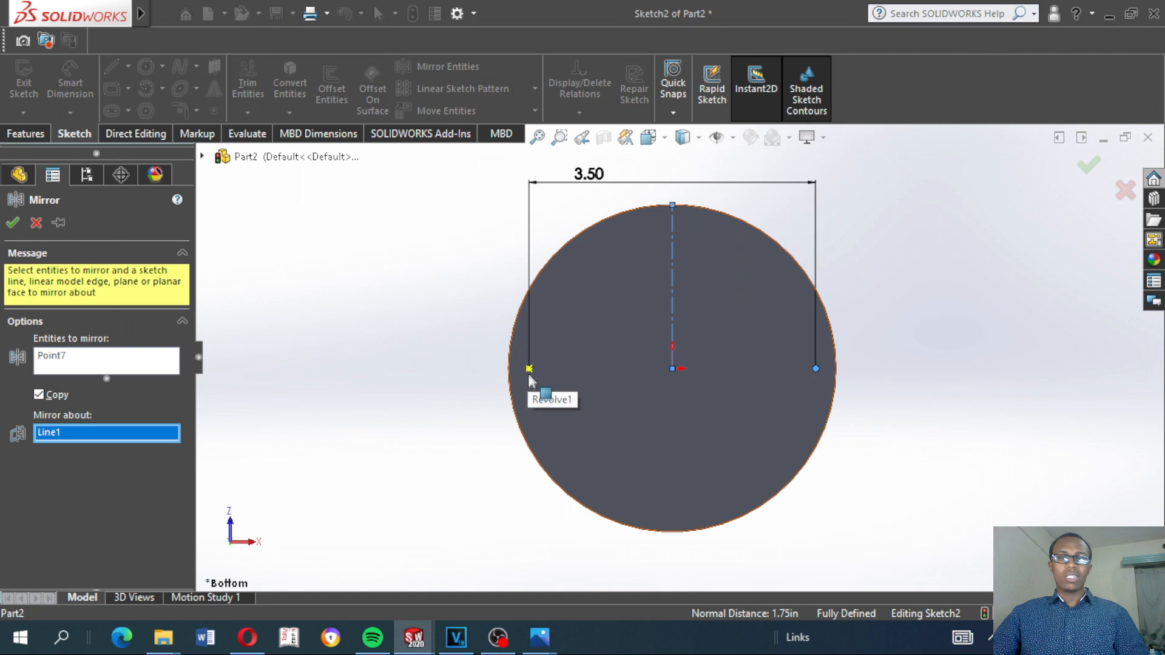
left_click(12, 223)
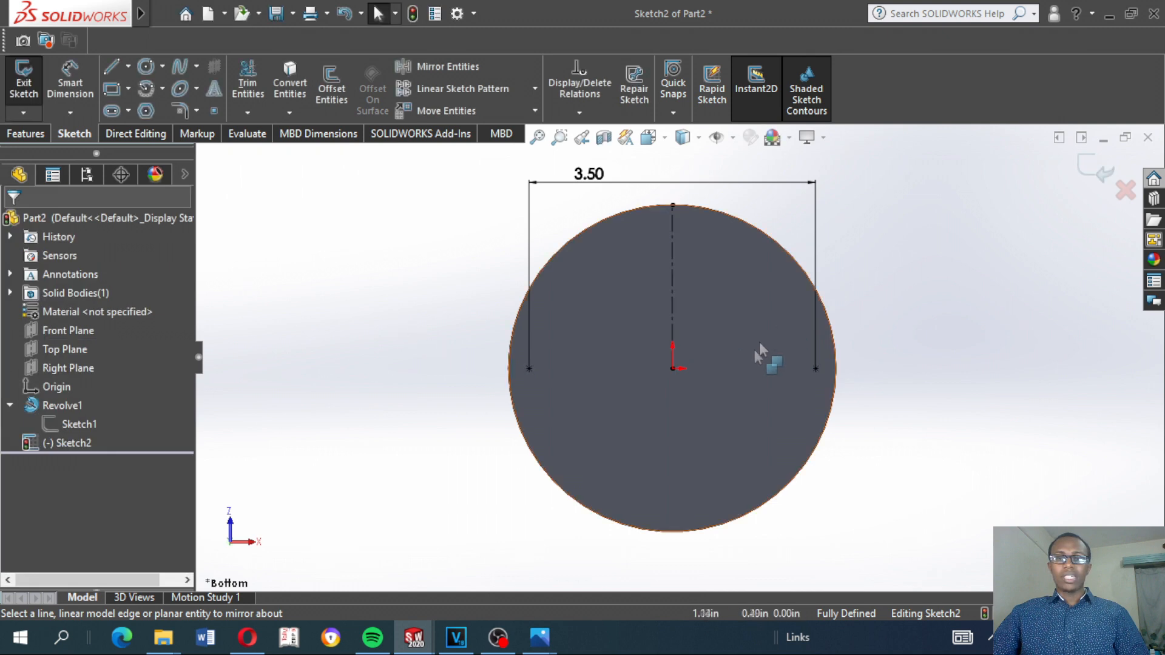
Add a sketch point at the origin and exit the bottom-face sketch
left_click(215, 110)
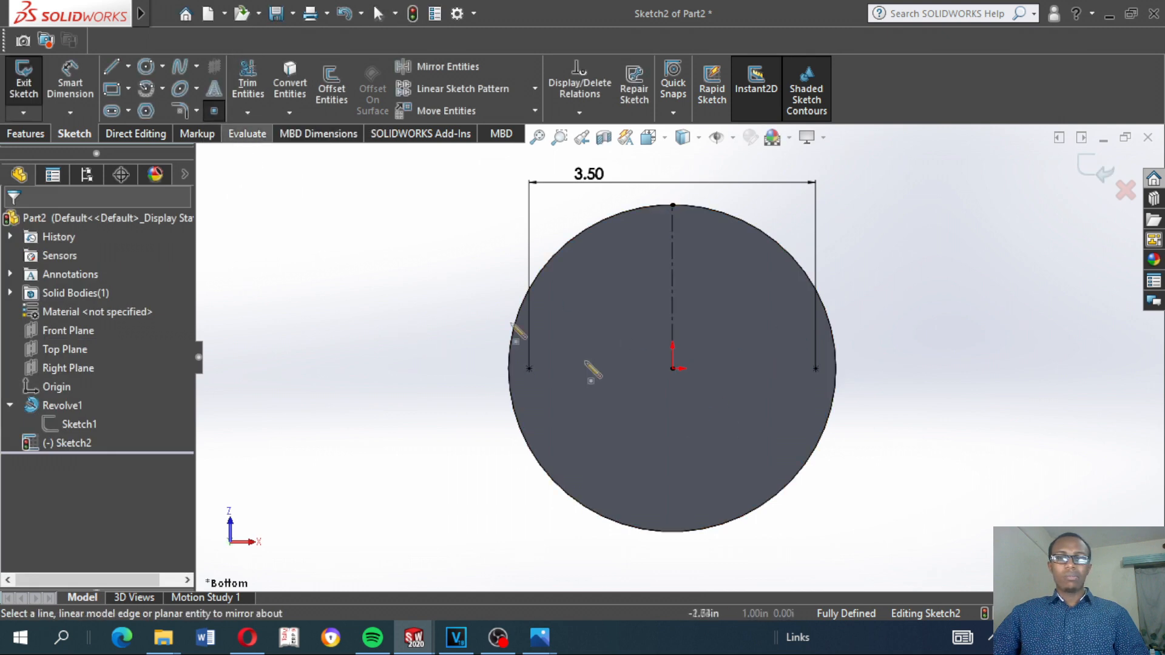
left_click(674, 369)
key("Escape")
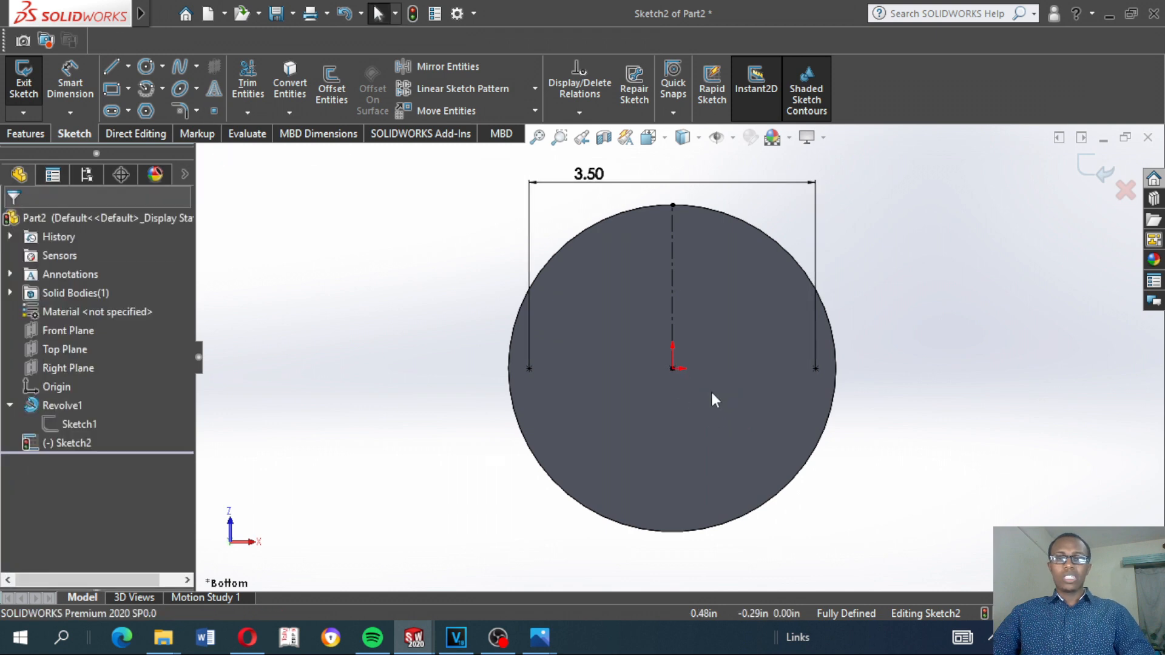
left_click(1092, 177)
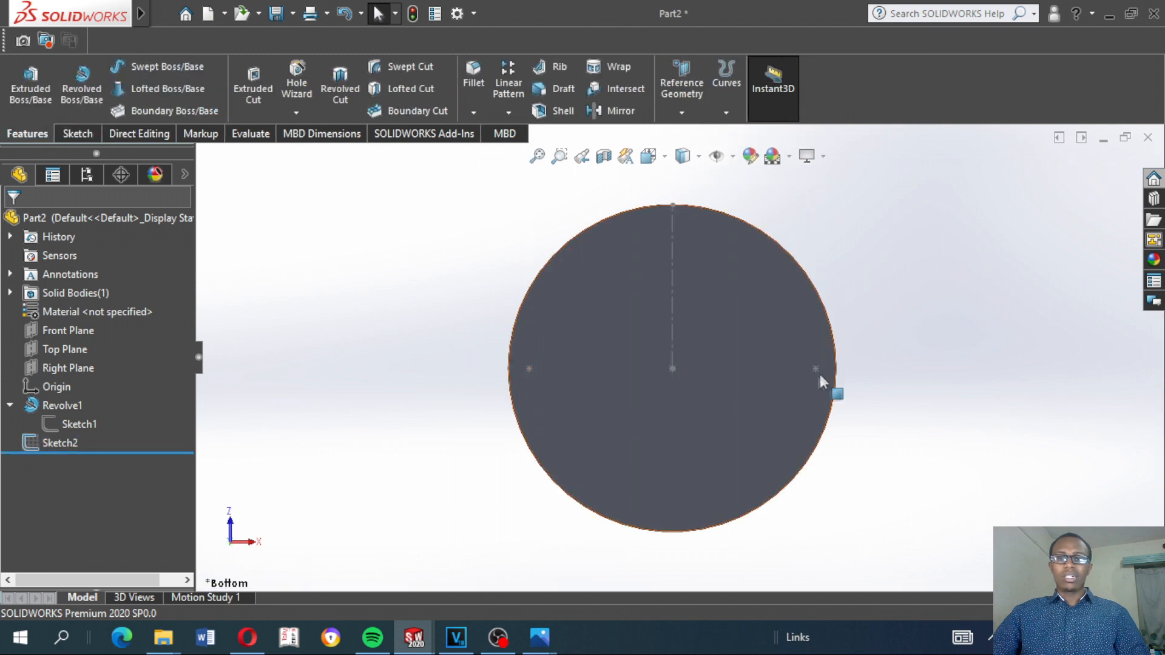
With Hole Wizard, position two holes on the bottom face at the two outer sketch points
middle_click_drag(479, 474, 460, 400)
middle_click_drag(578, 318, 569, 321)
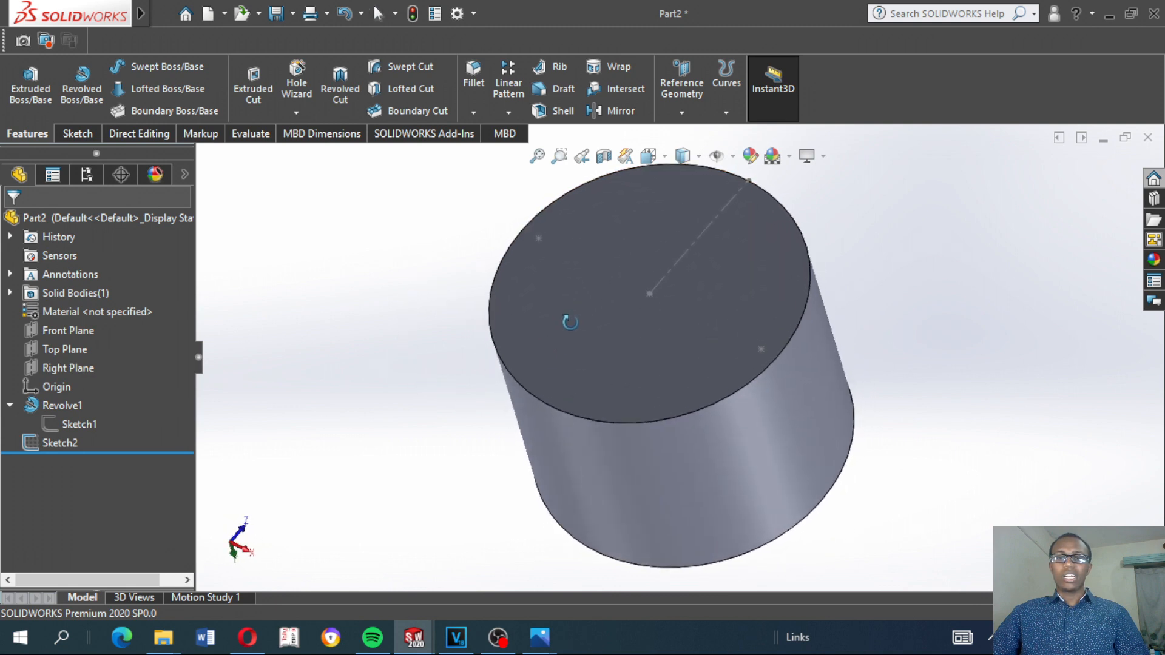
scroll(584, 318, "down", 3)
scroll(687, 257, "up", 5)
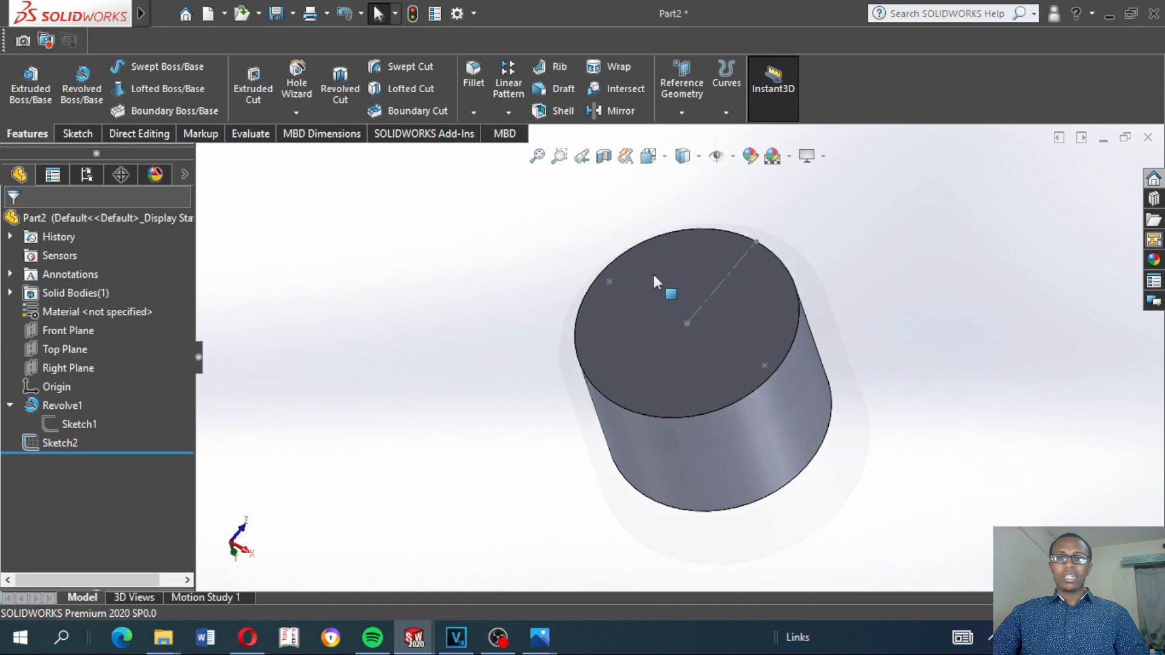
scroll(653, 274, "down", 2)
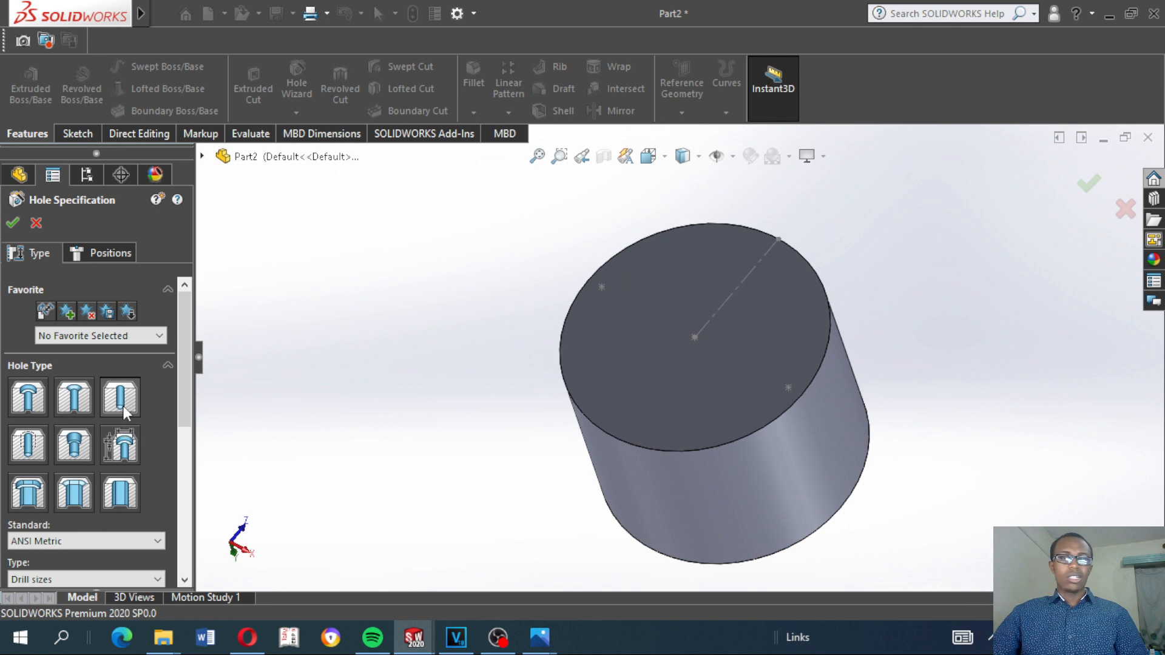
left_click(109, 253)
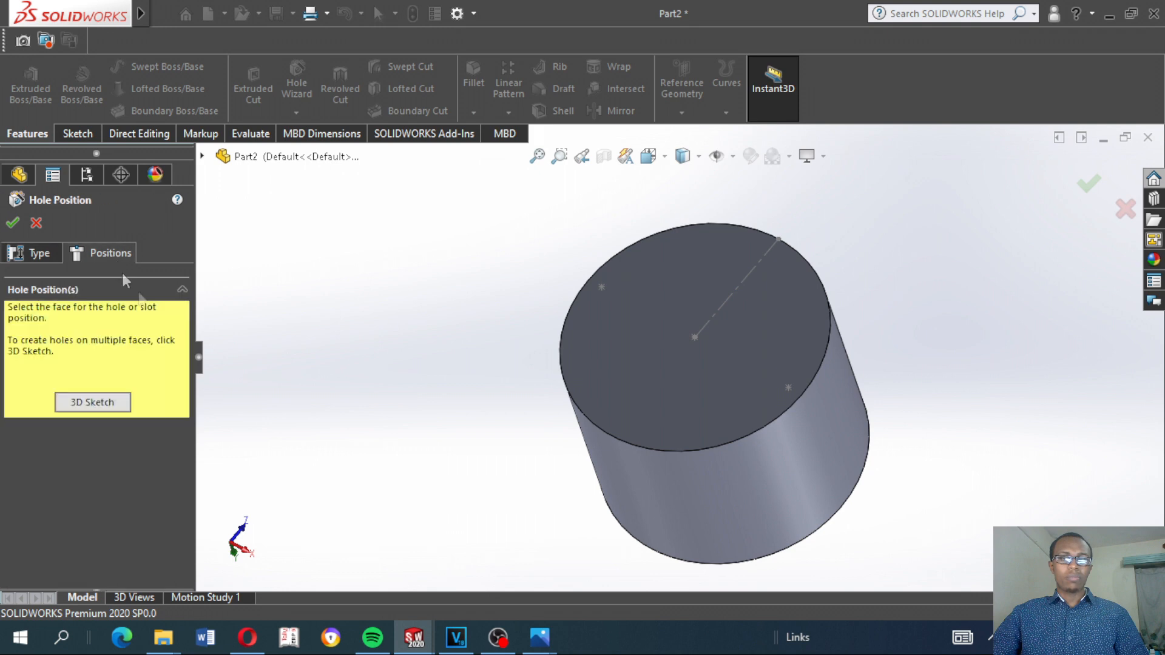
left_click(656, 300)
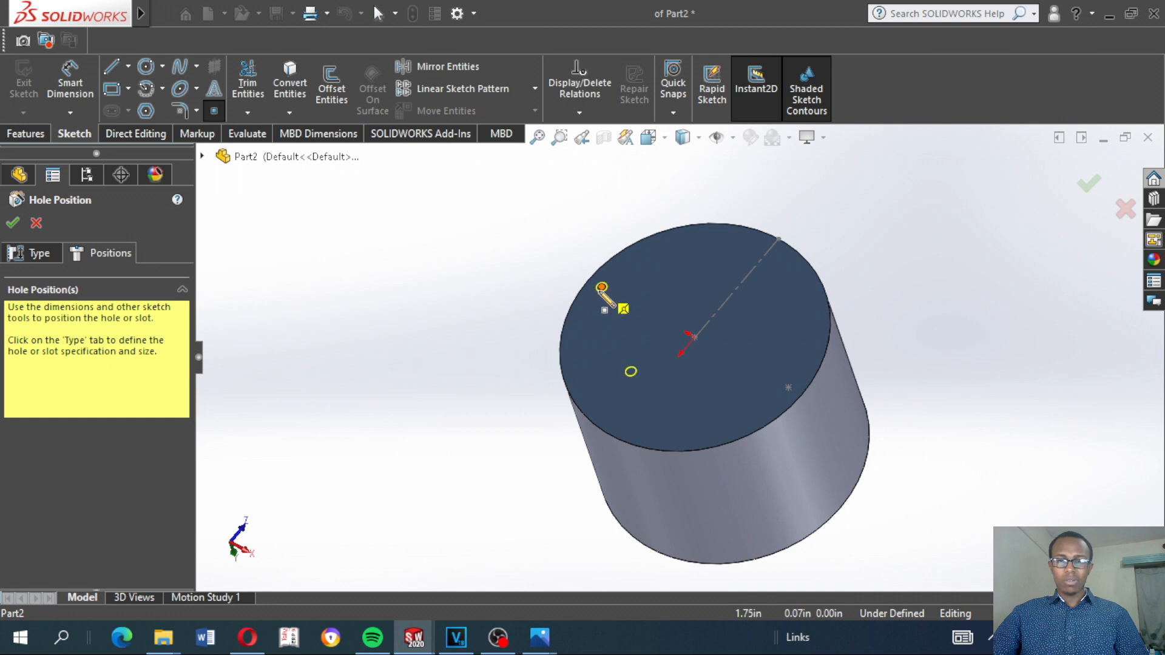
left_click(601, 287)
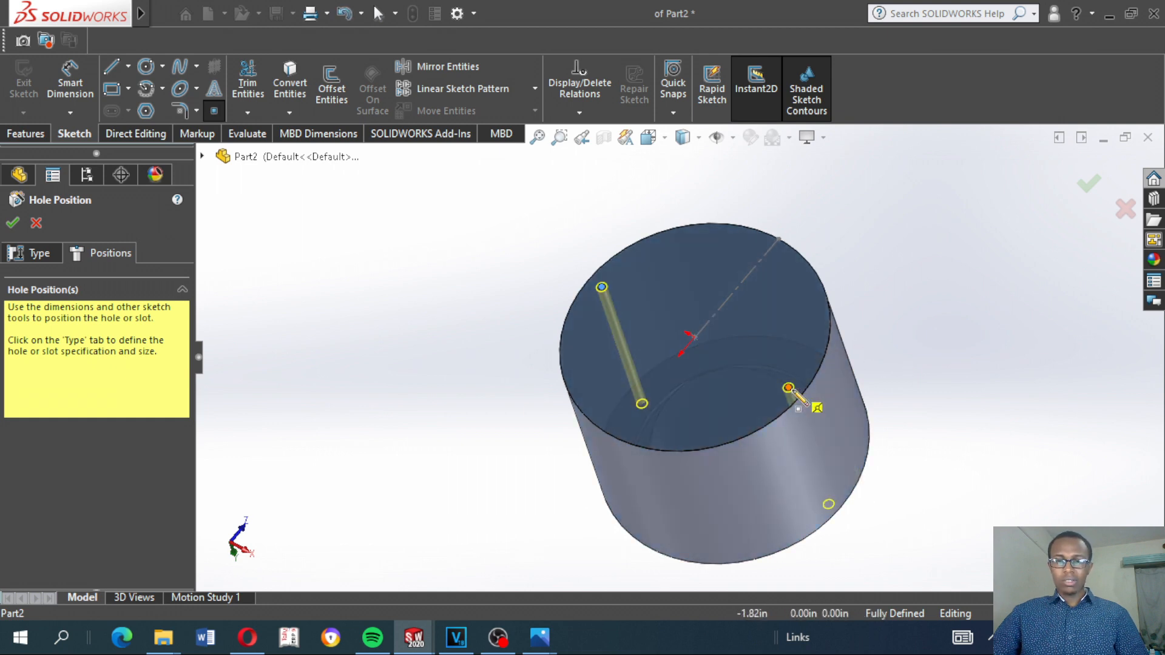
left_click(788, 388)
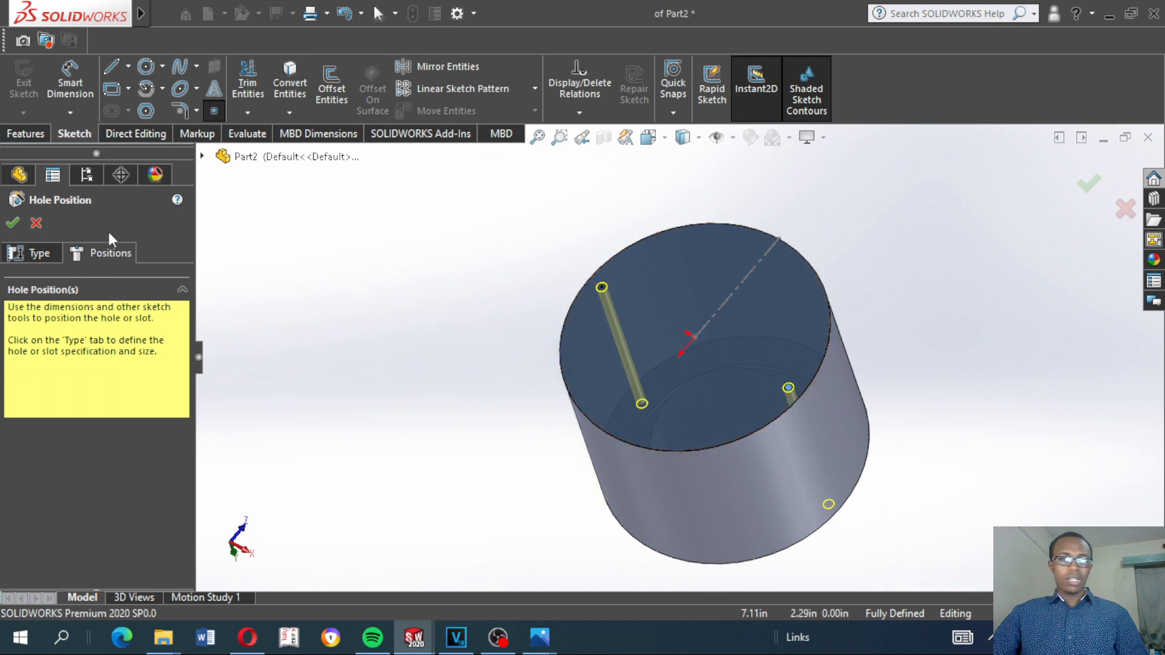
Set the two holes' type to plain Hole, using the ANSI Metric standard
left_click(39, 254)
middle_click_drag(554, 327, 559, 416)
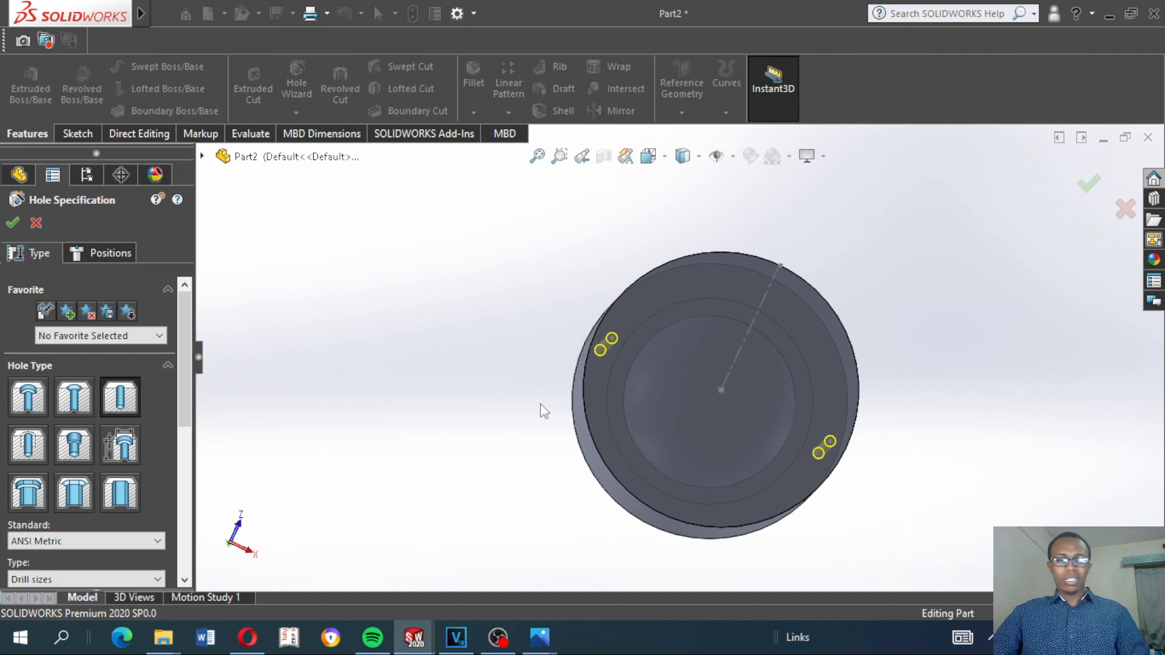
key("space")
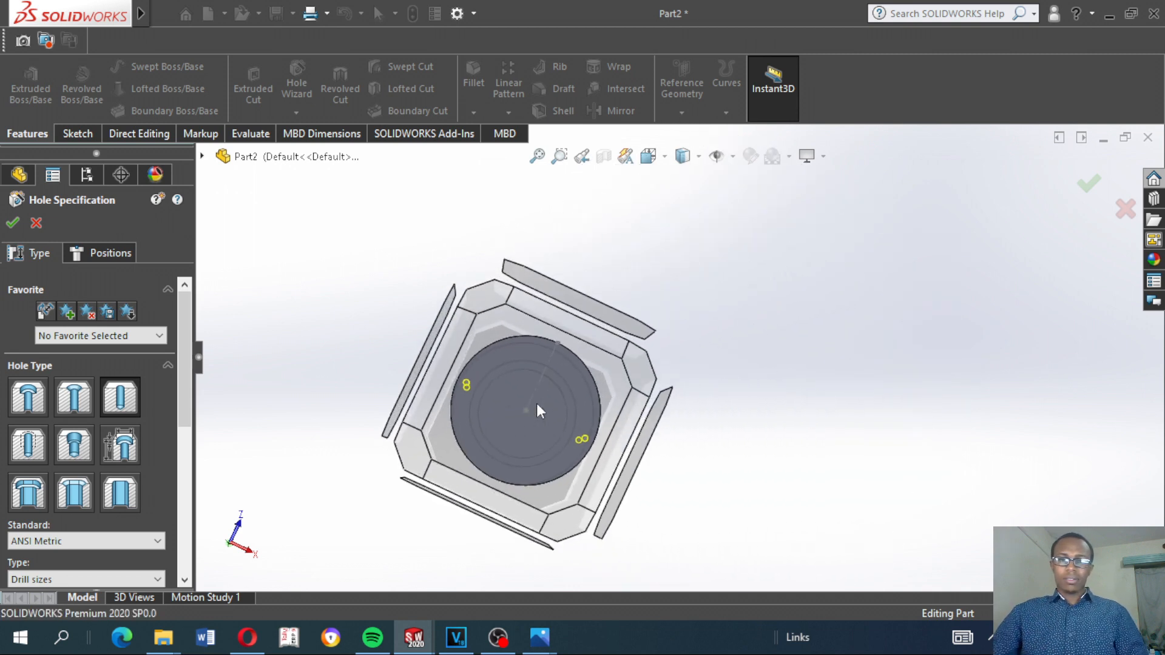
left_click(609, 373)
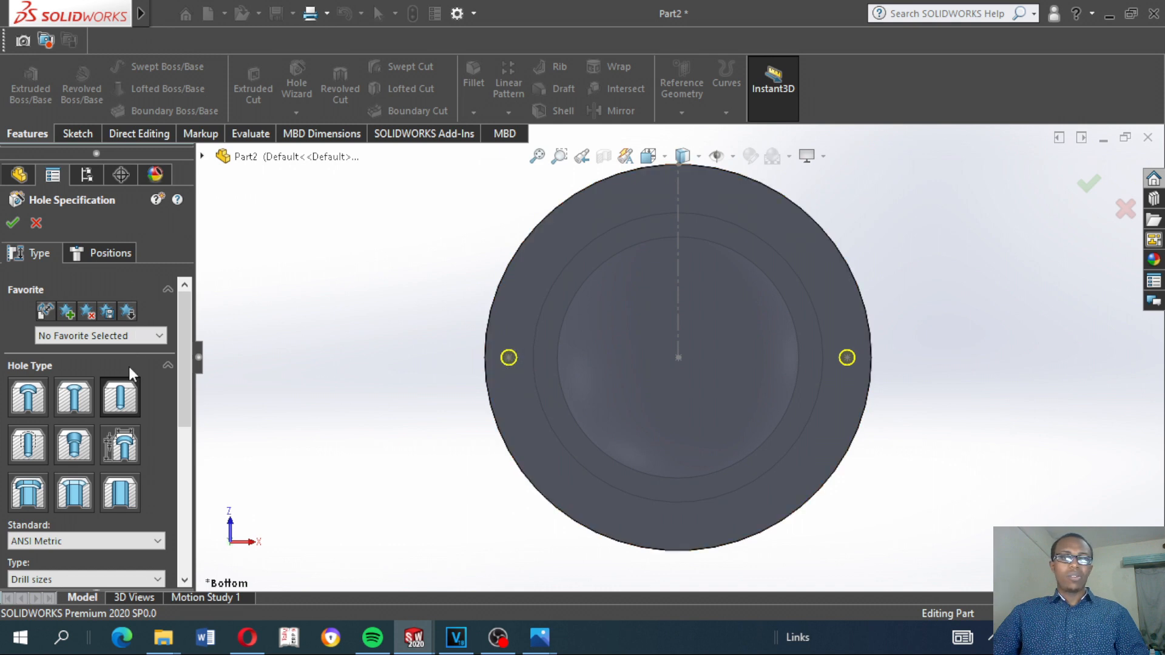
left_click(125, 408)
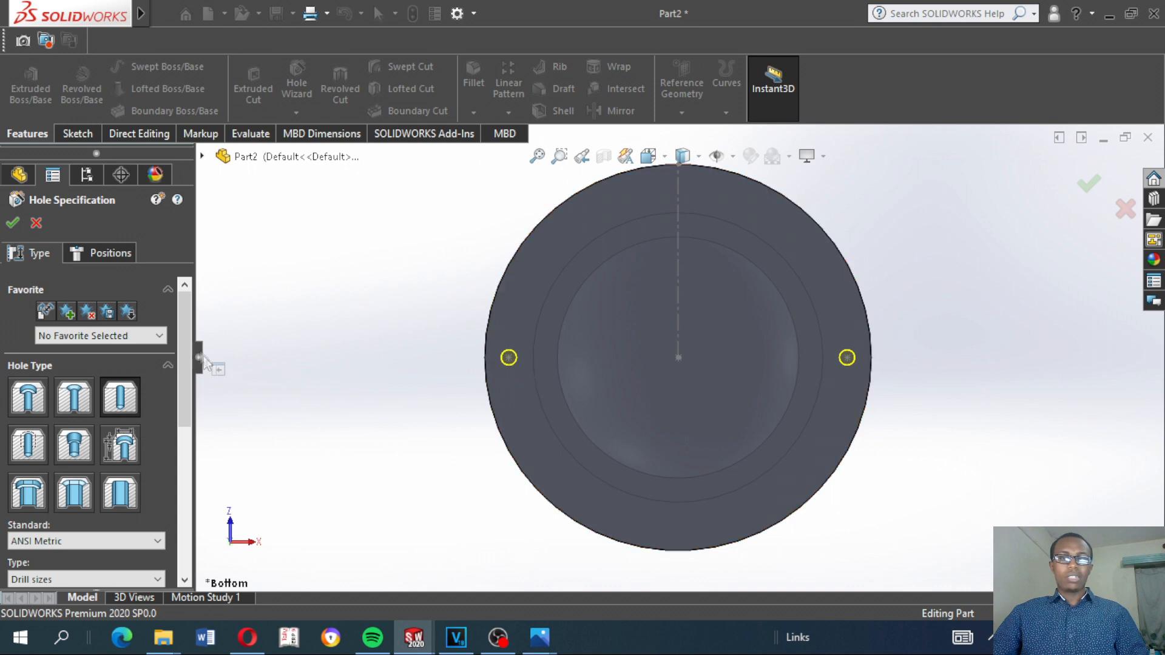
left_click_drag(185, 337, 201, 294)
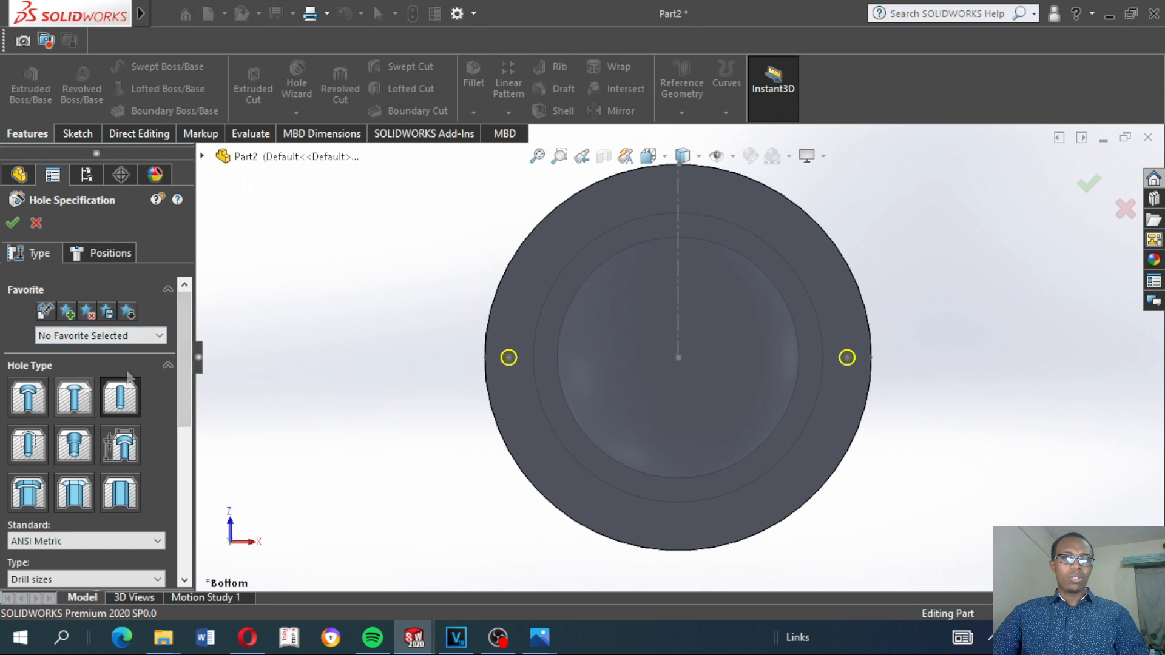
left_click_drag(185, 337, 185, 434)
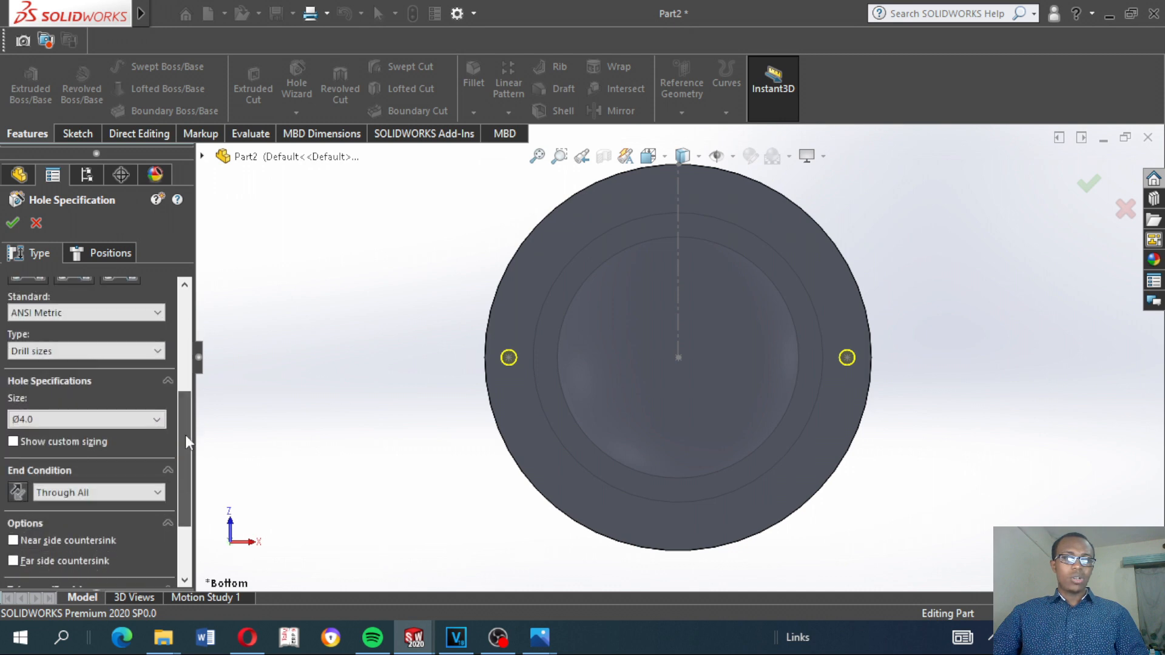
left_click(115, 314)
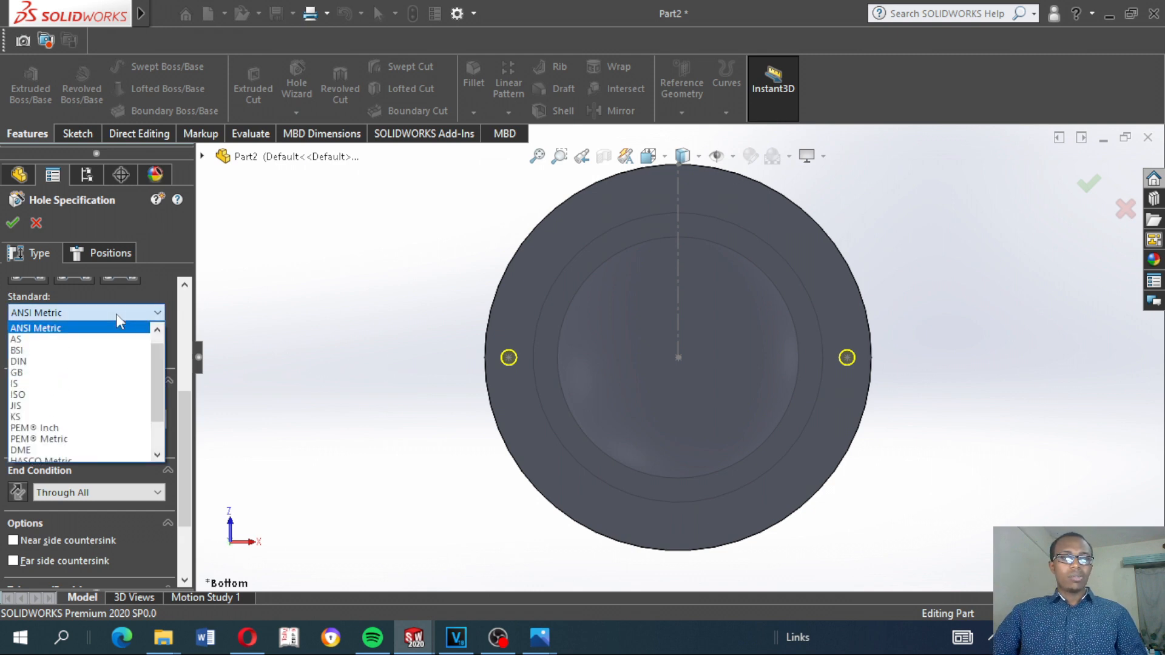
left_click(115, 315)
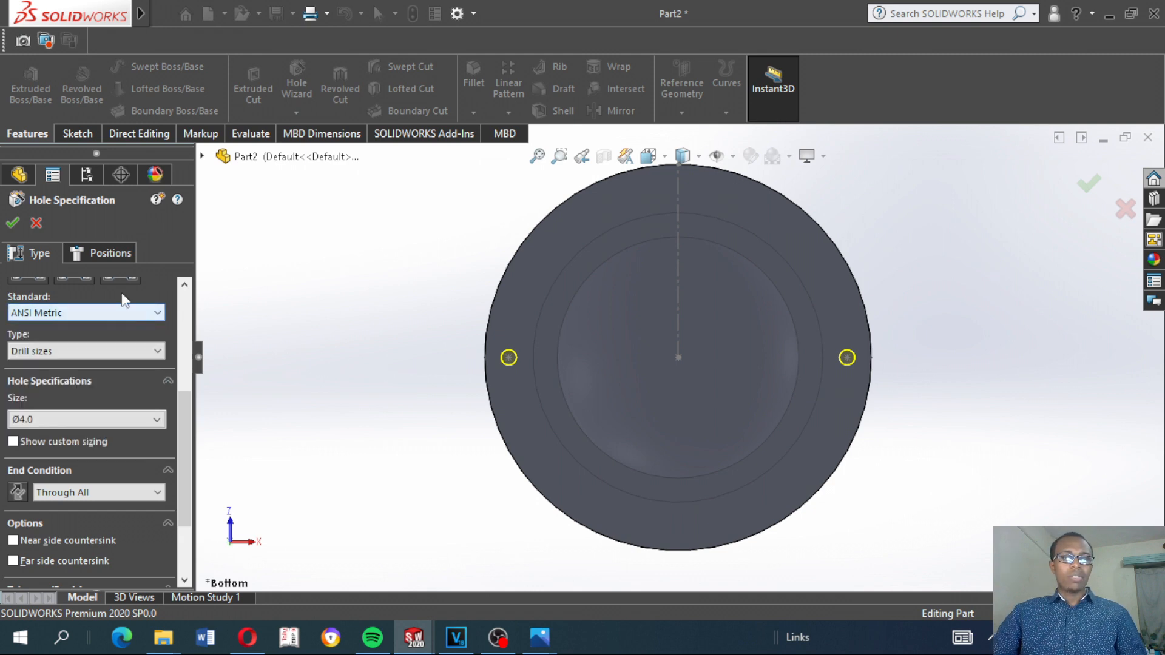
Use the Drill sizes type and set the hole size to Ø8.0
left_click(67, 357)
left_click(71, 362)
left_click(70, 422)
scroll(61, 498, "down", 4)
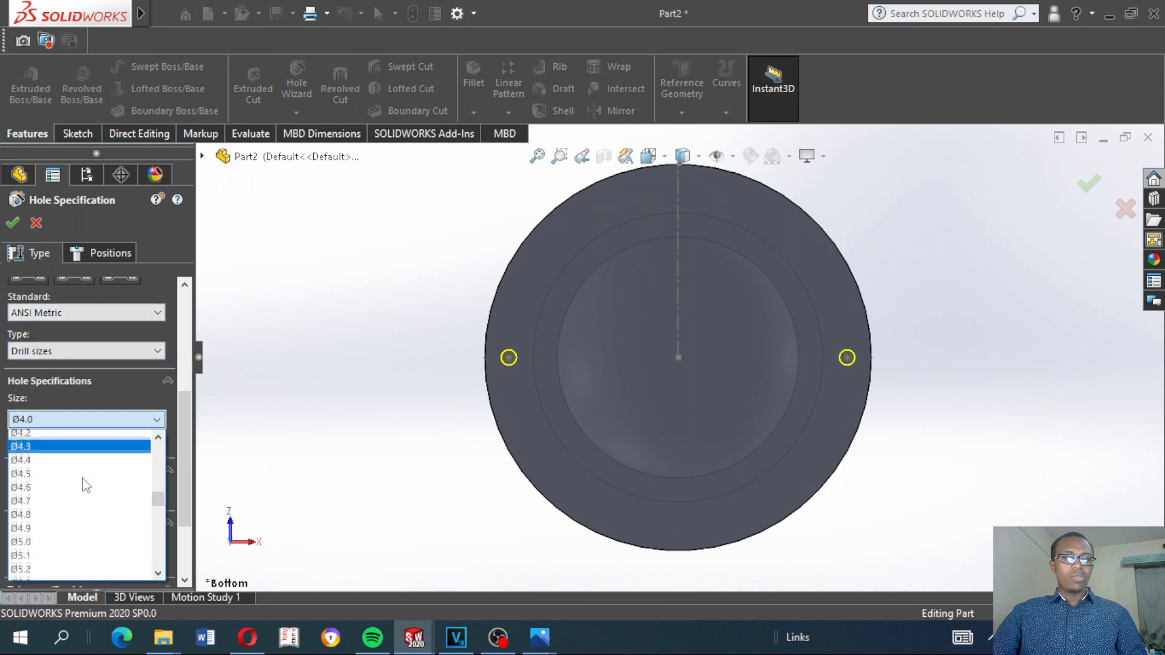
scroll(40, 510, "down", 4)
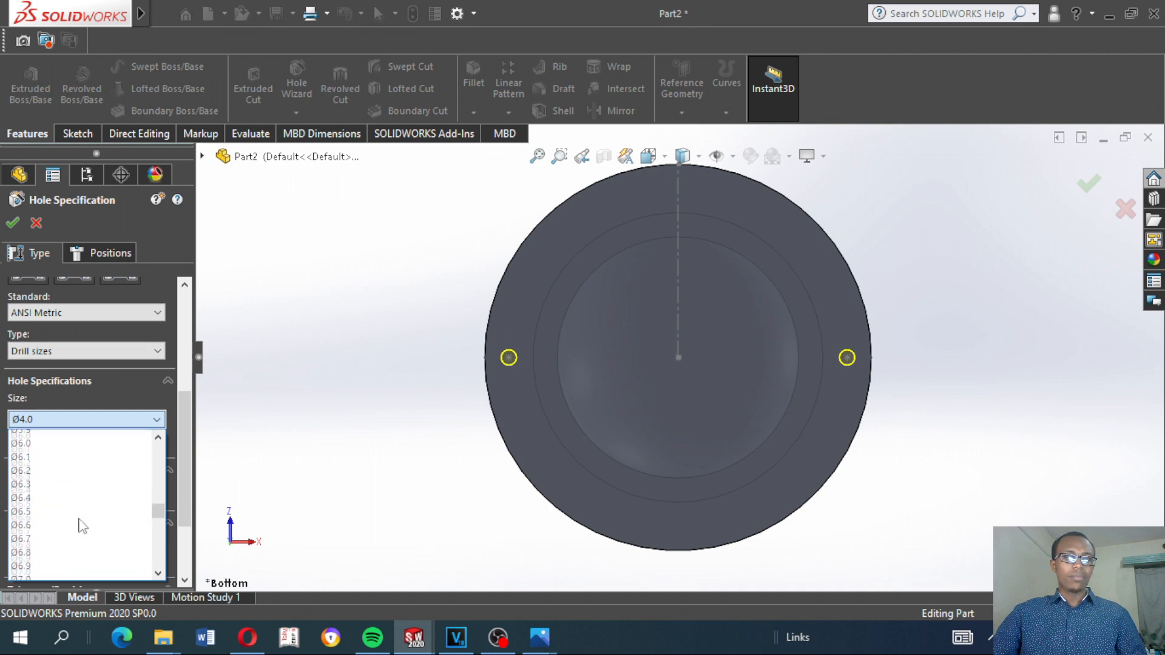
scroll(40, 534, "down", 4)
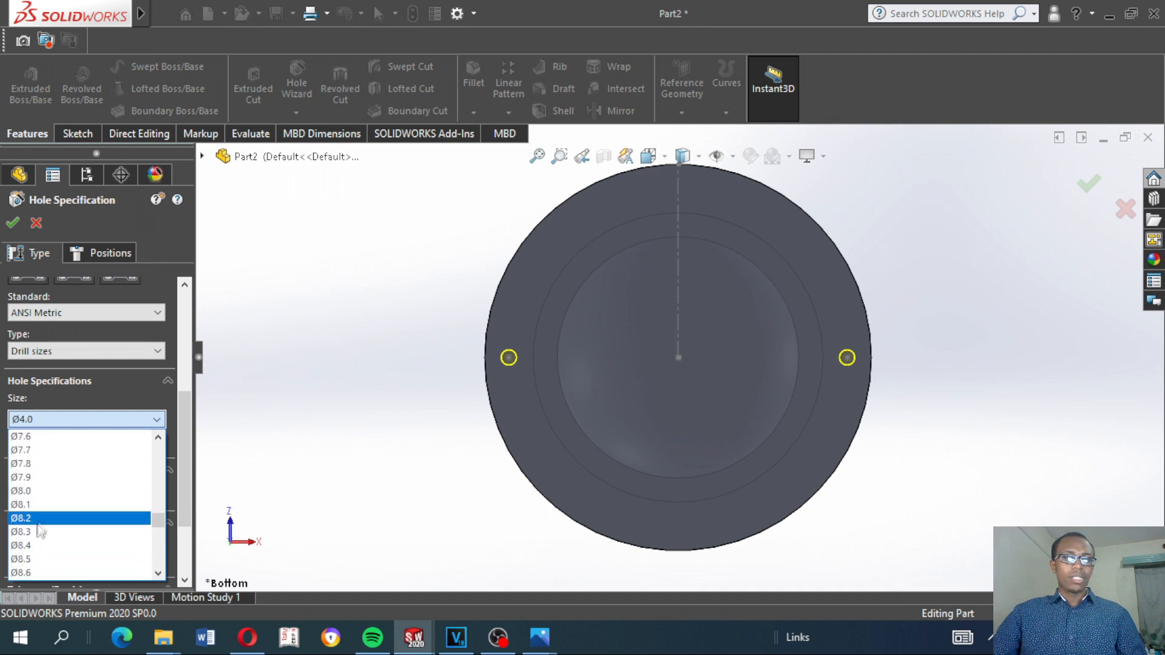
left_click(53, 491)
scroll(66, 493, "down", 1)
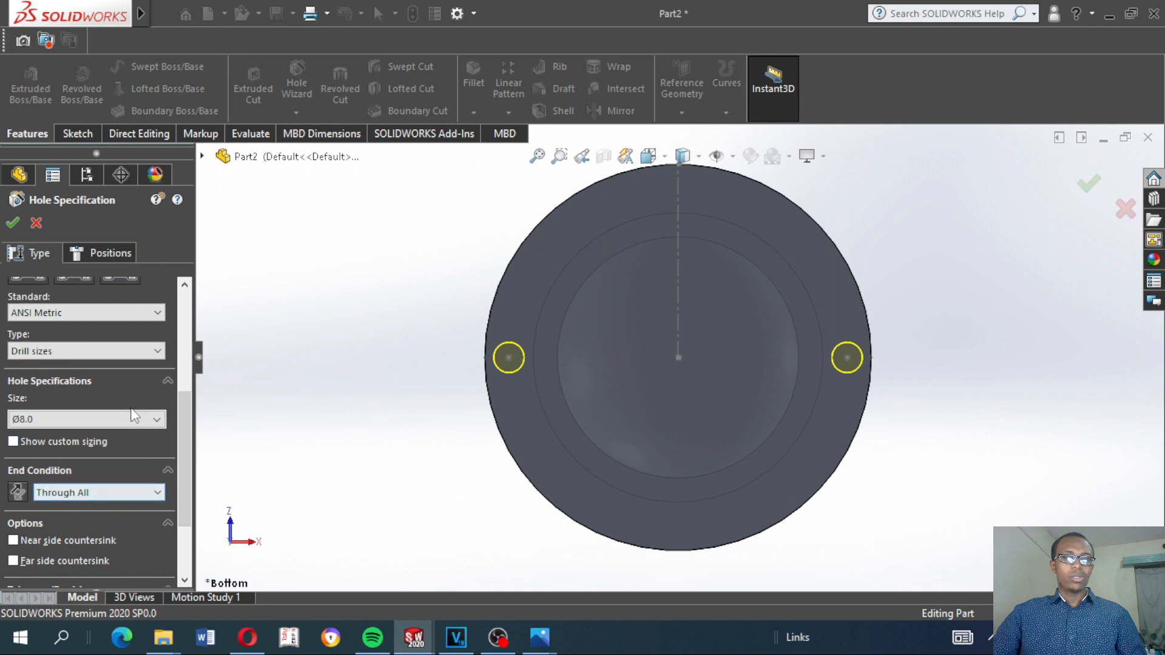
Set the end condition to Through All and create the two outer holes
left_click(91, 495)
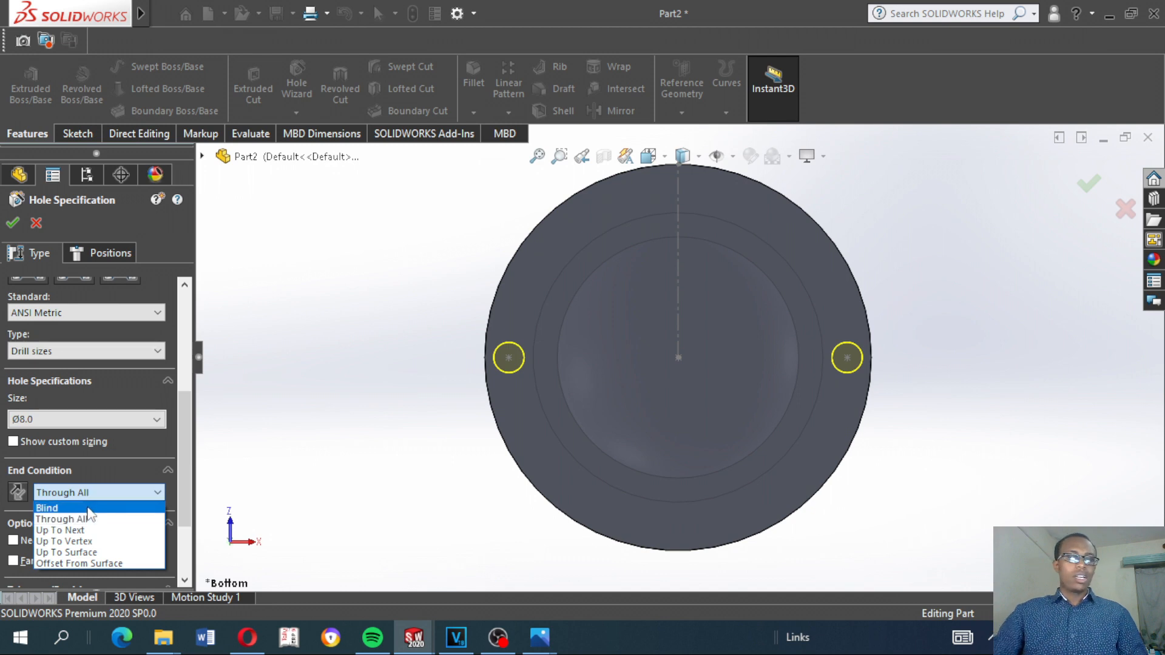
left_click(88, 521)
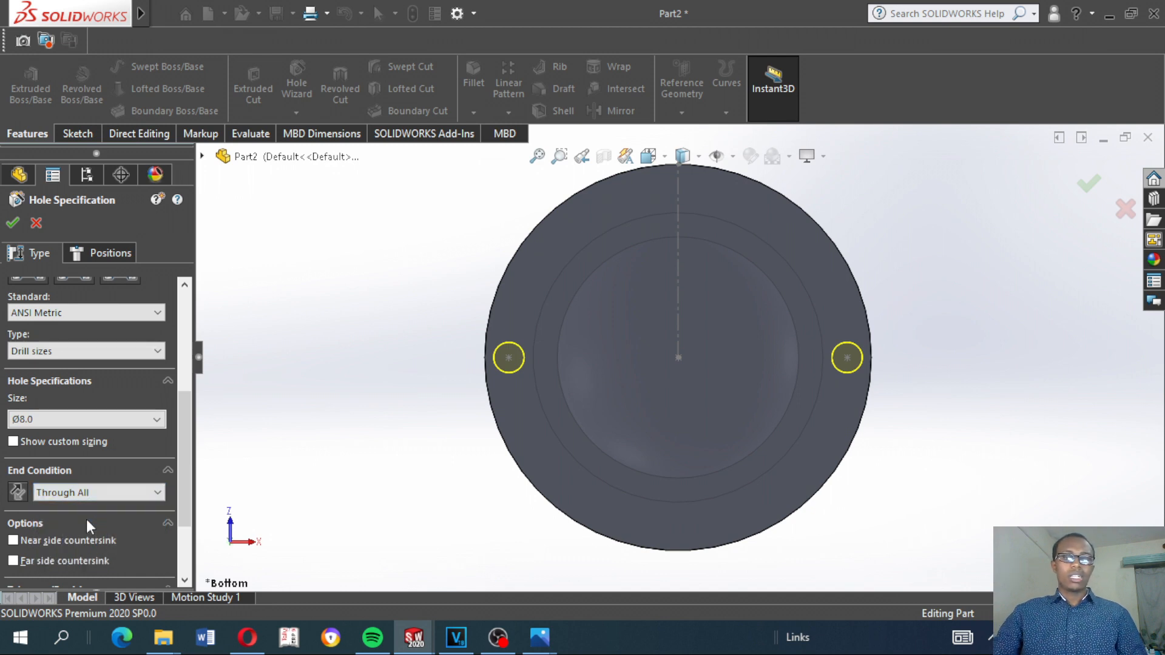
middle_click_drag(485, 398, 589, 417)
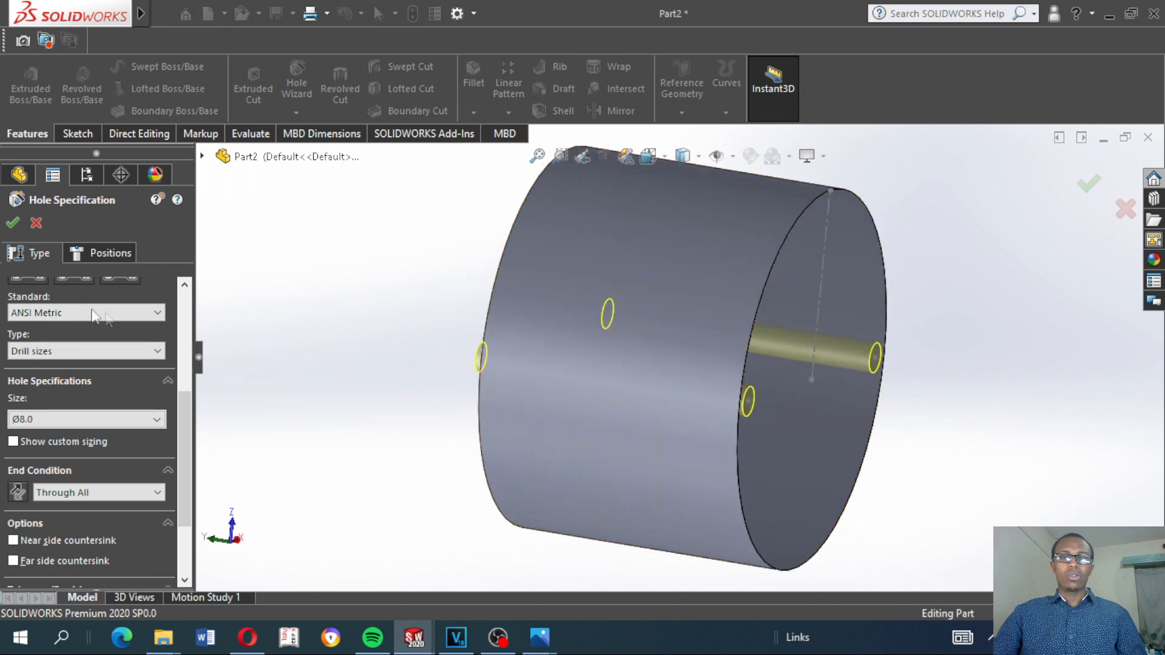
left_click(15, 224)
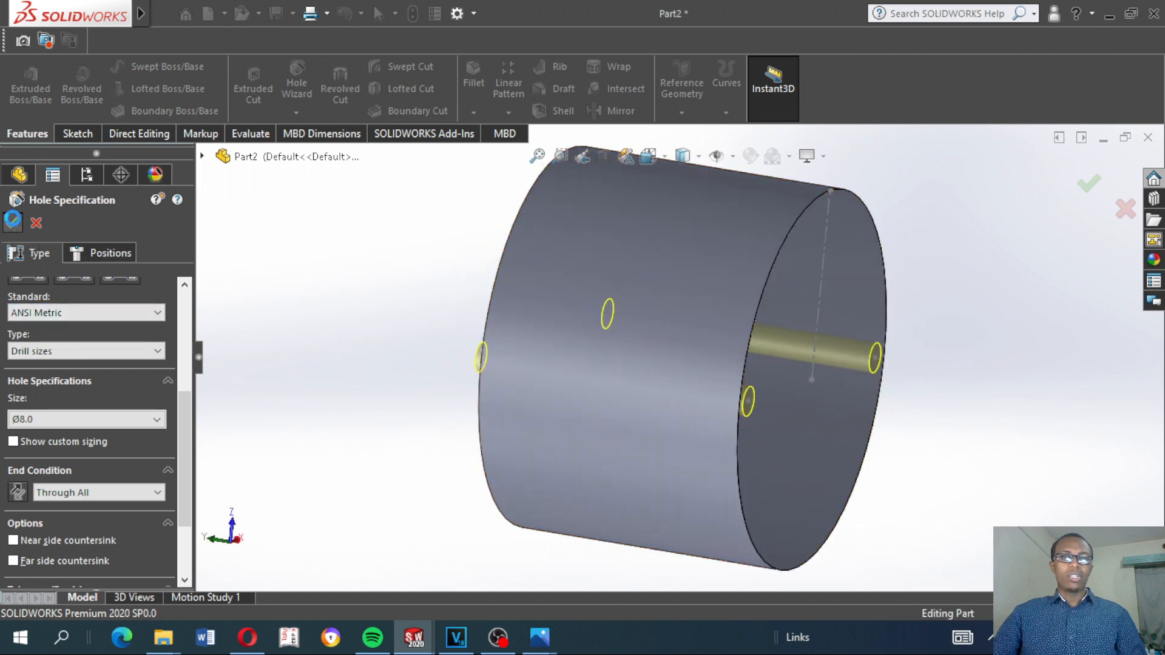
left_click(376, 273)
Start another Hole Wizard plain hole and position it on the bottom face at the central sketch point
mouse_move(403, 312)
middle_mouse_down()
mouse_move(323, 250)
mouse_move(304, 275)
mouse_move(325, 265)
mouse_move(310, 260)
mouse_move(292, 277)
mouse_move(304, 291)
middle_mouse_up()
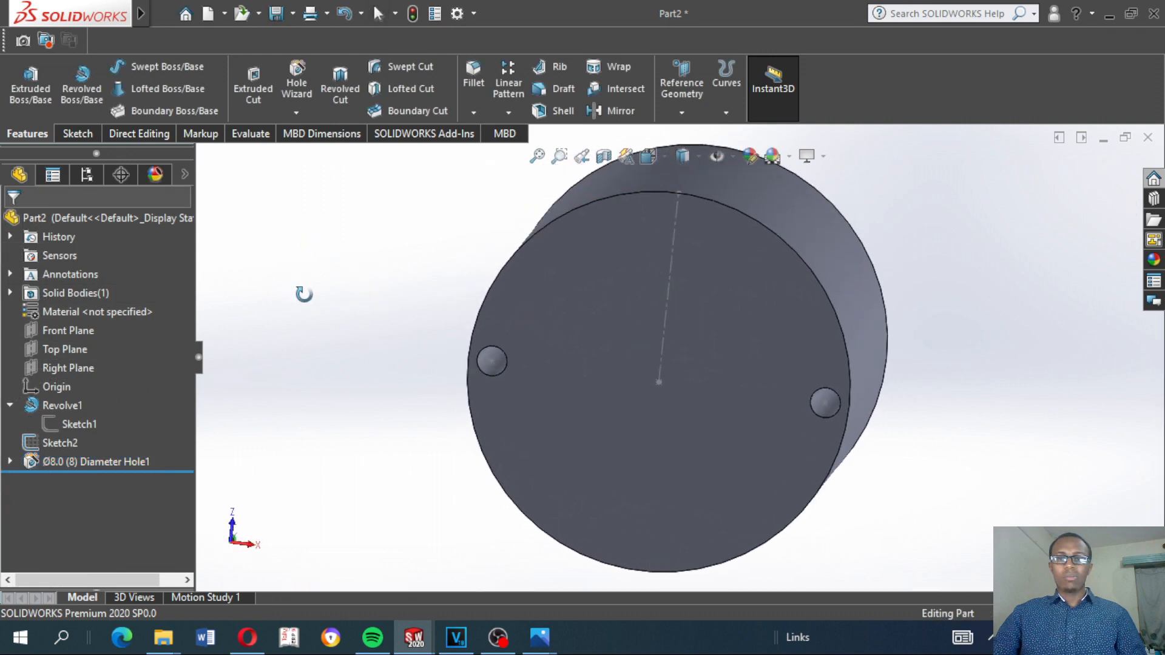
scroll(548, 392, "down", 2)
scroll(616, 395, "up", 5)
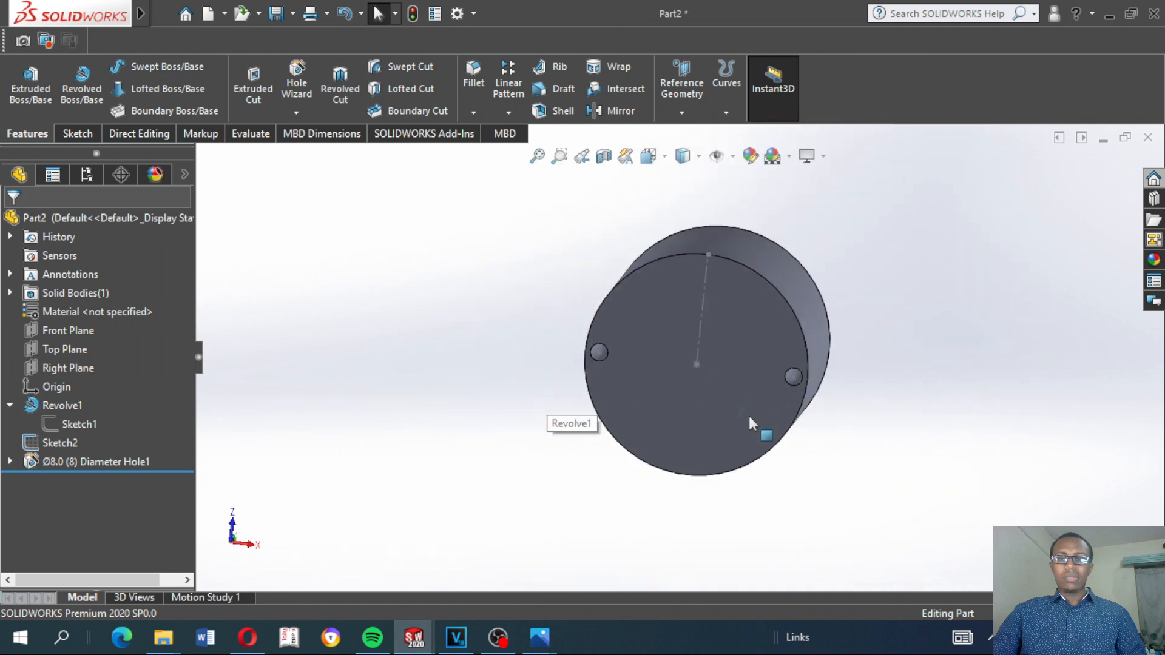
left_click(633, 423)
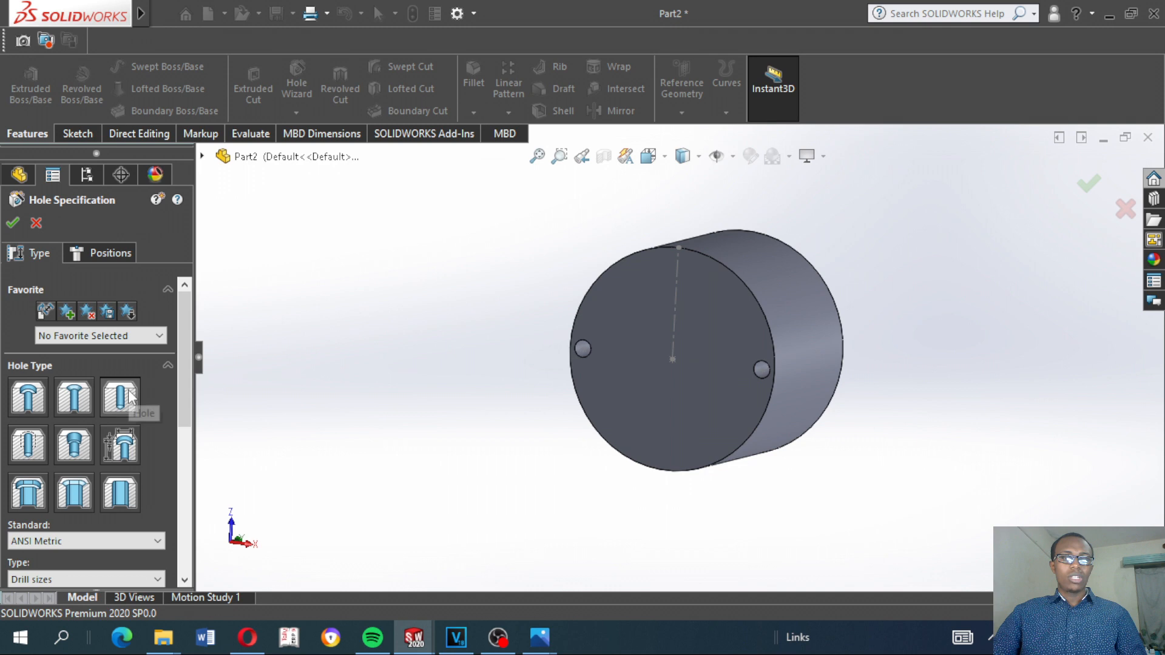
left_click(110, 252)
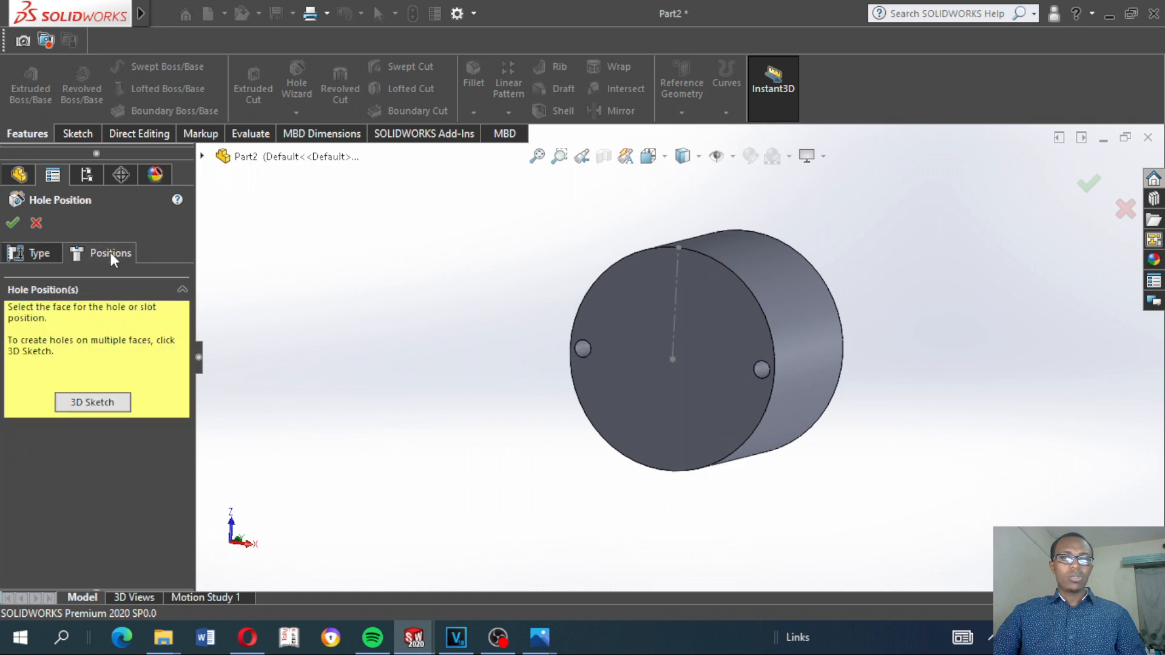
left_click(672, 378)
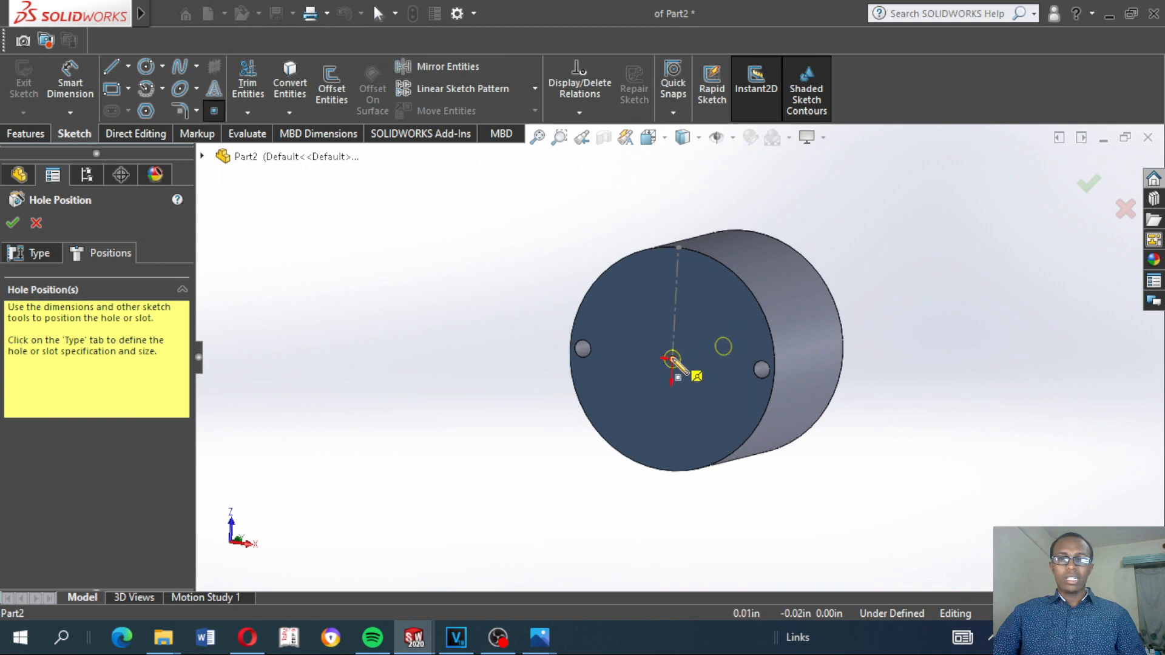
left_click(672, 360)
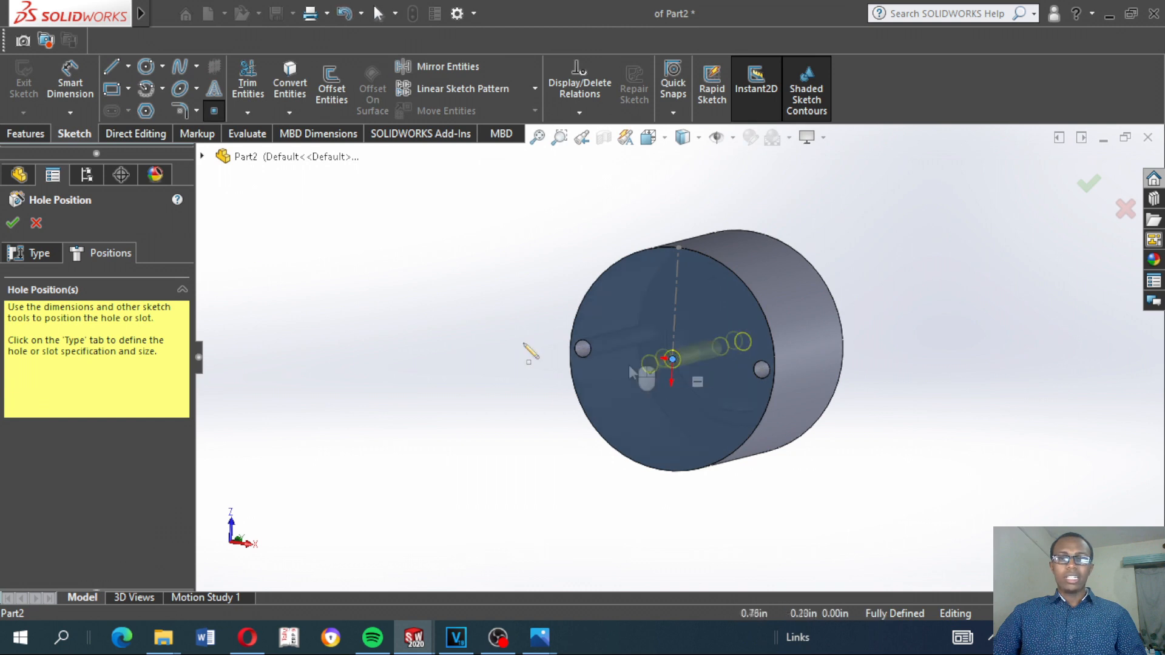
Set the central hole's drill size to Ø4.0, keep the Through All end condition, and create the hole
left_click(48, 252)
scroll(182, 364, "down", 5)
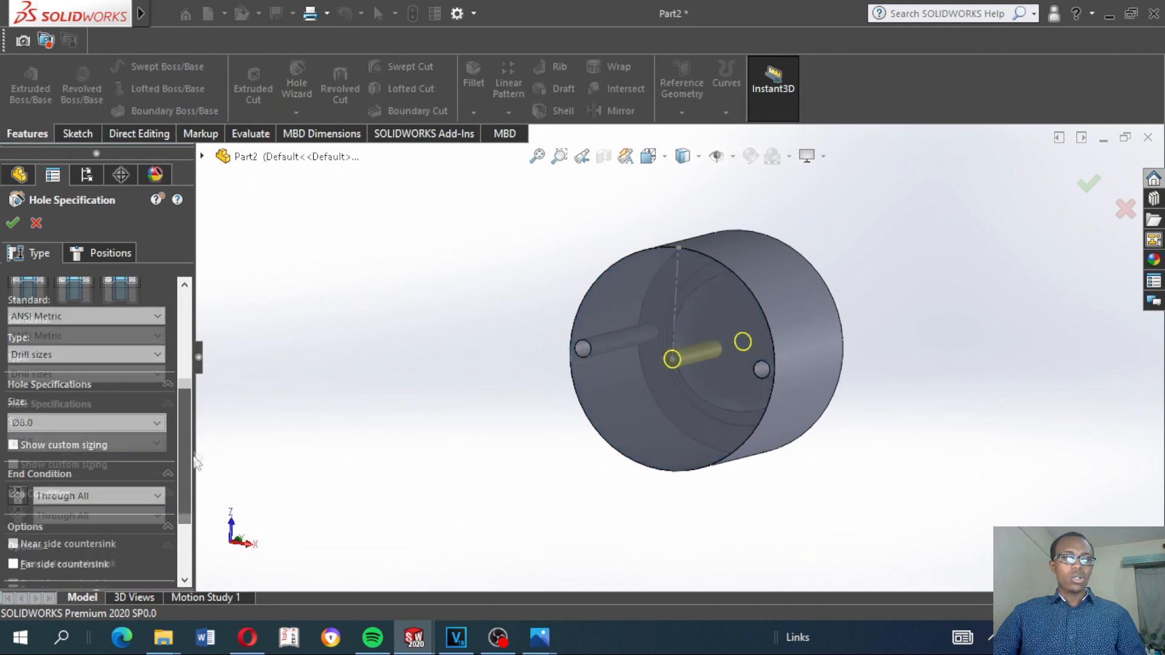
left_click(59, 405)
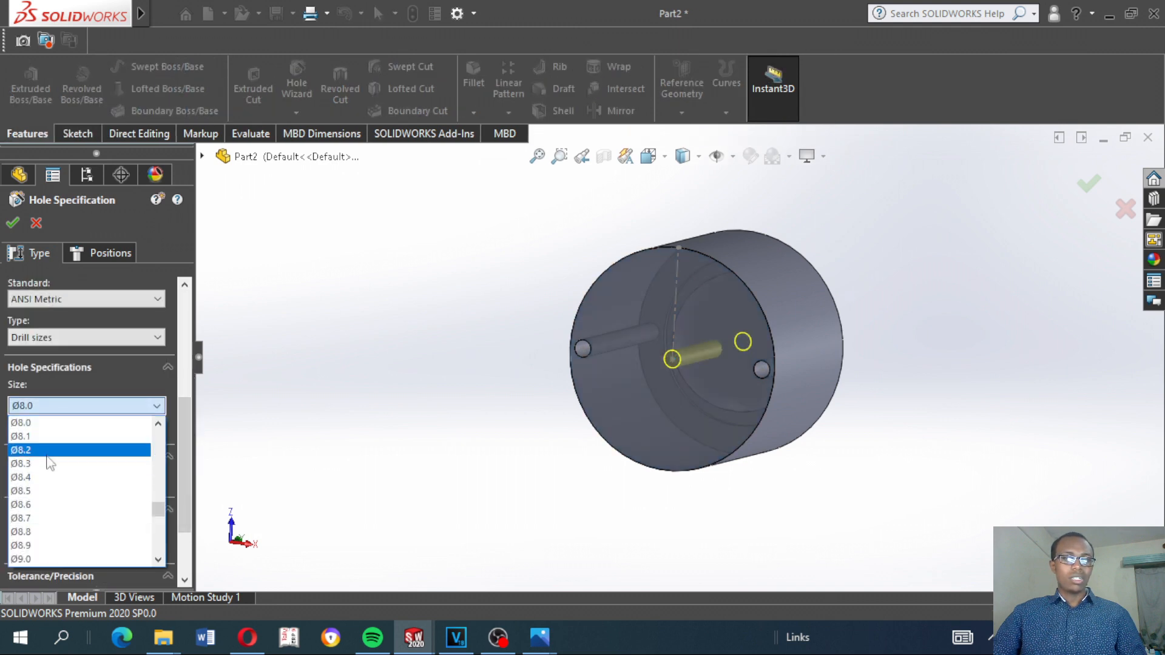
scroll(61, 470, "up", 10)
scroll(63, 472, "up", 5)
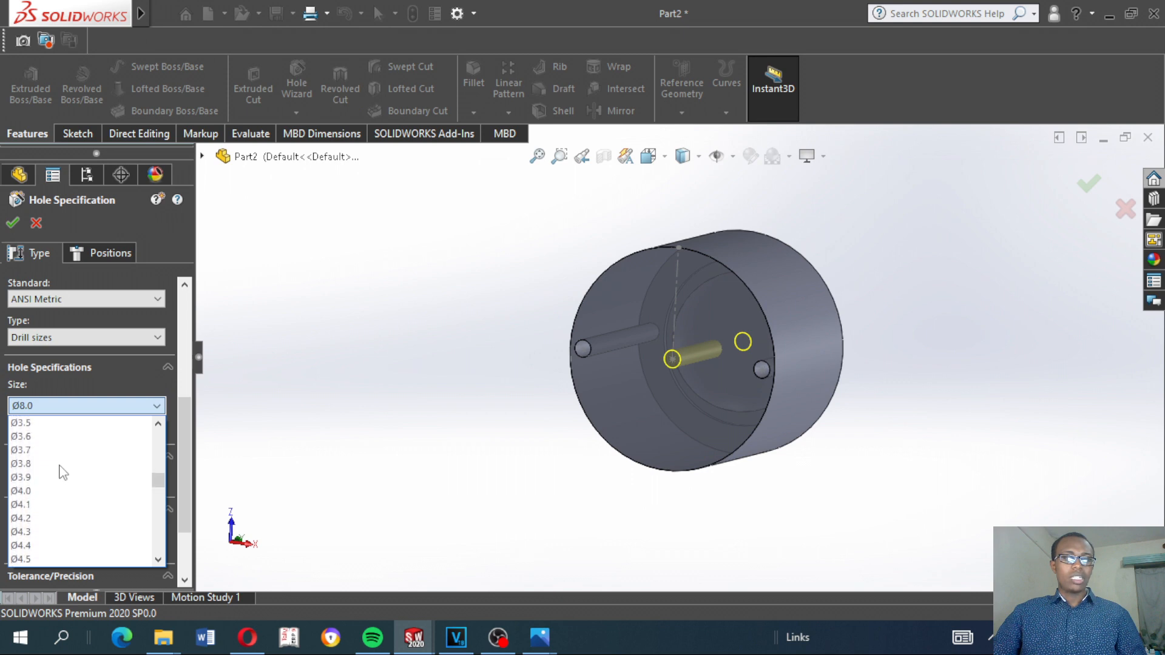
left_click(24, 491)
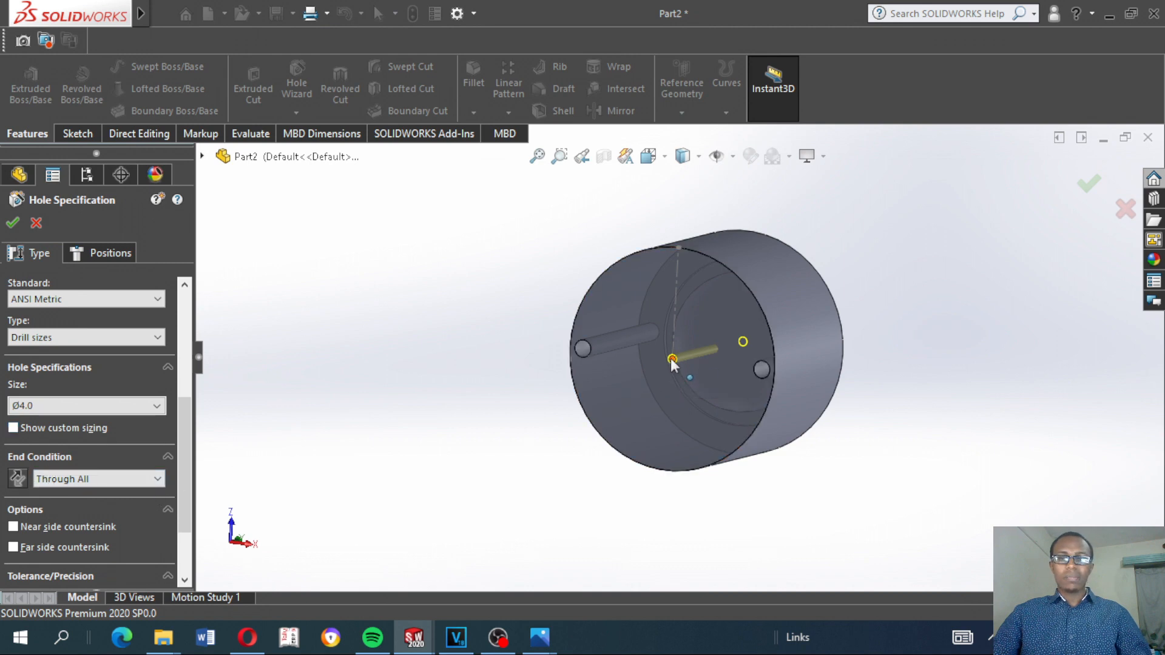
scroll(674, 359, "down", 3)
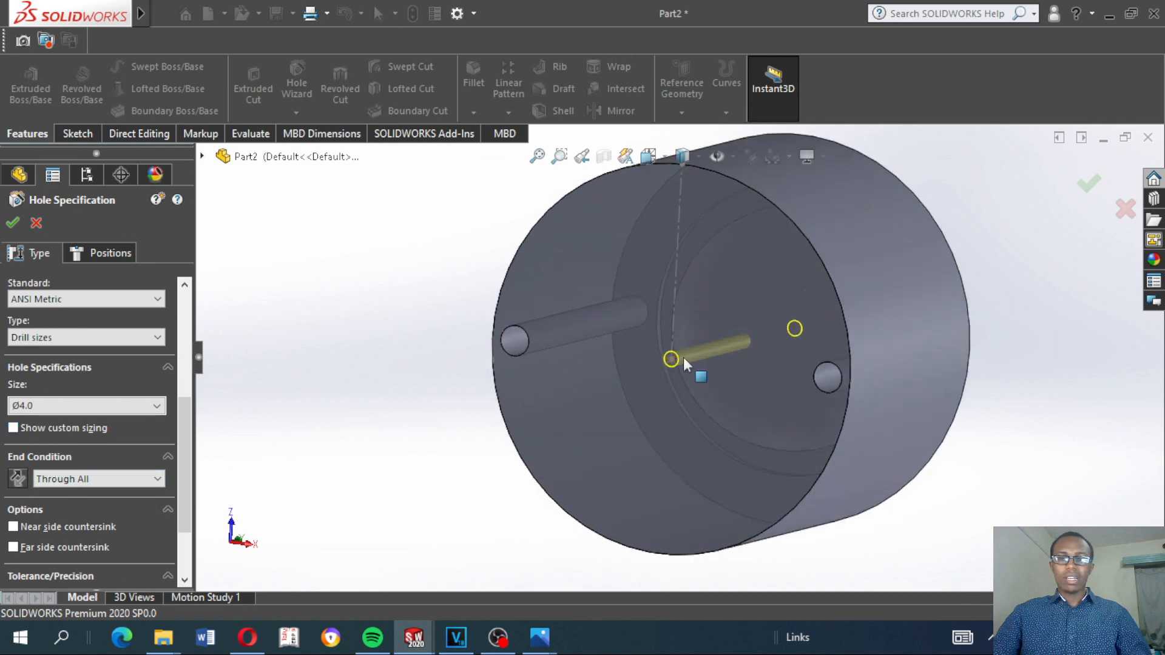
middle_click_drag(693, 347, 546, 418)
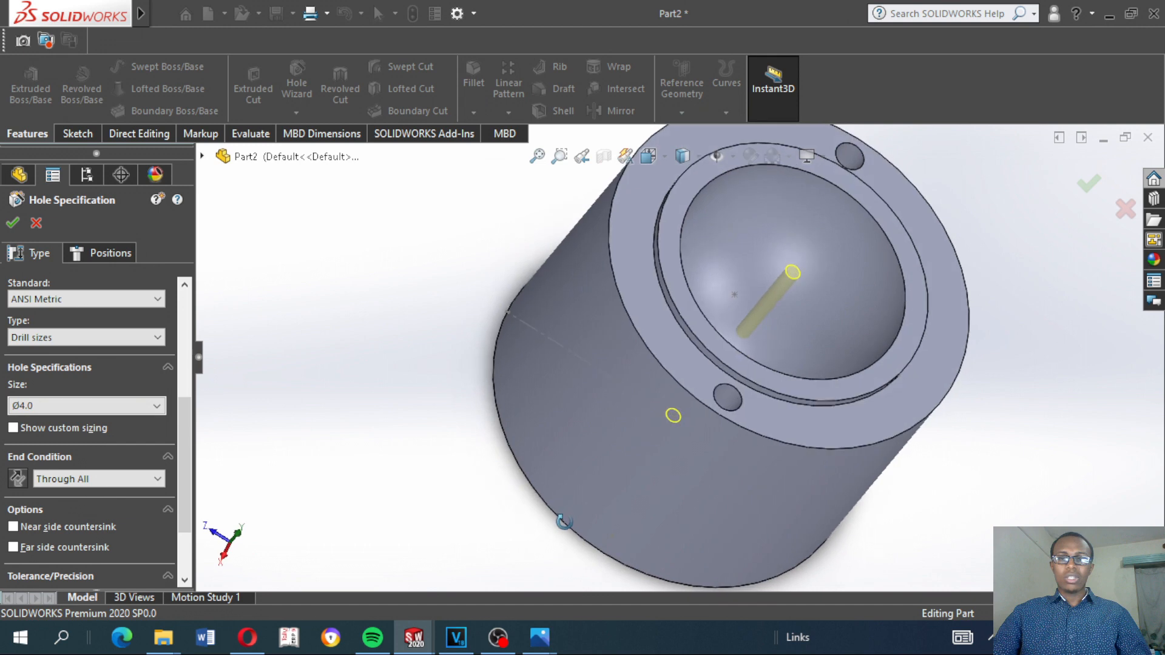
middle_click_drag(325, 378, 360, 388)
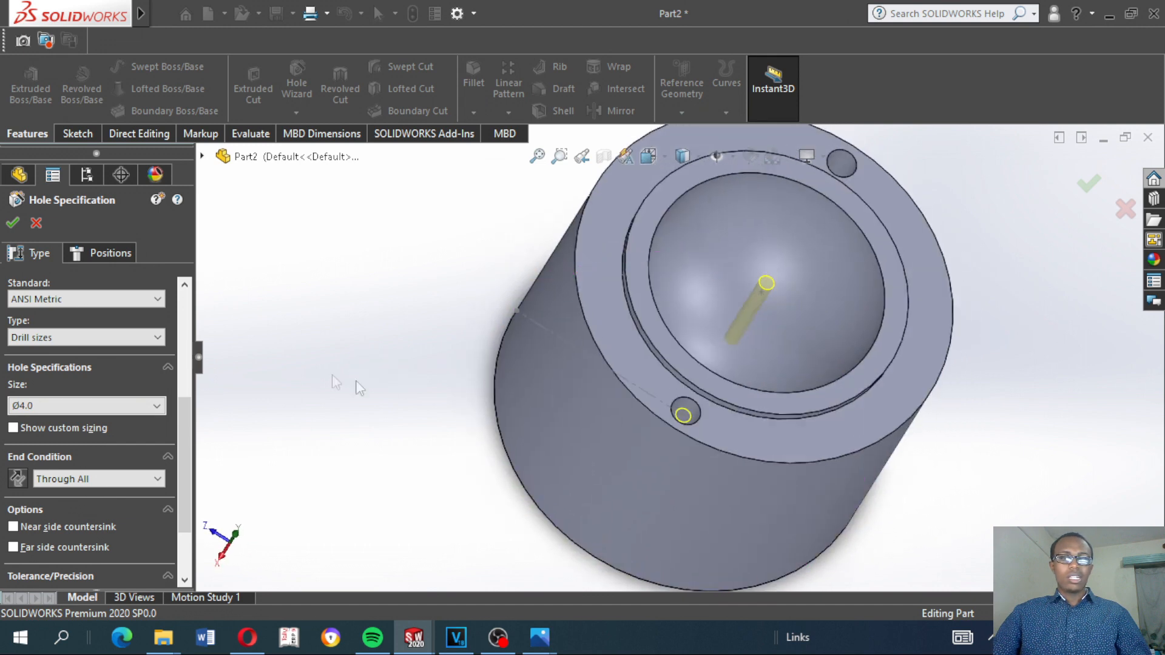
left_click(13, 224)
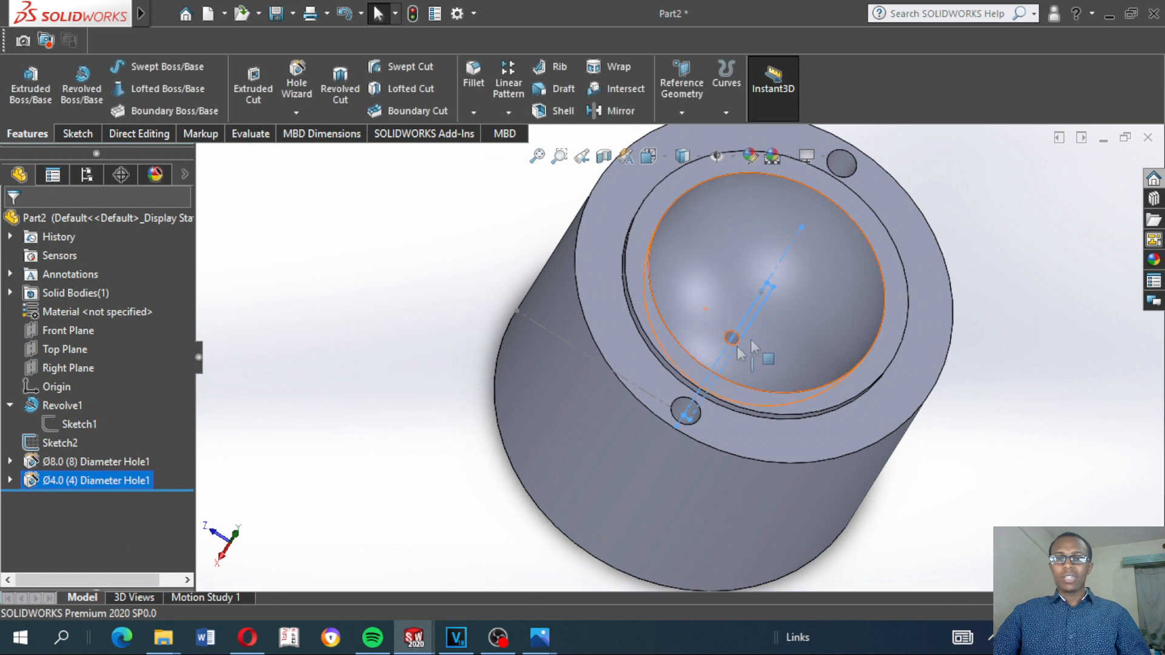
Examine the three holes from the cavity side and from the part's flat bottom face
left_click(403, 322)
right_click(403, 322)
left_click(354, 318)
middle_click_drag(354, 318, 456, 261)
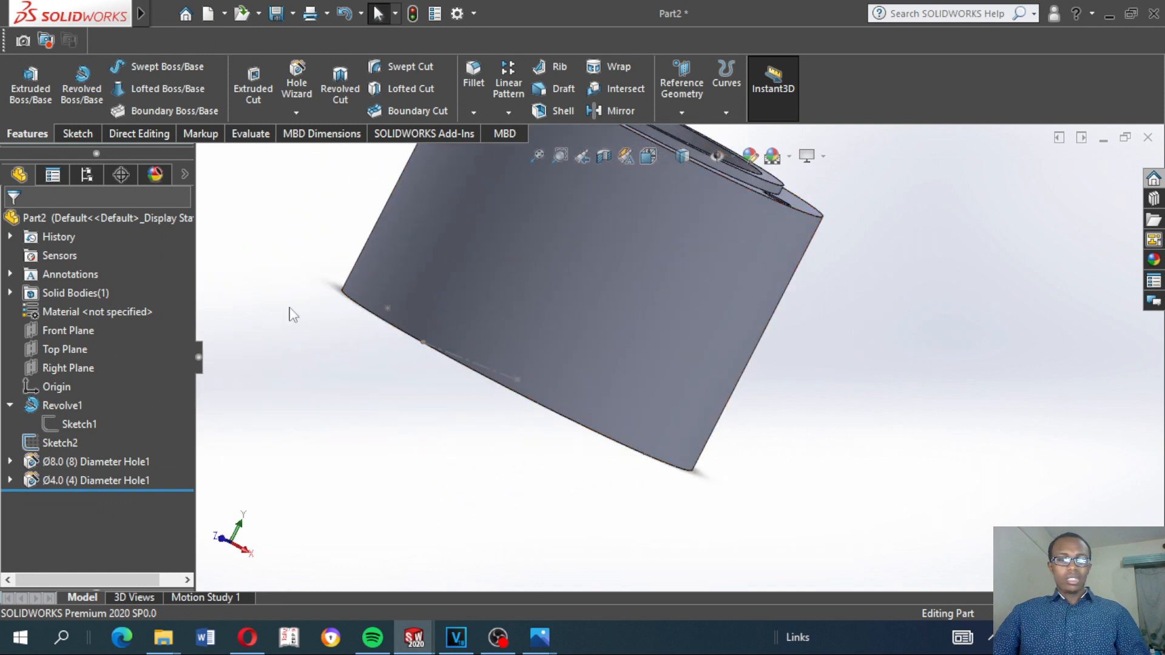
key("ctrl+7")
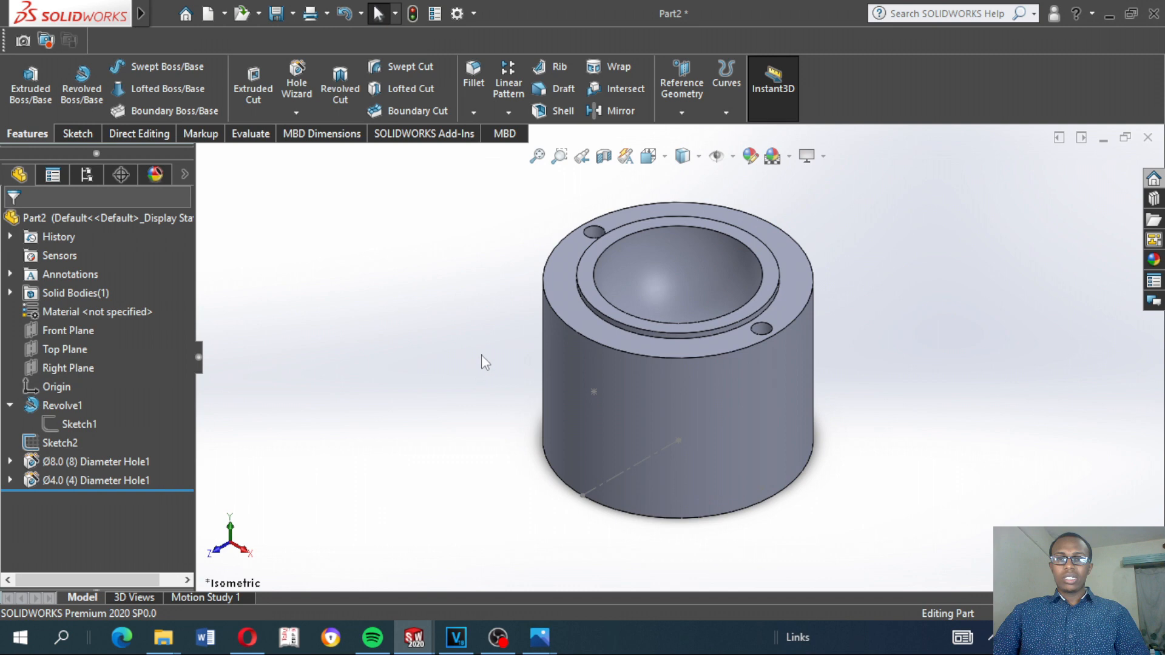
middle_click_drag(482, 358, 475, 208)
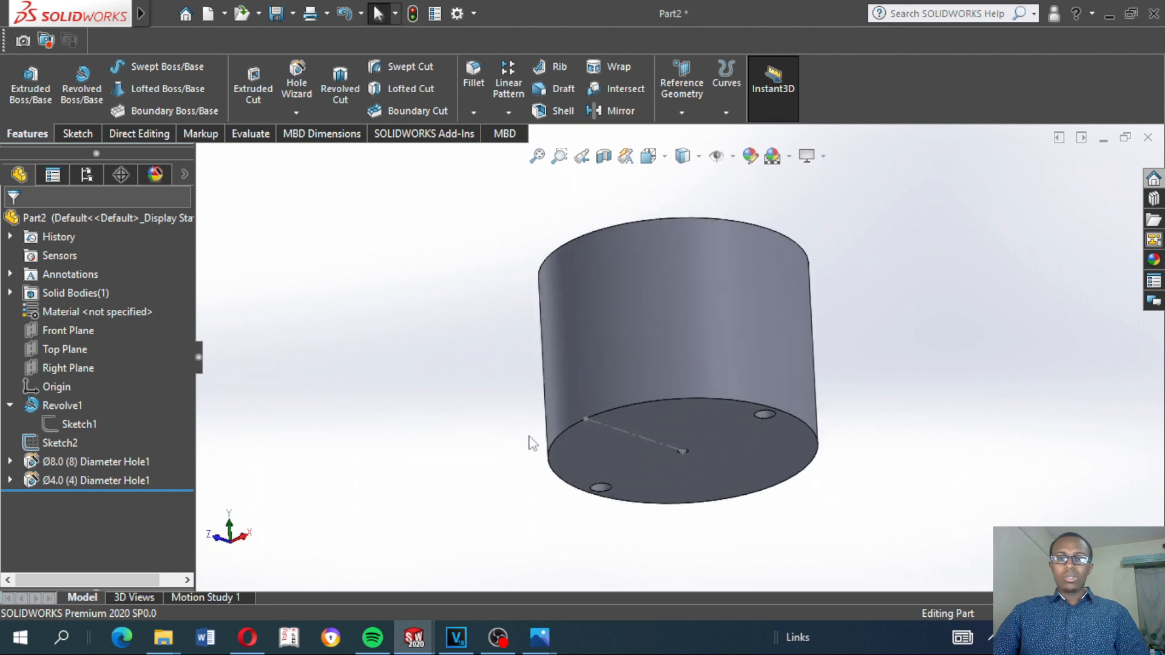
middle_click_drag(582, 490, 607, 449)
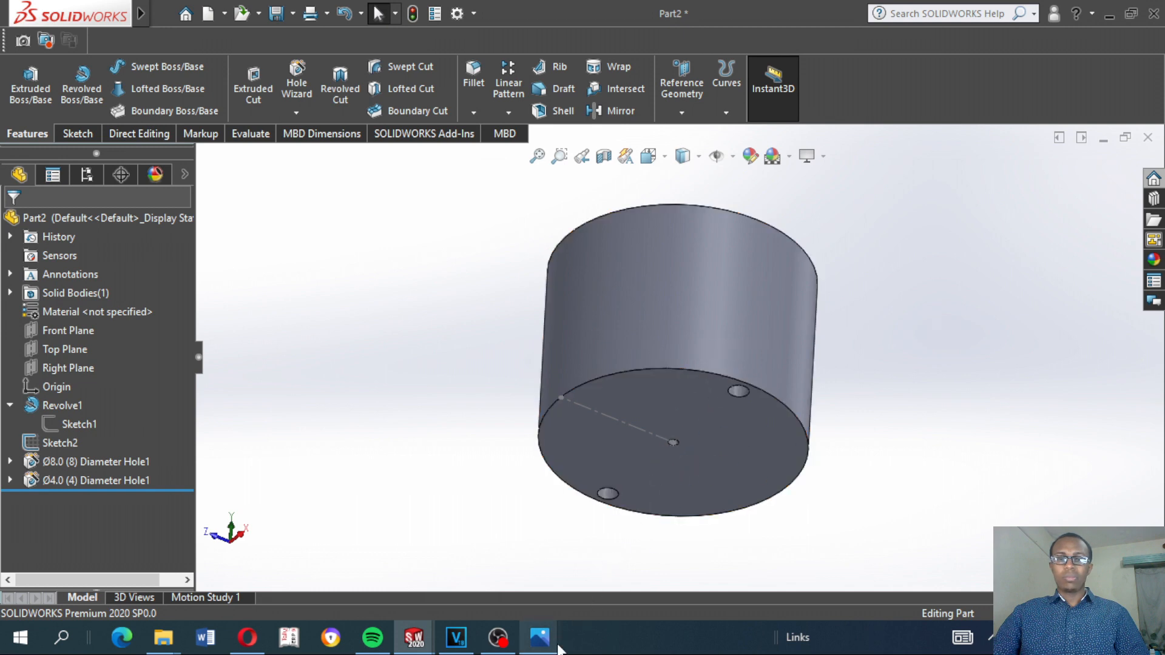
Switch to the Photos app to view the Hc2414df2835a4c9fad5ca551d3f709cbs.jpg reference photo of the ice mold, and return to Part2 in SOLIDWORKS
mouse_move(542, 642)
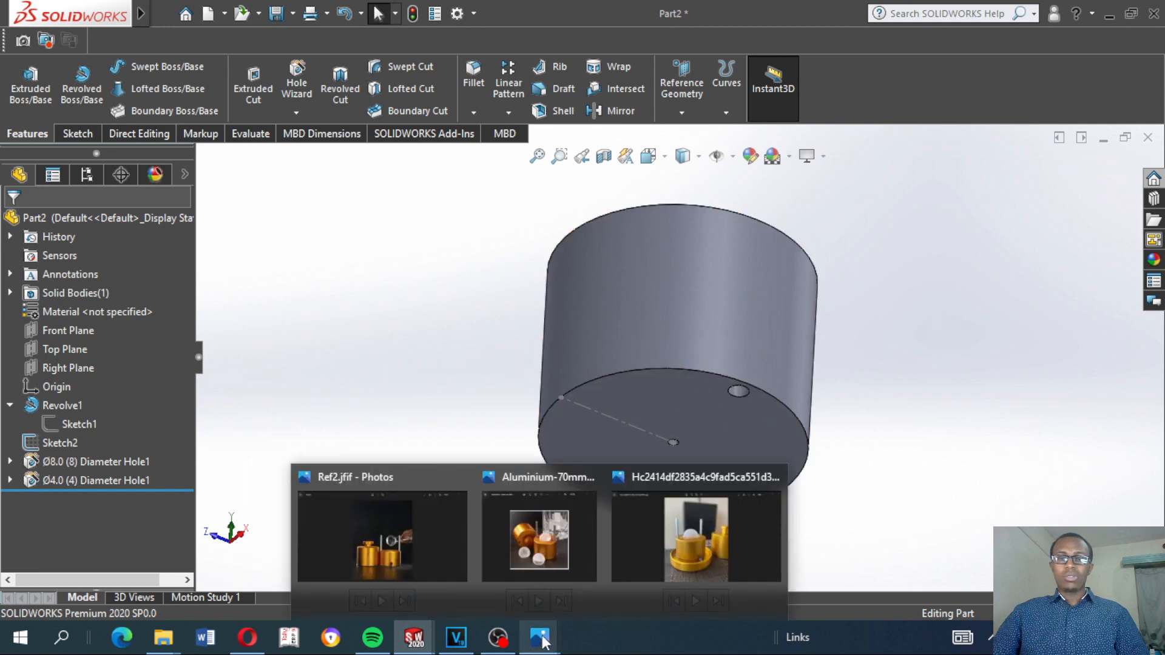
left_click(669, 549)
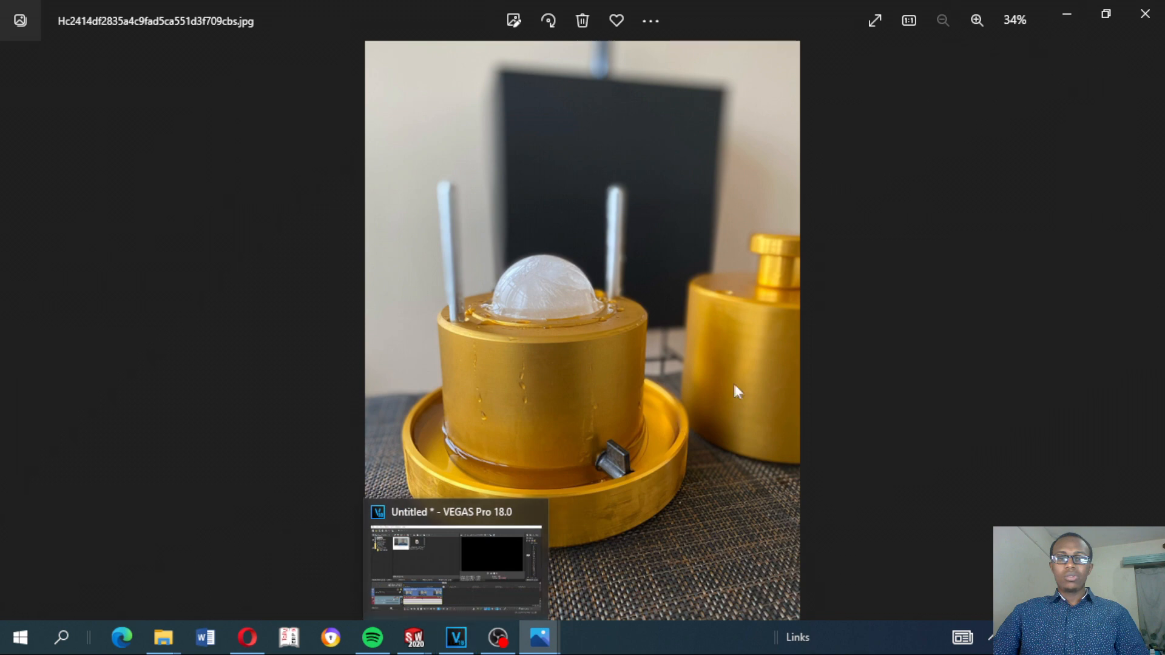
mouse_move(413, 637)
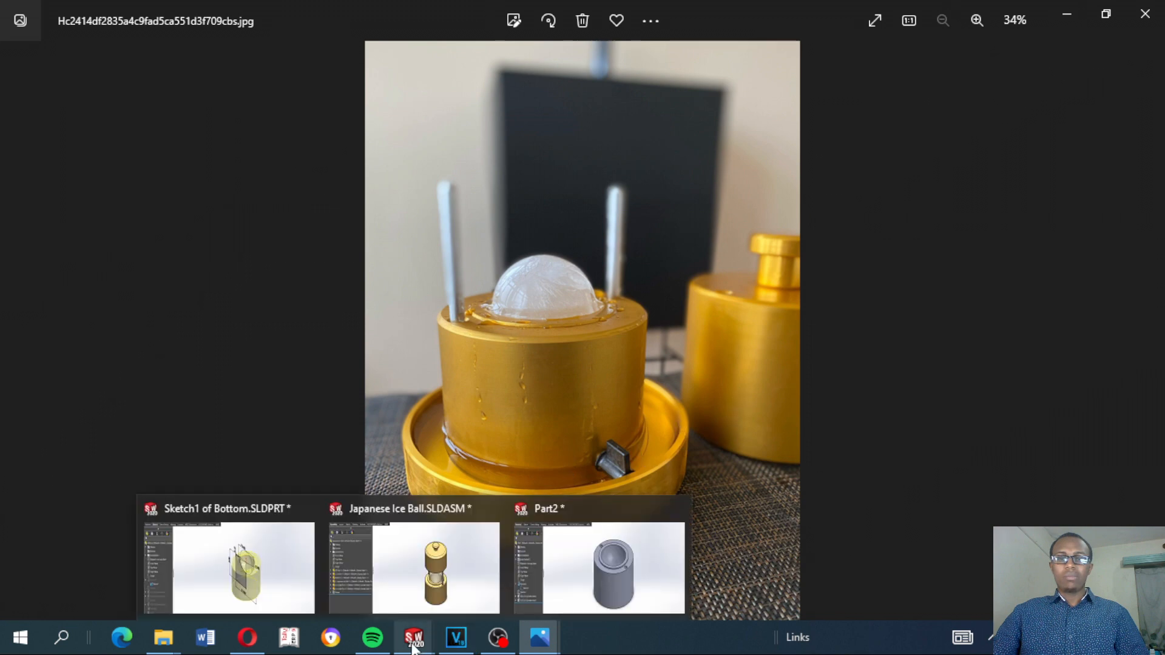
left_click(614, 578)
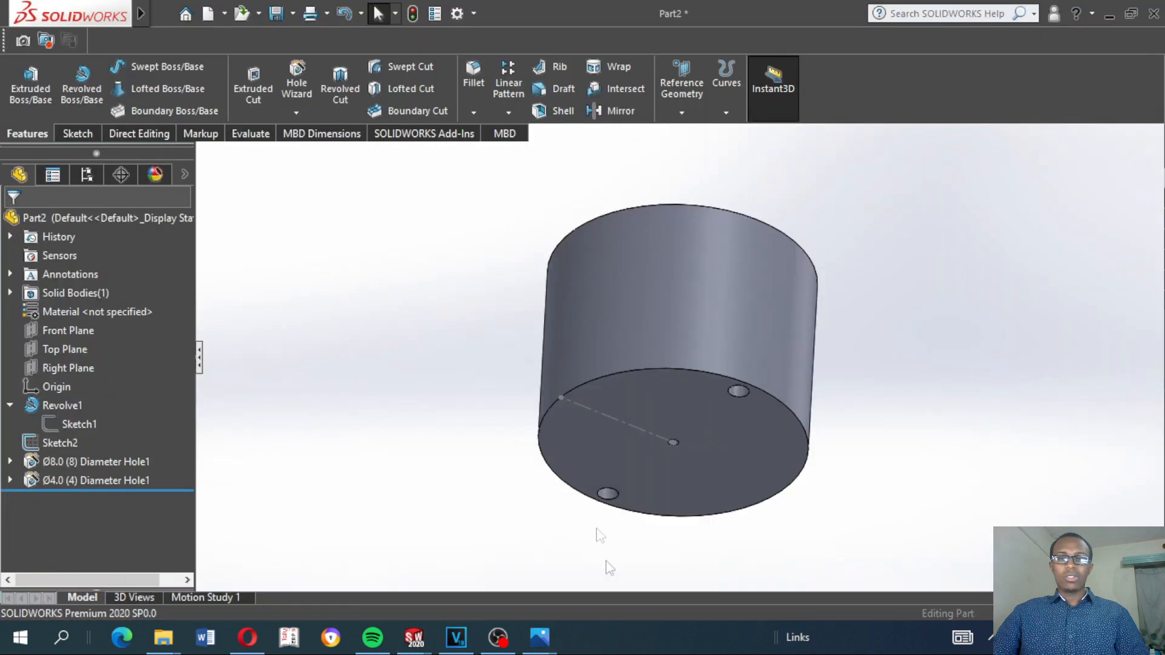
Start a sketch on the Front Plane and place a point directly above the origin, about 0.73 in up
middle_click_drag(480, 376, 461, 442)
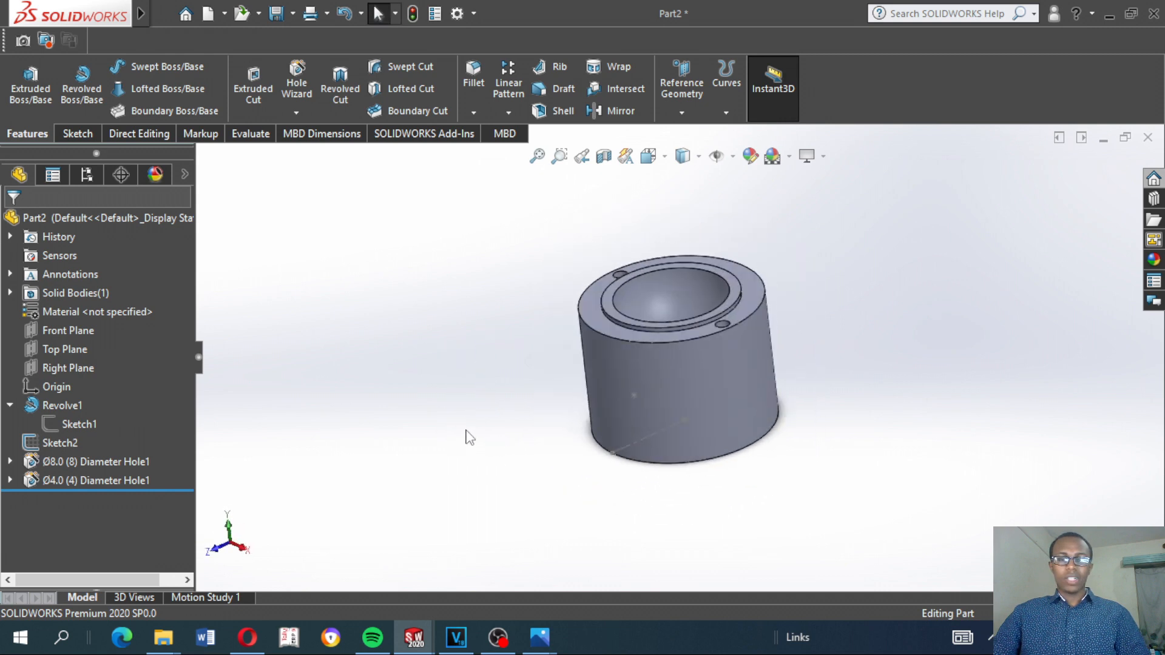
key("space")
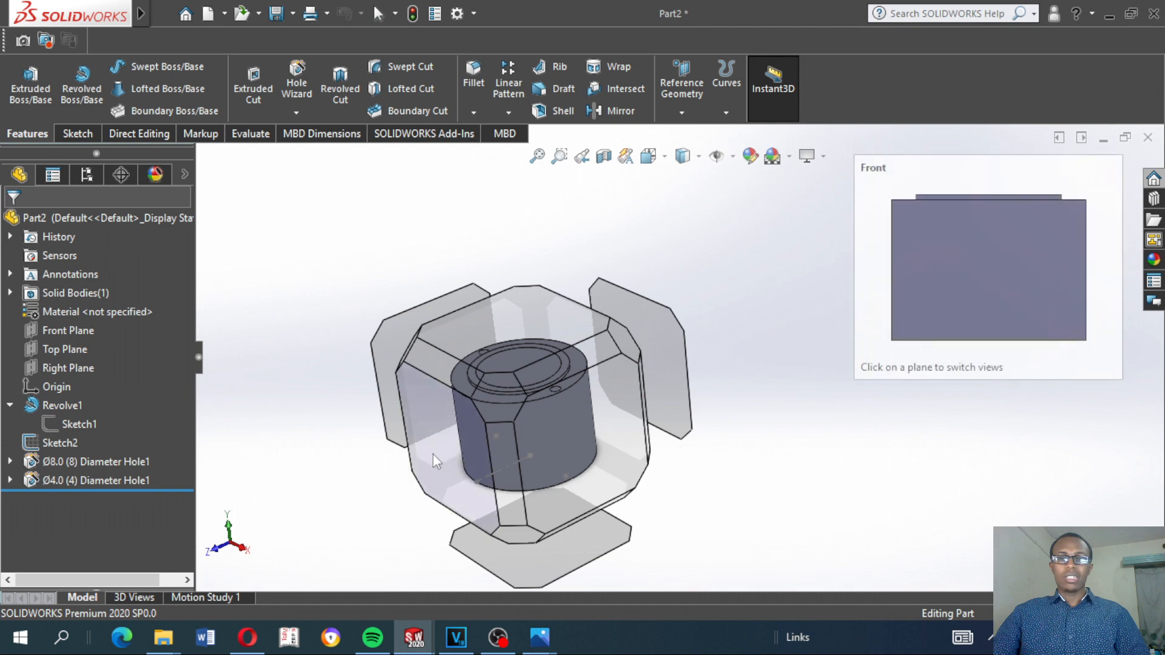
left_click(432, 453)
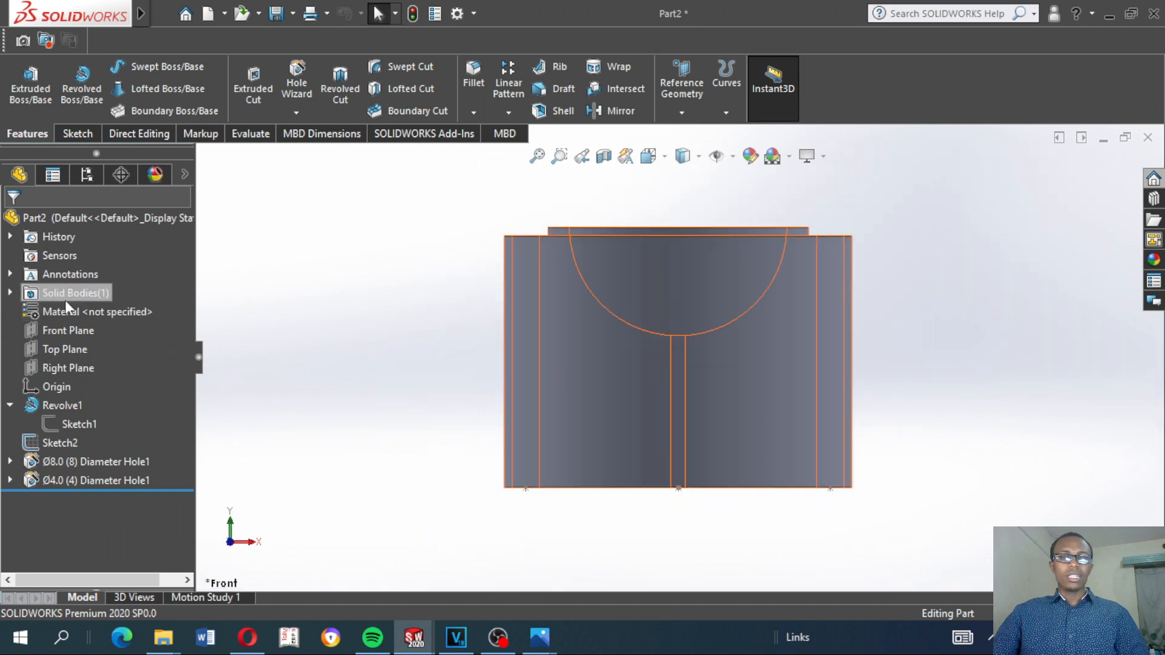
left_click(60, 335)
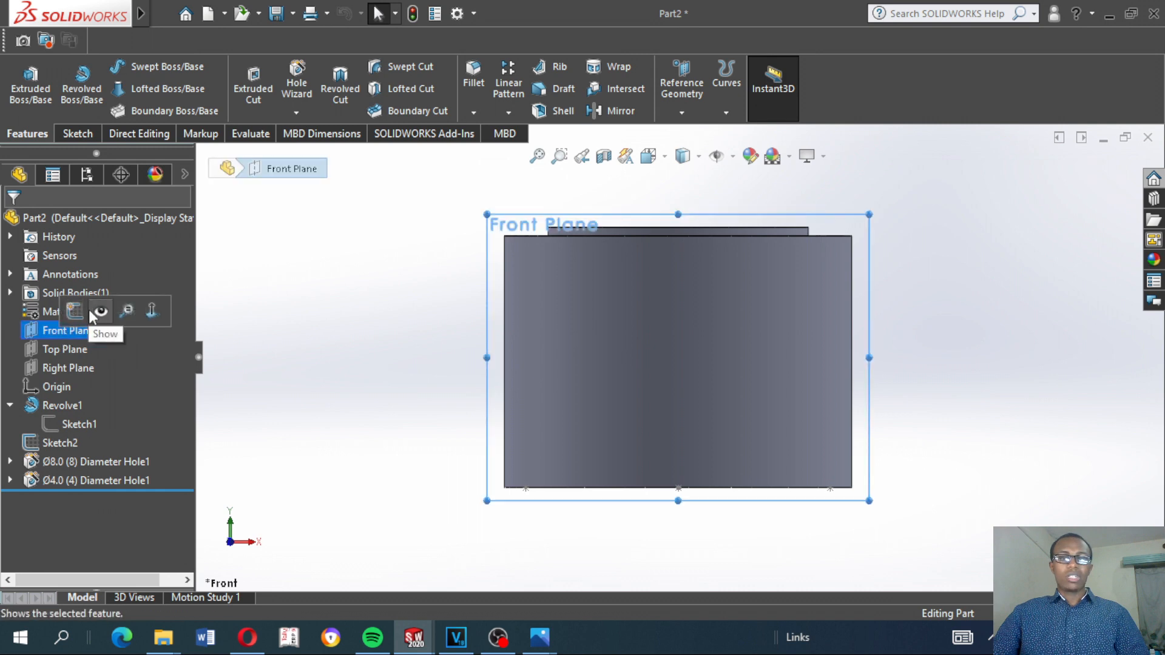
left_click(82, 313)
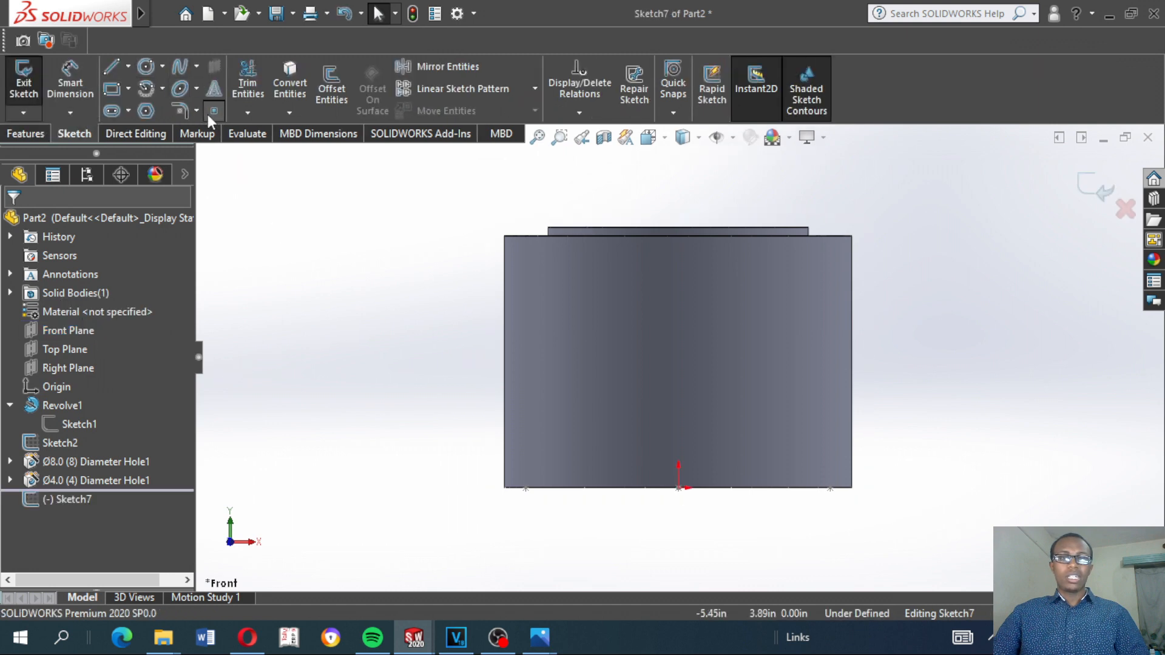
left_click(207, 114)
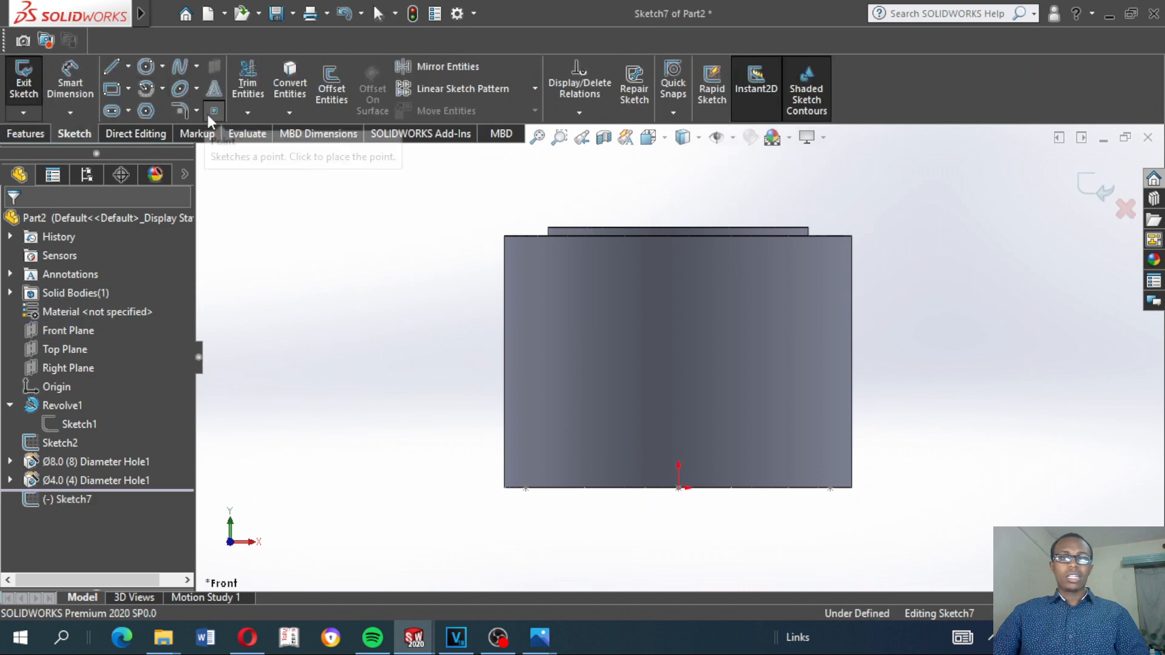
left_click(678, 425)
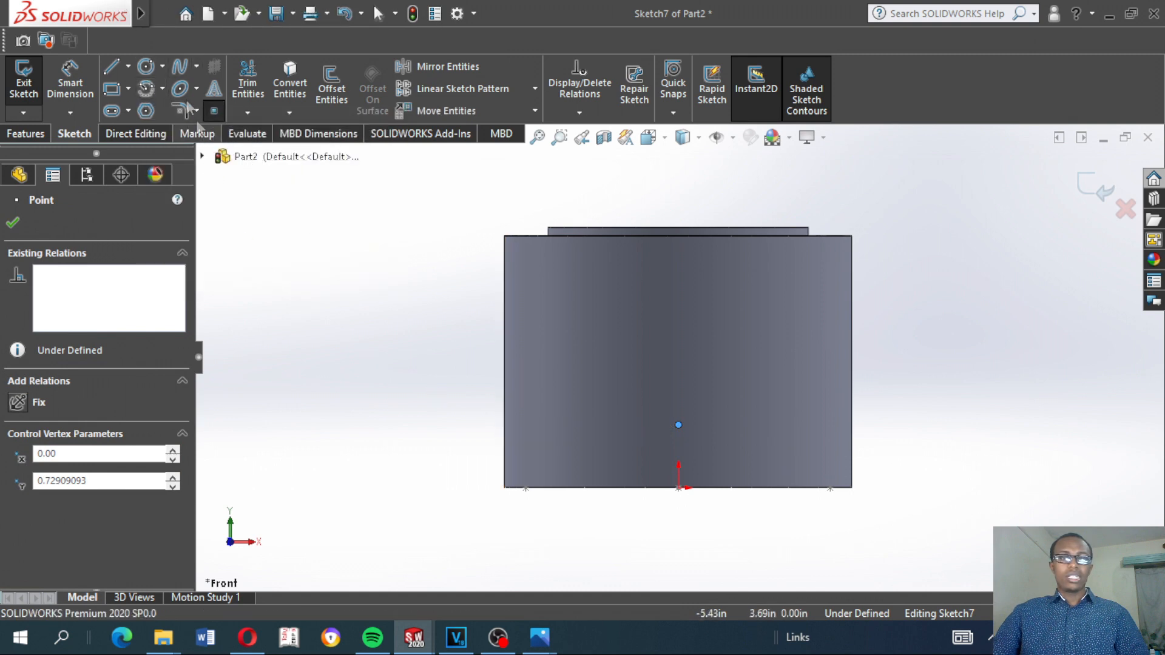
Dimension the sketch point 2.5 in below the top edge of the raised lip
left_click(73, 82)
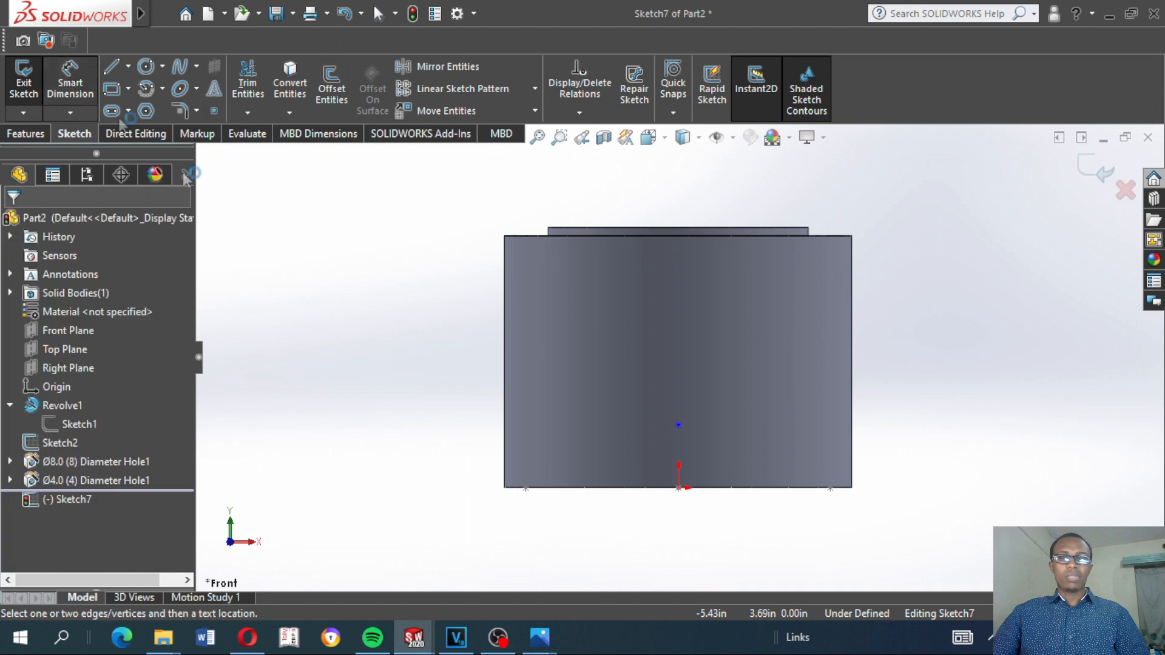
left_click(678, 425)
left_click(673, 228)
left_click(437, 325)
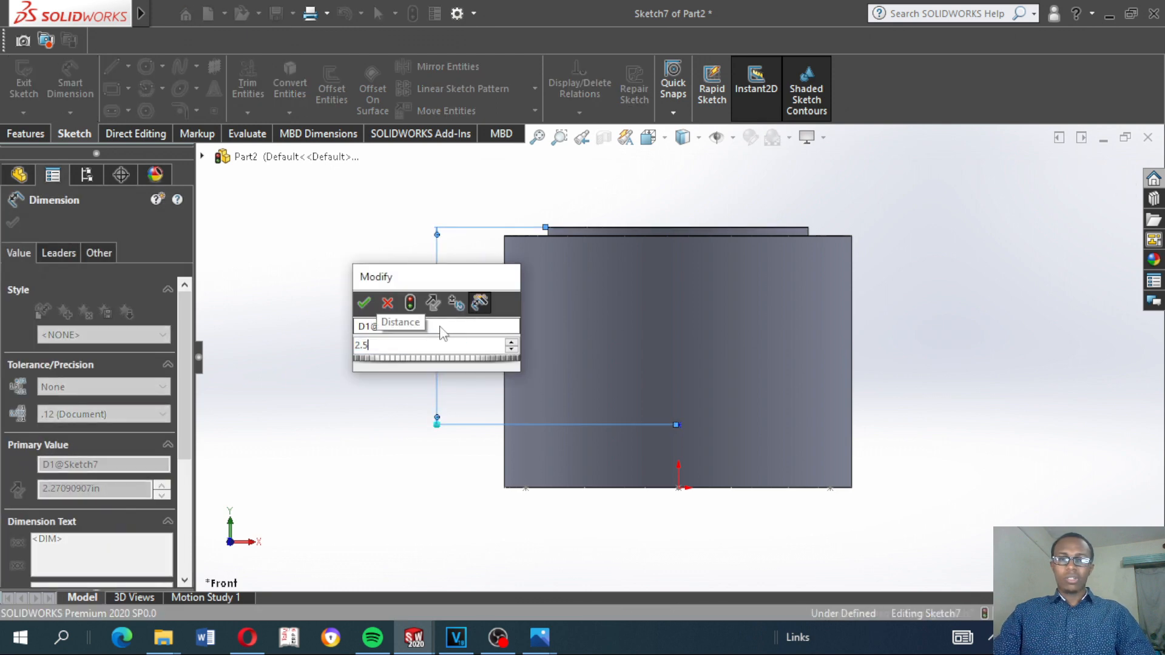
left_click(387, 303)
key("Escape")
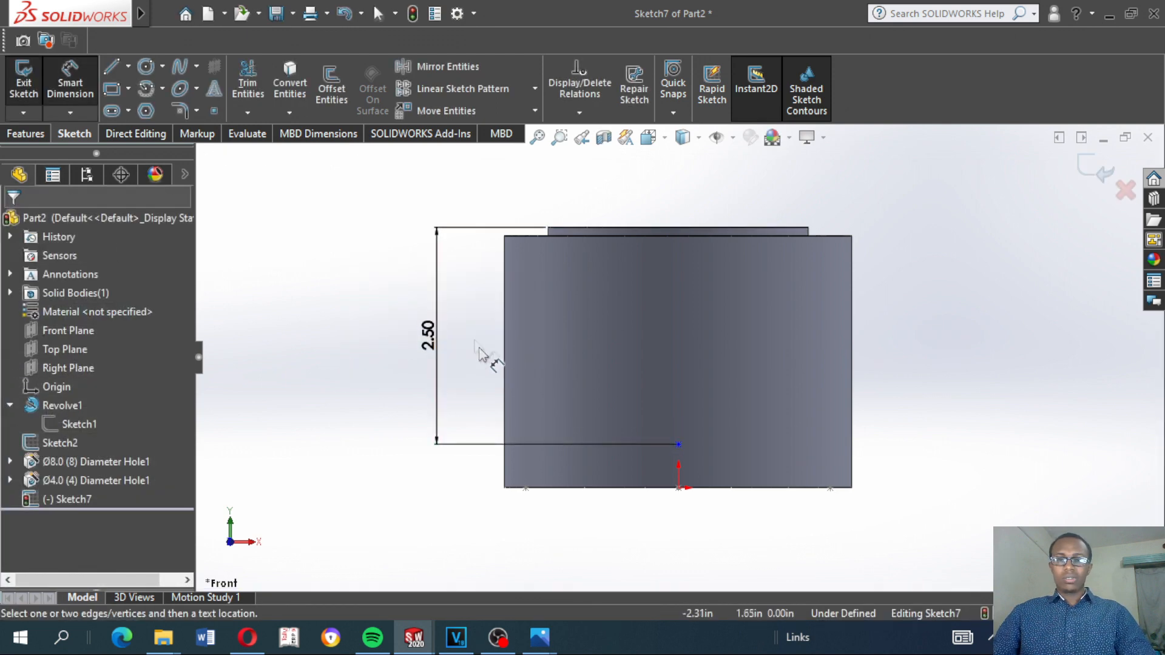
Add a Vertical relation between the sketch point and the origin, and exit the sketch
left_click(679, 445)
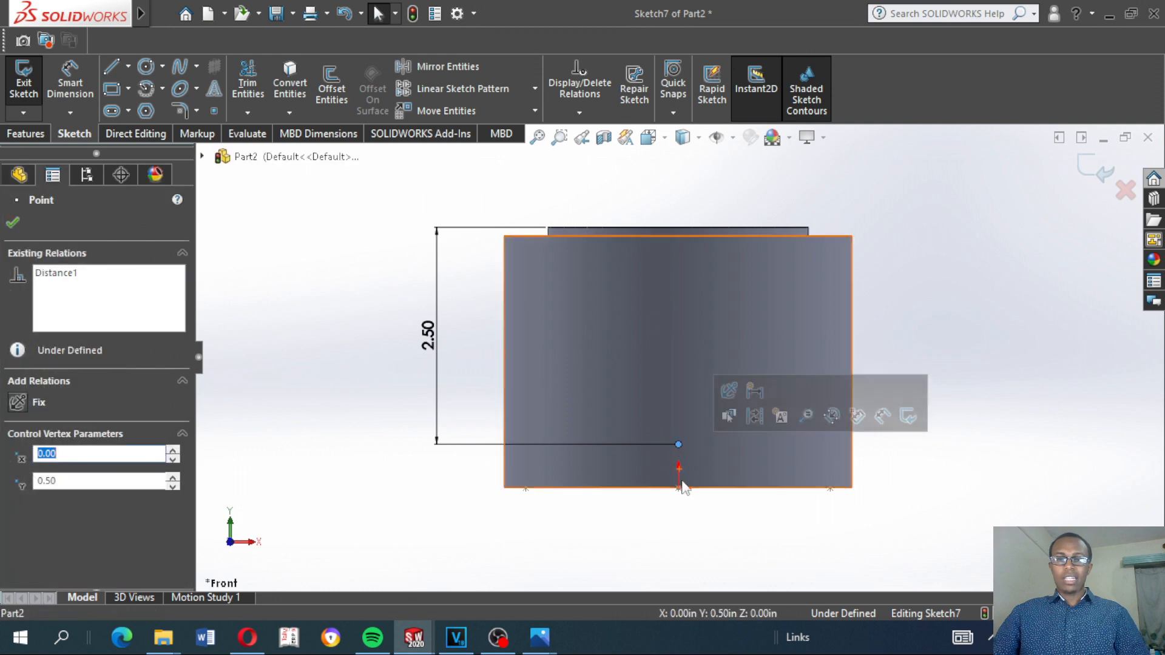
left_click(679, 489, "ctrl")
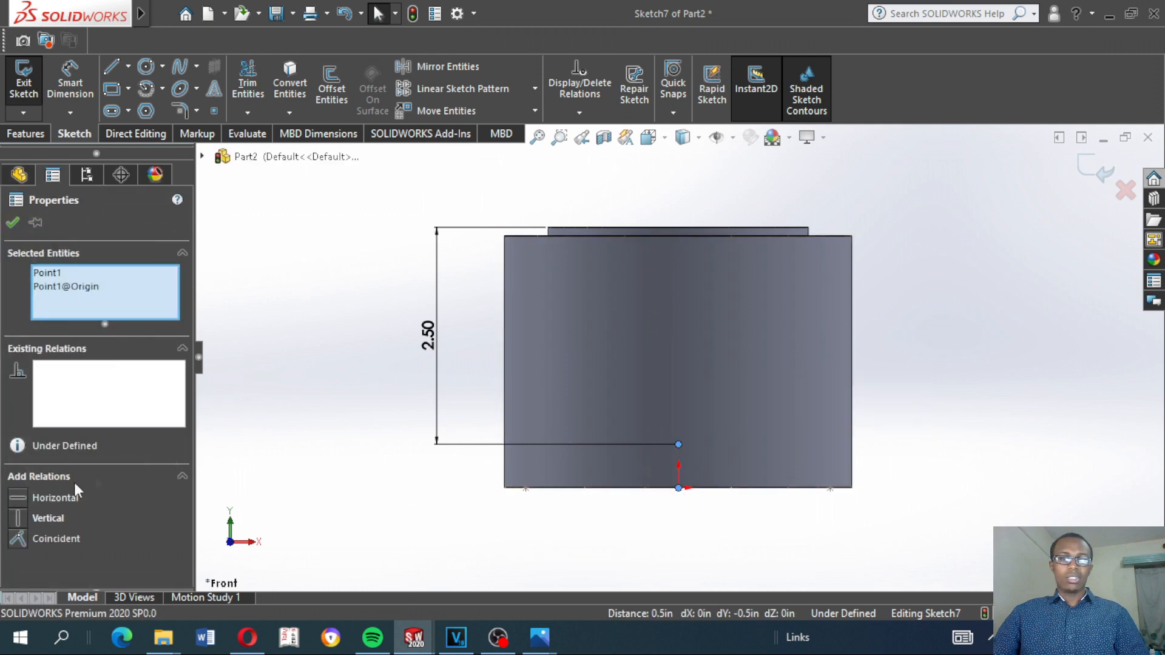
left_click(18, 519)
left_click(332, 360)
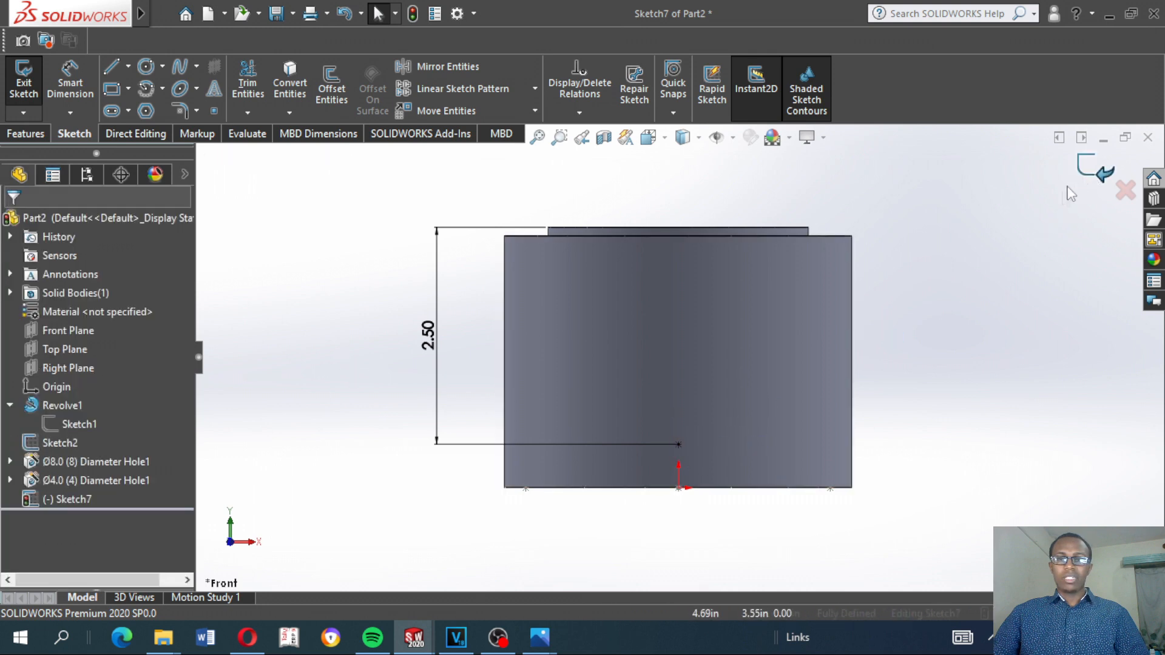
left_click(1092, 169)
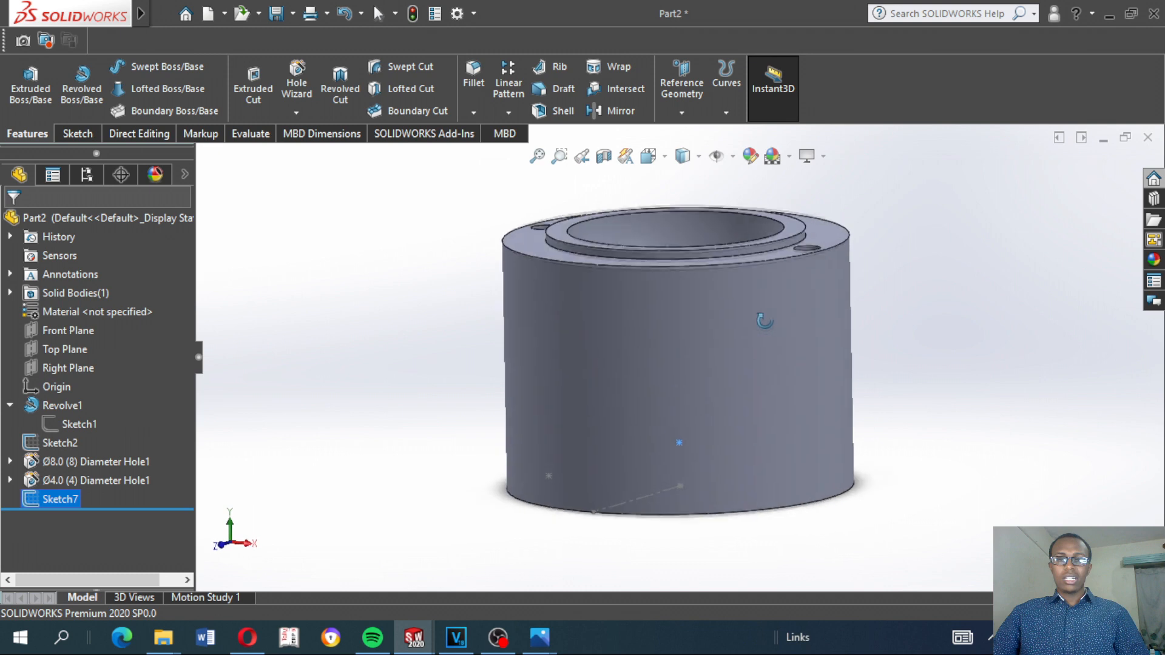
Start another Hole Wizard hole on the Front Plane and position it at the new sketch point above the origin
key("ctrl+7")
left_click(965, 293)
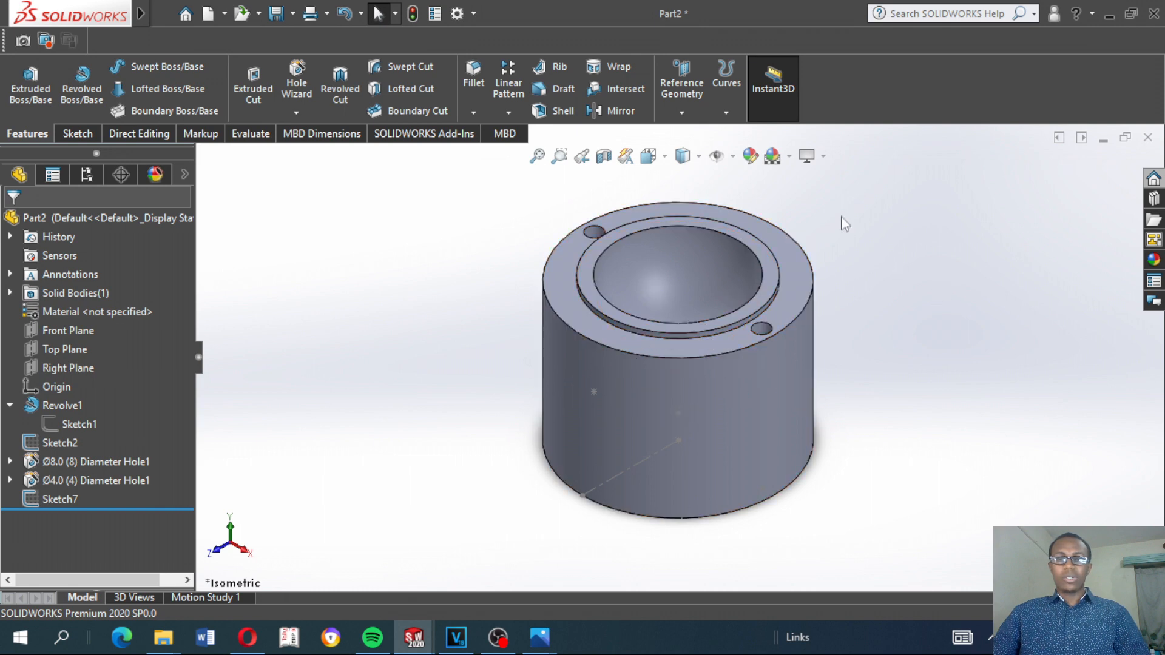
left_click(304, 82)
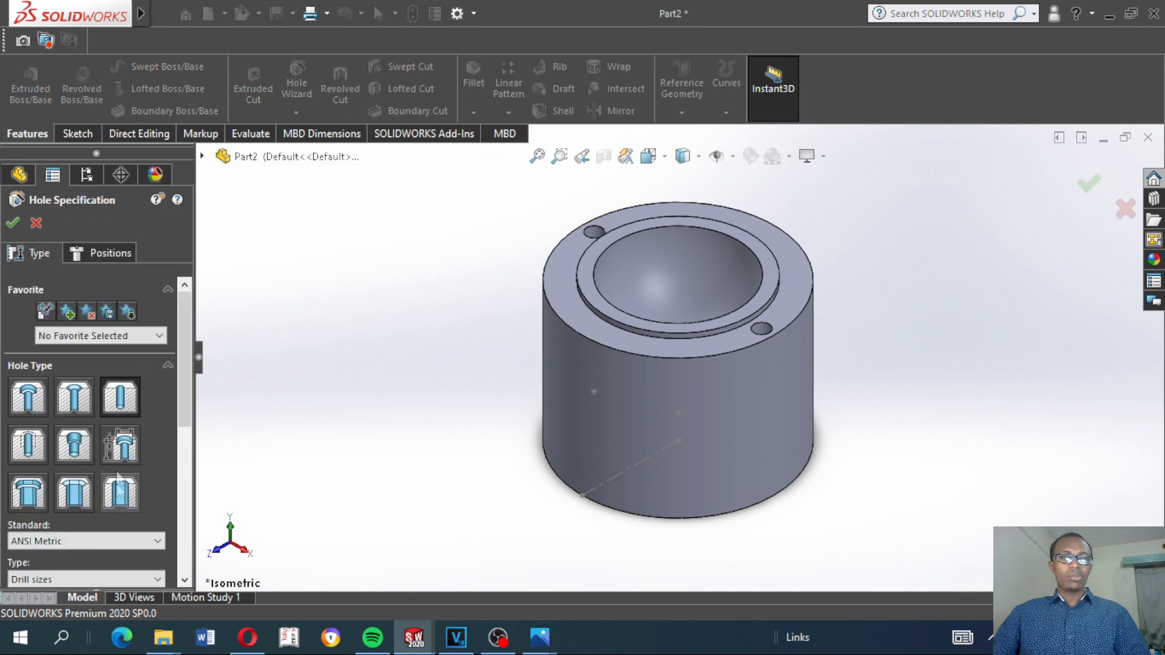
left_click(102, 258)
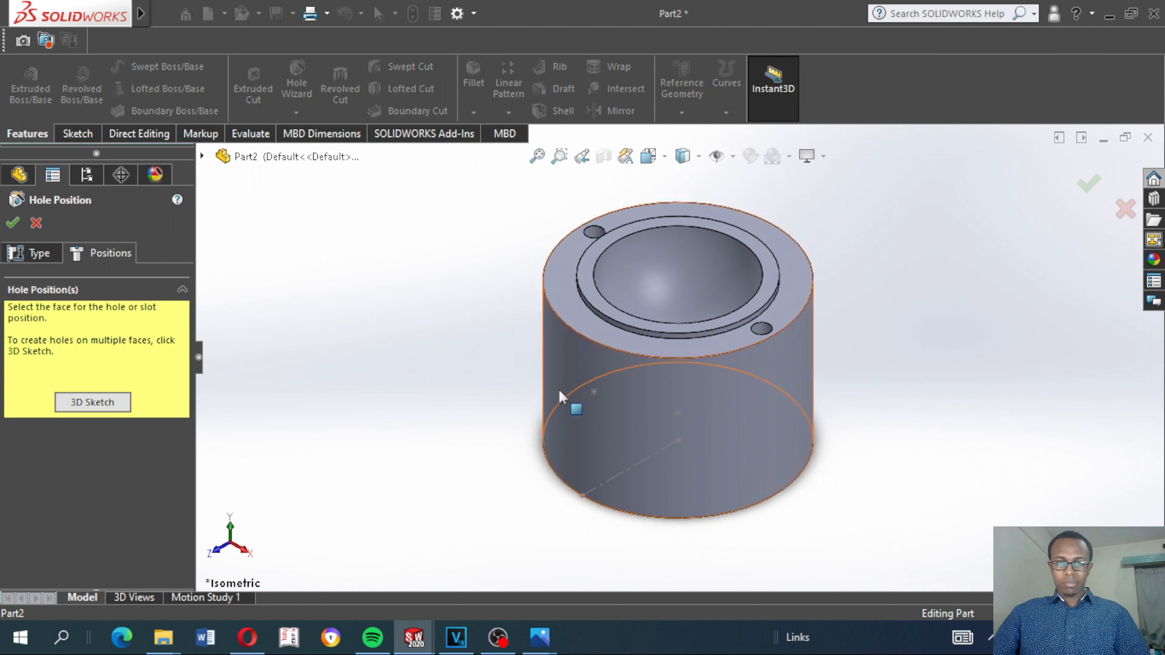
left_click(201, 157)
left_click(273, 270)
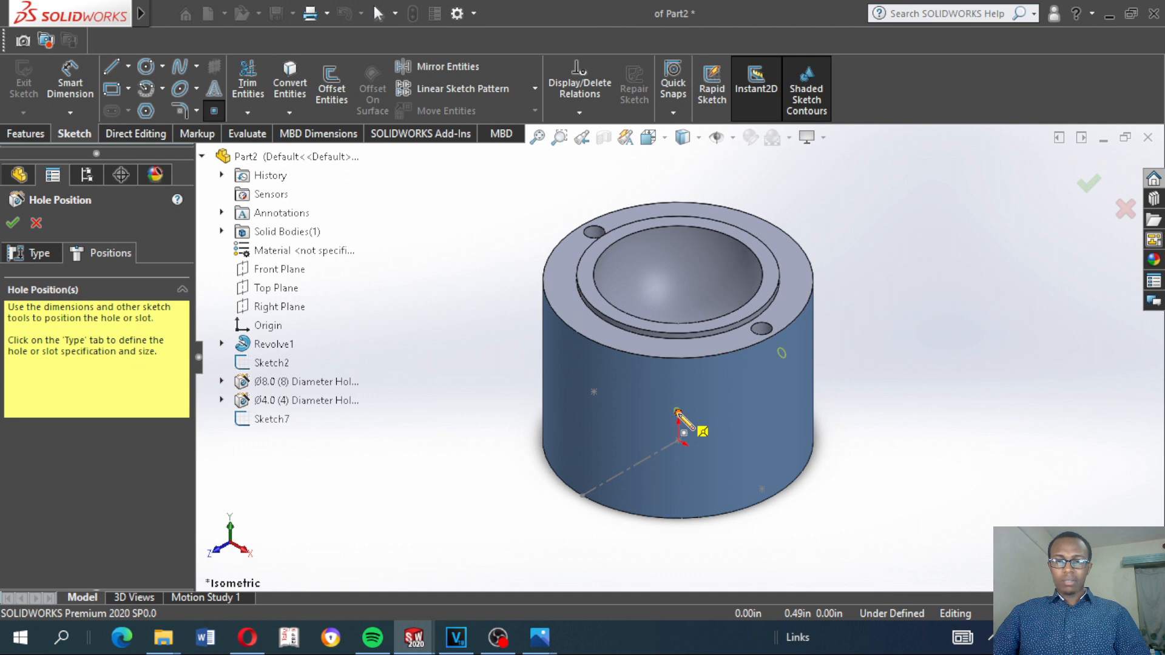
left_click(678, 412)
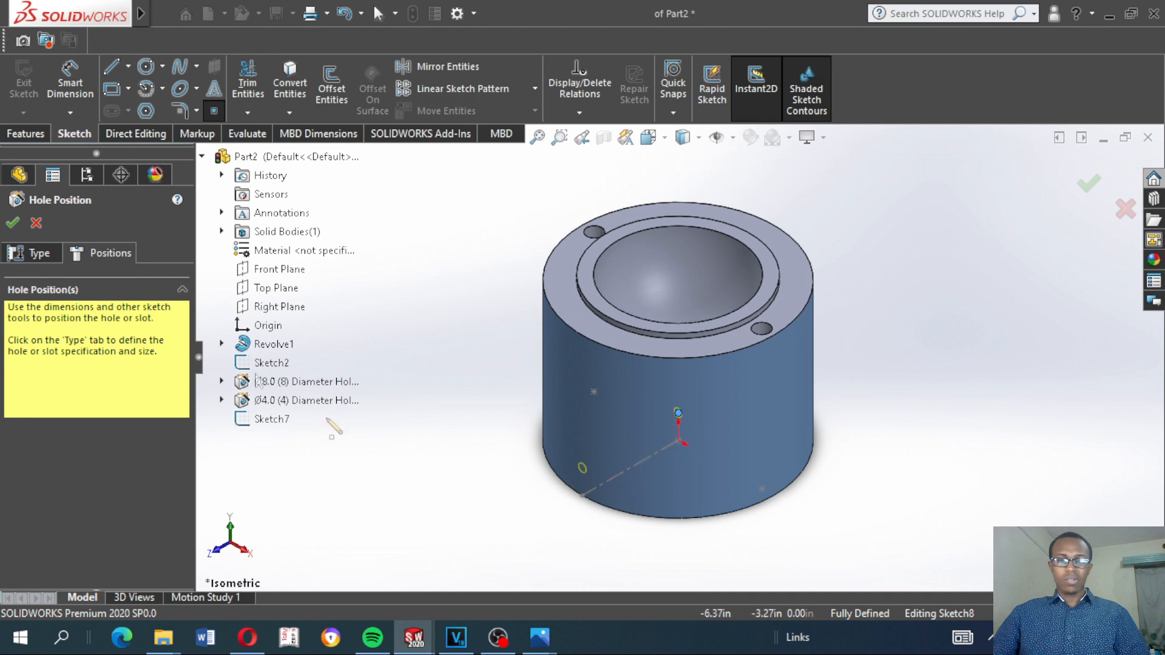
Create the side hole as a Ø4.0 drill-size hole with a Through All end condition
left_click(29, 253)
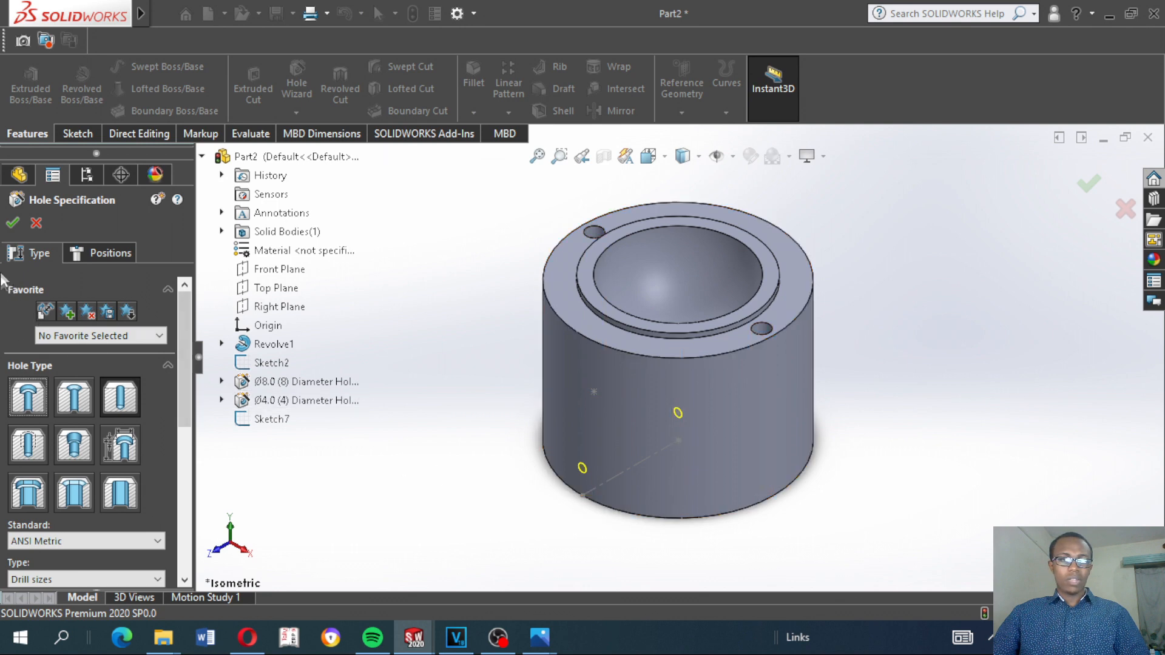
left_click_drag(185, 340, 209, 425)
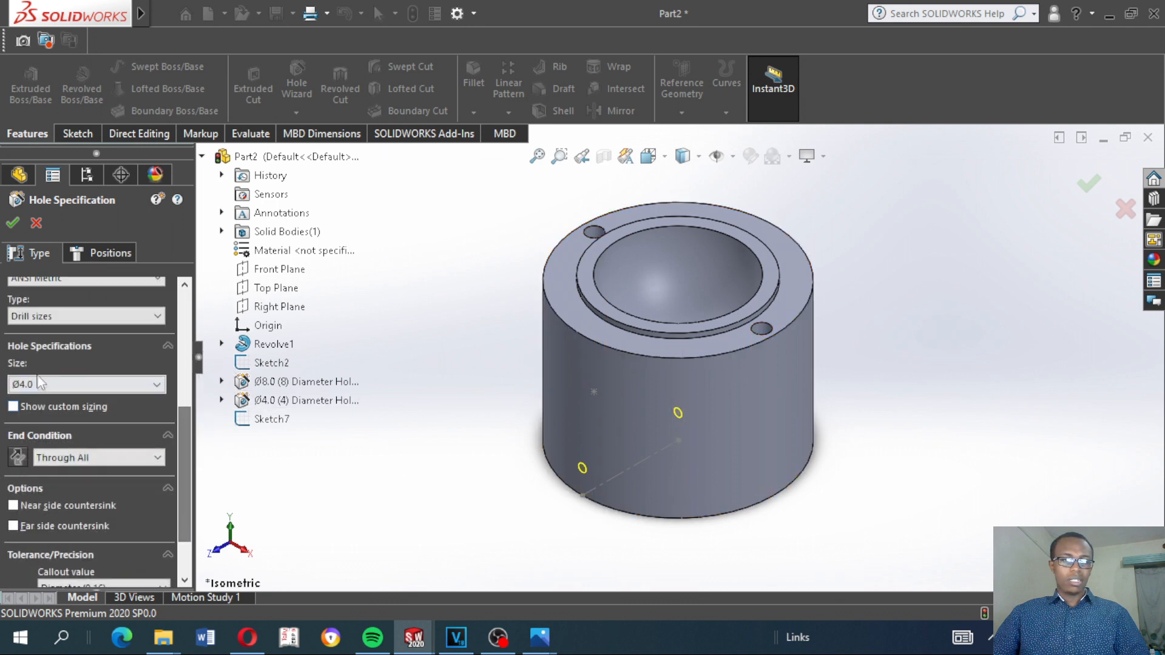
left_click(15, 224)
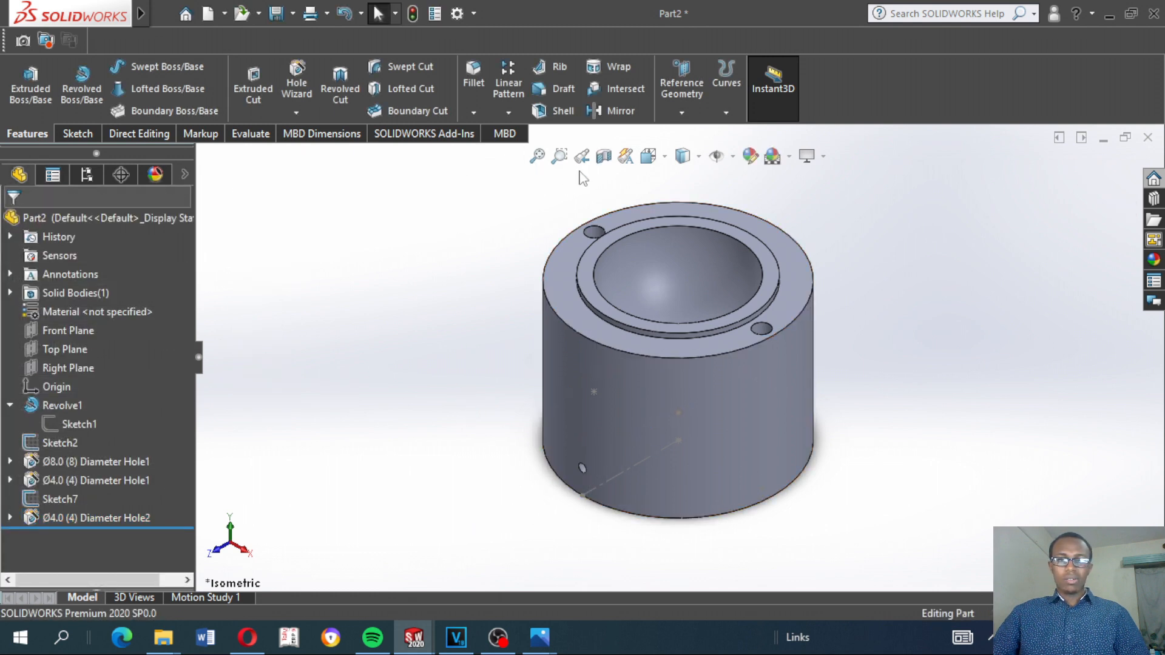
Apply a planar section view of the part through the Right Plane
left_click(604, 157)
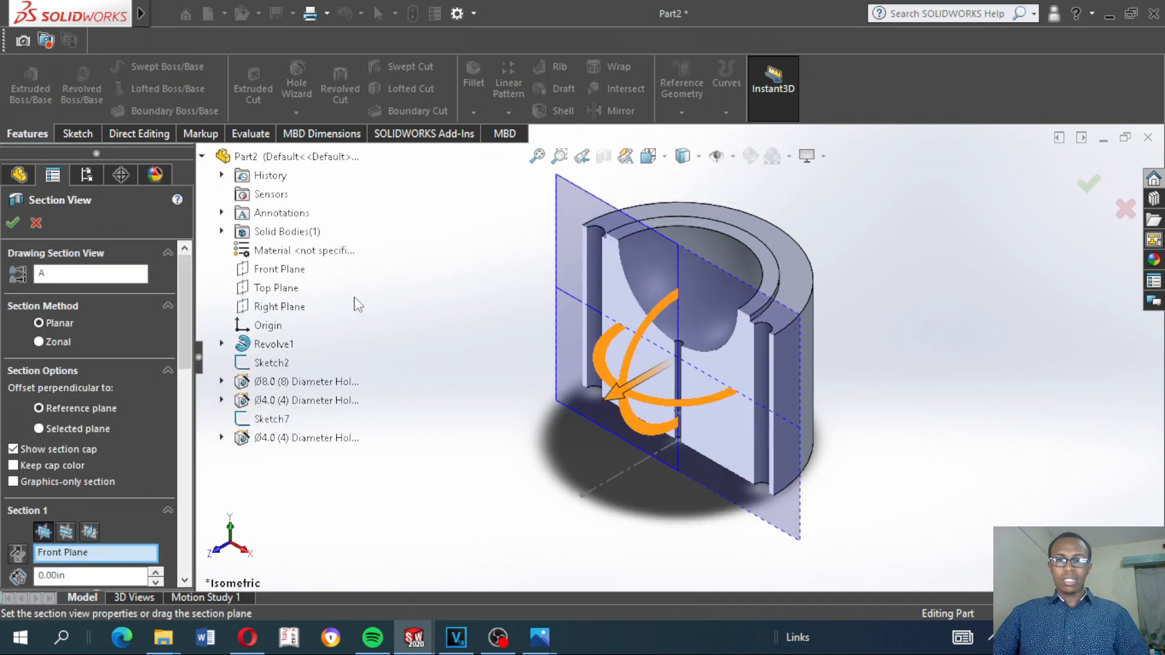
left_click(90, 530)
left_click(15, 222)
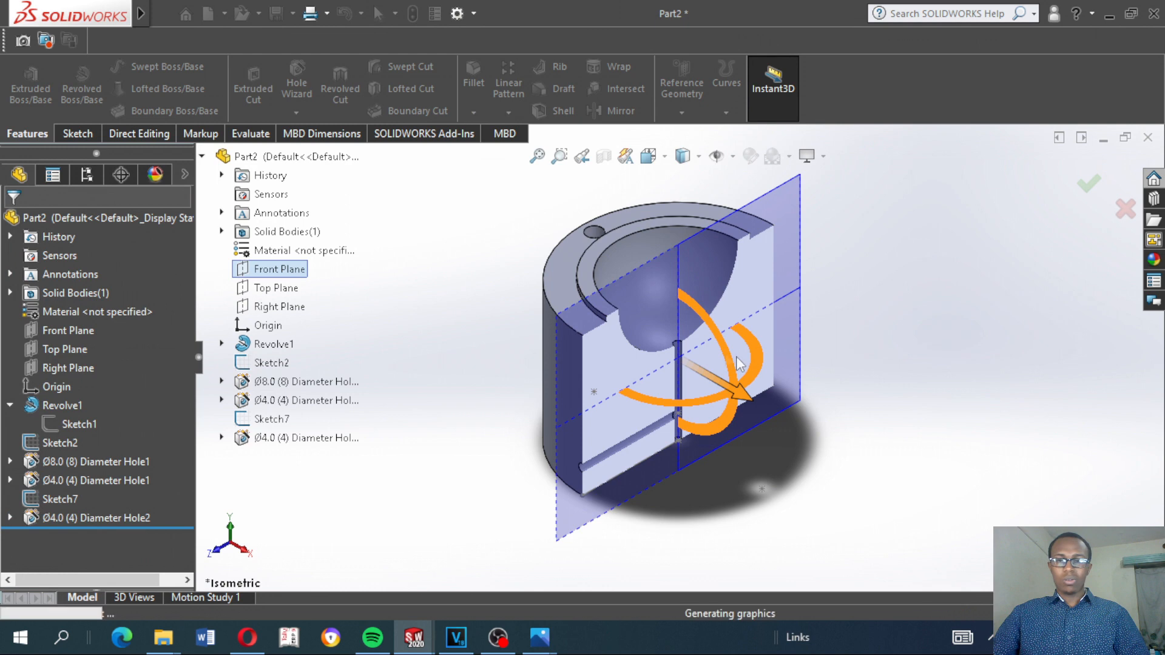
Hide the positioning sketches Sketch7 and Sketch2
left_click(42, 494)
left_click(50, 468)
mouse_move(385, 408)
middle_mouse_down()
mouse_move(388, 373)
mouse_move(355, 343)
middle_mouse_up()
left_click(60, 443)
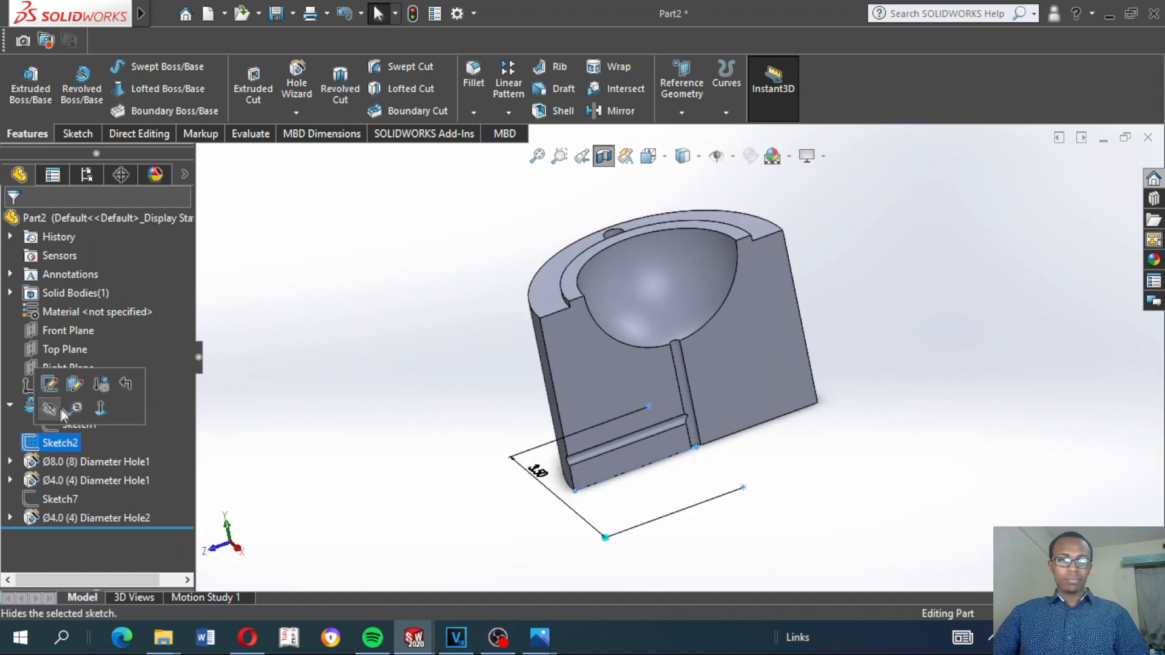
left_click(50, 410)
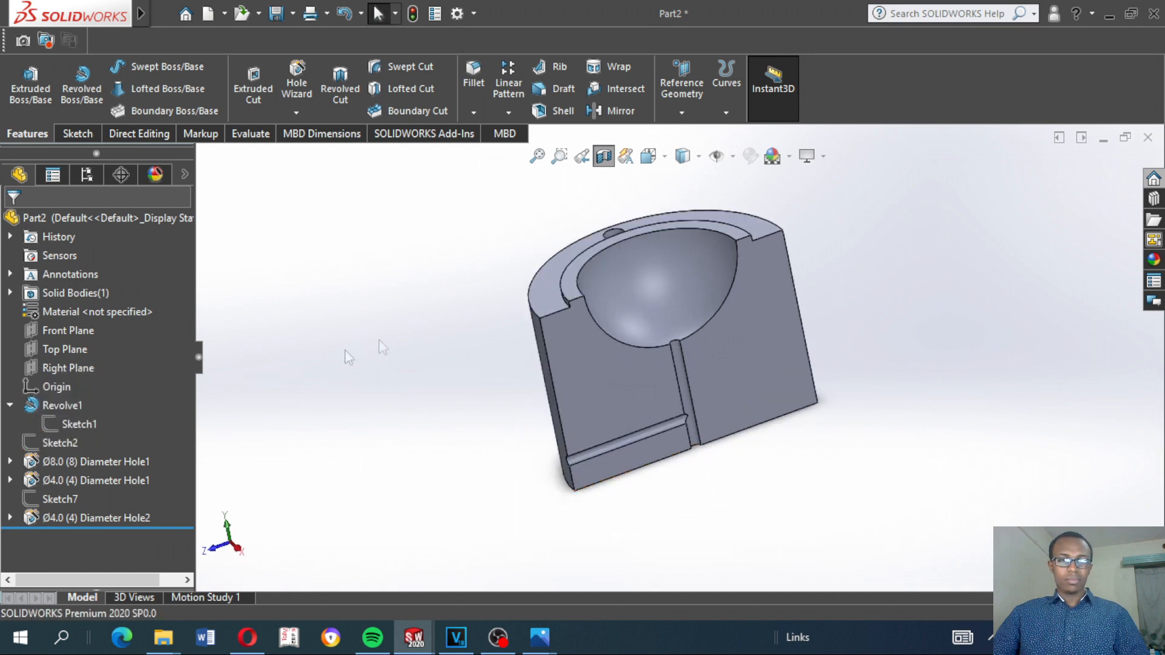
Examine in the section view how the vertical Ø4.0 hole and the side hole meet inside the part
middle_click_drag(550, 360, 523, 335)
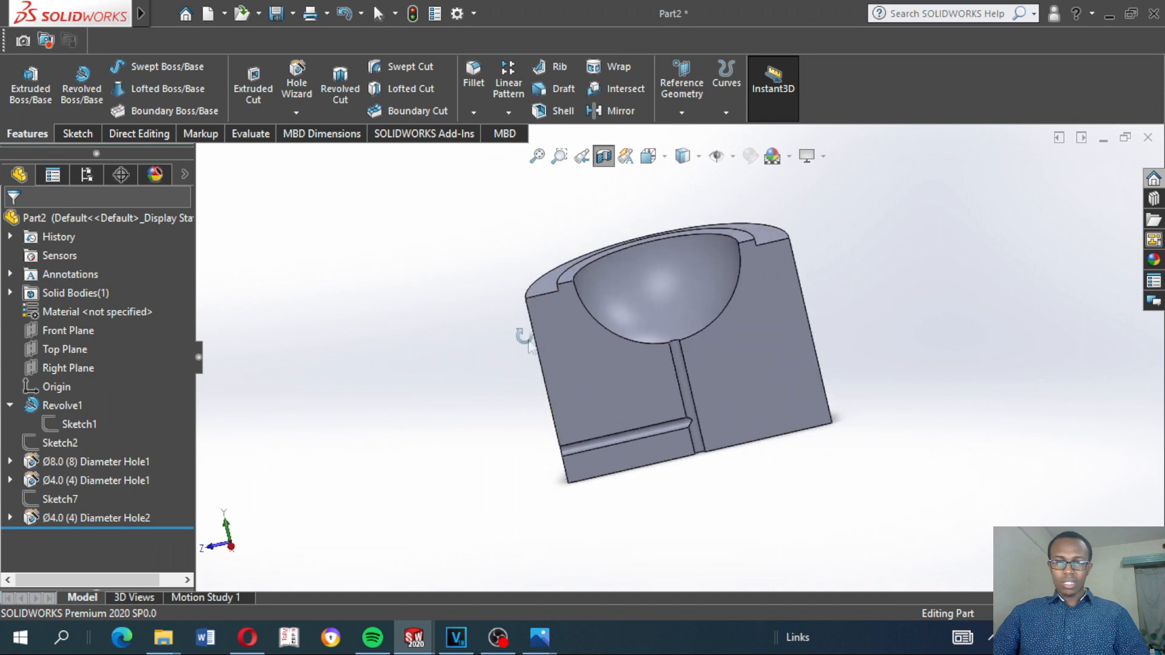
left_click(681, 366)
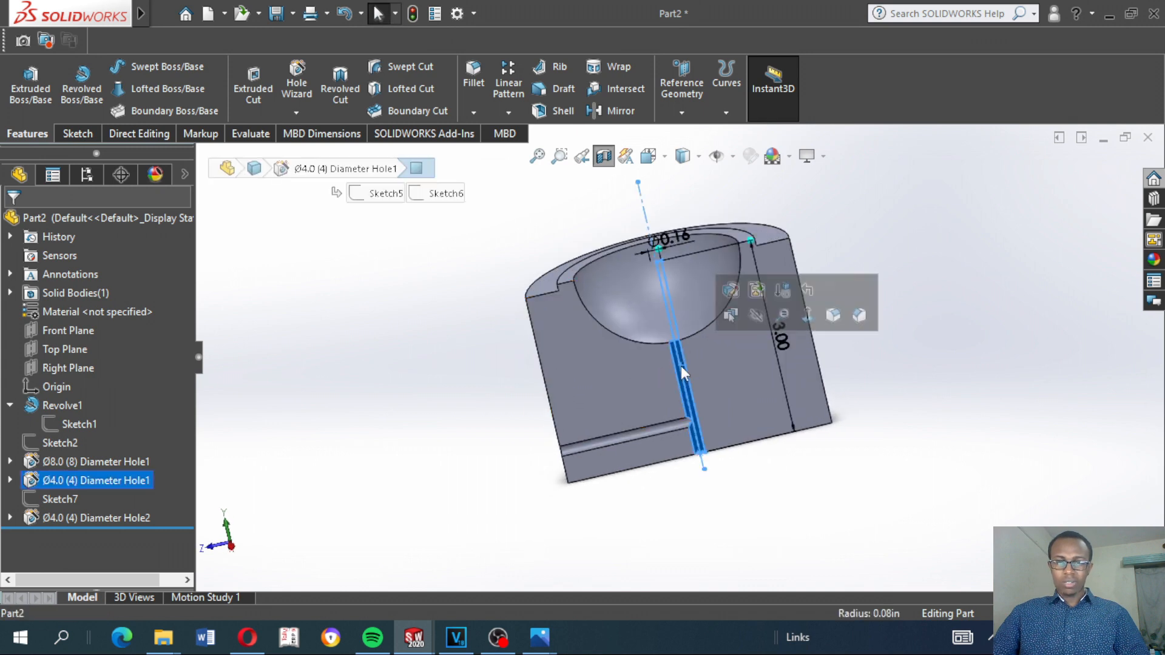
left_click(405, 466)
left_click(608, 442)
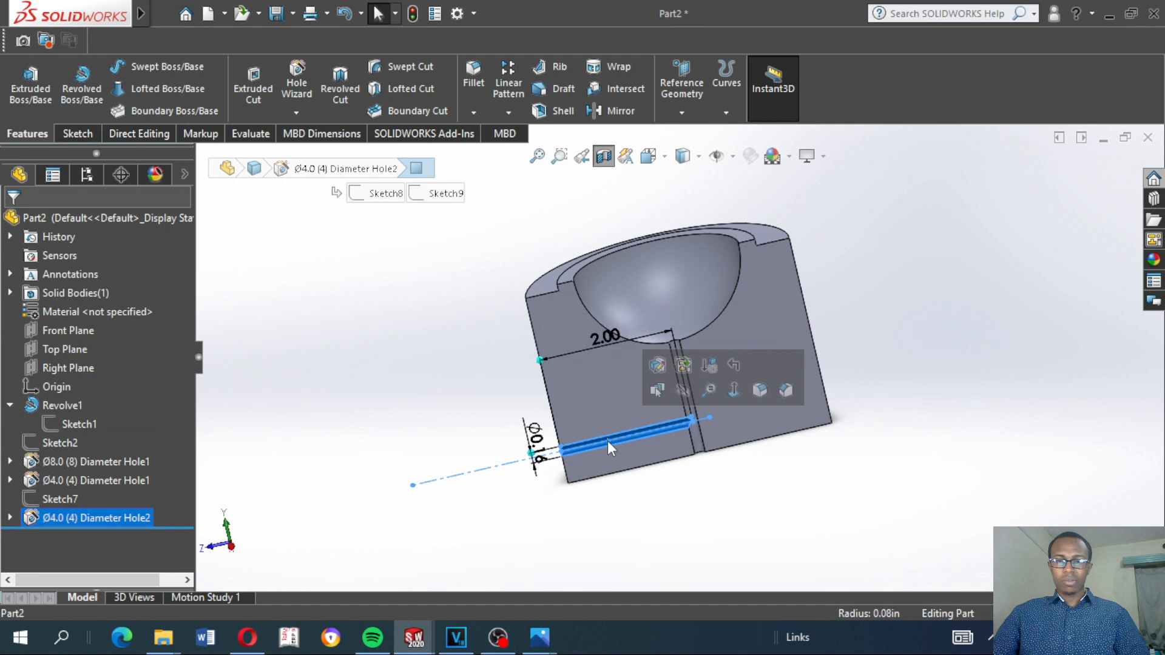
middle_click_drag(431, 448, 473, 438)
left_click(442, 398)
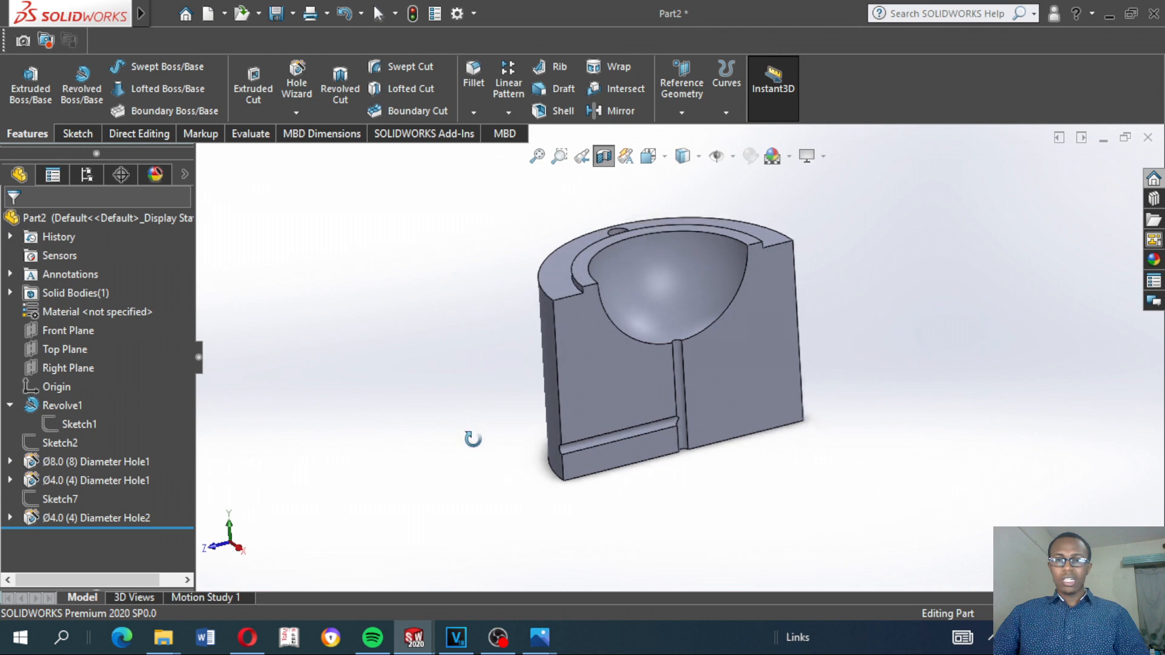
Examine the sectioned part from several angles, checking the cut face, the spherical cavity and the side hole
middle_click_drag(965, 256, 971, 284)
right_click(971, 284)
right_click(904, 247)
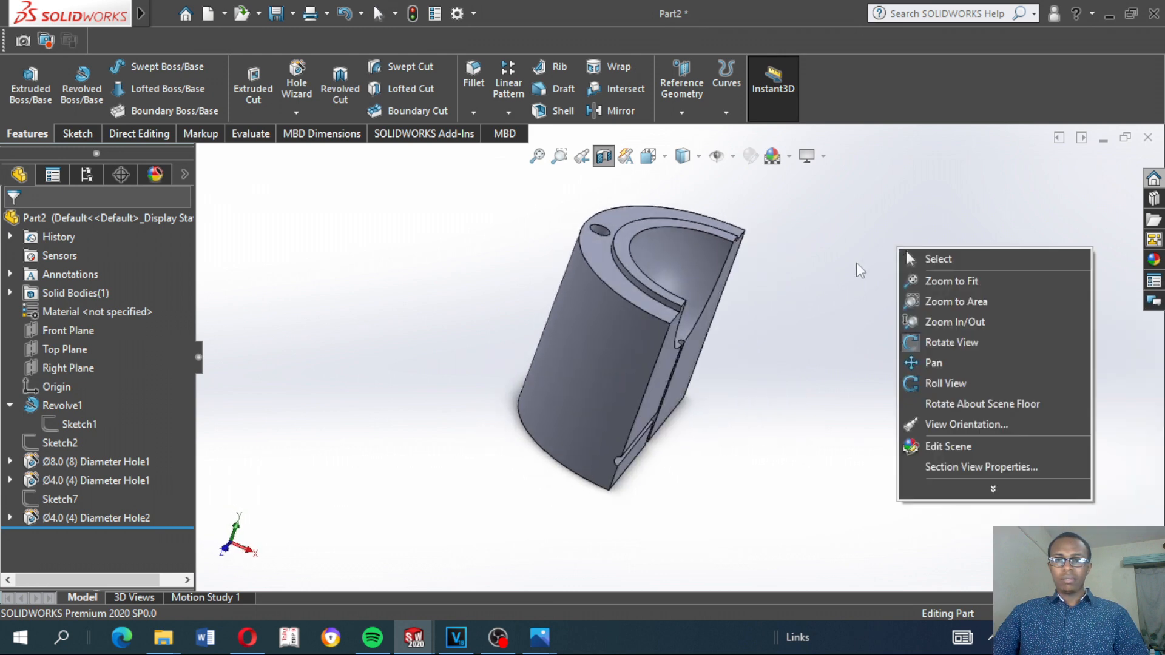
left_click(848, 277)
middle_click_drag(788, 306, 744, 284)
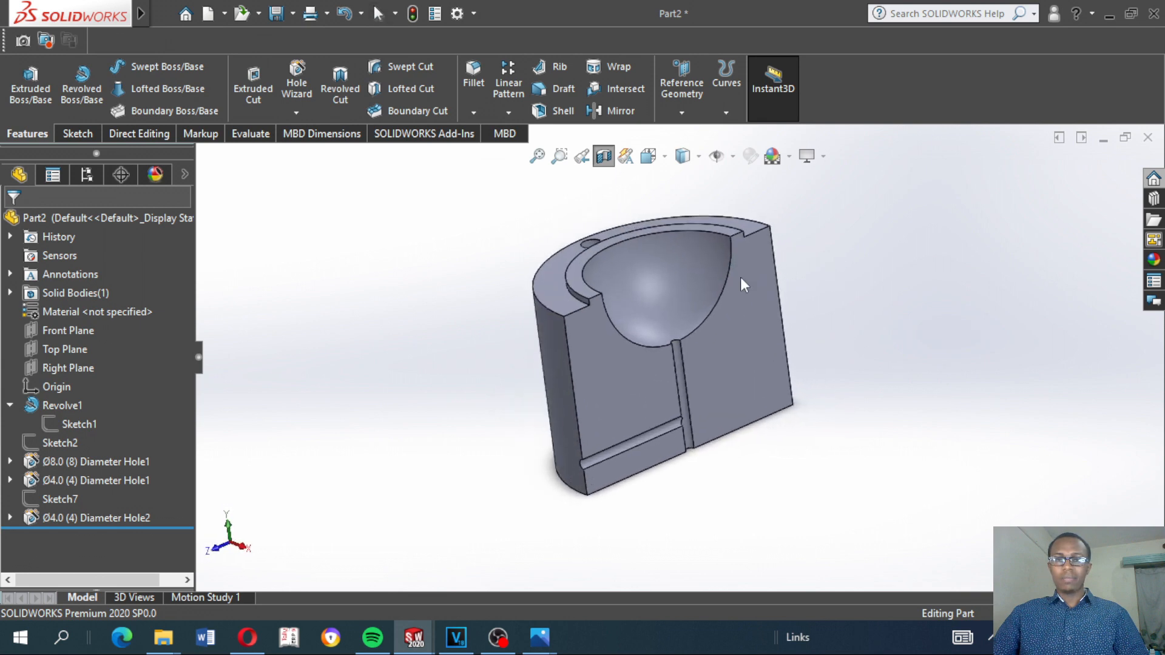
left_click(755, 323)
left_click(666, 263)
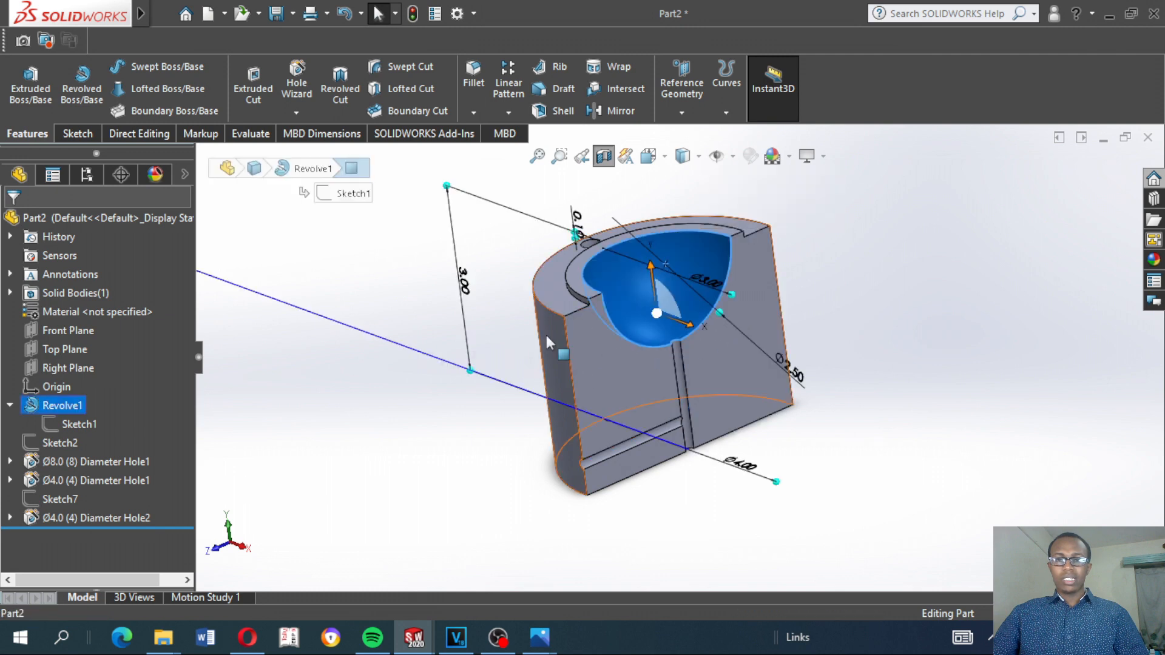
left_click(523, 313)
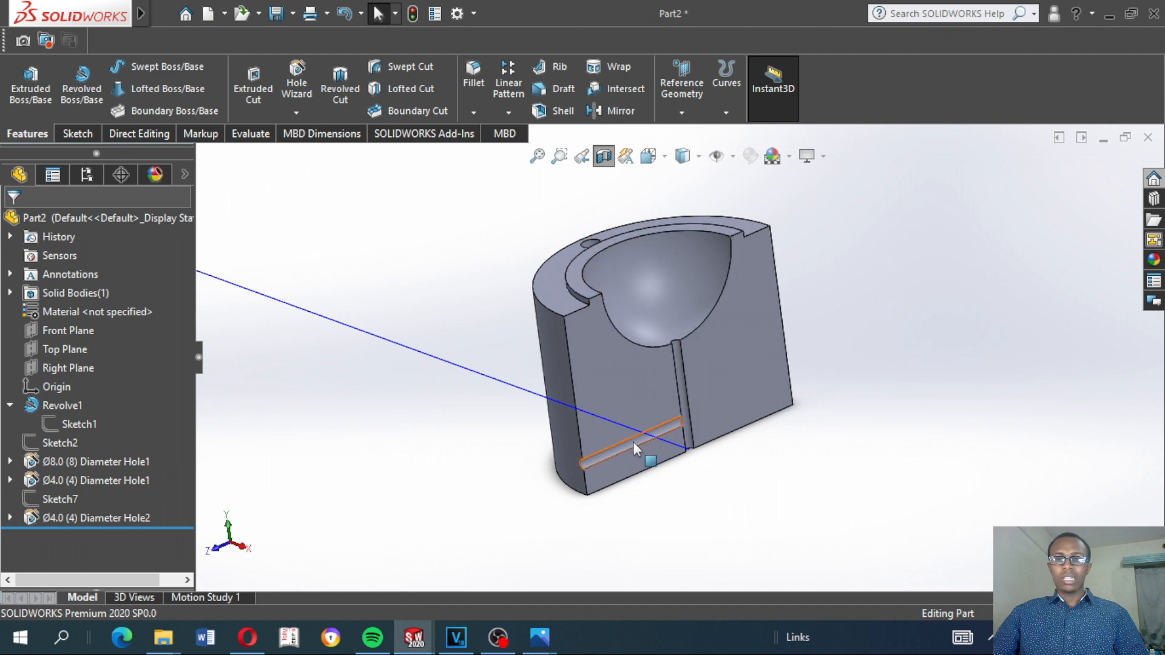
mouse_move(469, 392)
middle_mouse_down()
mouse_move(502, 398)
mouse_move(476, 336)
mouse_move(461, 388)
mouse_move(476, 366)
mouse_move(478, 403)
middle_mouse_up()
key("Escape")
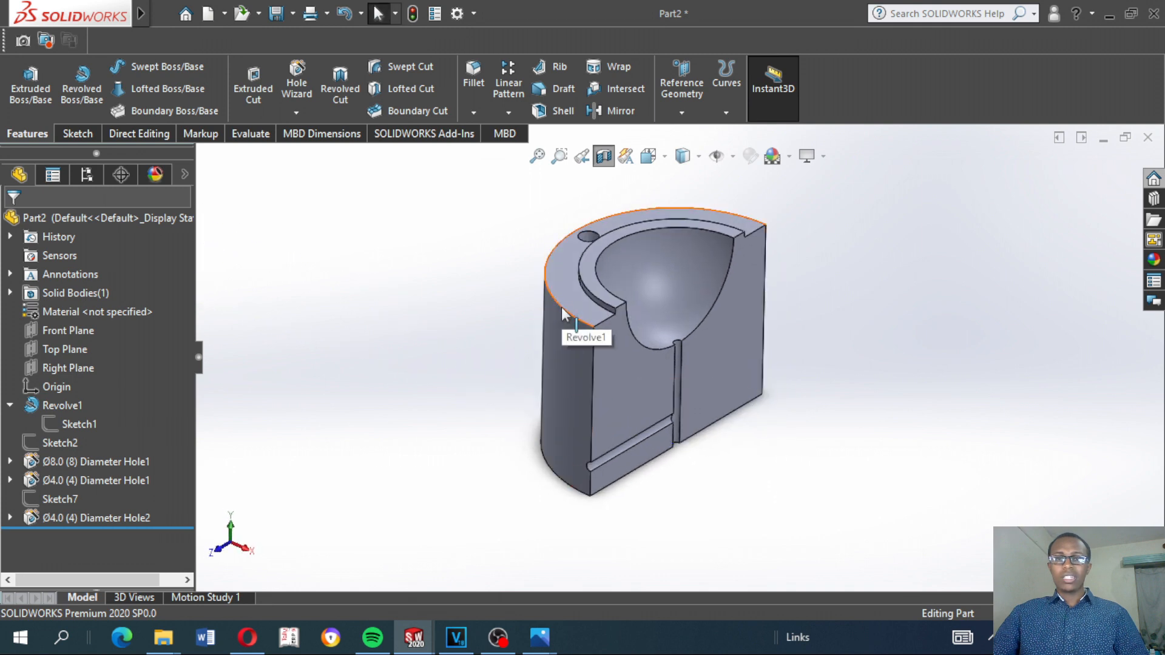
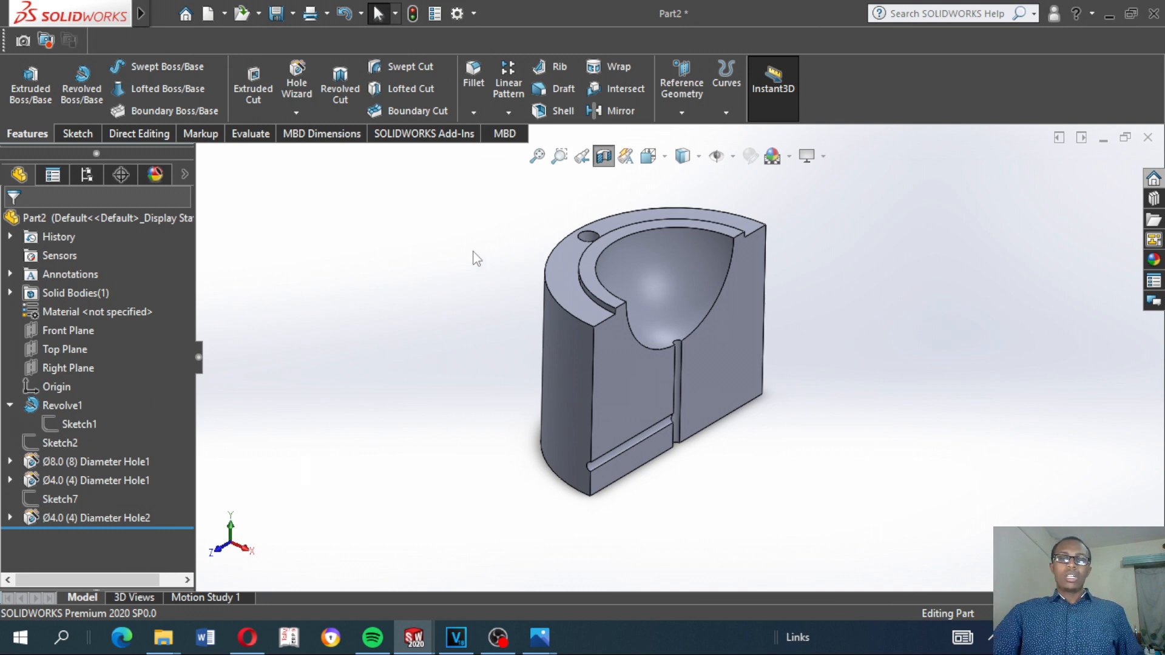
Turn off the section view to show the whole part again
left_click(547, 292)
left_click(402, 336)
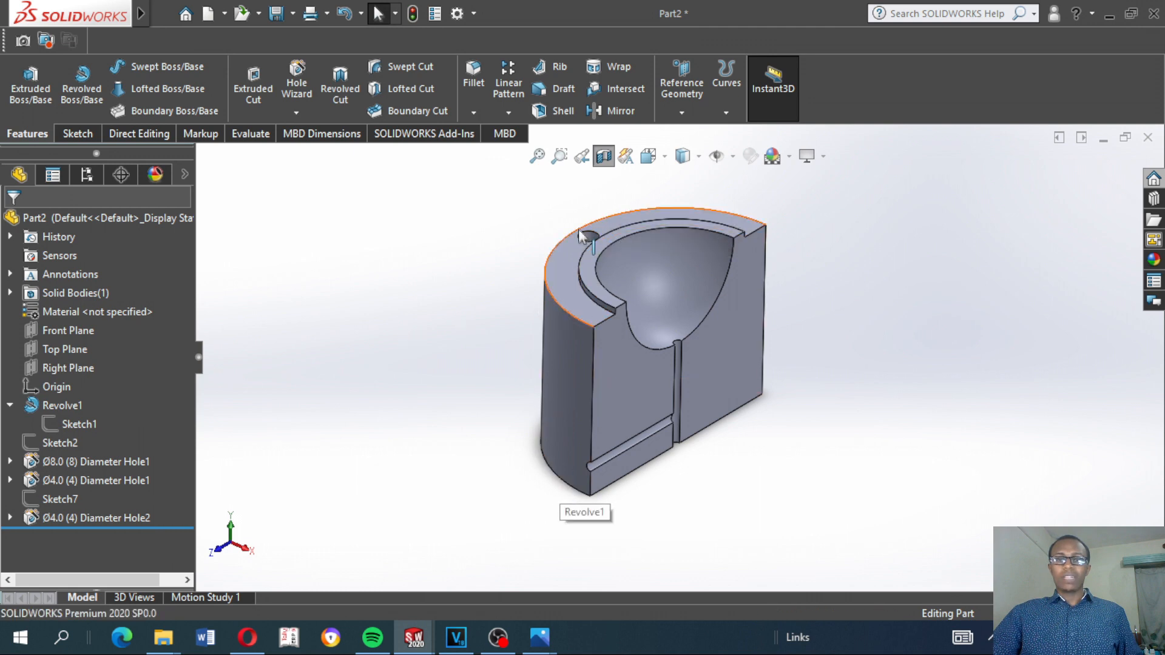
left_click(605, 156)
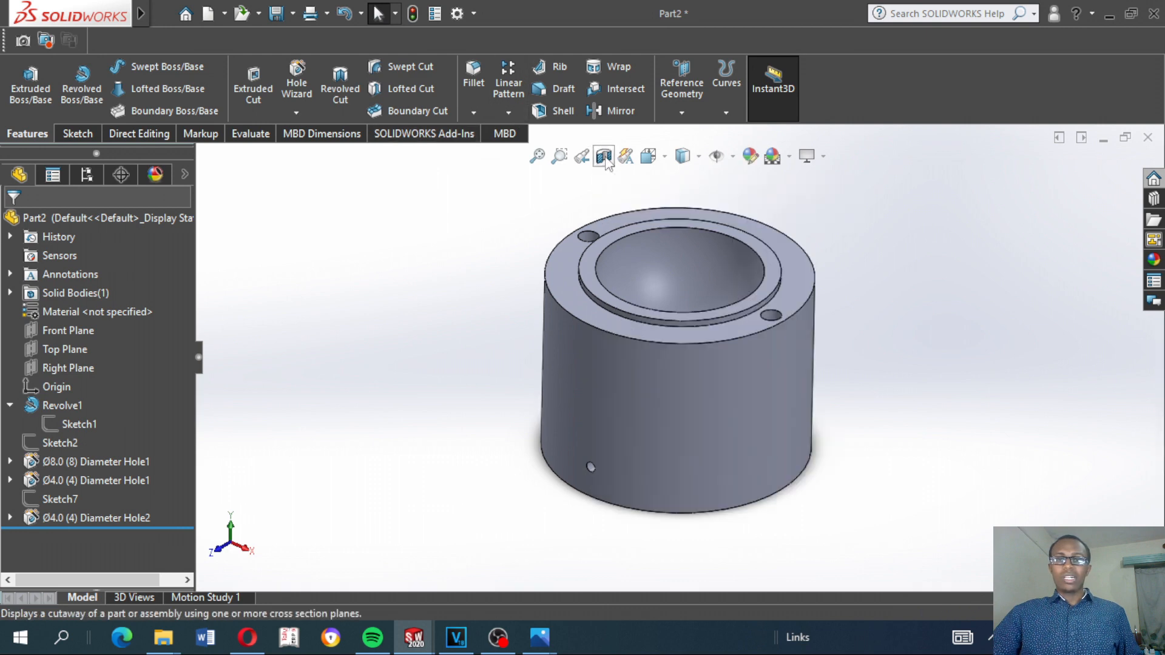
left_click(480, 81)
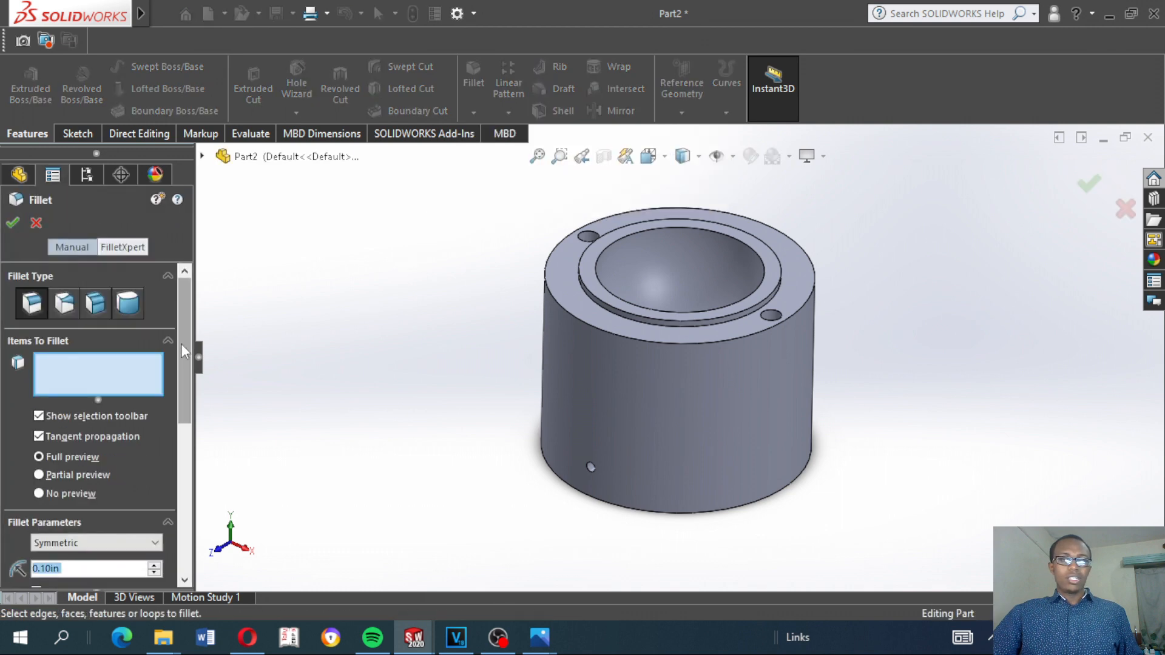
left_click_drag(181, 344, 185, 387)
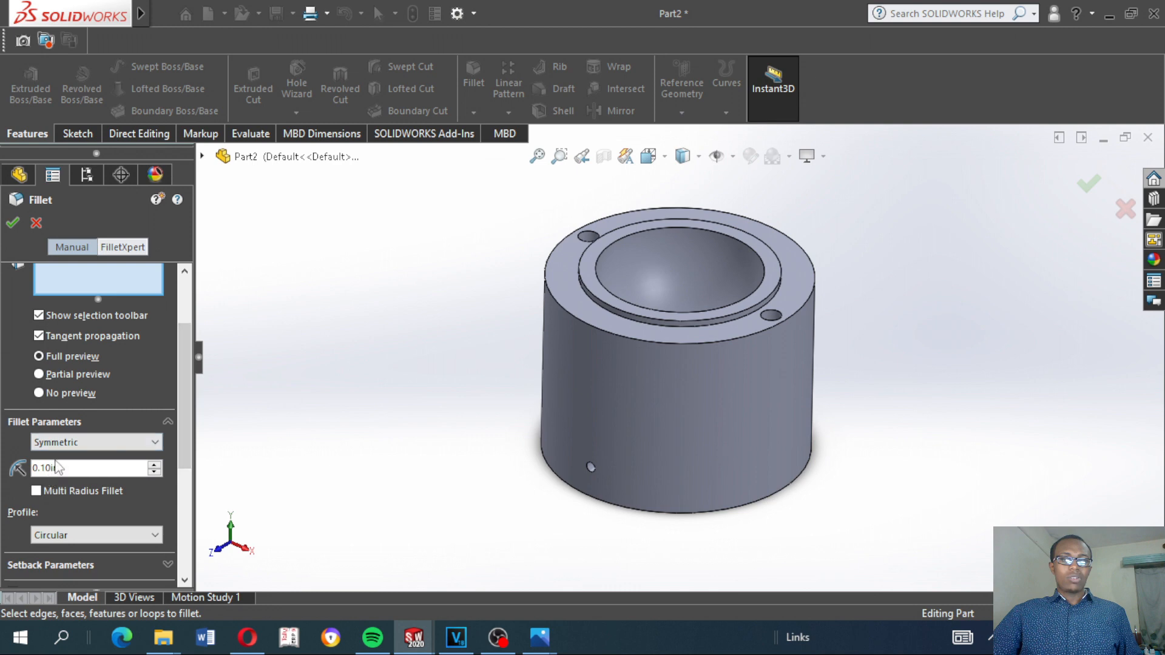
left_click(37, 224)
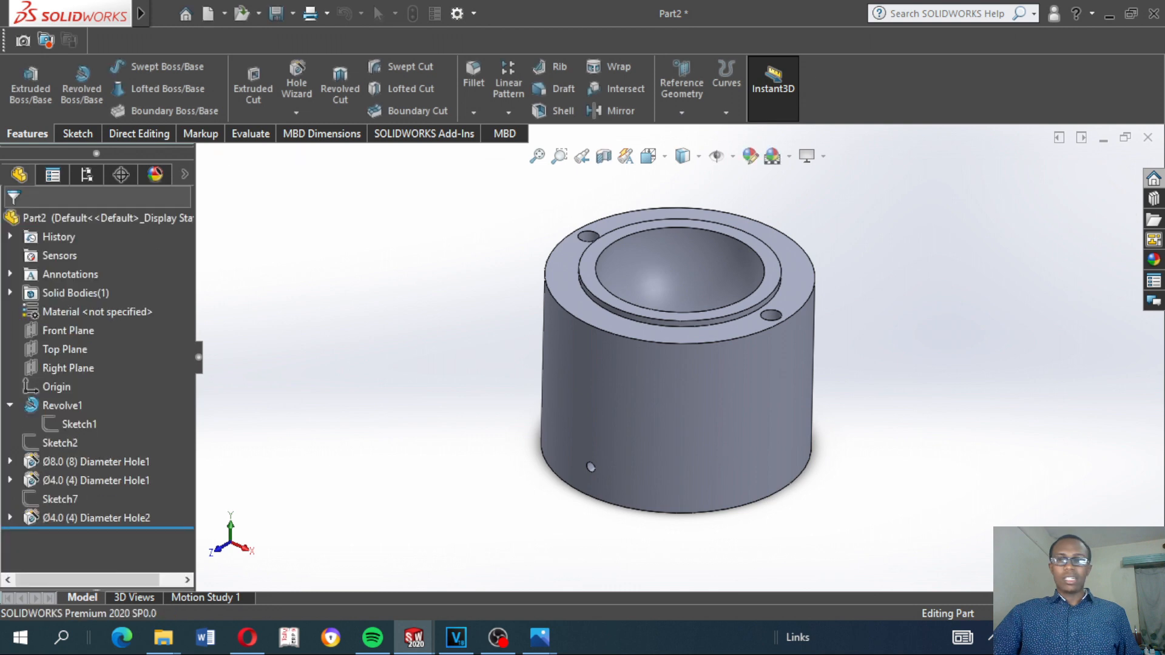
Switch the document units from inches to millimetres
left_click(1092, 613)
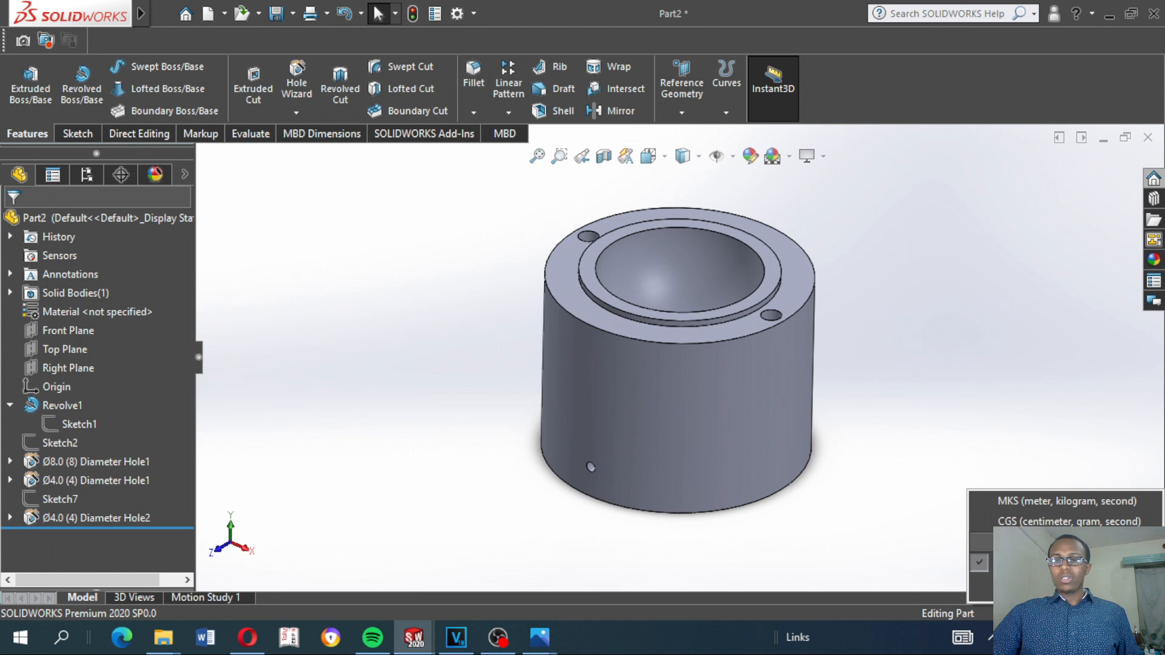
left_click(1071, 543)
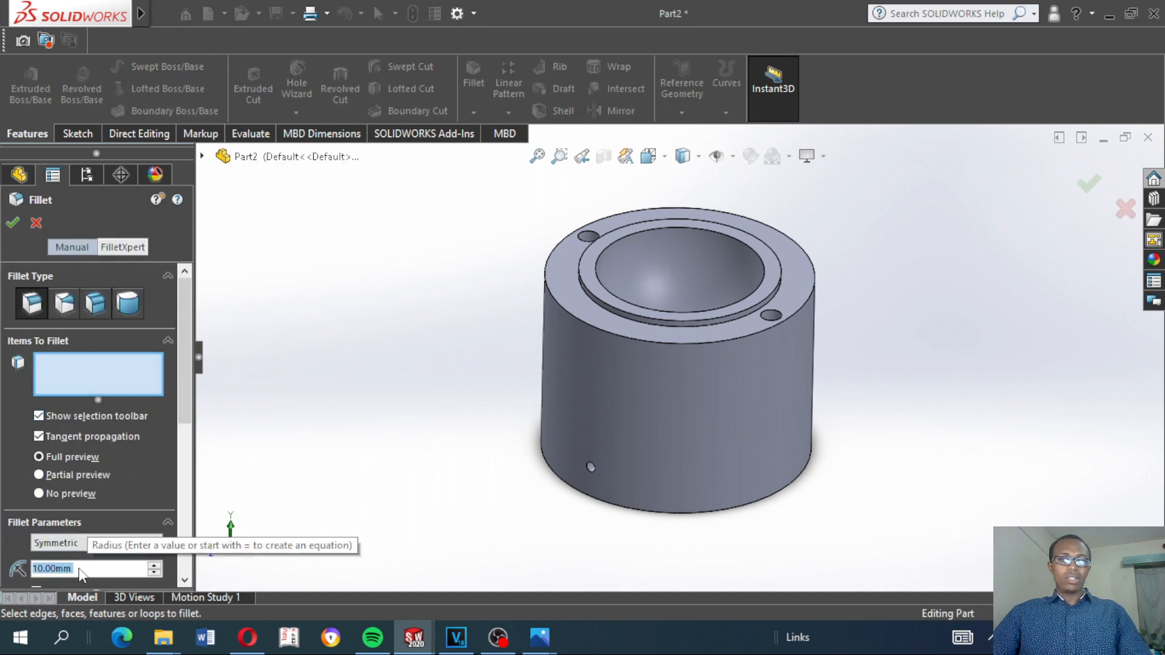
Fillet the outer top and bottom circular edges of the cylinder with a 1 mm radius
type("1")
key("Return")
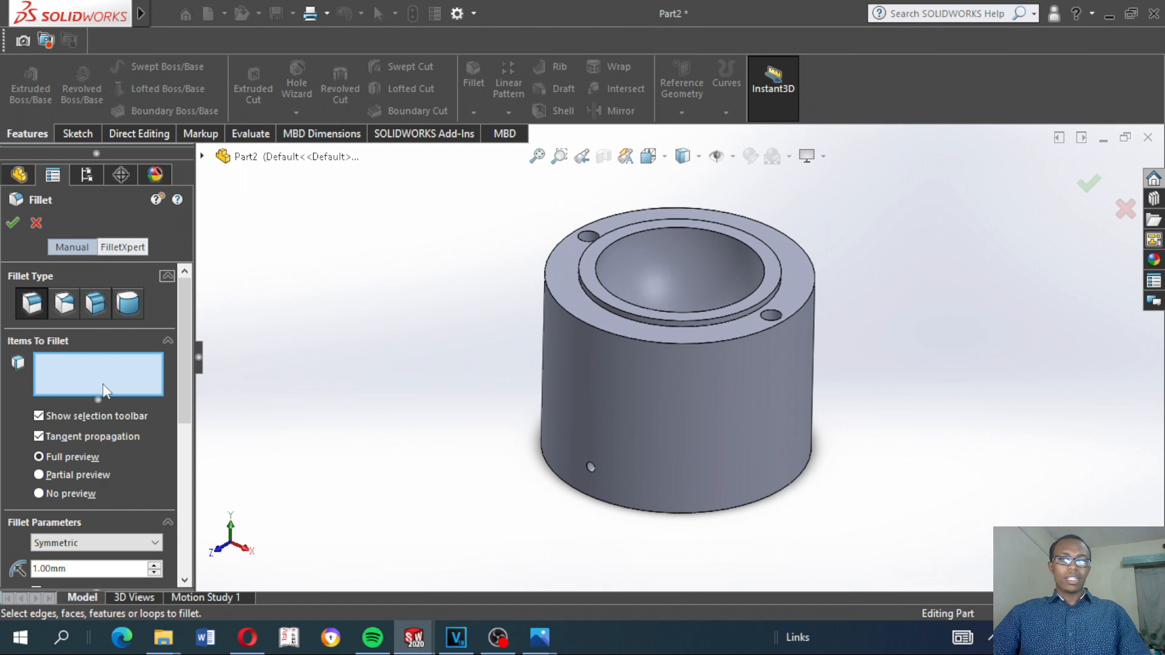
left_click(580, 324)
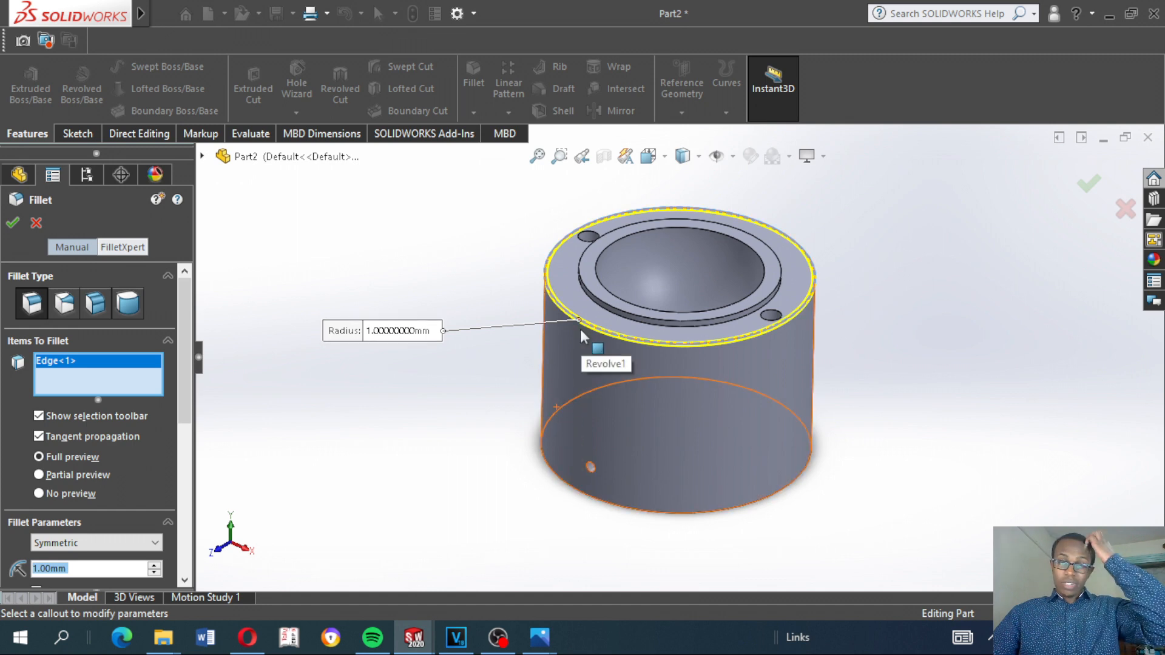
left_click(553, 472)
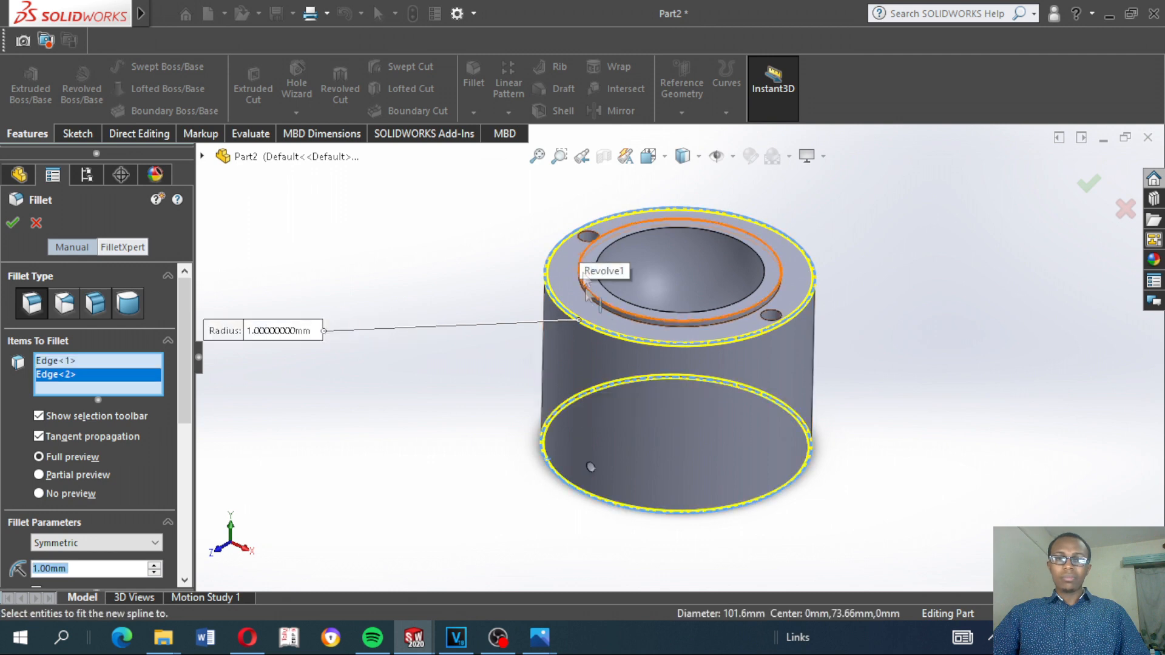
scroll(629, 297, "up", 1)
scroll(629, 298, "down", 2)
scroll(699, 365, "down", 1)
scroll(699, 371, "up", 2)
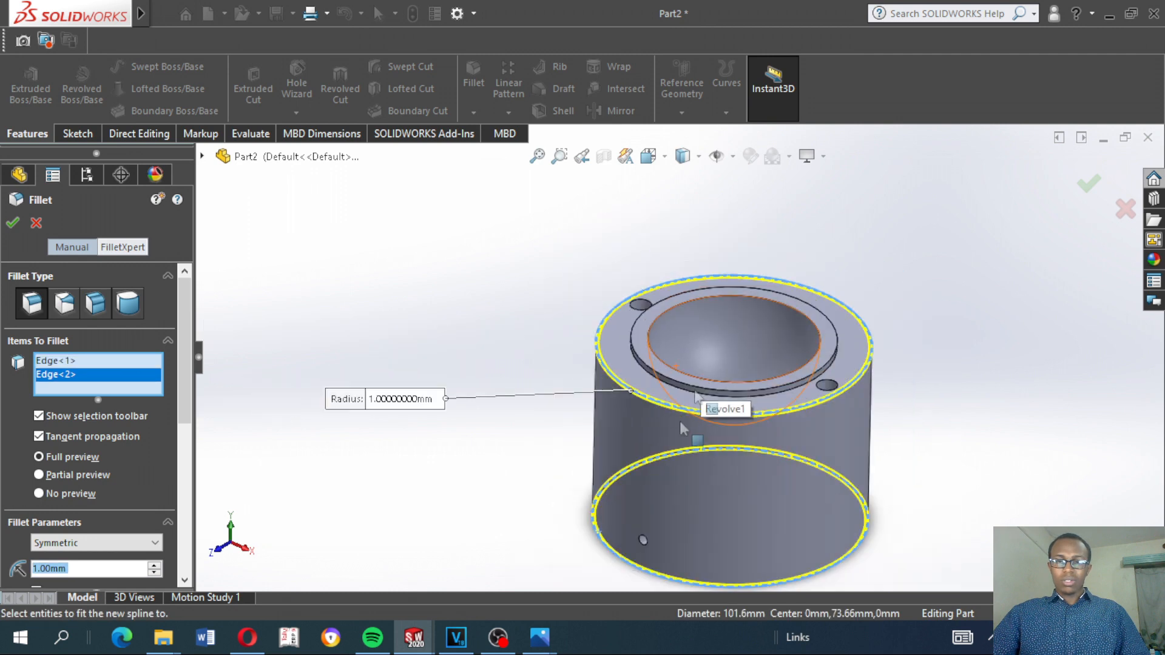
scroll(698, 450, "up", 1)
middle_click_drag(756, 479, 596, 409)
left_click(12, 223)
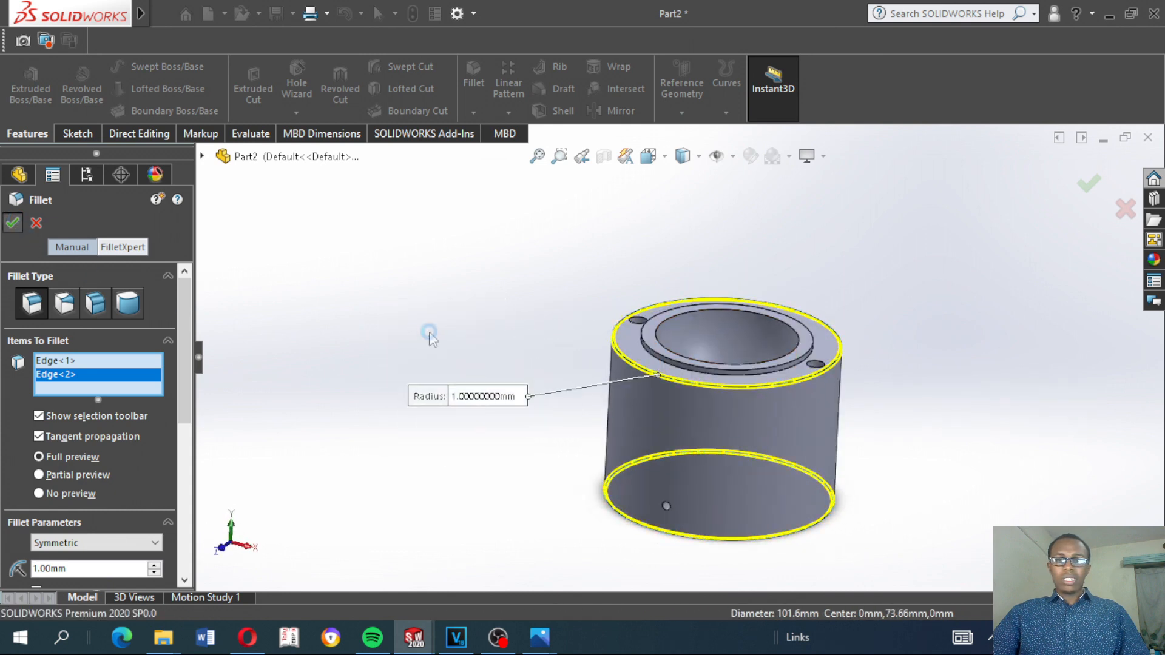
mouse_move(455, 351)
middle_mouse_down()
mouse_move(440, 348)
mouse_move(443, 336)
middle_mouse_up()
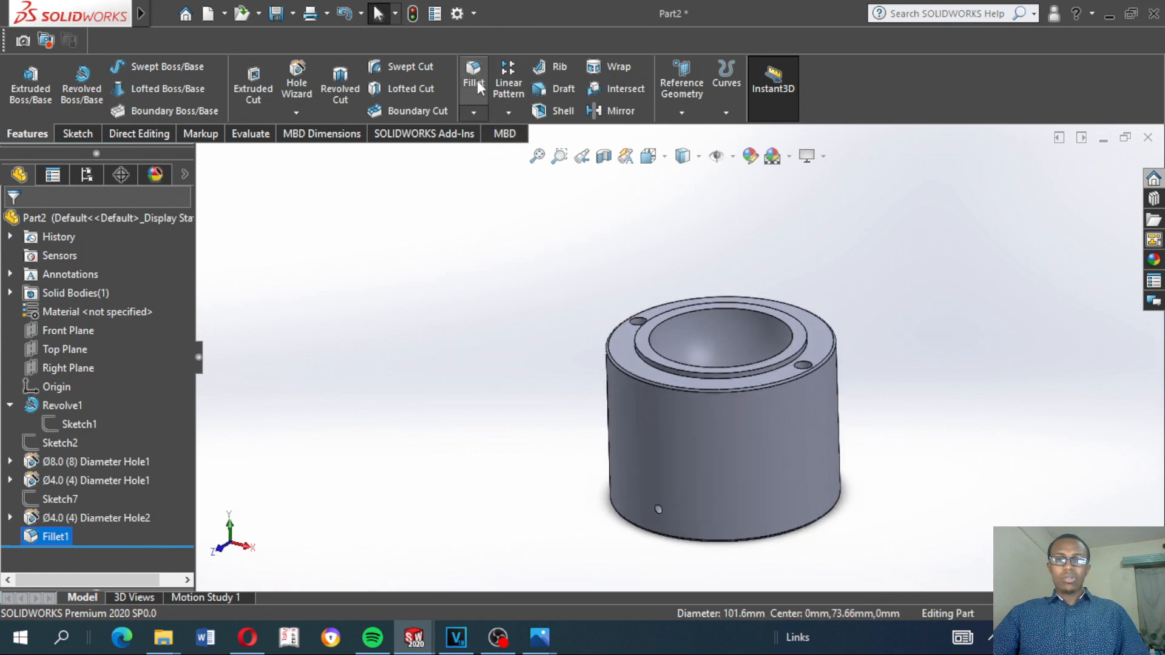
Start a 1 mm, 45° chamfer and include the raised ring's outer edge and the upper rims of both Ø8.0 holes
left_click(473, 112)
left_click(493, 165)
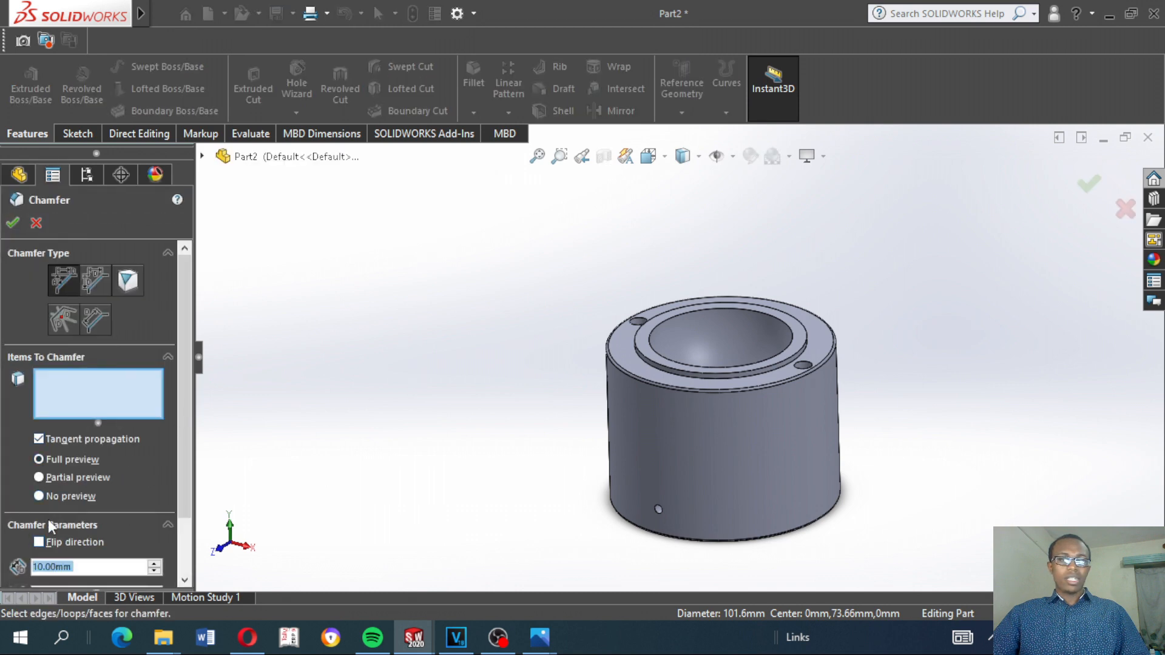
type("1")
left_click(59, 413)
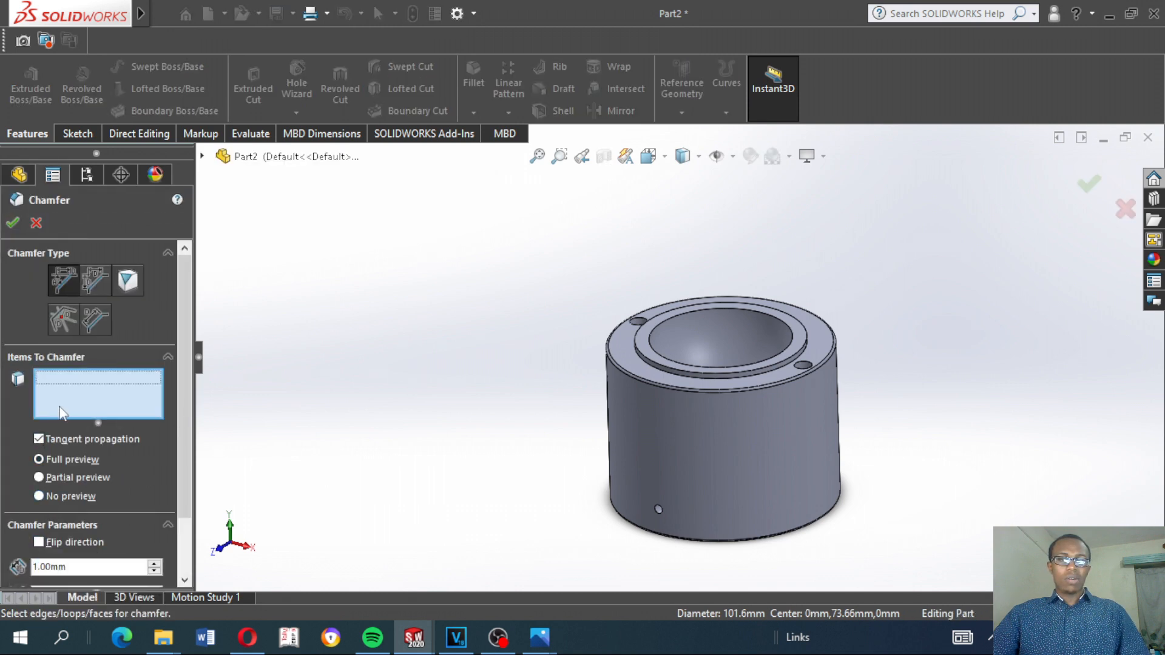
scroll(770, 307, "down", 3)
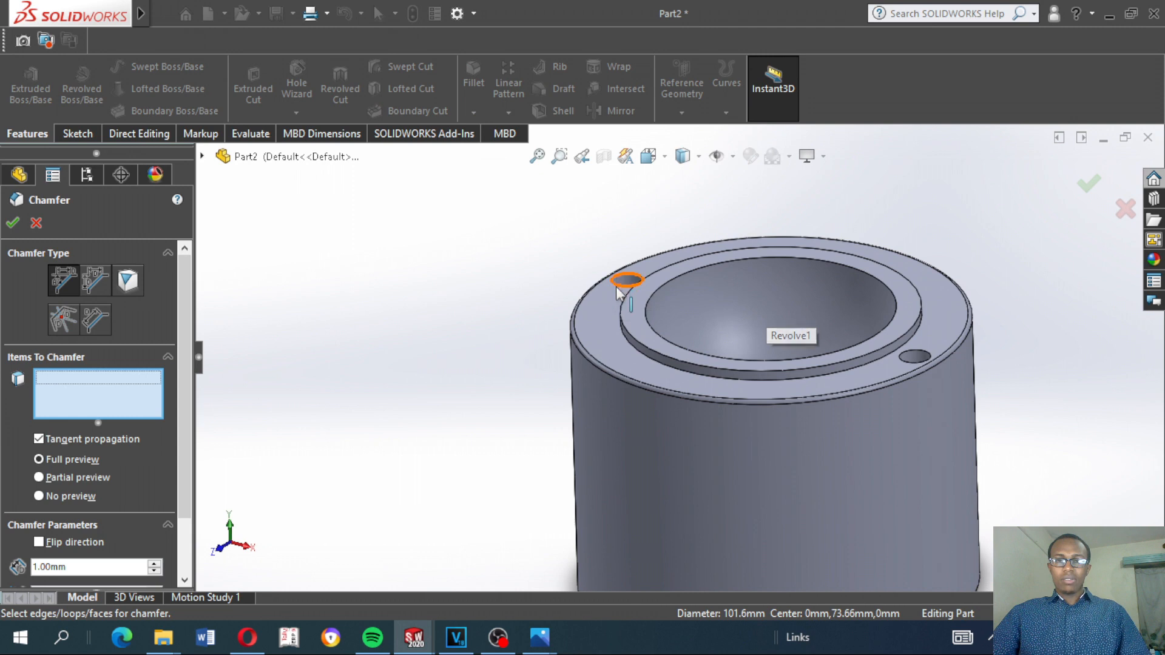
left_click(674, 361)
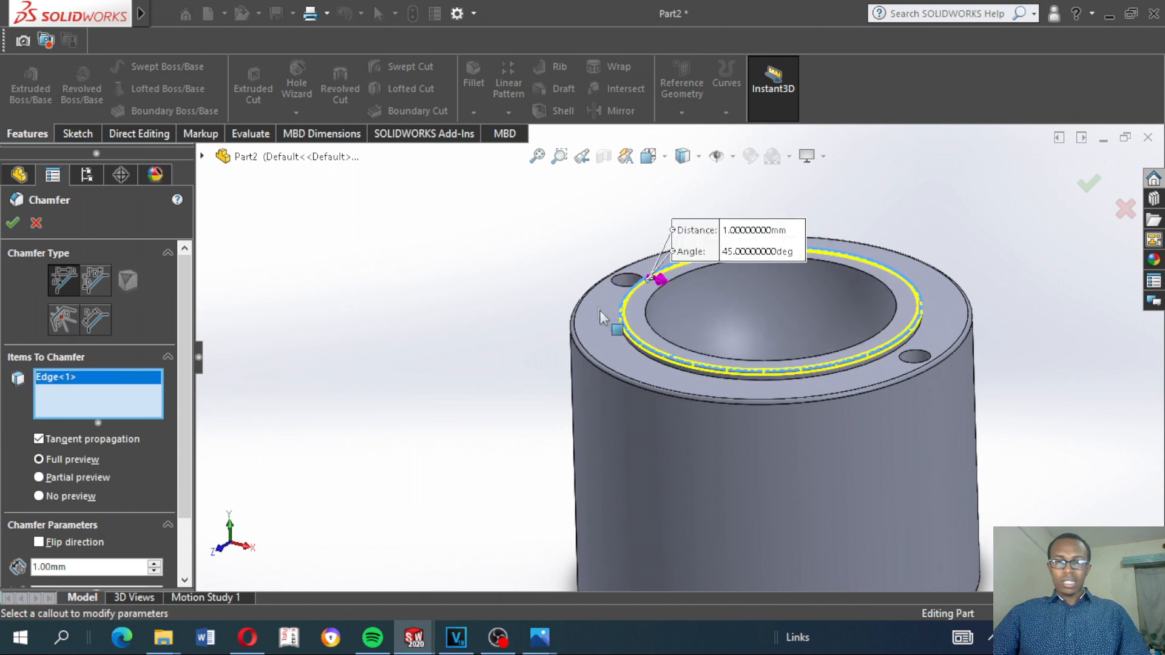
left_click(625, 280)
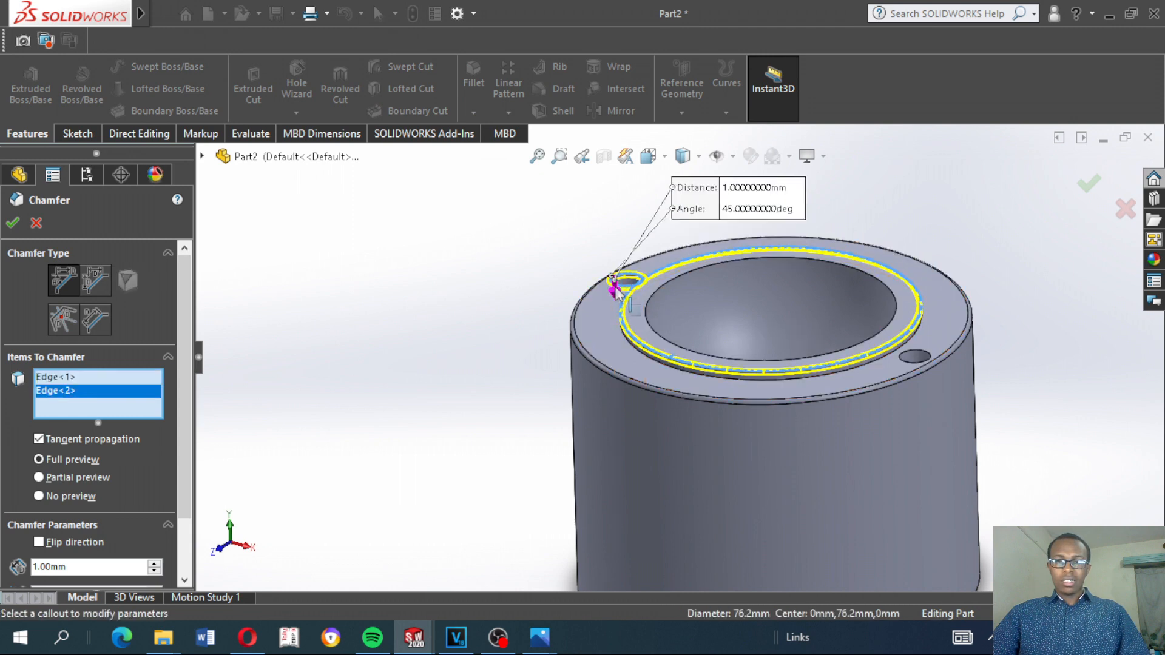
left_click(911, 362)
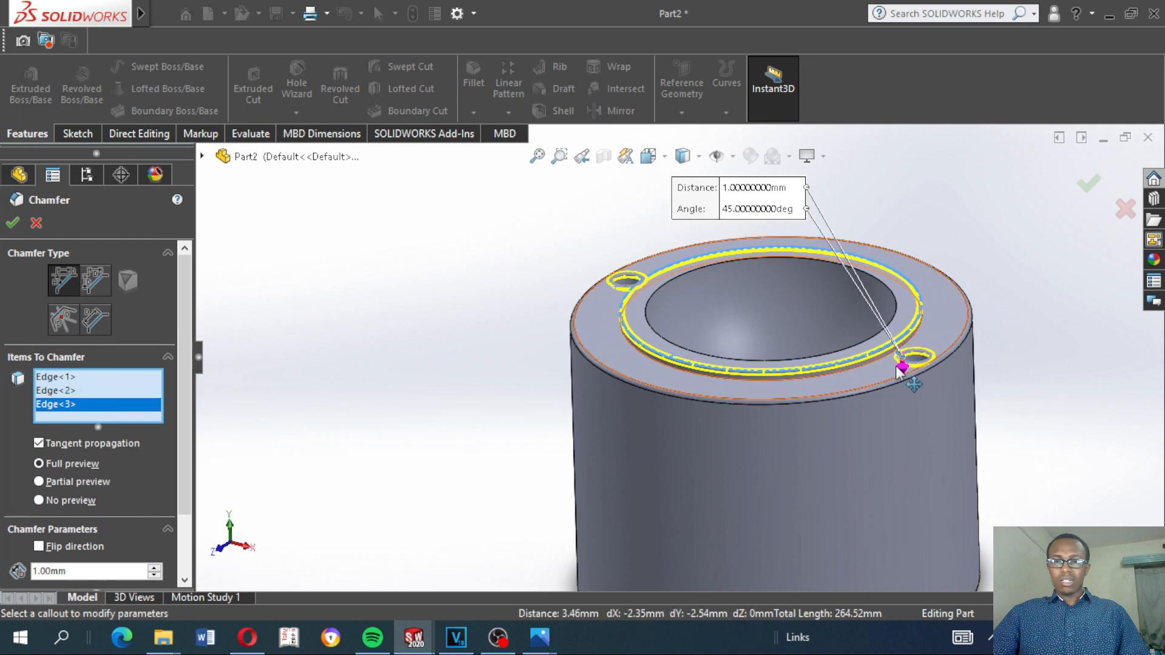
Add the lower rims of both Ø8.0 holes, the side hole and the bottom central hole to the chamfer and apply it
scroll(898, 373, "up", 3)
middle_click_drag(896, 373, 824, 477)
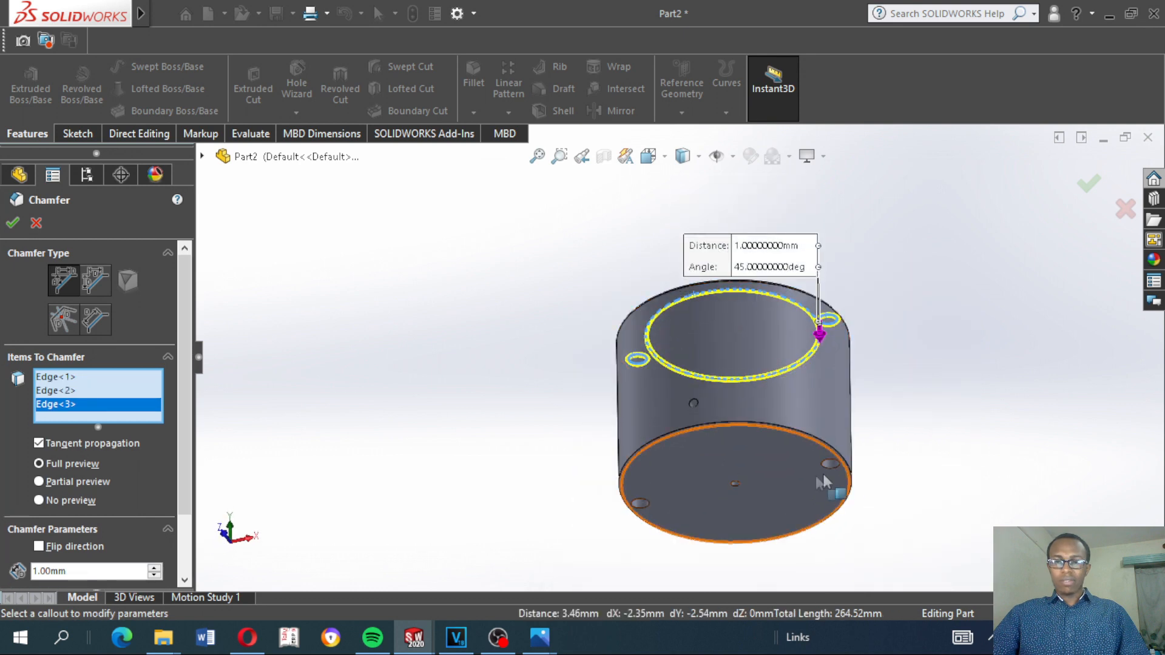
left_click(826, 468)
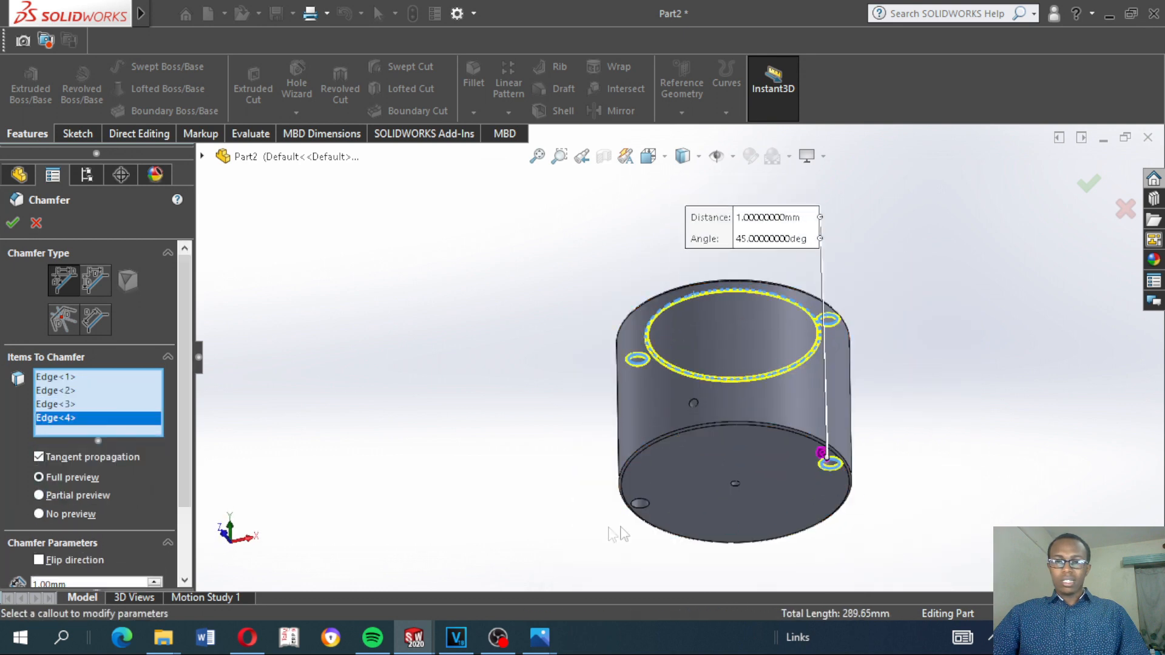
left_click(641, 505)
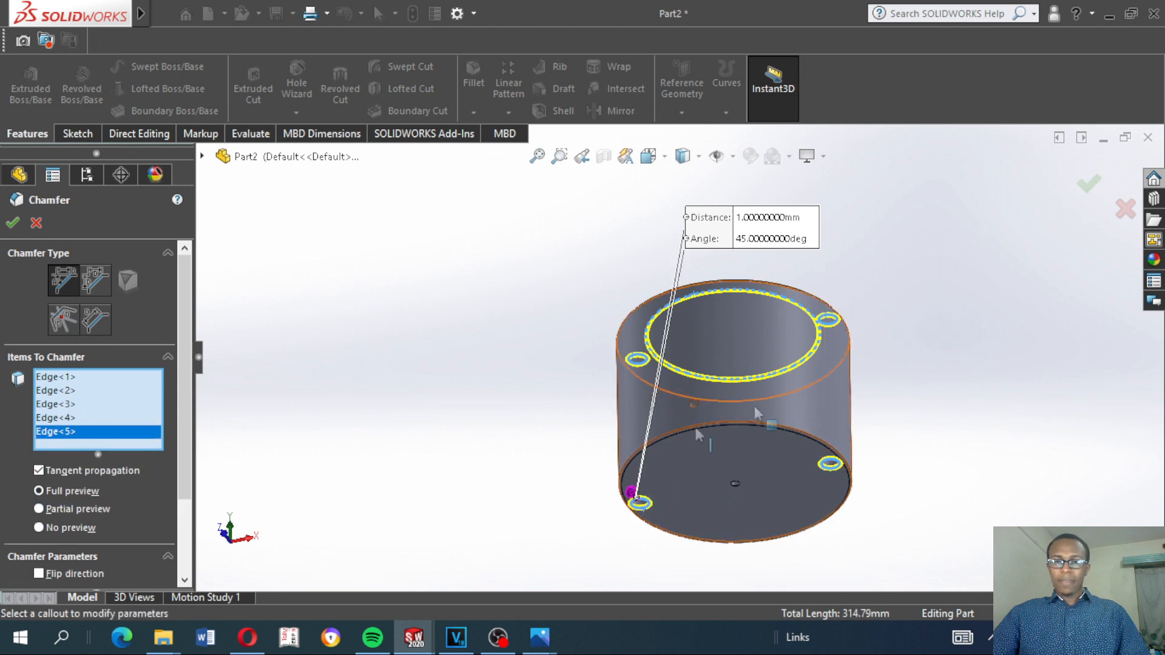
left_click(695, 408)
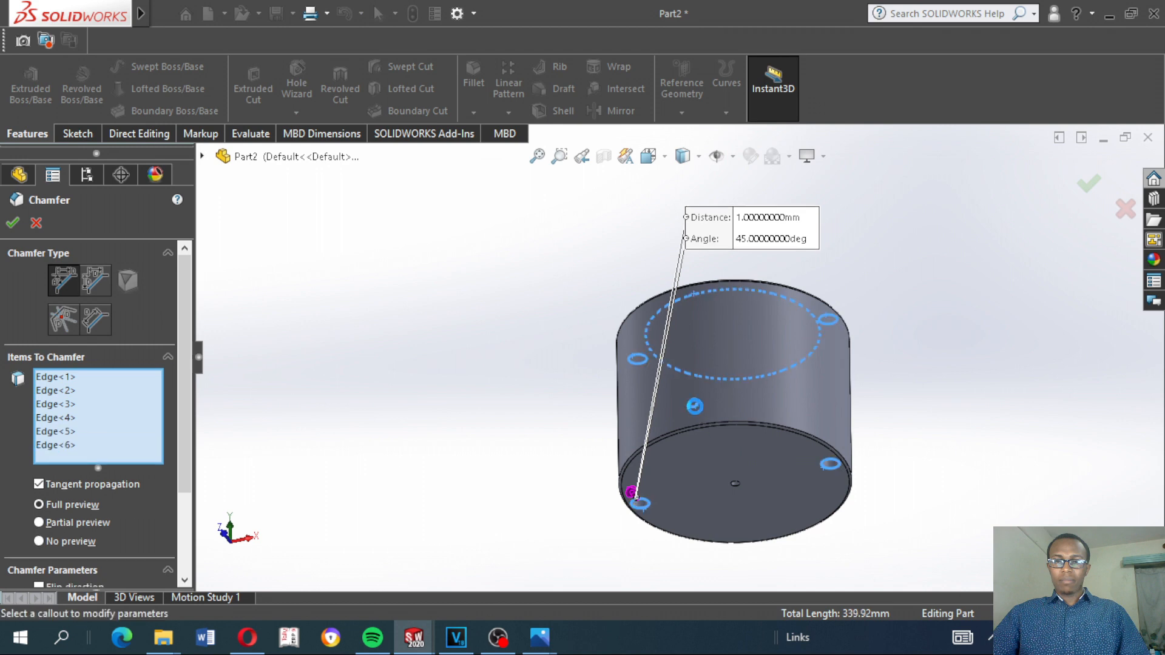
left_click(736, 485)
middle_click_drag(722, 430, 736, 548)
left_click(1089, 183)
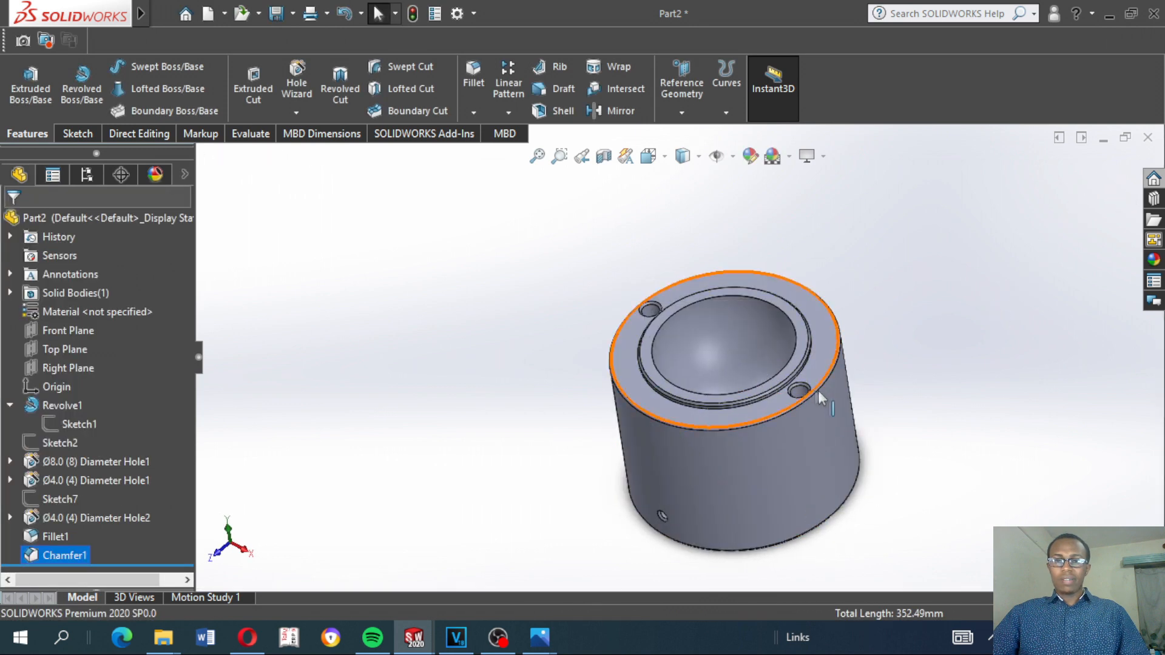
Examine the filleted and chamfered edges on the part's top face and the circular edge of the spherical cavity
scroll(613, 315, "down", 5)
mouse_move(633, 372)
middle_mouse_down()
mouse_move(681, 380)
mouse_move(637, 354)
middle_mouse_up()
scroll(637, 353, "up", 5)
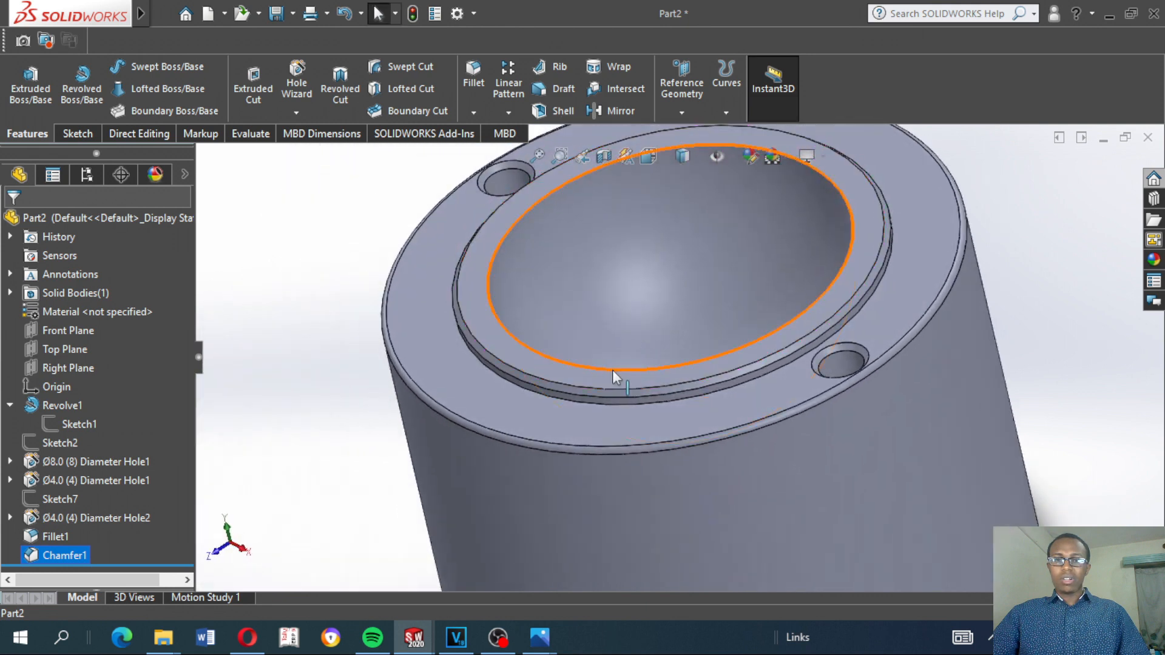
left_click(410, 414)
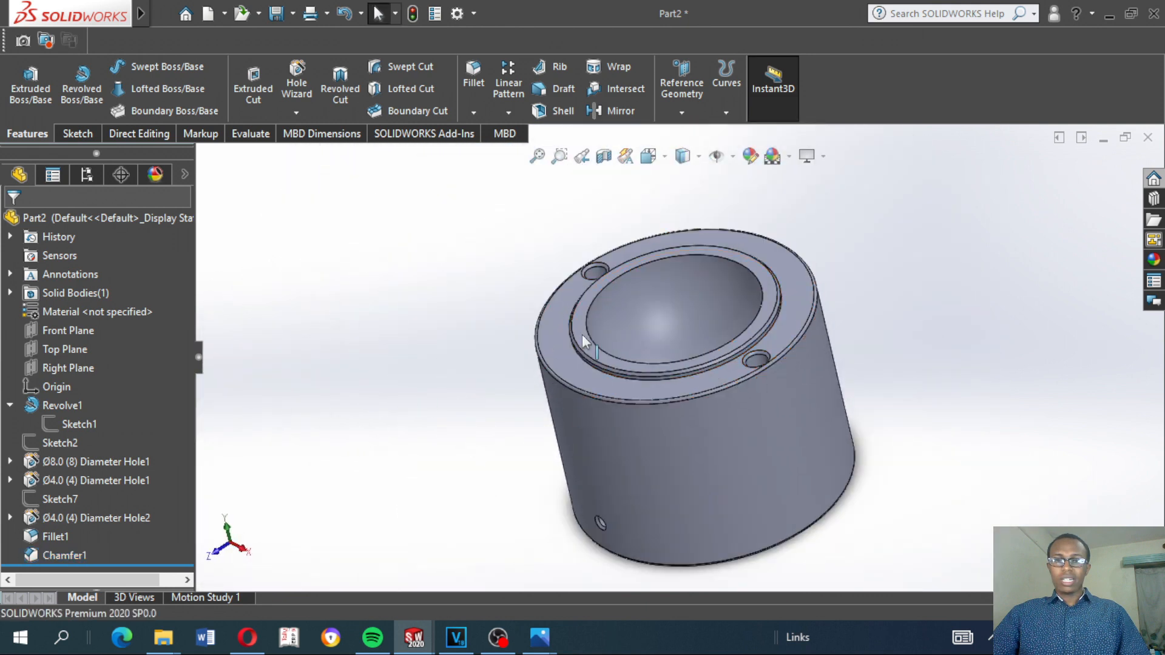
left_click(671, 258)
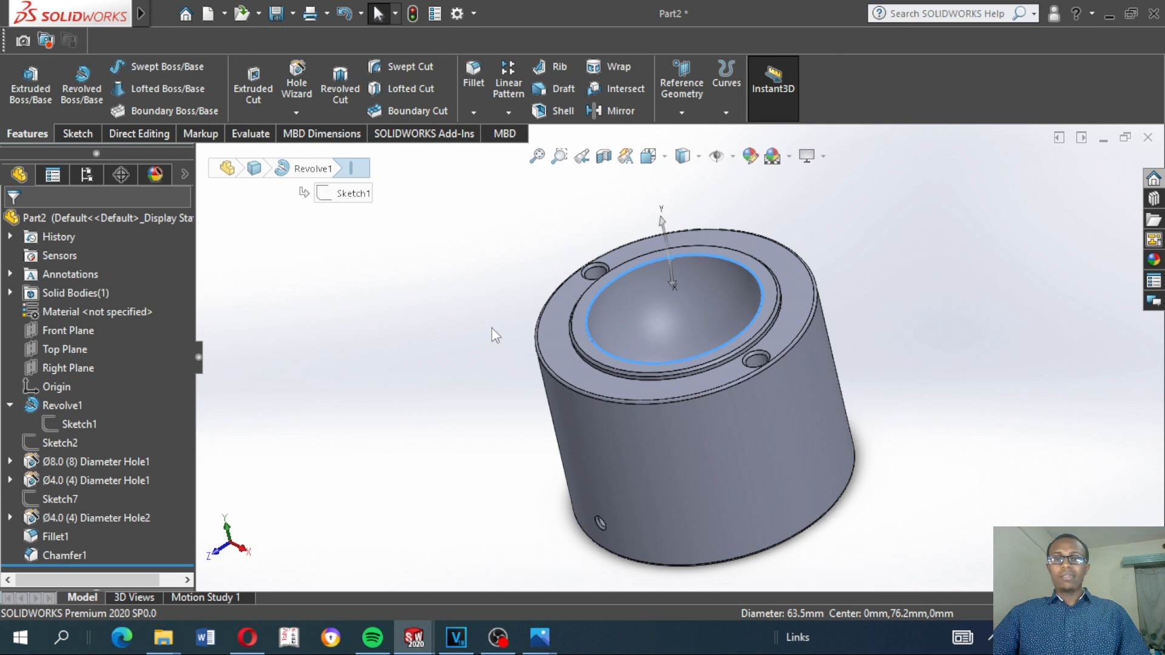
mouse_move(486, 376)
middle_mouse_down()
mouse_move(498, 368)
mouse_move(481, 358)
mouse_move(488, 367)
middle_mouse_up()
left_click(492, 373)
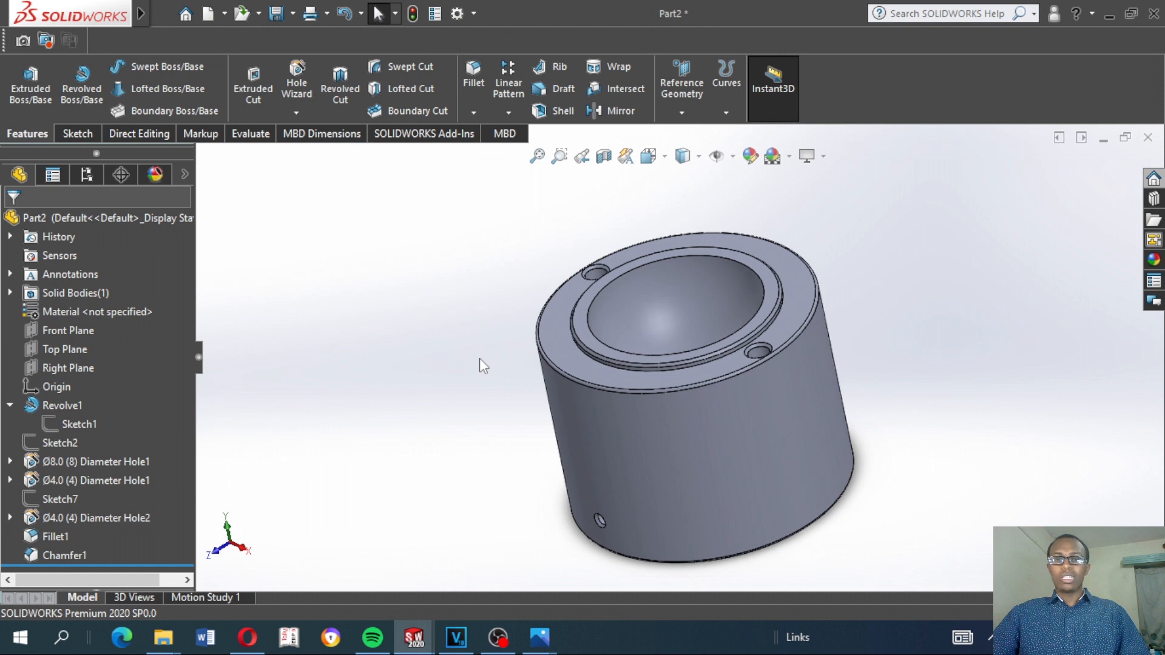
left_click(620, 274)
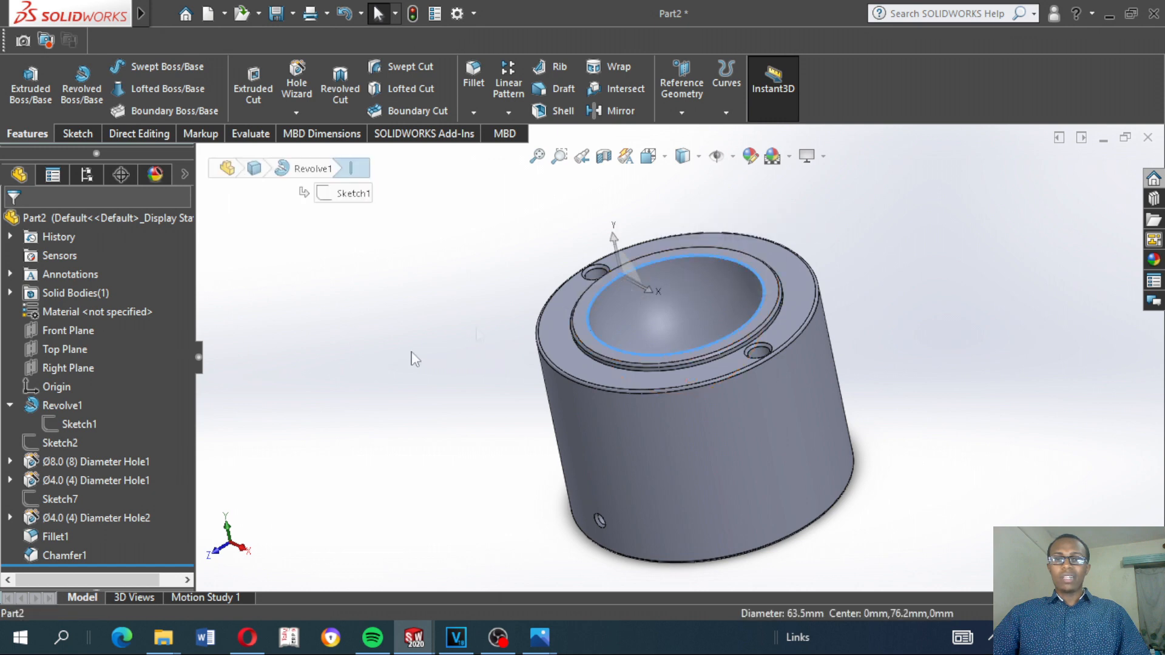
left_click(398, 383)
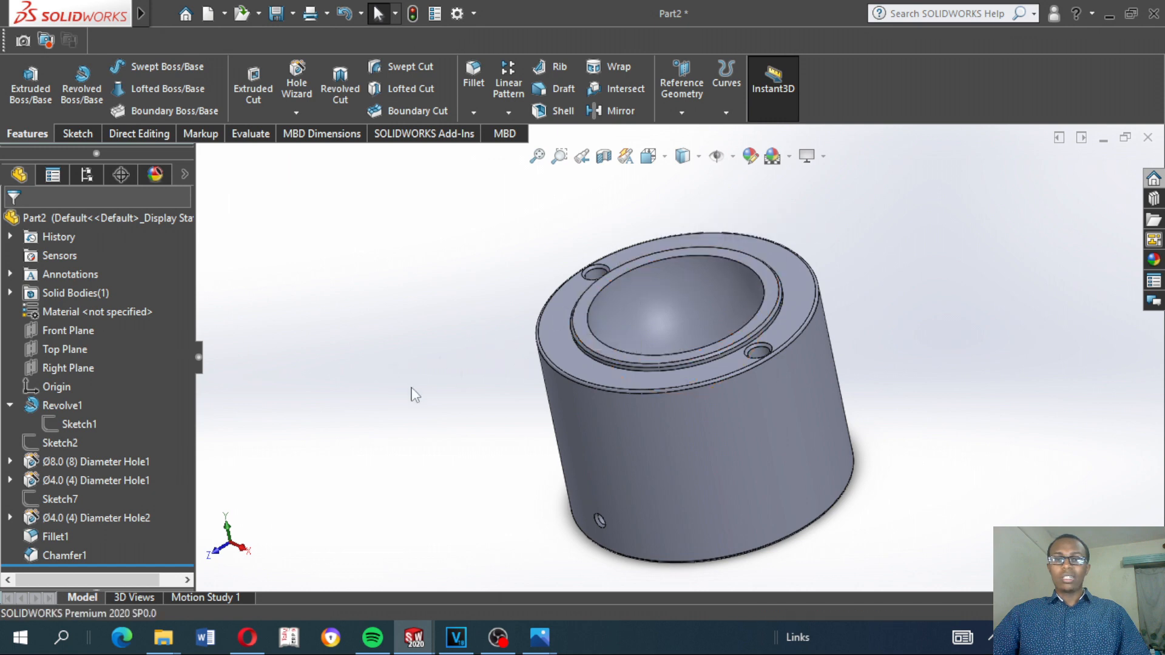
middle_click_drag(467, 361, 475, 392)
scroll(674, 363, "up", 3)
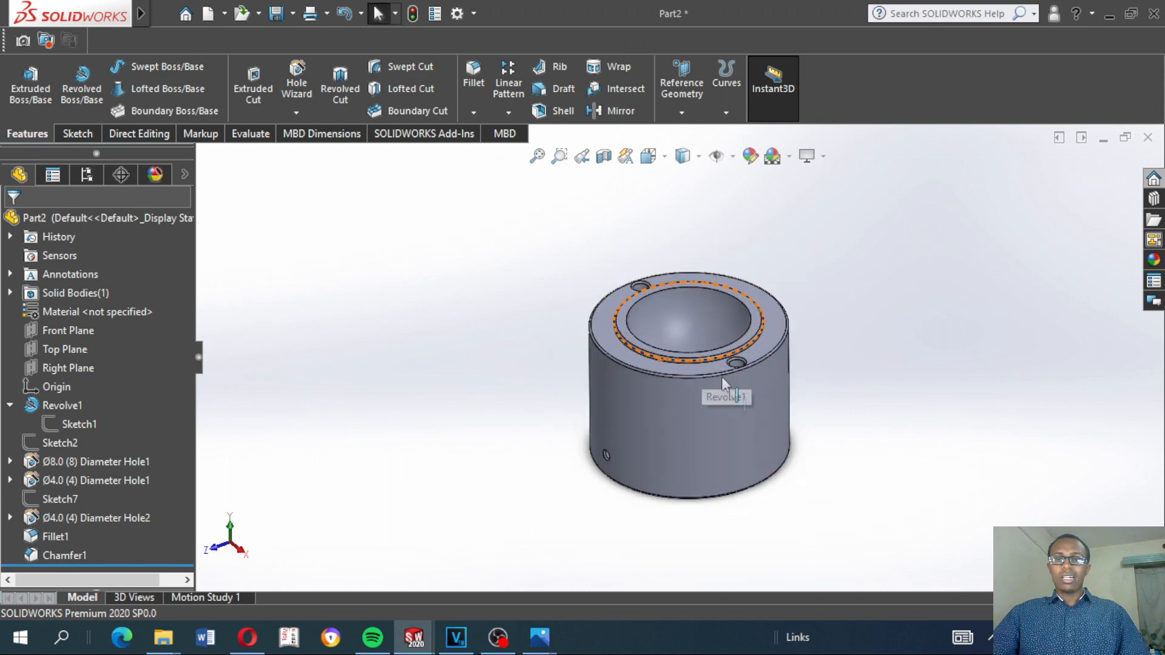
scroll(716, 447, "down", 5)
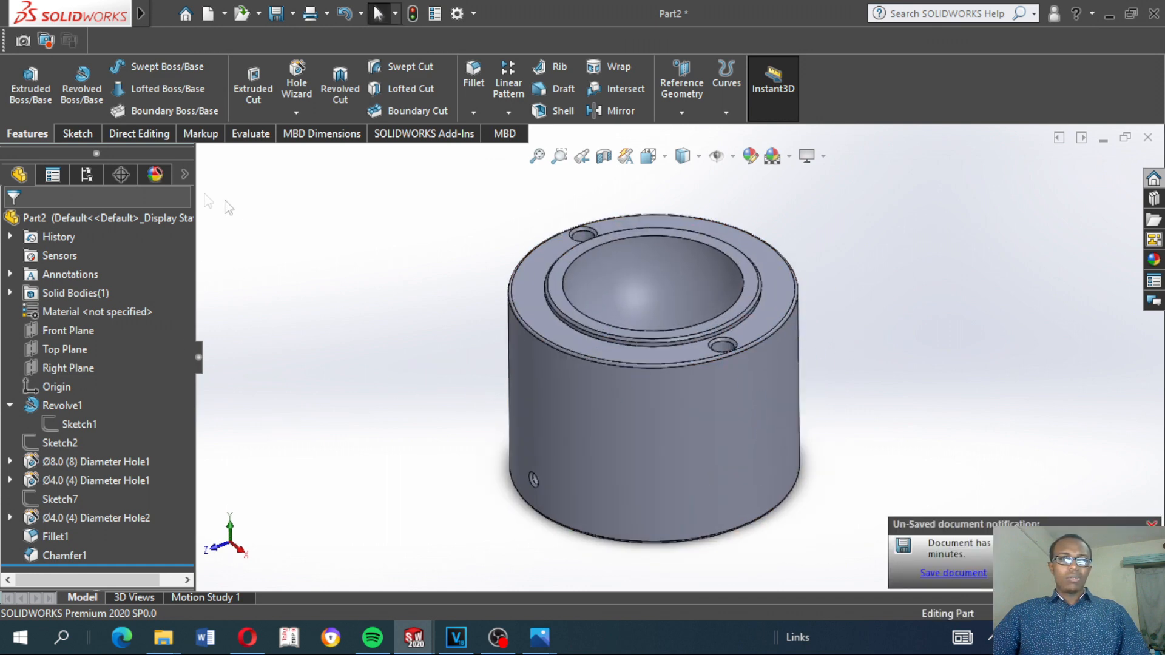
Expand the display settings beside the feature tree and check the entry for Revolve1
left_click(184, 175)
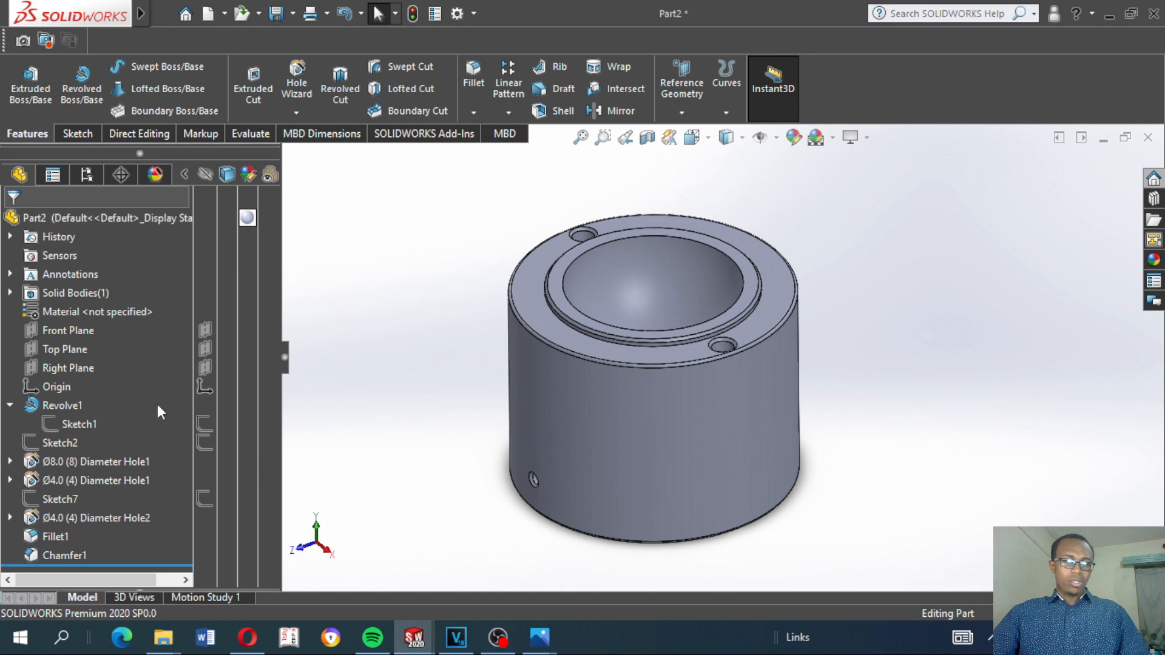
left_click(76, 411)
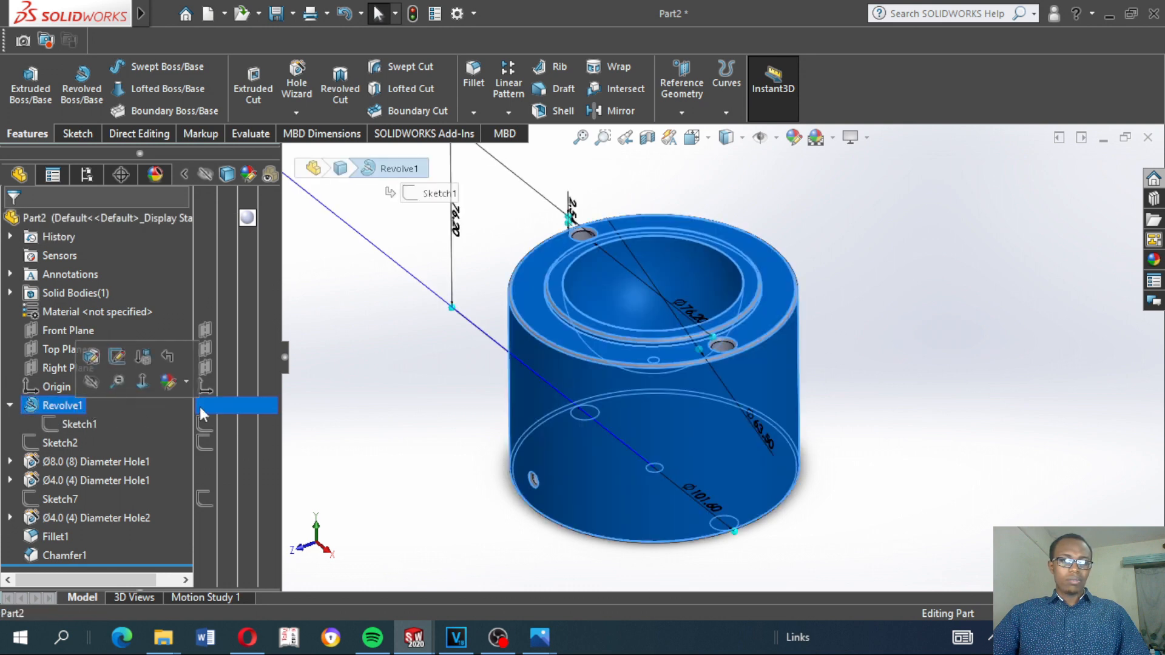
left_click(409, 370)
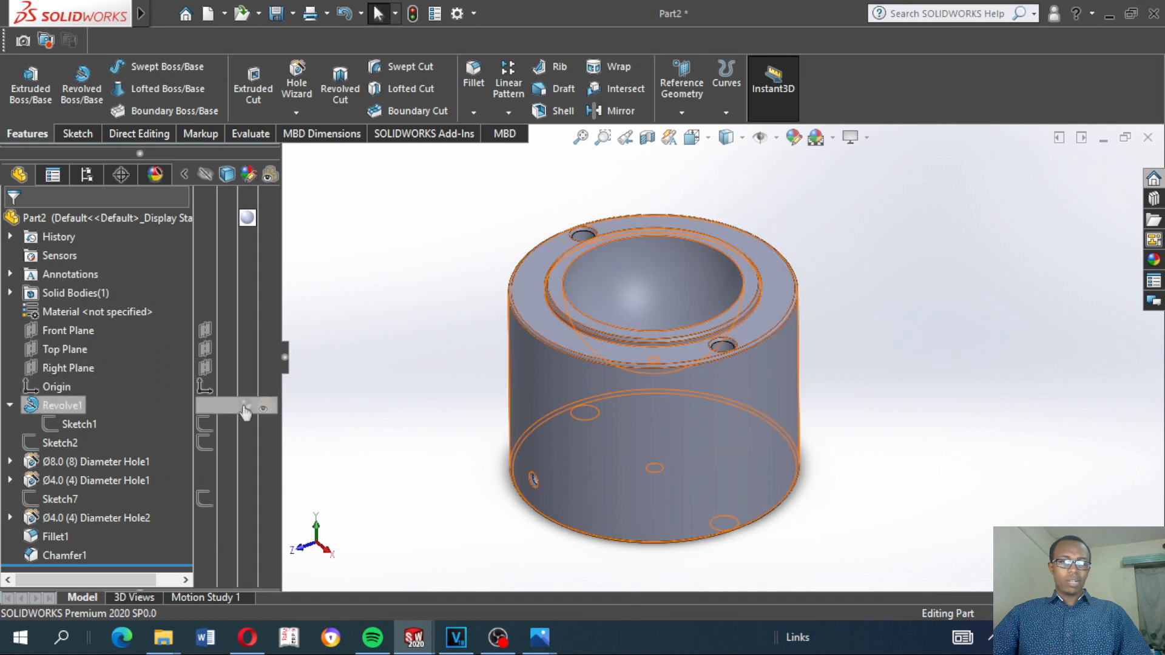
Apply the polished gold appearance from the metal library to the Revolve1 feature
left_click(247, 407)
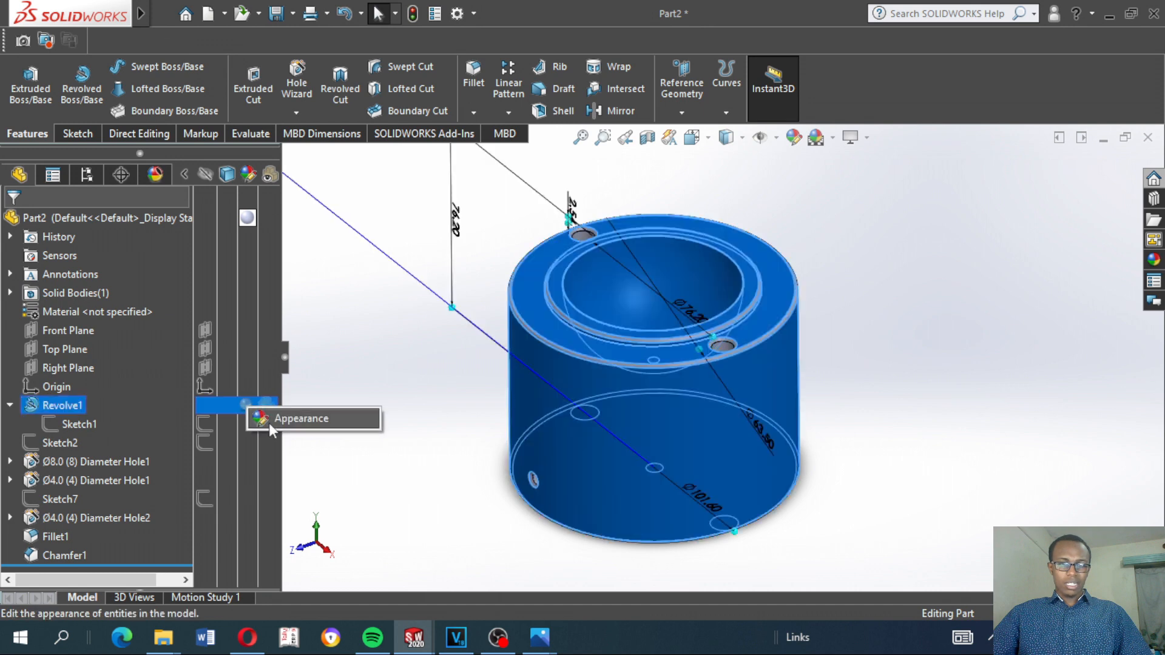
left_click(285, 419)
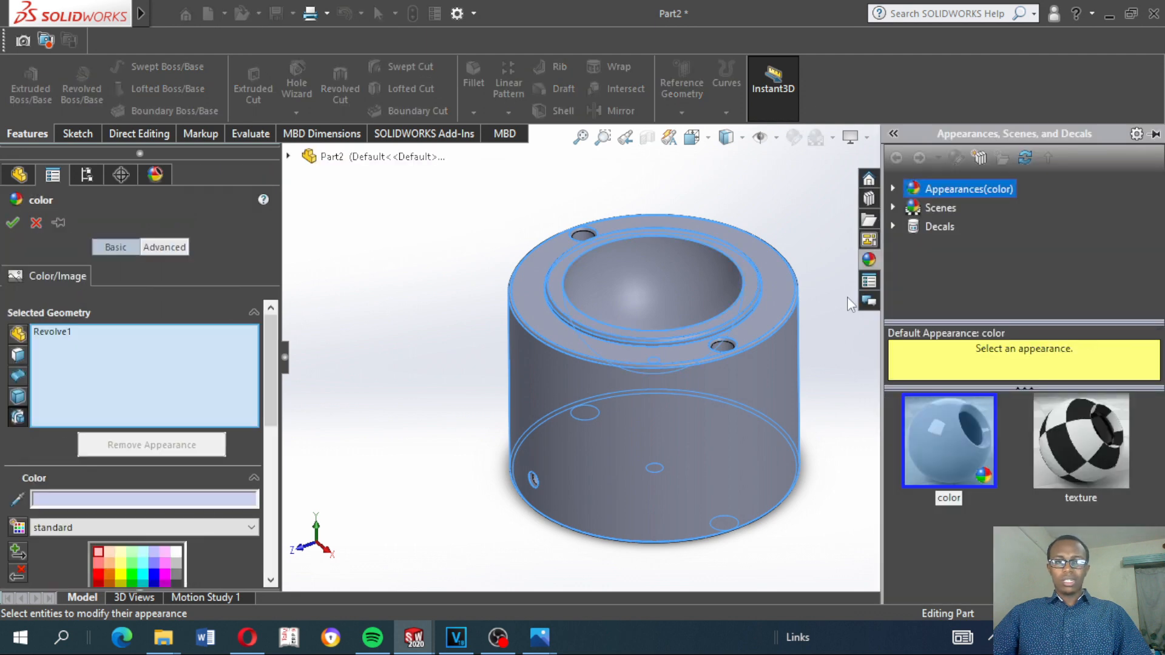
left_click(893, 189)
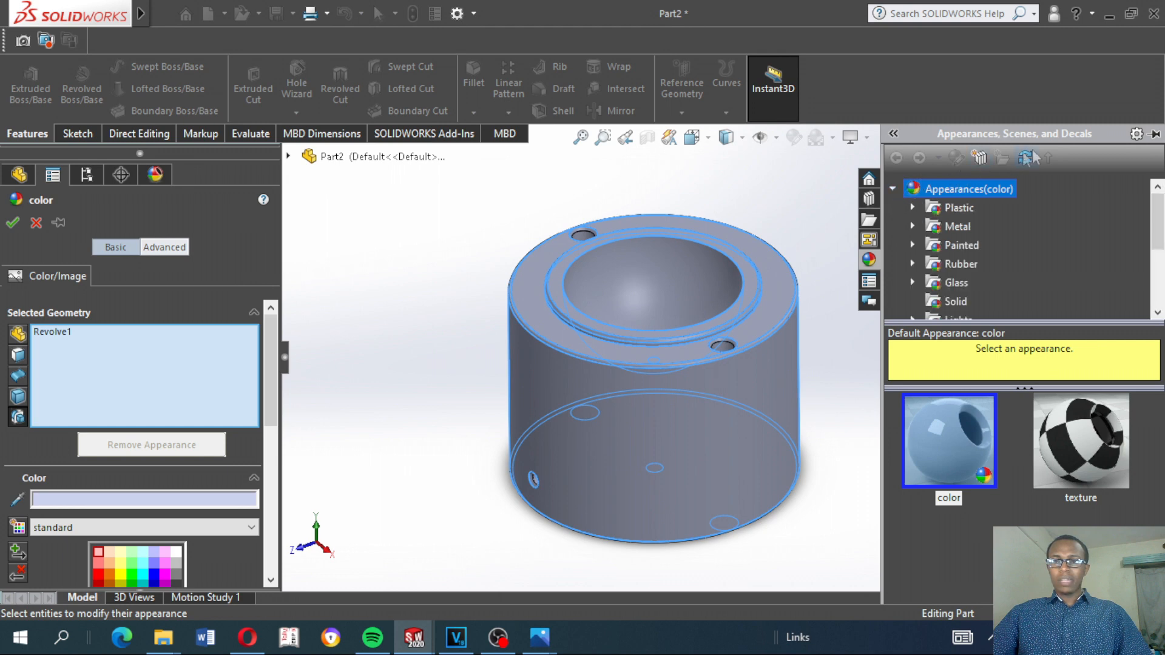
left_click(913, 228)
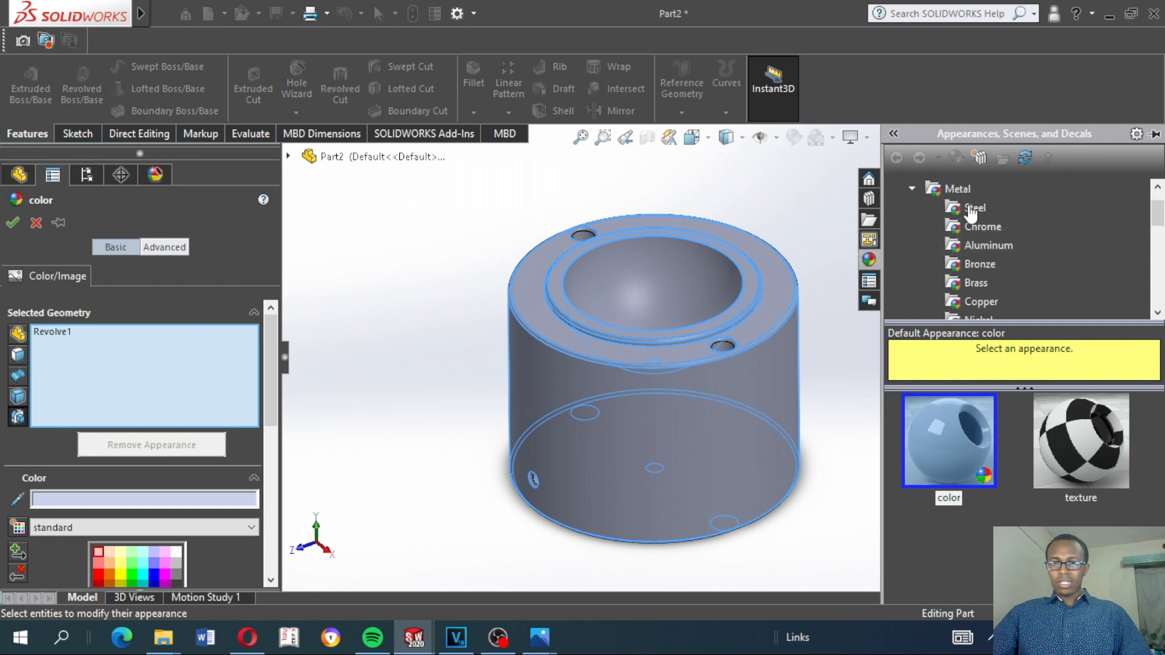
scroll(971, 243, "down", 1)
scroll(1008, 257, "down", 3)
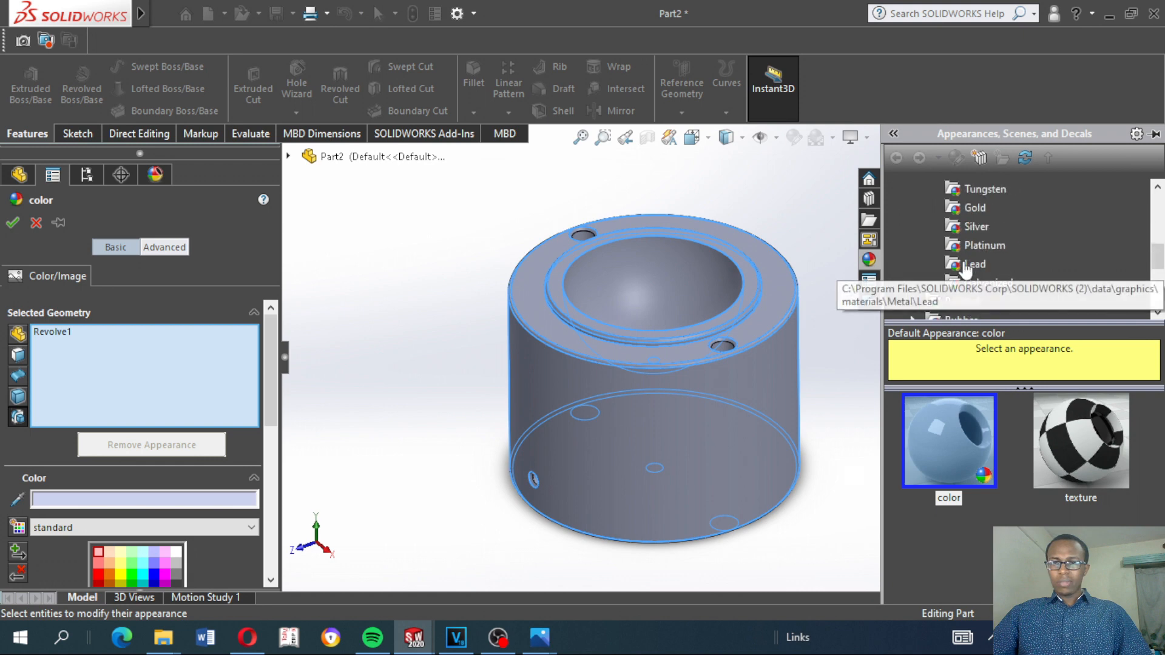
left_click(973, 207)
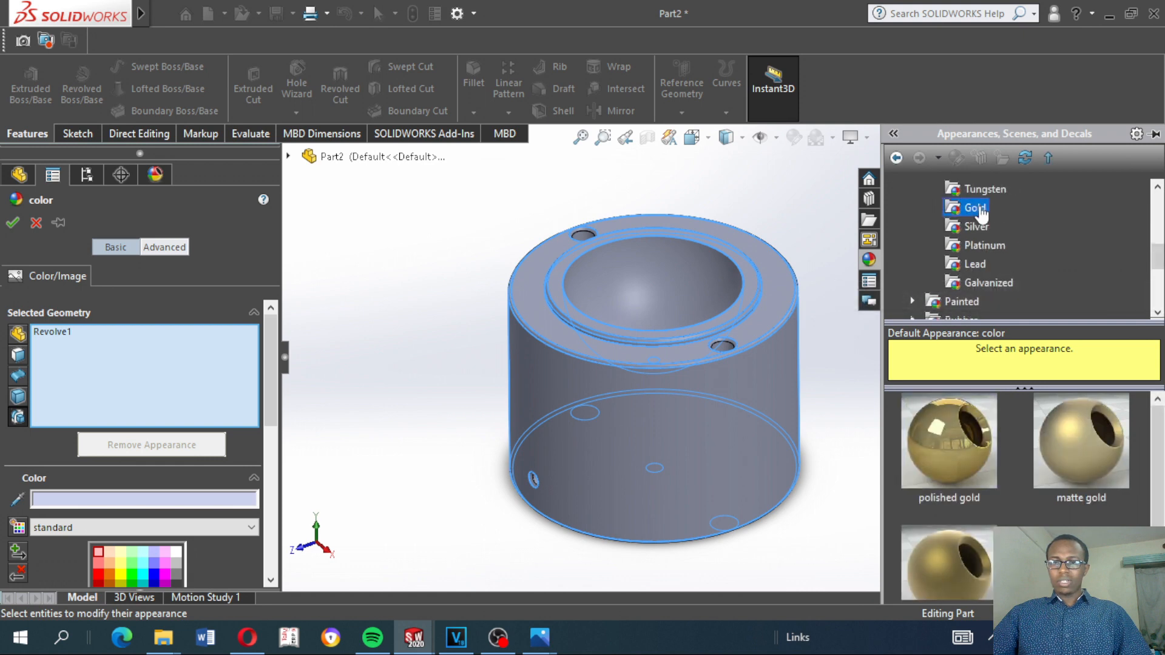
left_click(947, 439)
left_click_drag(946, 438, 746, 401)
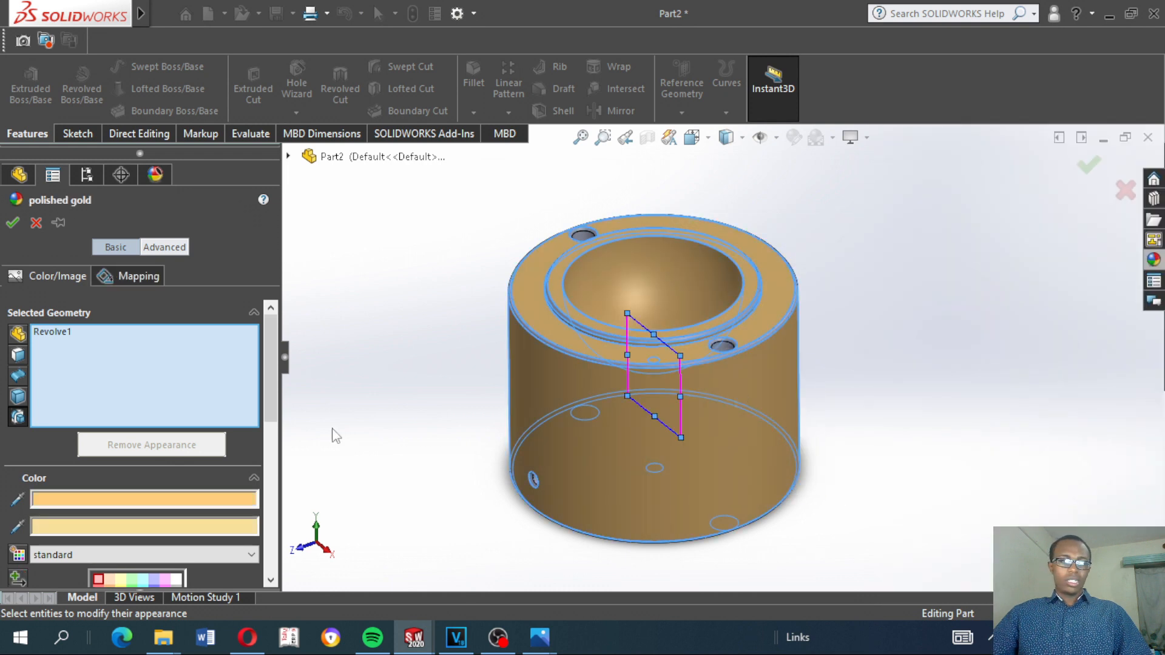
Add the whole part to the polished gold appearance's selected geometry and accept the appearance
left_click(18, 397)
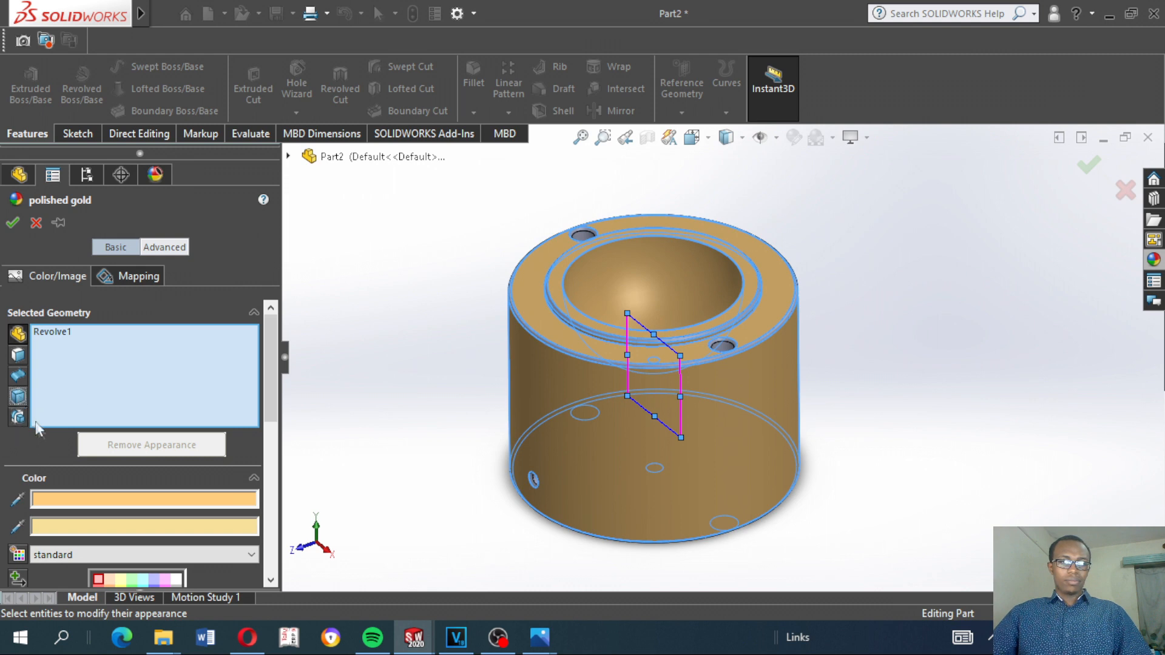
left_click(534, 396)
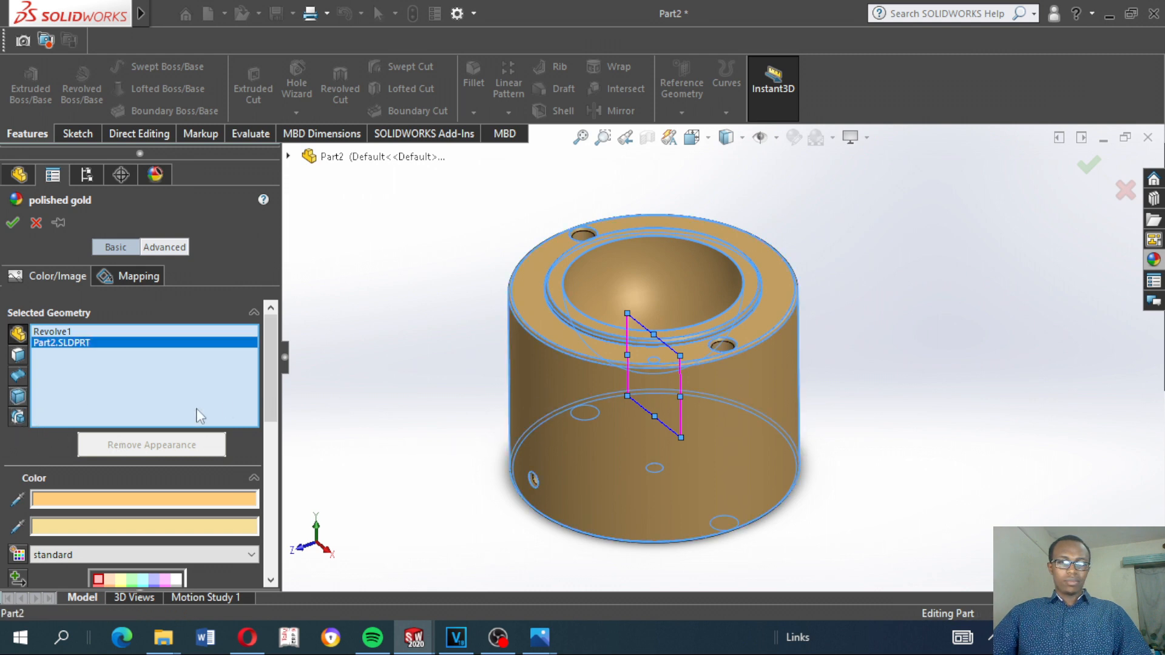
middle_click_drag(525, 413, 533, 176)
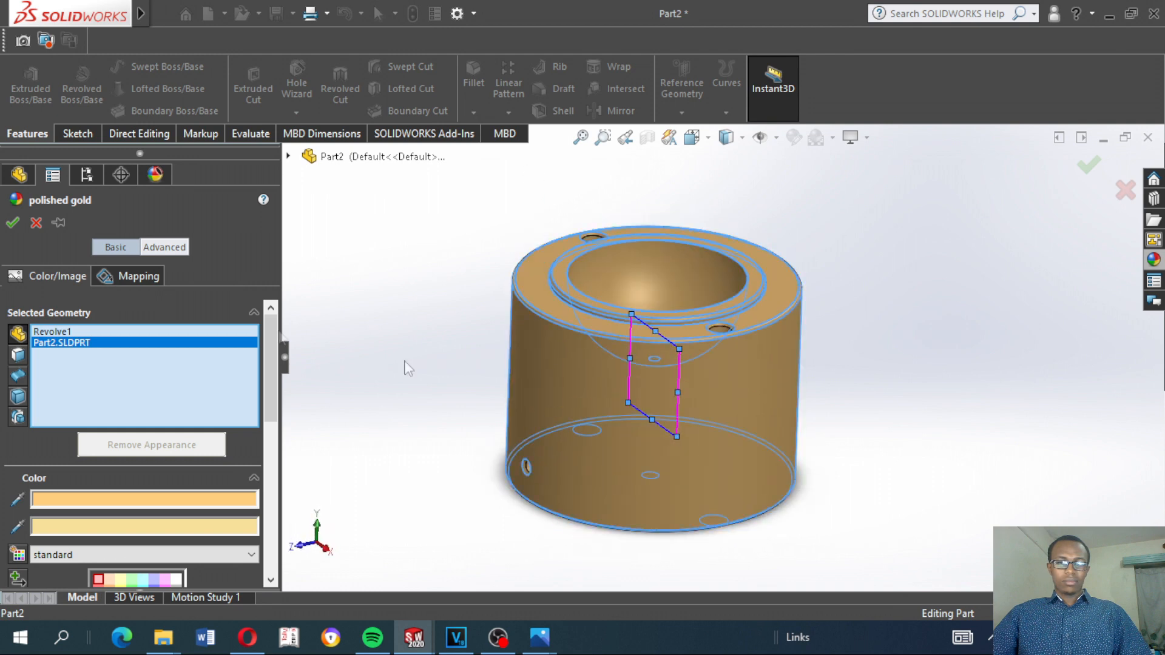
middle_click_drag(405, 294, 434, 358)
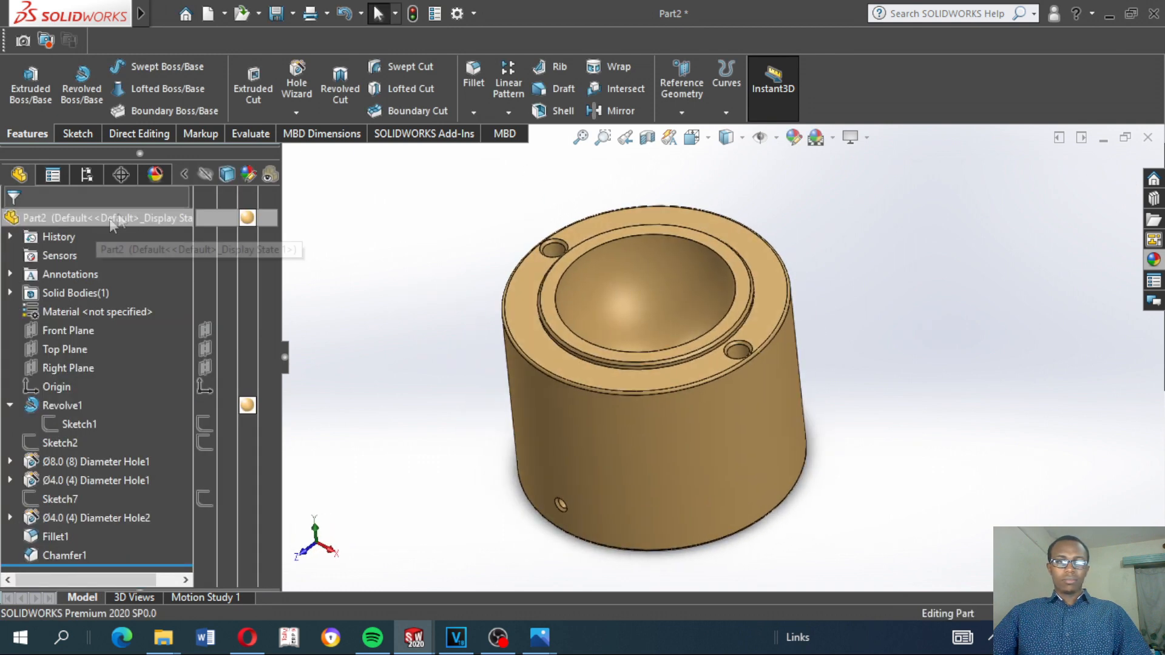
Collapse the display settings beside the feature tree and show the part in the isometric view
left_click(184, 175)
key("ctrl+7")
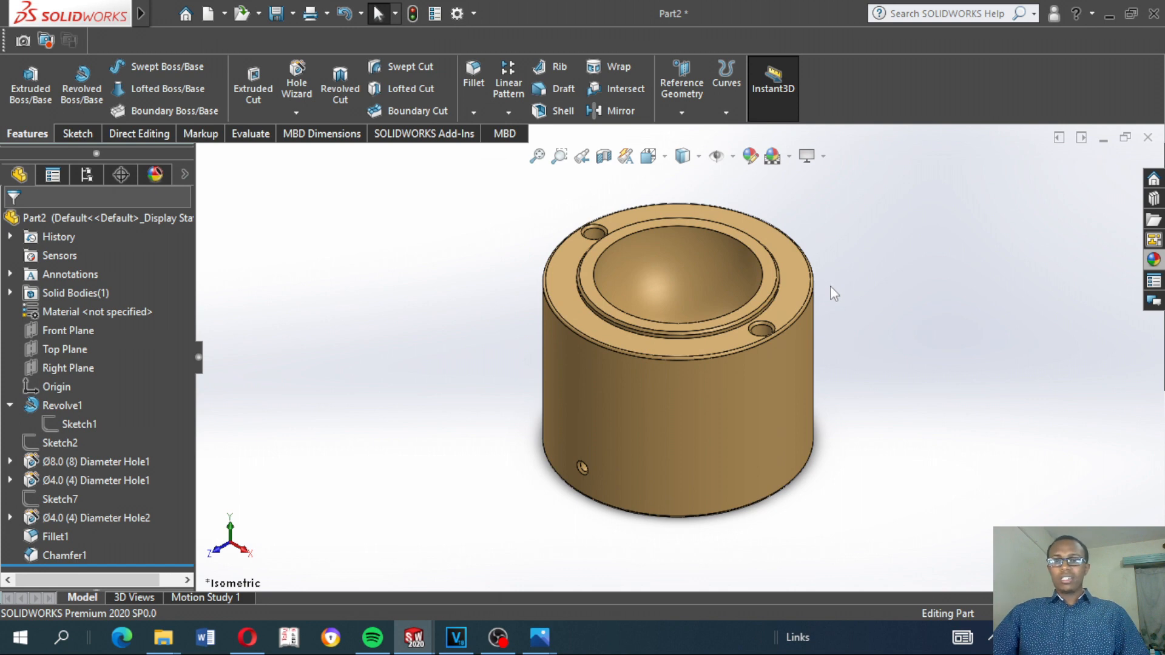
scroll(830, 286, "down", 2)
scroll(746, 401, "up", 2)
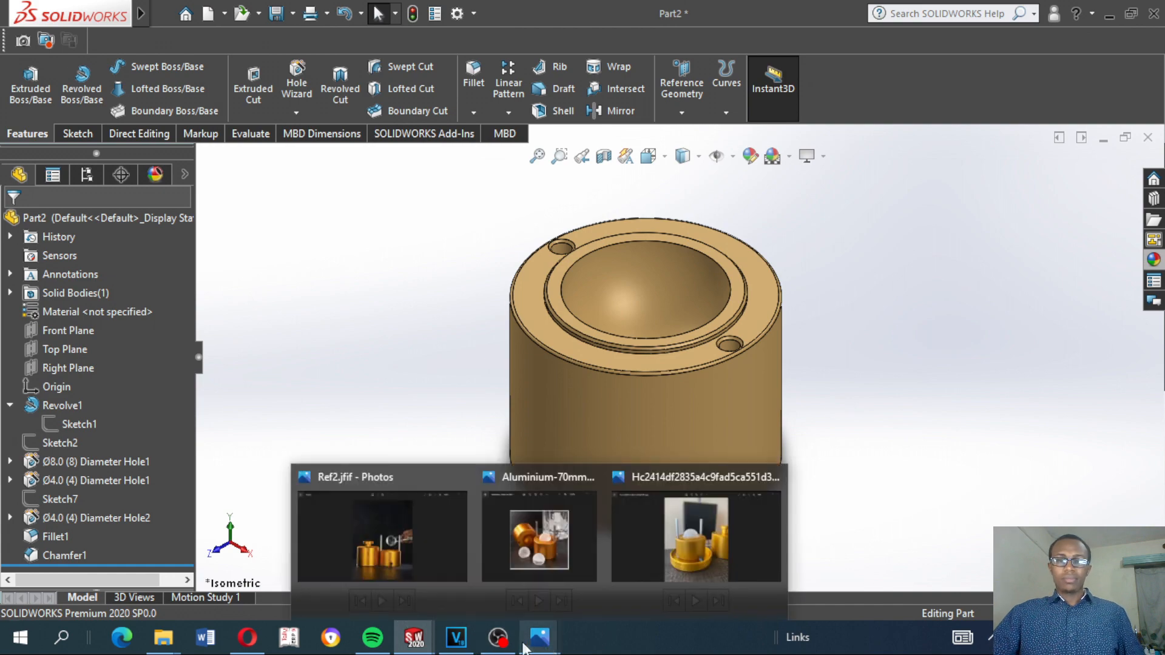
left_click(497, 637)
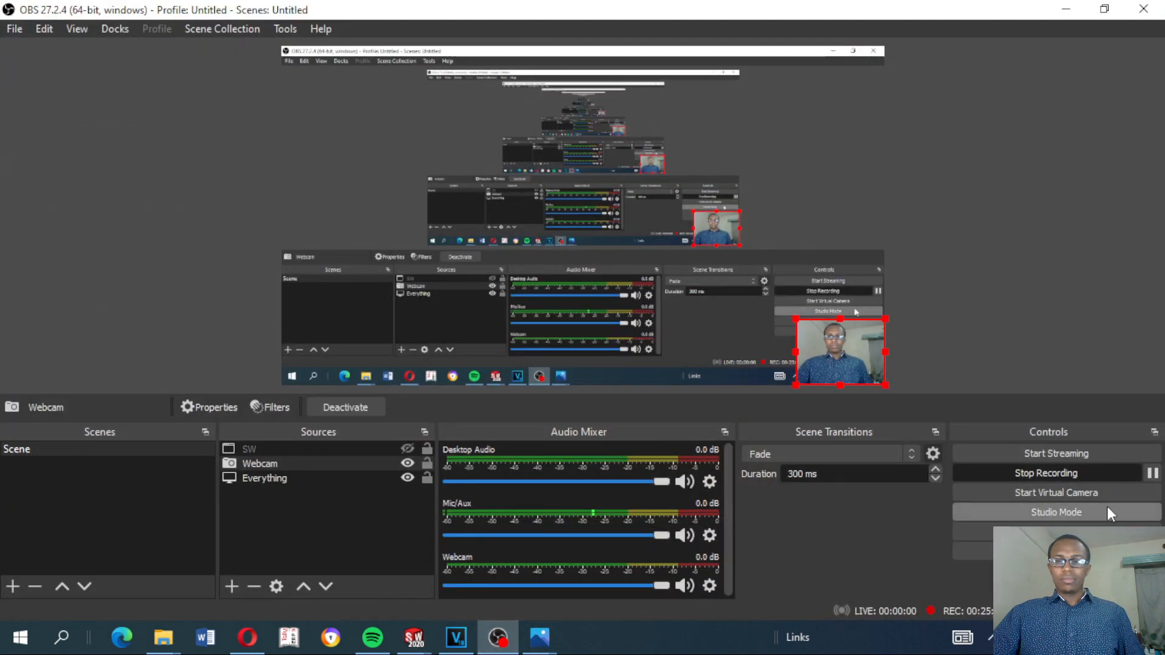
left_click(1108, 474)
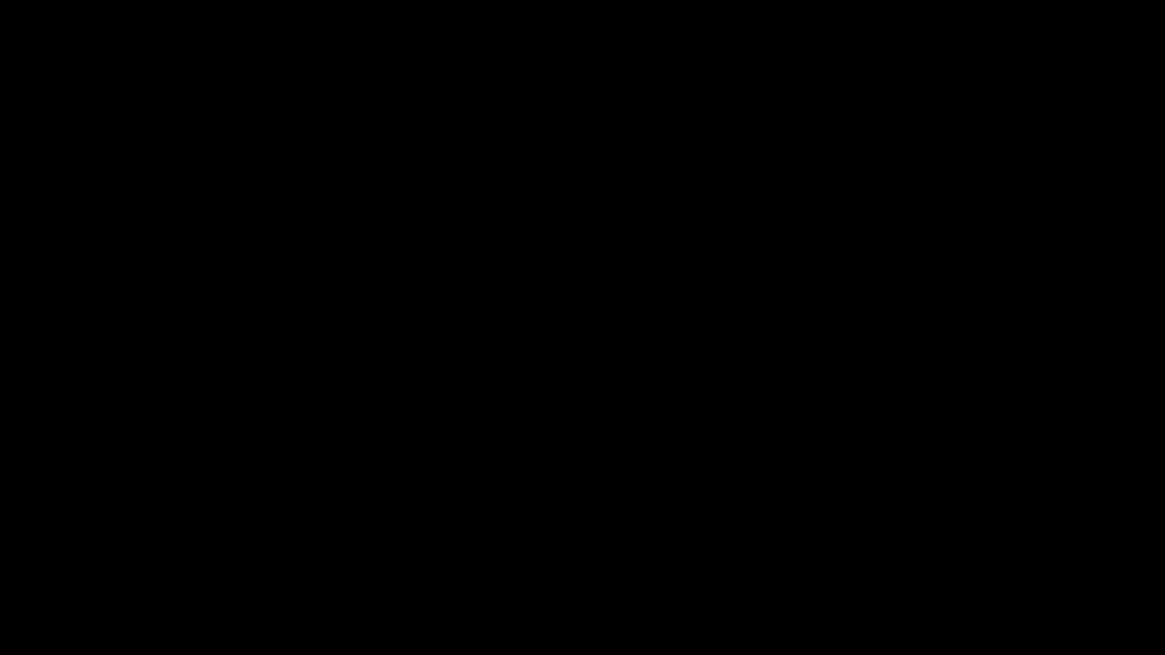